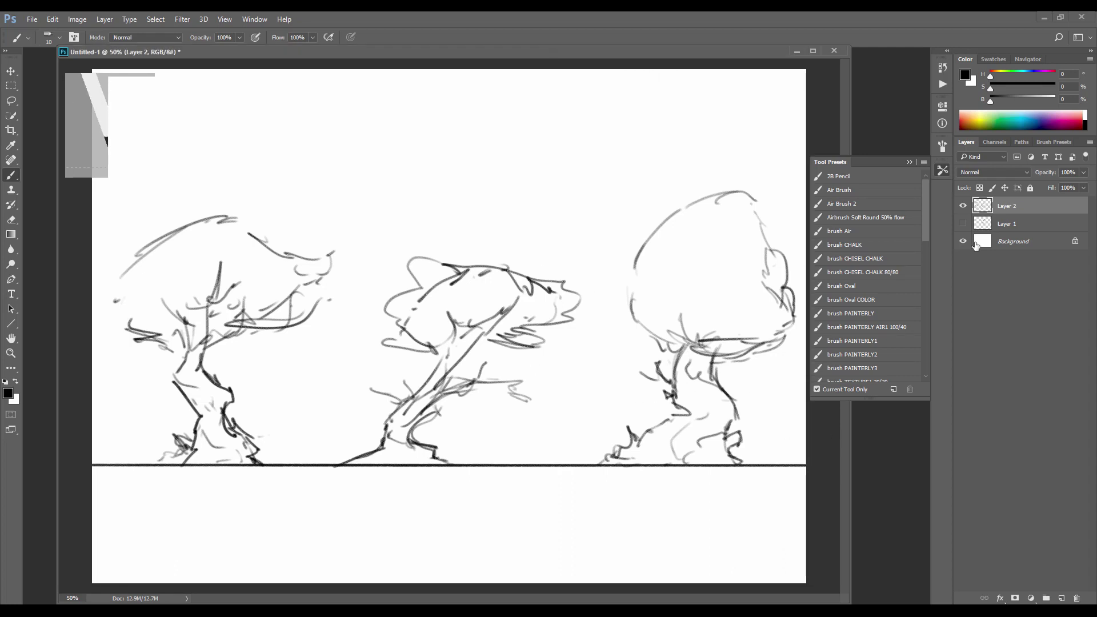
Add two new layers between Layer 1 and Layer 2
{"action": "double_click", "coordinate": [986, 230]}
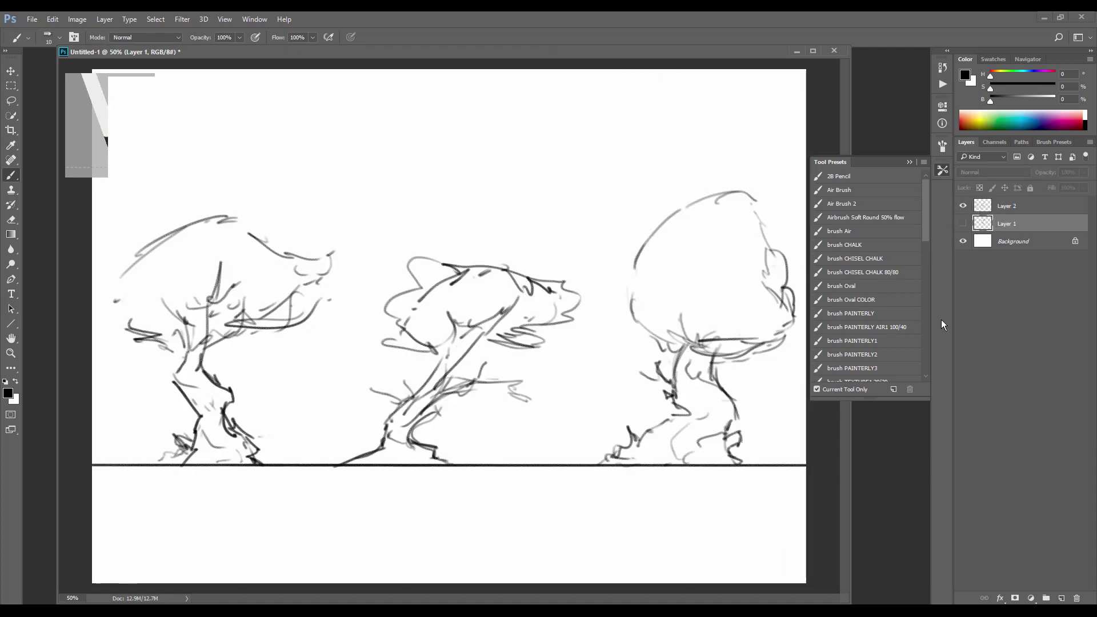
{"action": "key", "text": "ctrl+alt+shift+n"}
{"action": "key", "text": "ctrl+alt+shift+n"}
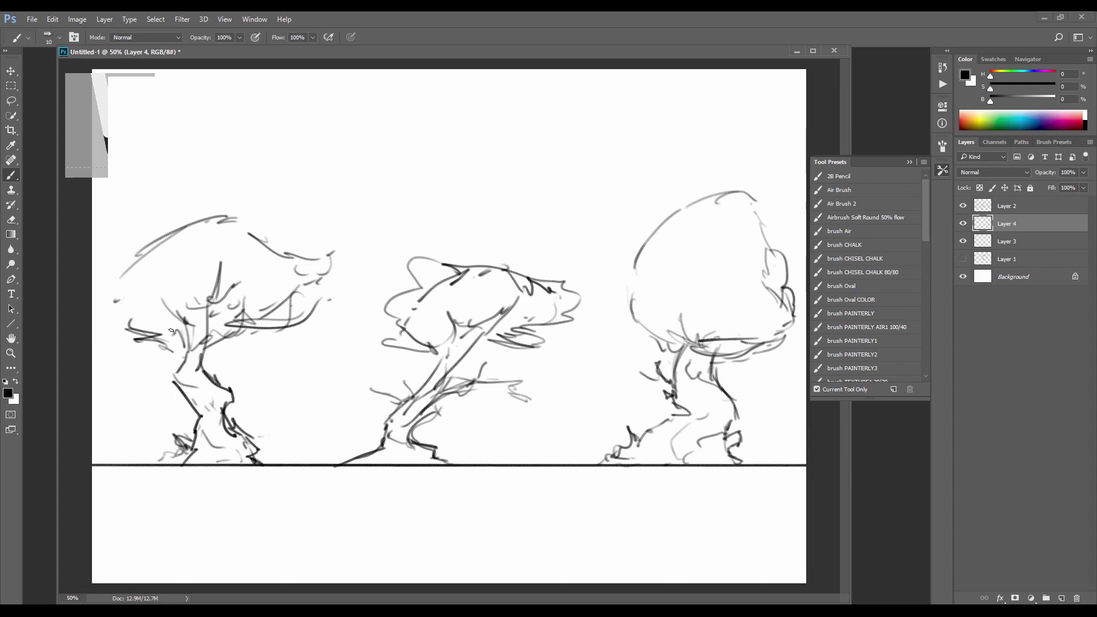
Select the foliage areas of all three sketched trees together with freehand lasso outlines on Layer 4
{"action": "key", "text": "l"}
{"action": "left_click_drag", "start_coordinate": [184, 338], "coordinate": [157, 347]}
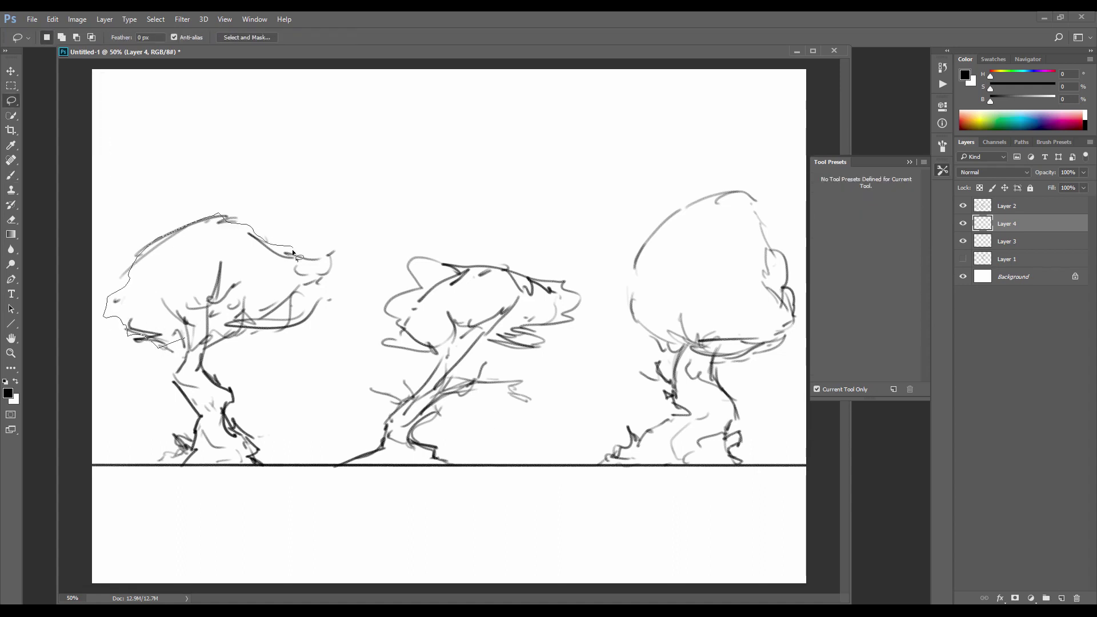
{"action": "left_click_drag", "start_coordinate": [268, 322], "coordinate": [251, 339]}
{"action": "key", "text": "shift"}
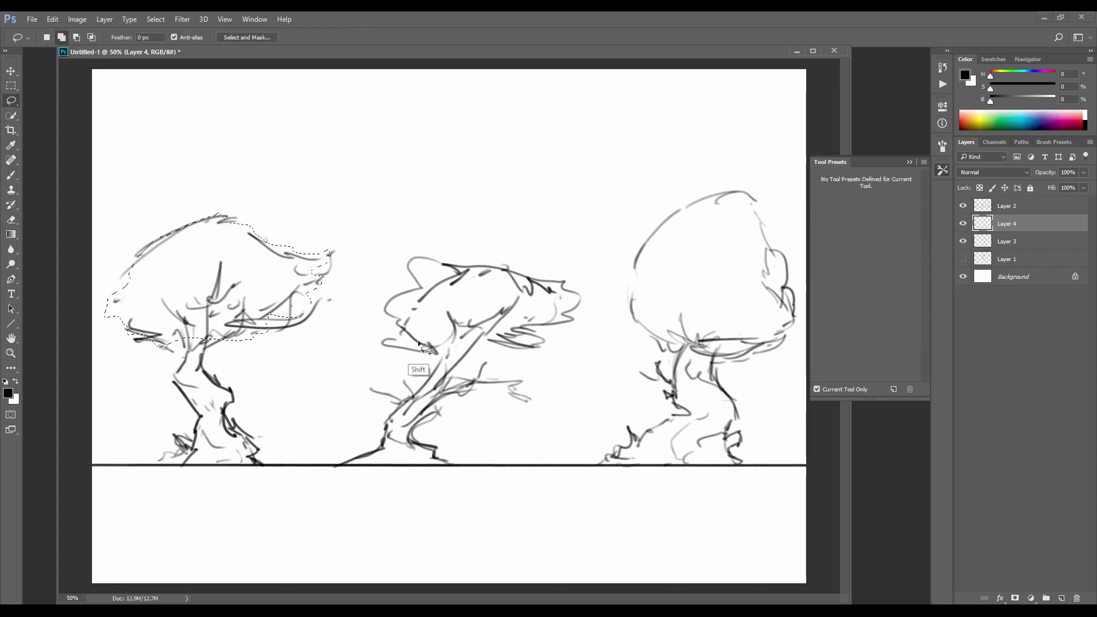
{"action": "mouse_move", "coordinate": [429, 354]}
{"action": "left_mouse_down"}
{"action": "mouse_move", "coordinate": [399, 320]}
{"action": "mouse_move", "coordinate": [560, 279]}
{"action": "mouse_move", "coordinate": [474, 357]}
{"action": "mouse_move", "coordinate": [389, 346]}
{"action": "left_mouse_up"}
{"action": "mouse_move", "coordinate": [657, 342]}
{"action": "left_mouse_down"}
{"action": "mouse_move", "coordinate": [630, 285]}
{"action": "mouse_move", "coordinate": [745, 191]}
{"action": "mouse_move", "coordinate": [787, 285]}
{"action": "mouse_move", "coordinate": [663, 346]}
{"action": "left_mouse_up"}
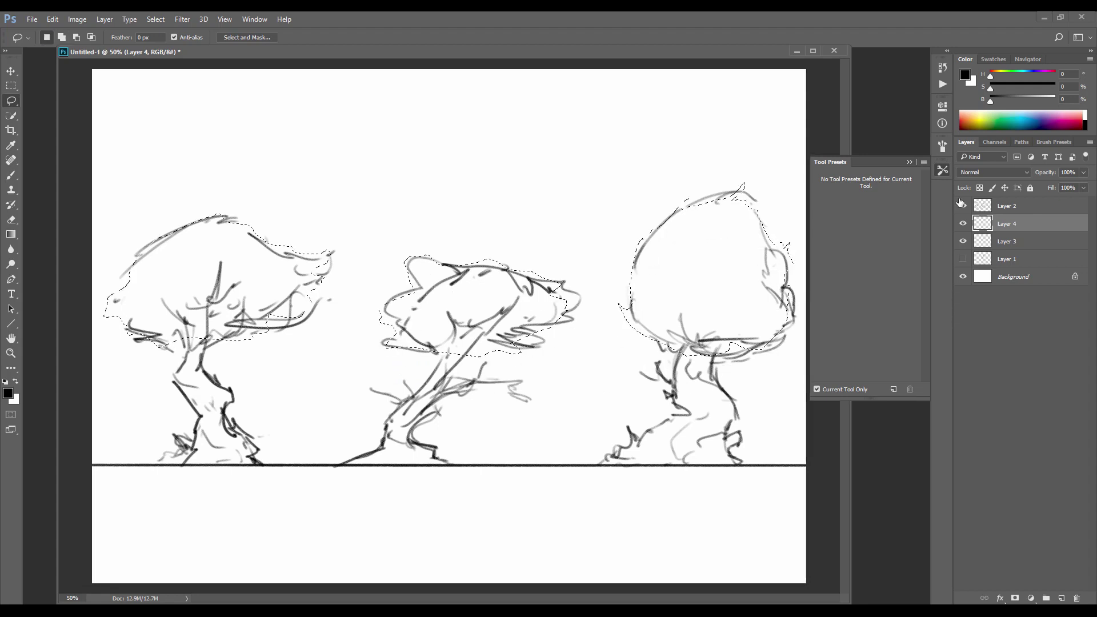
Fill the selected foliage with green (H 82, S 59, B 57) and clear the selection
{"action": "left_click", "coordinate": [995, 119]}
{"action": "left_click", "coordinate": [988, 118]}
{"action": "key", "text": "alt+BackSpace"}
{"action": "key", "text": "ctrl+d"}
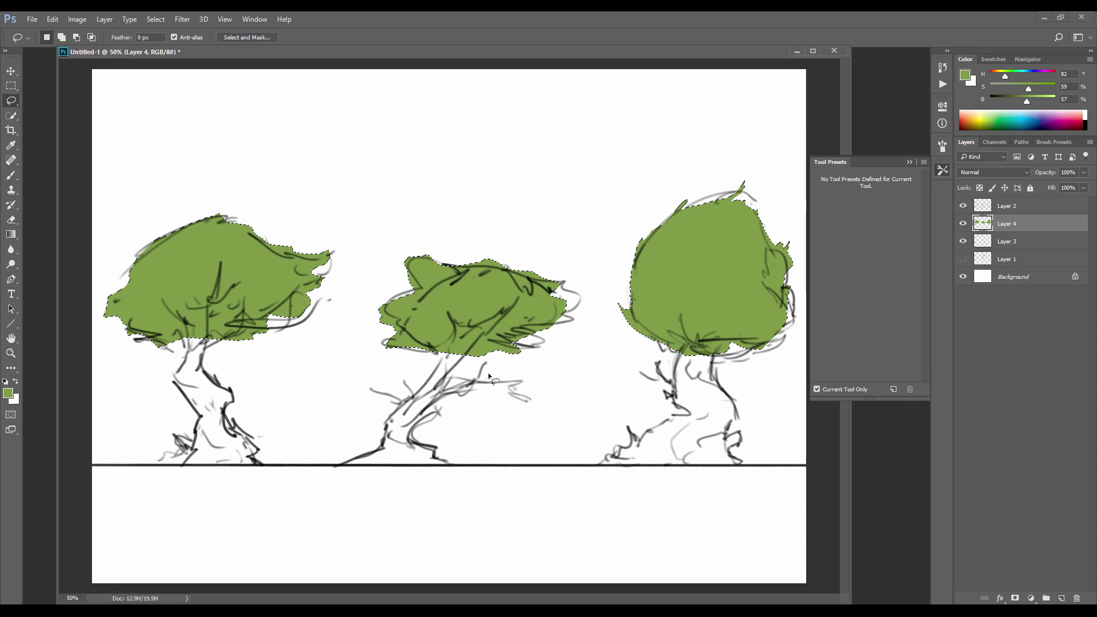
Choose a rough-textured brush from the tool presets, trying a test stroke near the right tree and undoing it
{"action": "key", "text": "b"}
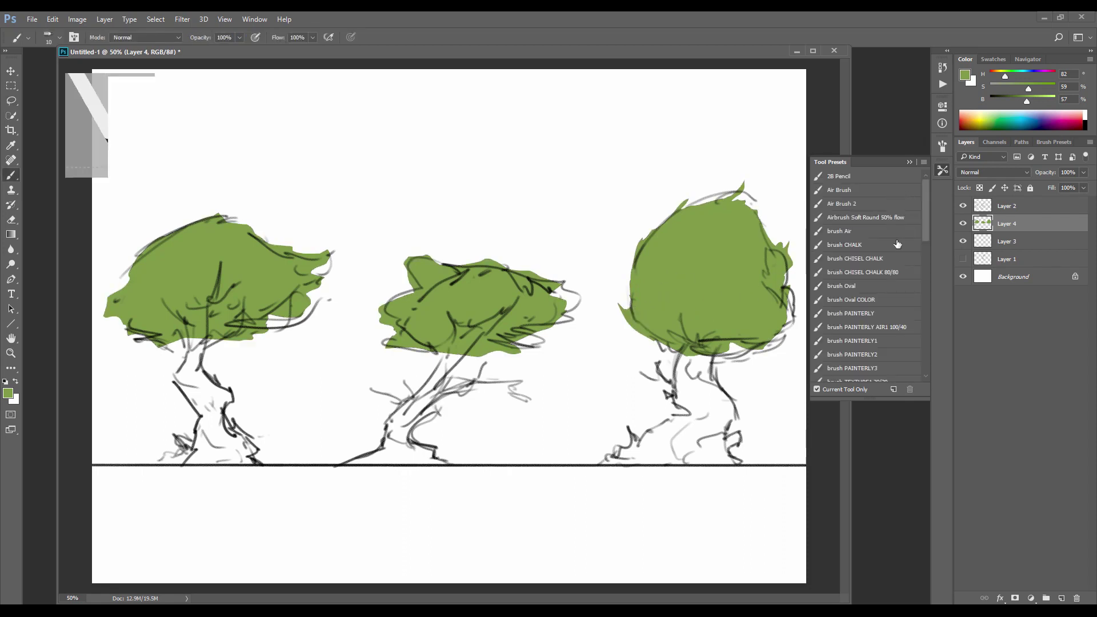
{"action": "left_click_drag", "start_coordinate": [924, 231], "coordinate": [922, 276]}
{"action": "left_click", "coordinate": [856, 320]}
{"action": "mouse_move", "coordinate": [637, 144]}
{"action": "left_mouse_down"}
{"action": "mouse_move", "coordinate": [643, 171]}
{"action": "mouse_move", "coordinate": [604, 179]}
{"action": "left_mouse_up"}
{"action": "key", "text": "ctrl+z"}
{"action": "left_click", "coordinate": [943, 170]}
{"action": "left_click", "coordinate": [859, 318]}
{"action": "left_click", "coordinate": [943, 147]}
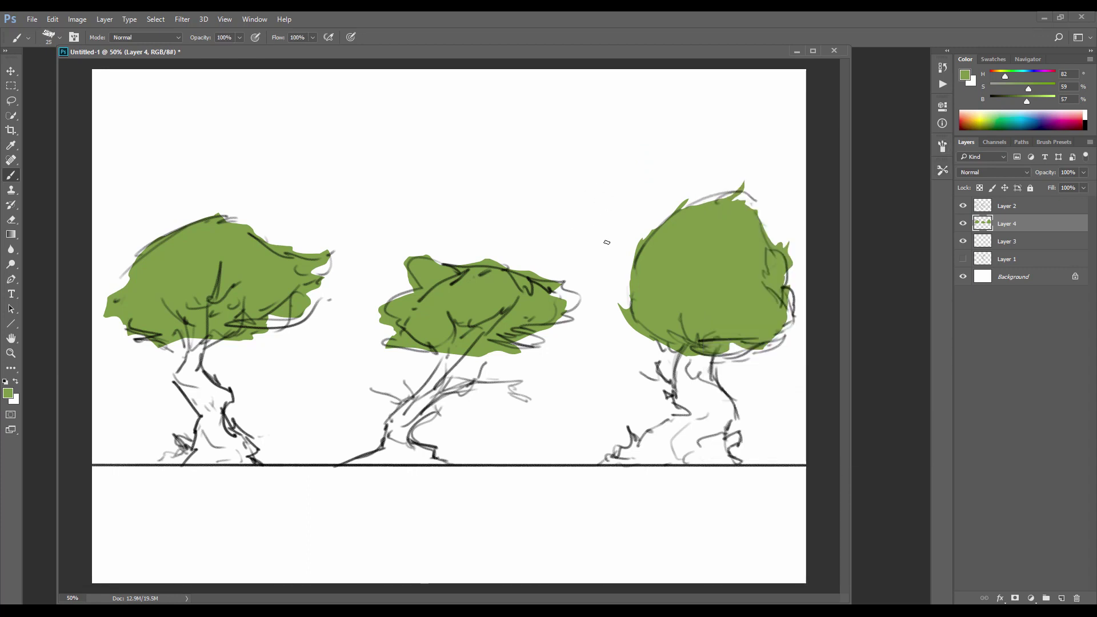
Hide Layer 2 and roughen the edges of the middle and left canopies with leafy green brush strokes
{"action": "left_click", "coordinate": [963, 208]}
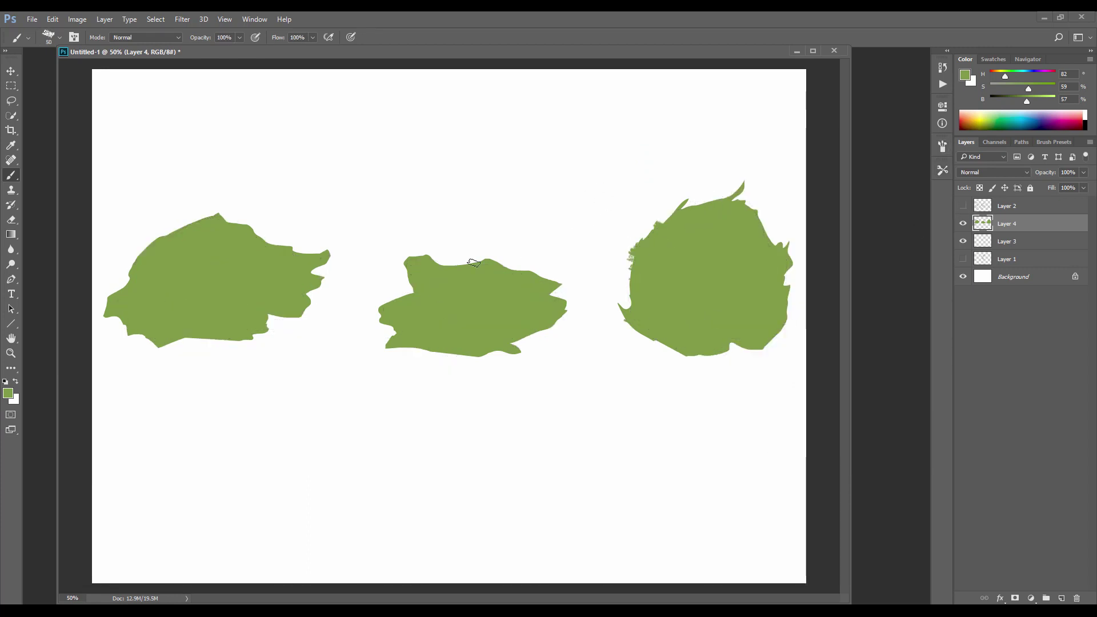
{"action": "left_click_drag", "start_coordinate": [458, 275], "coordinate": [450, 270]}
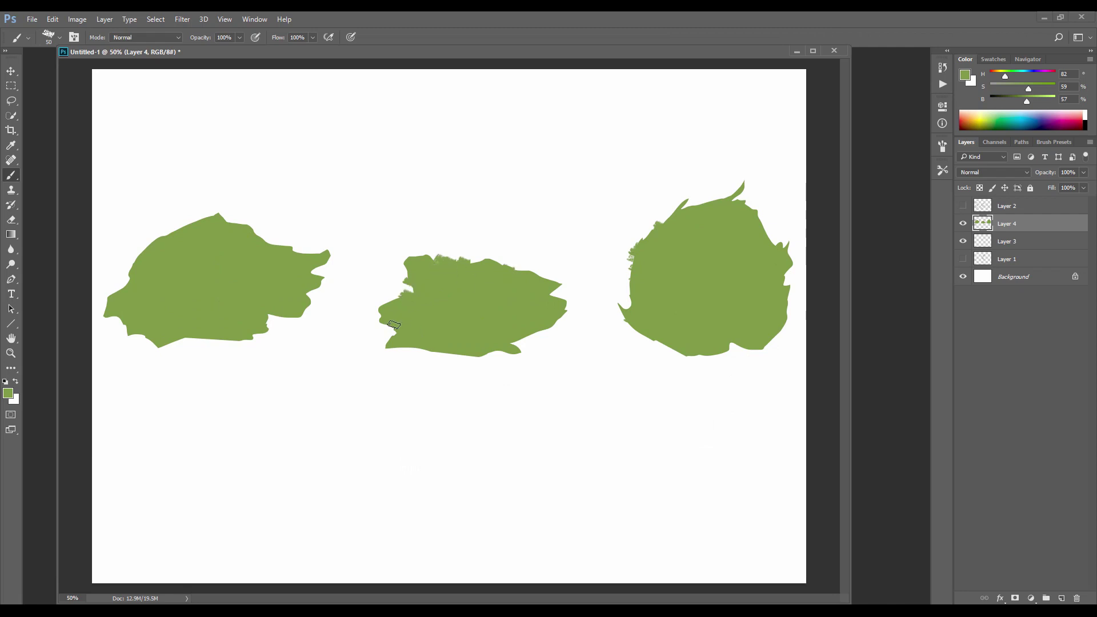
{"action": "key", "text": "bracketleft"}
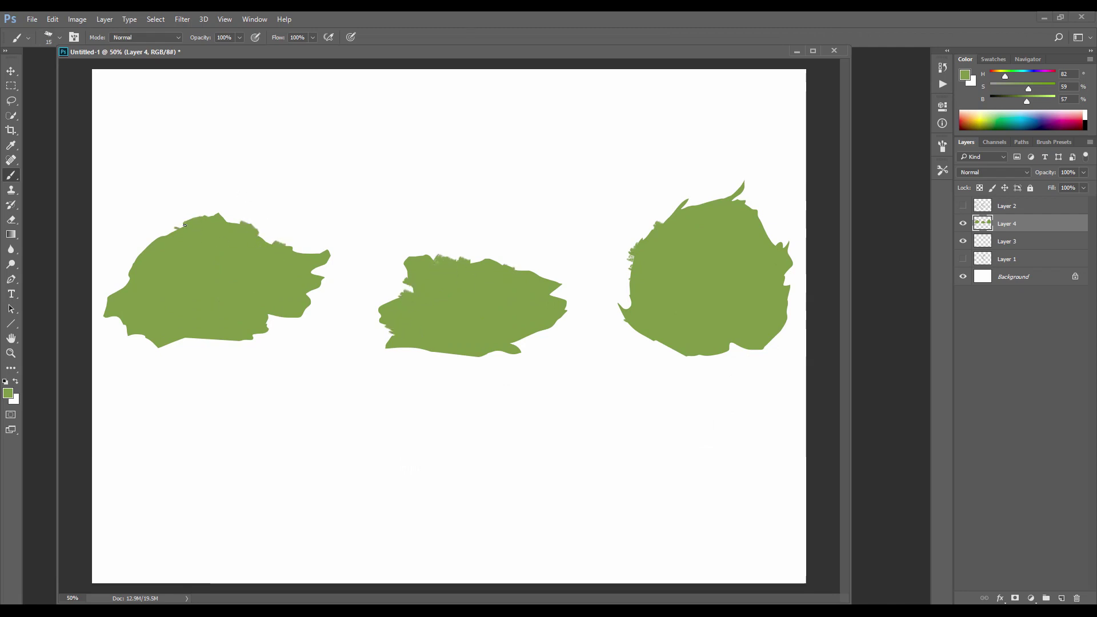
{"action": "left_click_drag", "start_coordinate": [189, 223], "coordinate": [158, 244]}
{"action": "left_click_drag", "start_coordinate": [182, 340], "coordinate": [204, 341]}
{"action": "left_click_drag", "start_coordinate": [270, 316], "coordinate": [281, 317]}
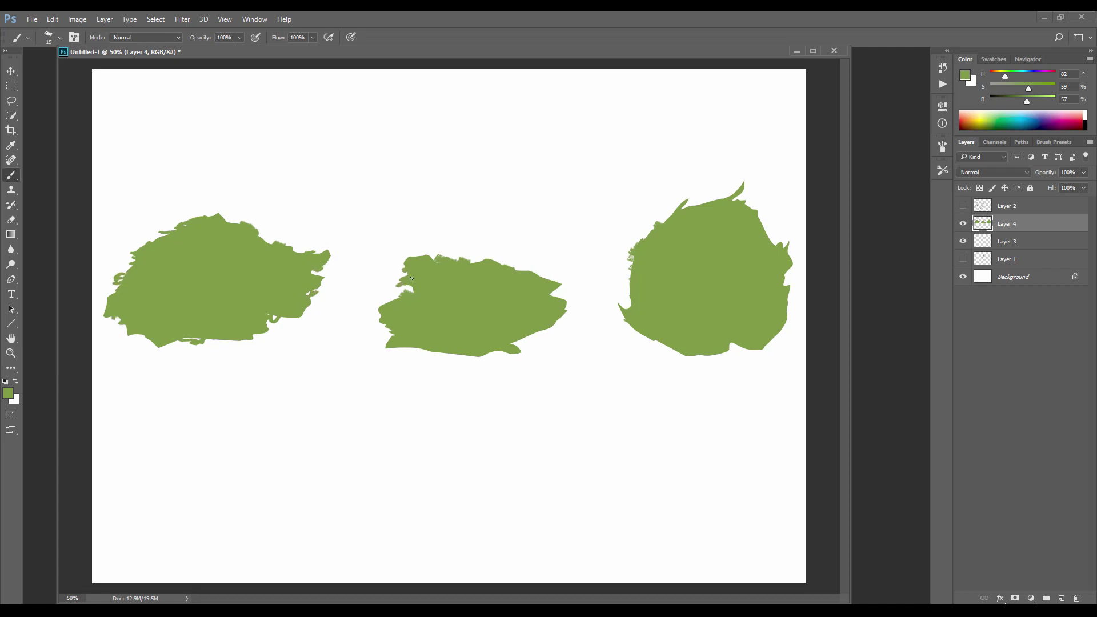
Add a new layer and move it above Layer 2, with the colors reset to default
{"action": "key", "text": "ctrl+shift+alt+n"}
{"action": "key", "text": "d"}
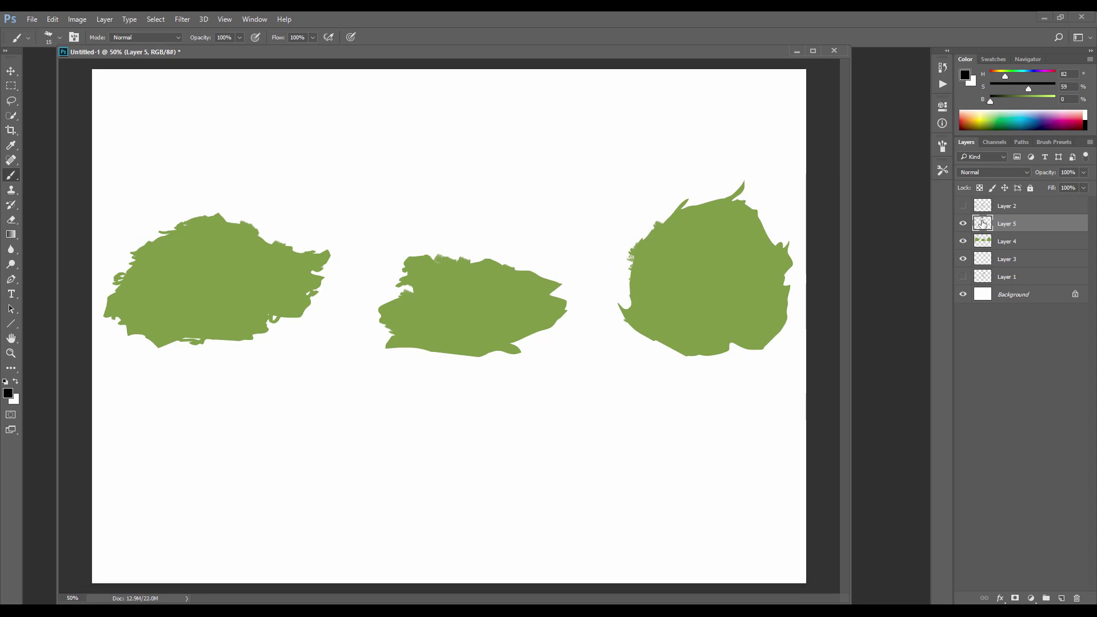
{"action": "left_click_drag", "start_coordinate": [982, 223], "coordinate": [981, 205]}
Roughen the outline of the right tree's canopy on Layer 4 with the green sampled from its foliage
{"action": "left_click", "coordinate": [1006, 241]}
{"action": "left_click", "coordinate": [653, 273], "text": "alt"}
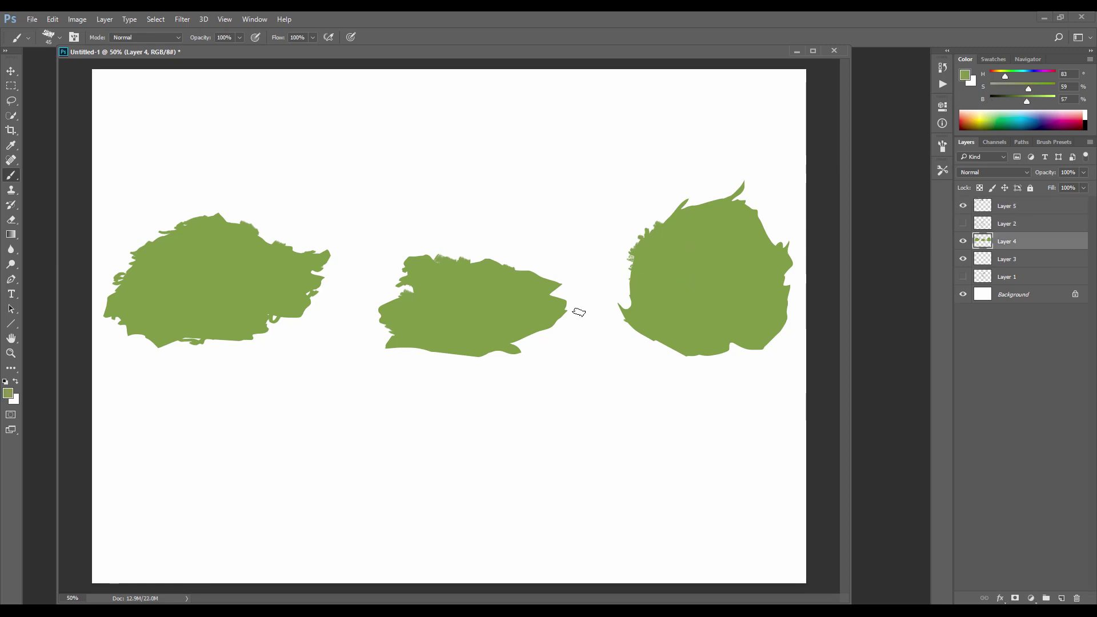
{"action": "mouse_move", "coordinate": [638, 274]}
{"action": "left_mouse_down"}
{"action": "mouse_move", "coordinate": [688, 218]}
{"action": "mouse_move", "coordinate": [681, 225]}
{"action": "mouse_move", "coordinate": [747, 221]}
{"action": "mouse_move", "coordinate": [804, 256]}
{"action": "mouse_move", "coordinate": [626, 316]}
{"action": "left_mouse_up"}
Show Layer 2 again and lasso the three trunks as one selection on a new layer above Layer 4
{"action": "left_click", "coordinate": [963, 223]}
{"action": "key", "text": "l"}
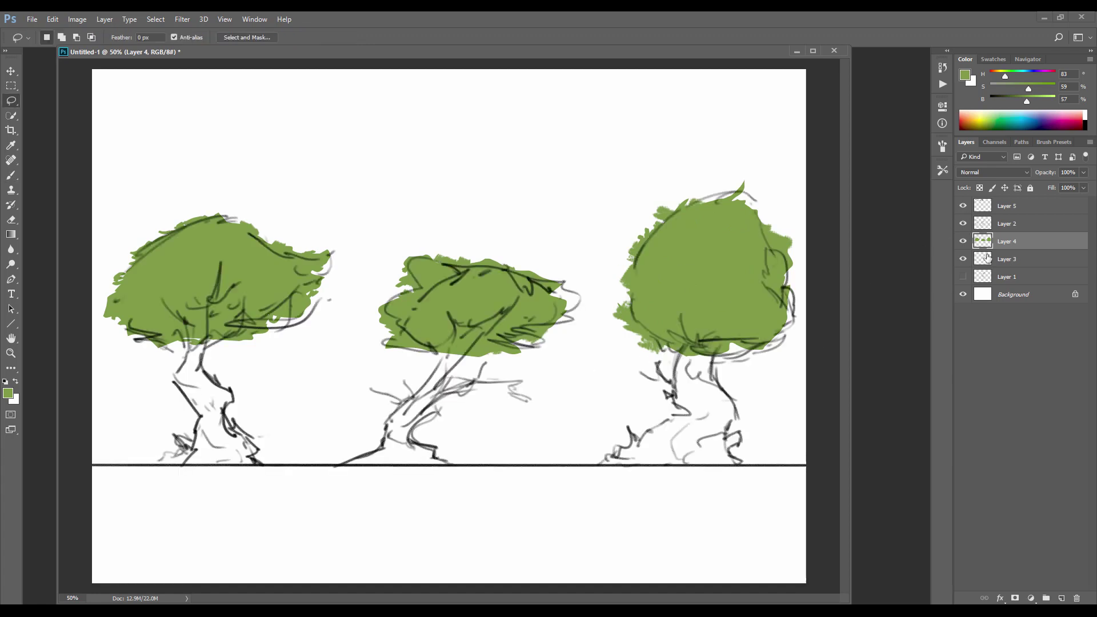
{"action": "key", "text": "ctrl+shift+alt+n"}
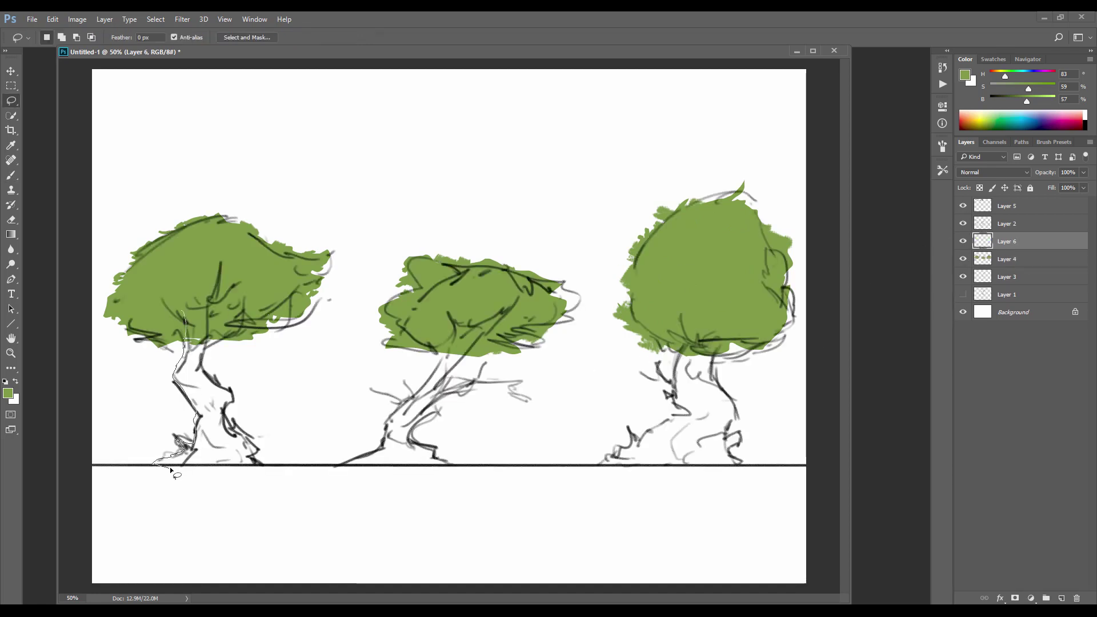
{"action": "mouse_move", "coordinate": [171, 469]}
{"action": "left_mouse_down"}
{"action": "mouse_move", "coordinate": [251, 454]}
{"action": "mouse_move", "coordinate": [186, 316]}
{"action": "left_mouse_up"}
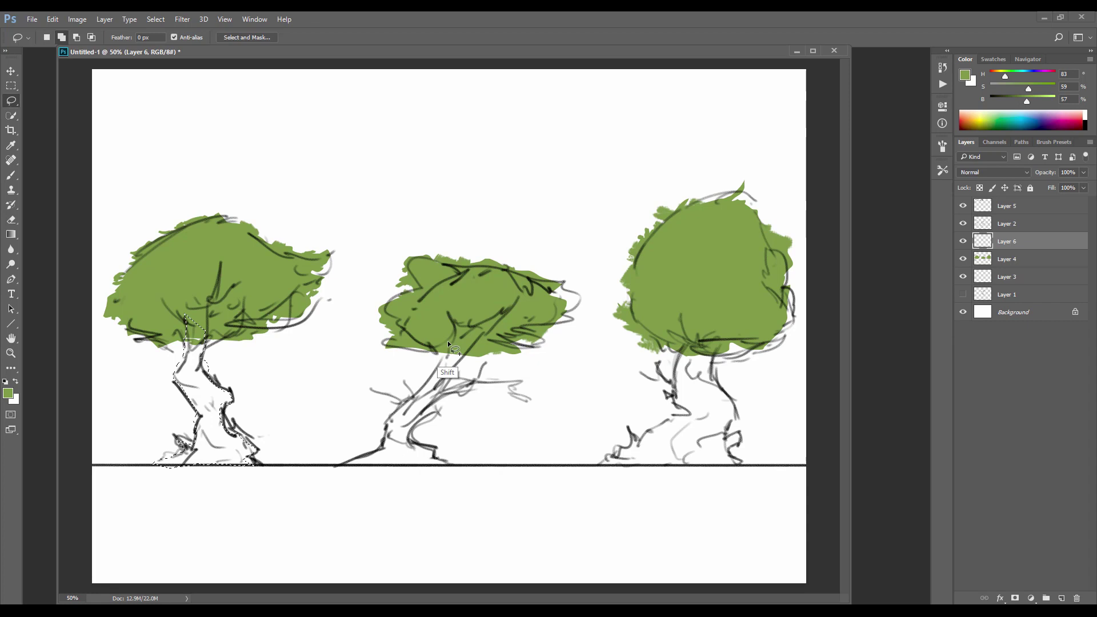
{"action": "mouse_move", "coordinate": [447, 343]}
{"action": "left_mouse_down"}
{"action": "mouse_move", "coordinate": [384, 429]}
{"action": "mouse_move", "coordinate": [337, 464]}
{"action": "mouse_move", "coordinate": [437, 454]}
{"action": "mouse_move", "coordinate": [437, 402]}
{"action": "mouse_move", "coordinate": [467, 341]}
{"action": "left_mouse_up"}
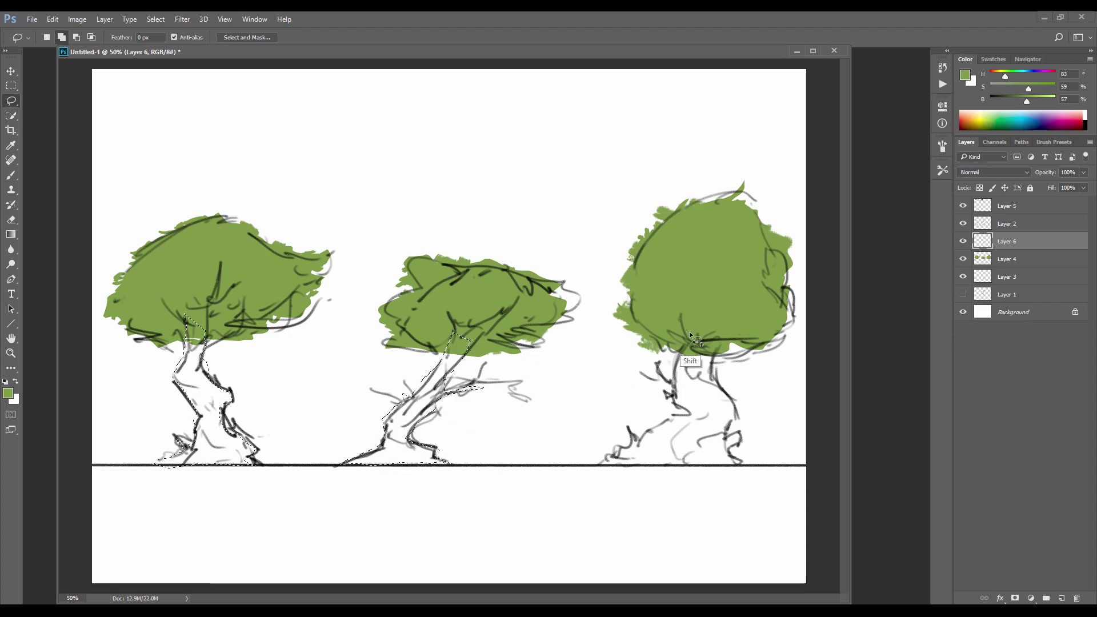
{"action": "mouse_move", "coordinate": [691, 337]}
{"action": "left_mouse_down"}
{"action": "mouse_move", "coordinate": [655, 421]}
{"action": "mouse_move", "coordinate": [692, 470]}
{"action": "mouse_move", "coordinate": [724, 441]}
{"action": "mouse_move", "coordinate": [691, 338]}
{"action": "left_mouse_up"}
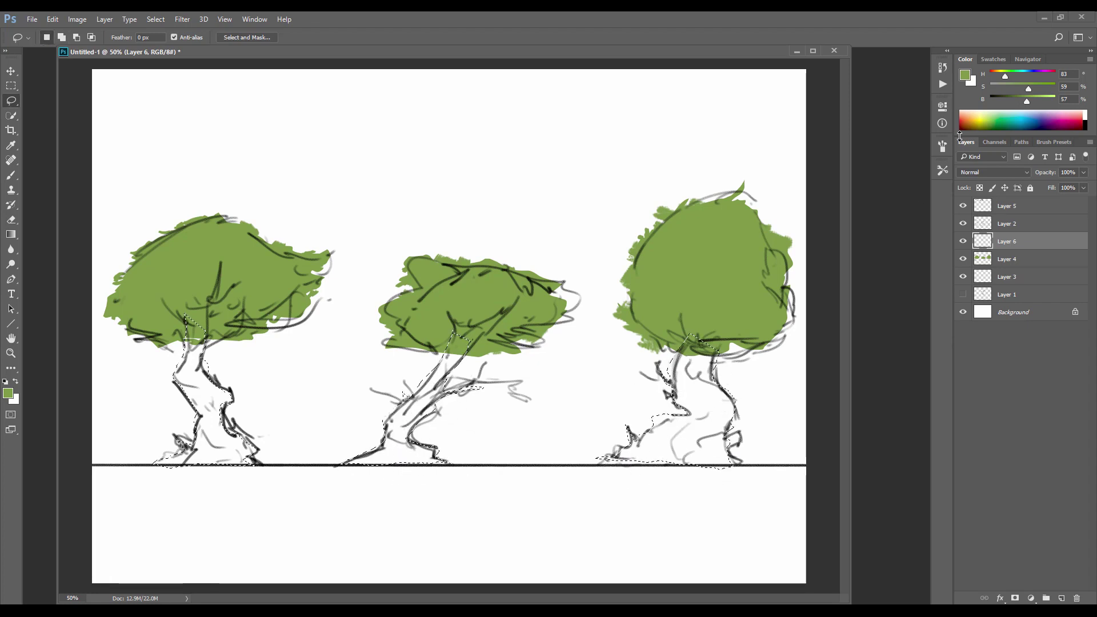
Fill the selected trunks with muted purple (H 263, S 24, B 34) and clear the selection
{"action": "left_click", "coordinate": [964, 74]}
{"action": "left_click", "coordinate": [561, 212]}
{"action": "left_click", "coordinate": [436, 264]}
{"action": "key", "text": "Return"}
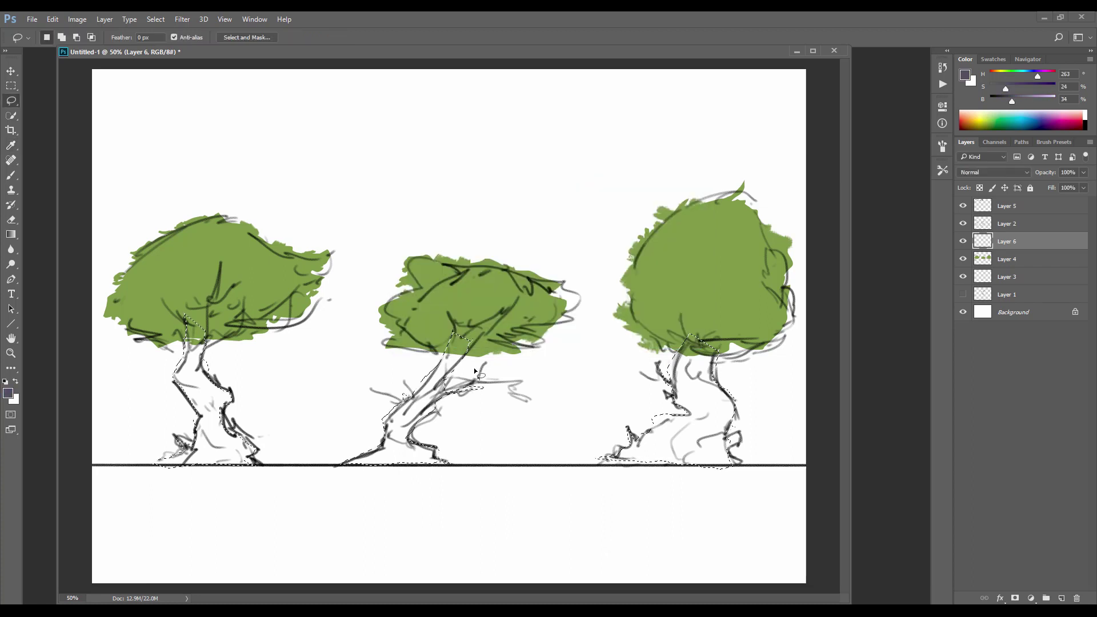
{"action": "key", "text": "alt+BackSpace"}
{"action": "key", "text": "ctrl+z"}
{"action": "key", "text": "ctrl+z"}
{"action": "key", "text": "ctrl+d"}
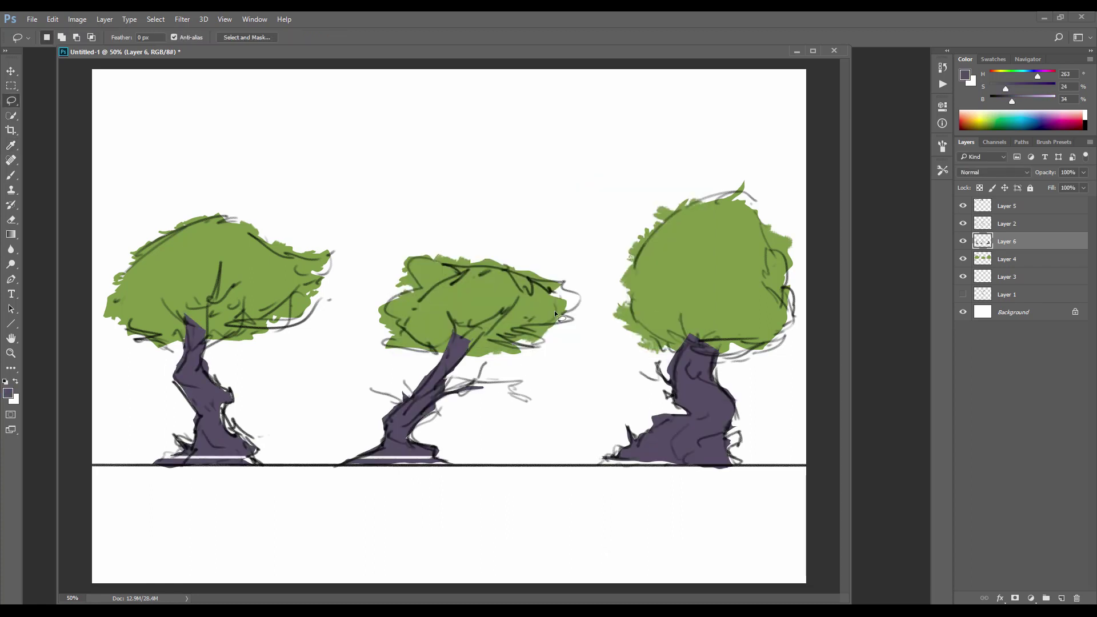
Lock Layer 4's transparent pixels and paint dark green (H 130, S 56, B 15) shadows on the left and lower parts of the three canopies
{"action": "left_click", "coordinate": [1006, 259]}
{"action": "left_click", "coordinate": [979, 187]}
{"action": "key", "text": "b"}
{"action": "left_click", "coordinate": [690, 293], "text": "alt"}
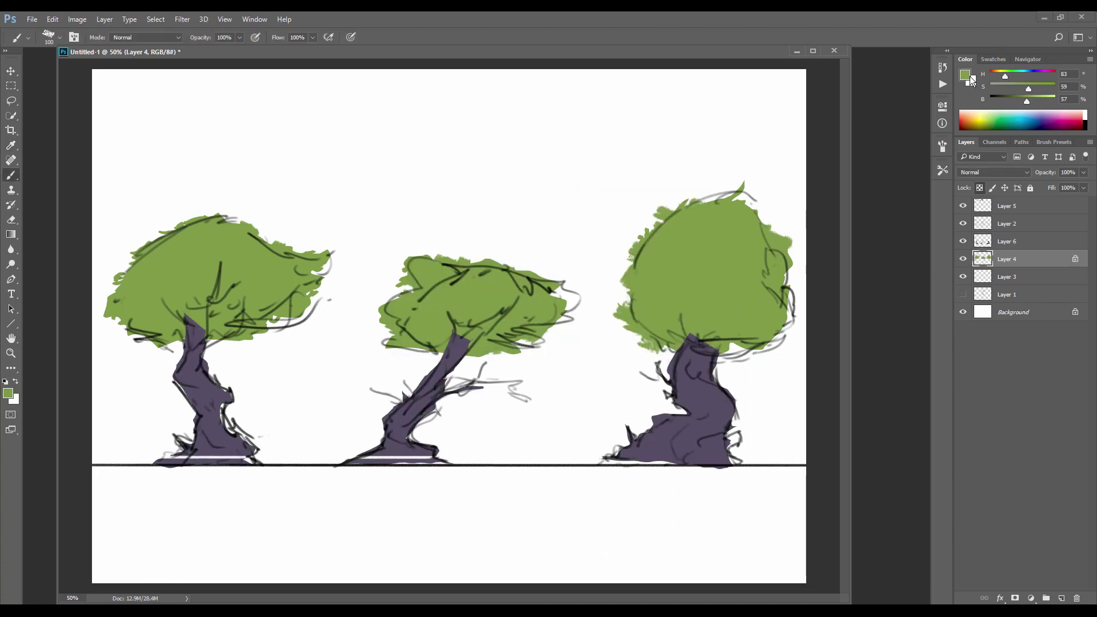
{"action": "left_click", "coordinate": [965, 75]}
{"action": "left_click", "coordinate": [566, 279]}
{"action": "left_click", "coordinate": [484, 286]}
{"action": "left_click", "coordinate": [651, 205]}
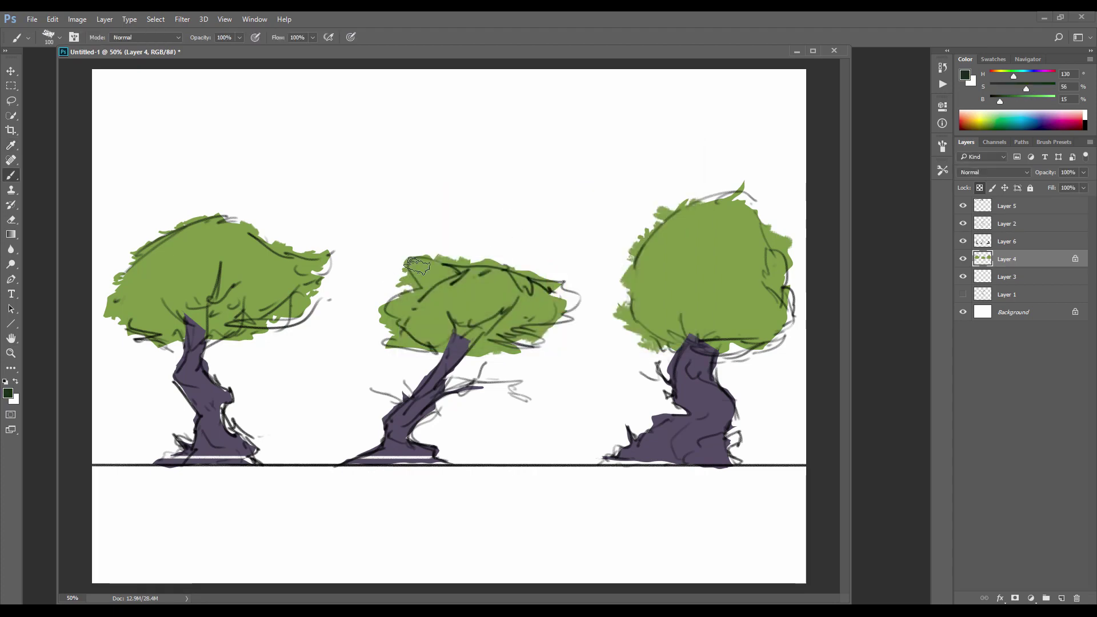
{"action": "mouse_move", "coordinate": [417, 264]}
{"action": "left_mouse_down"}
{"action": "mouse_move", "coordinate": [417, 318]}
{"action": "mouse_move", "coordinate": [452, 361]}
{"action": "mouse_move", "coordinate": [451, 319]}
{"action": "left_mouse_up"}
{"action": "mouse_move", "coordinate": [128, 274]}
{"action": "left_mouse_down"}
{"action": "mouse_move", "coordinate": [226, 312]}
{"action": "mouse_move", "coordinate": [131, 302]}
{"action": "mouse_move", "coordinate": [257, 302]}
{"action": "mouse_move", "coordinate": [331, 266]}
{"action": "left_mouse_up"}
{"action": "mouse_move", "coordinate": [645, 234]}
{"action": "left_mouse_down"}
{"action": "mouse_move", "coordinate": [618, 321]}
{"action": "mouse_move", "coordinate": [765, 334]}
{"action": "mouse_move", "coordinate": [691, 298]}
{"action": "left_mouse_up"}
Paint yellow-green (H 71, S 76, B 62) highlights on the sunlit parts of the three canopies
{"action": "left_click", "coordinate": [703, 238], "text": "alt"}
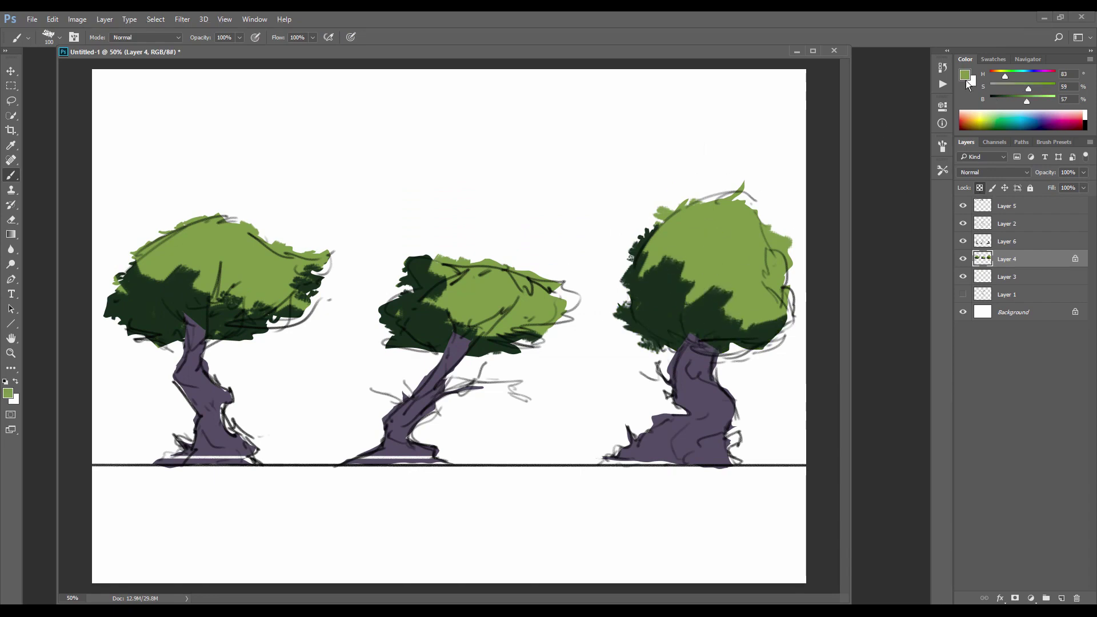
{"action": "left_click", "coordinate": [964, 75]}
{"action": "left_click", "coordinate": [559, 290]}
{"action": "left_click", "coordinate": [512, 235]}
{"action": "left_click", "coordinate": [661, 164]}
{"action": "mouse_move", "coordinate": [258, 257]}
{"action": "left_mouse_down"}
{"action": "mouse_move", "coordinate": [247, 270]}
{"action": "mouse_move", "coordinate": [200, 229]}
{"action": "left_mouse_up"}
{"action": "left_click_drag", "start_coordinate": [208, 259], "coordinate": [231, 269]}
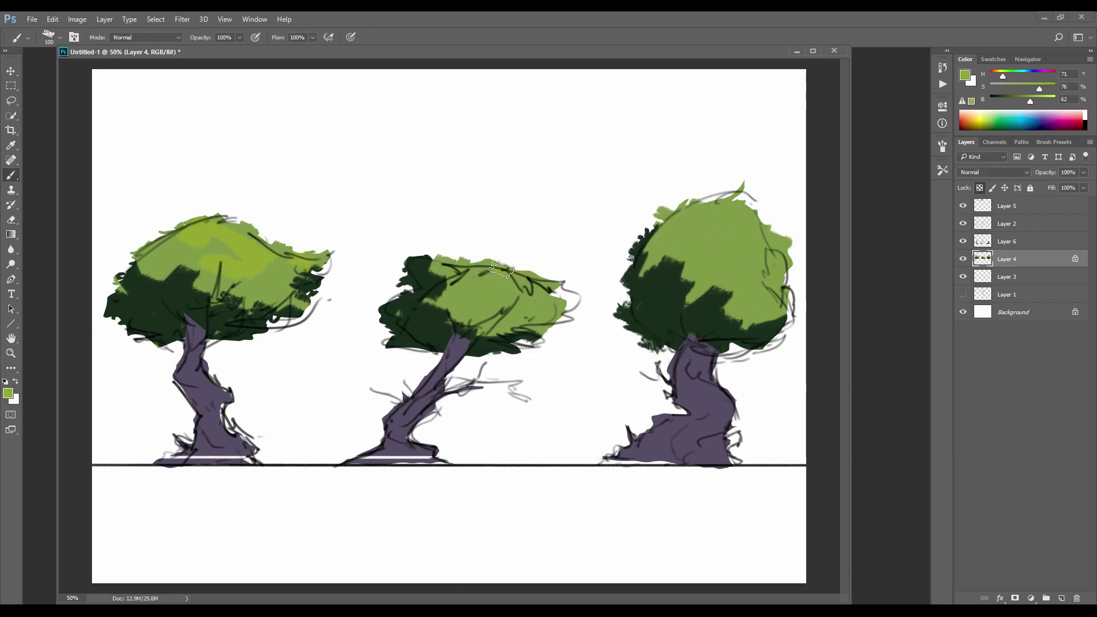
{"action": "left_click_drag", "start_coordinate": [502, 273], "coordinate": [474, 300]}
{"action": "left_click_drag", "start_coordinate": [731, 228], "coordinate": [759, 240]}
{"action": "left_click_drag", "start_coordinate": [708, 214], "coordinate": [742, 228]}
{"action": "left_click_drag", "start_coordinate": [773, 243], "coordinate": [783, 260]}
Lock Layer 6's transparent pixels and paint dark purple (H 284, S 17, B 16) shadows on the three trunks
{"action": "left_click", "coordinate": [714, 349], "text": "alt"}
{"action": "left_click", "coordinate": [967, 76]}
{"action": "left_click", "coordinate": [427, 292]}
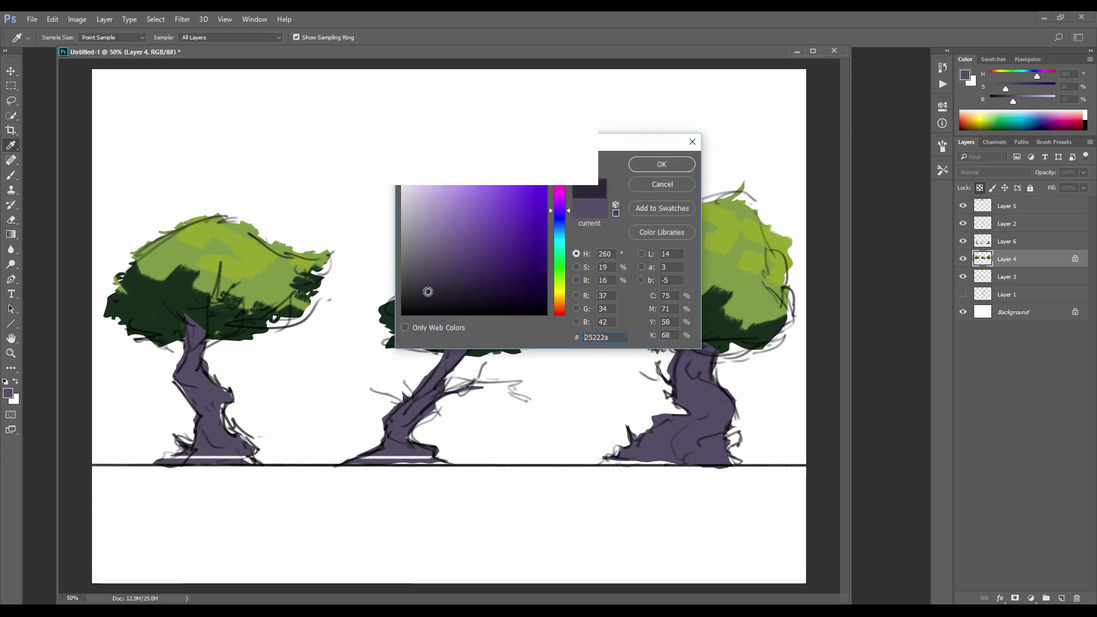
{"action": "left_click", "coordinate": [559, 200]}
{"action": "left_click", "coordinate": [661, 164]}
{"action": "left_click", "coordinate": [1006, 241]}
{"action": "key", "text": "/"}
{"action": "mouse_move", "coordinate": [706, 344]}
{"action": "left_mouse_down"}
{"action": "mouse_move", "coordinate": [665, 421]}
{"action": "mouse_move", "coordinate": [679, 434]}
{"action": "mouse_move", "coordinate": [631, 448]}
{"action": "left_mouse_up"}
{"action": "left_click_drag", "start_coordinate": [699, 454], "coordinate": [620, 455]}
{"action": "left_click_drag", "start_coordinate": [460, 340], "coordinate": [431, 377]}
{"action": "left_click_drag", "start_coordinate": [400, 417], "coordinate": [386, 443]}
{"action": "left_click_drag", "start_coordinate": [195, 329], "coordinate": [206, 395]}
{"action": "left_click_drag", "start_coordinate": [206, 418], "coordinate": [200, 427]}
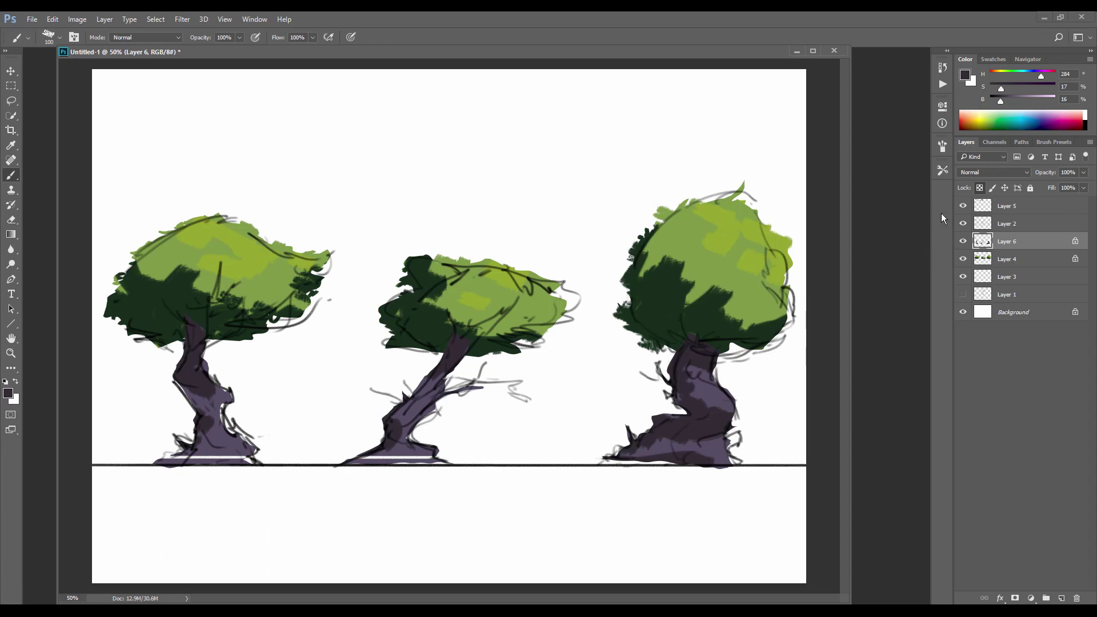
Rename Layer 2 as sketch, Layer 6 as trunk and Layer 4 as leaves
{"action": "double_click", "coordinate": [1006, 224]}
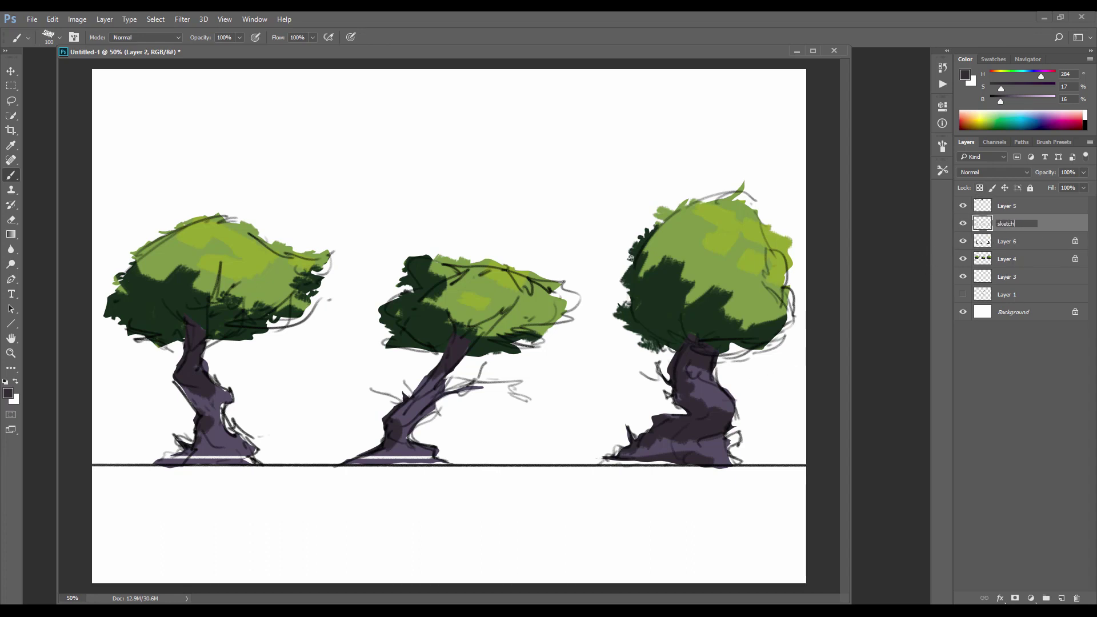
{"action": "key", "text": "Tab"}
{"action": "type", "text": "trunk"}
{"action": "key", "text": "Tab"}
{"action": "type", "text": "lea"}
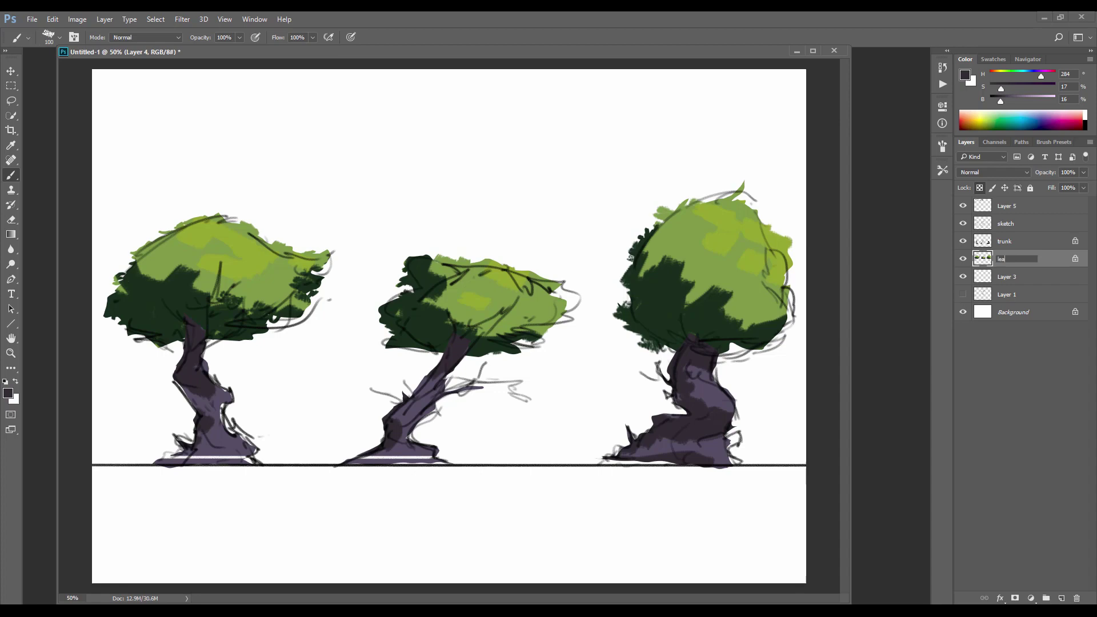
{"action": "type", "text": "ves"}
{"action": "key", "text": "Return"}
{"action": "left_click", "coordinate": [963, 276]}
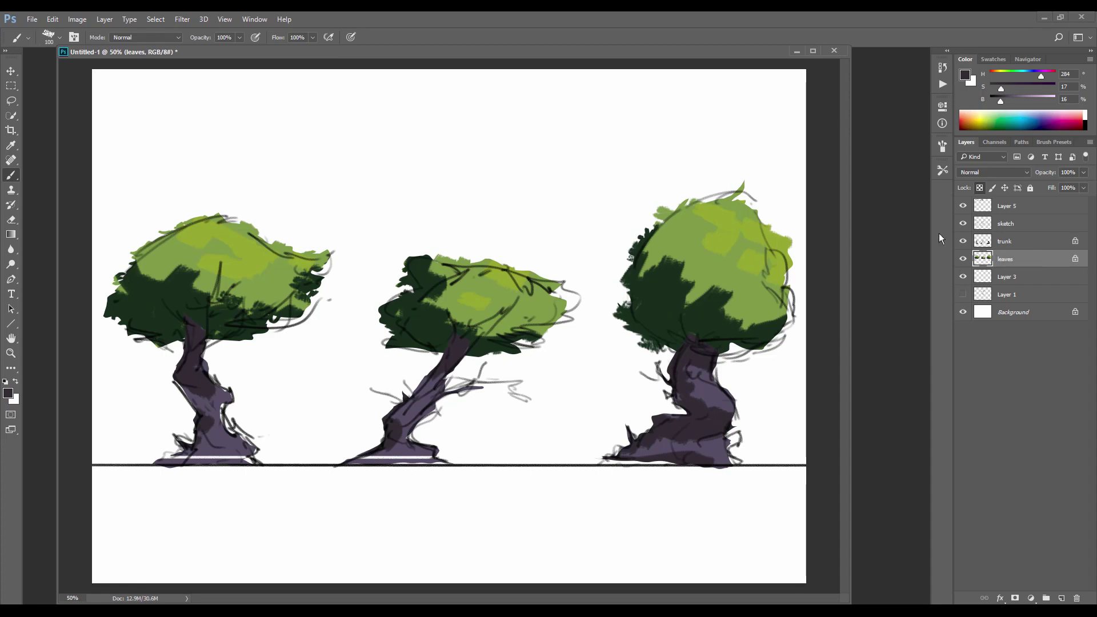
Darken the Background layer to a medium gray with a Hue/Saturation adjustment
{"action": "left_click", "coordinate": [1012, 312]}
{"action": "key", "text": "ctrl+u"}
{"action": "left_click_drag", "start_coordinate": [518, 464], "coordinate": [490, 468]}
{"action": "key", "text": "Return"}
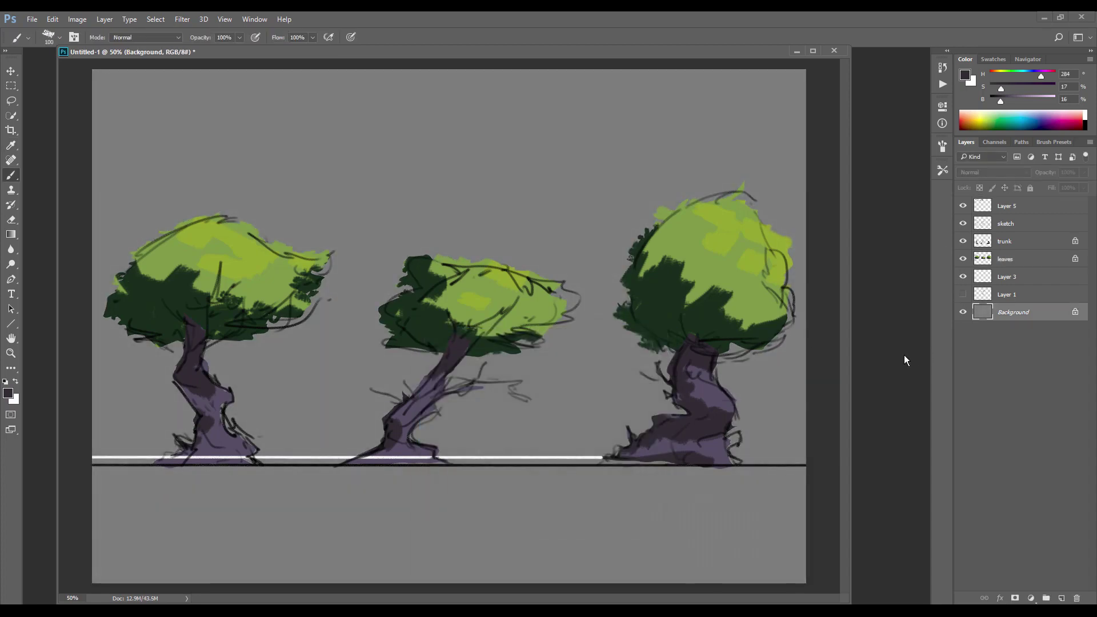
Fill the area below the ground line with a black-to-transparent gradient on a new layer above the Background, fading downward
{"action": "key", "text": "ctrl+shift+alt+n"}
{"action": "key", "text": "m"}
{"action": "left_click_drag", "start_coordinate": [92, 465], "coordinate": [807, 584]}
{"action": "key", "text": "d"}
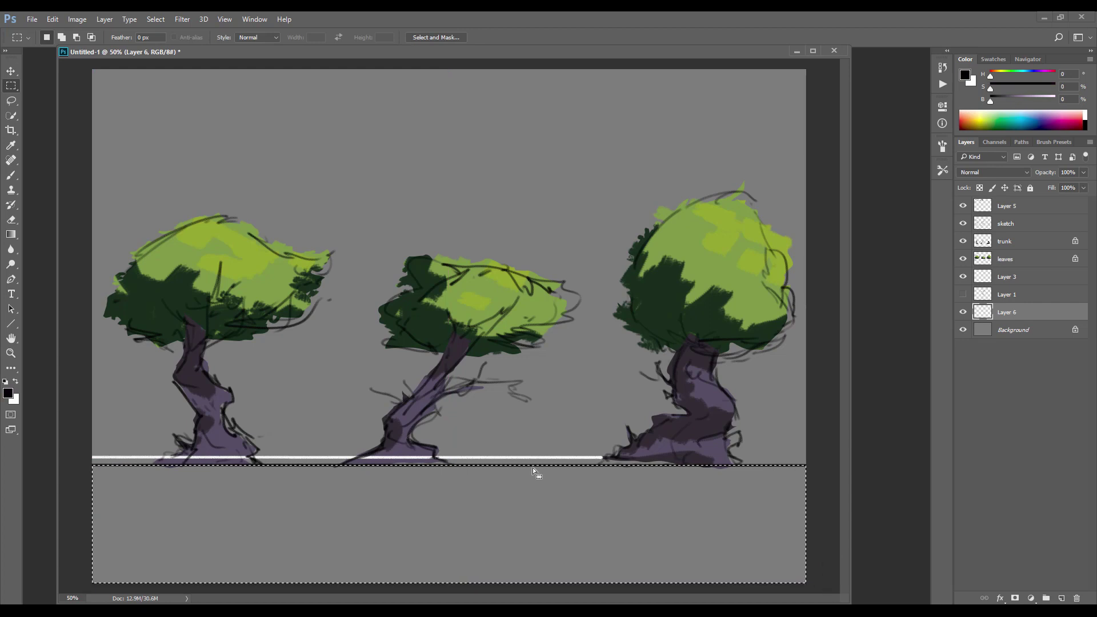
{"action": "key", "text": "g"}
{"action": "left_click", "coordinate": [62, 41]}
{"action": "left_click", "coordinate": [461, 168]}
{"action": "left_click", "coordinate": [643, 149]}
{"action": "left_click_drag", "start_coordinate": [448, 348], "coordinate": [375, 536]}
{"action": "left_click_drag", "start_coordinate": [425, 435], "coordinate": [362, 560]}
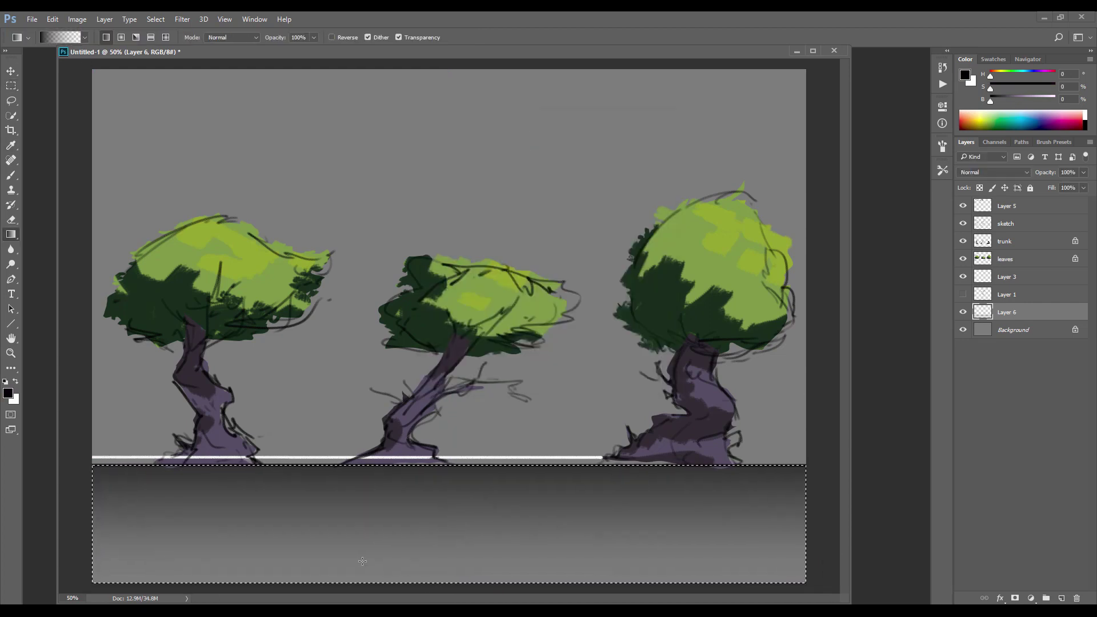
{"action": "key", "text": "ctrl+d"}
Hide the sketch layer and extend the right tree's trunk base with dark purple on the unlocked trunk layer
{"action": "left_click", "coordinate": [958, 224]}
{"action": "left_click", "coordinate": [1005, 241]}
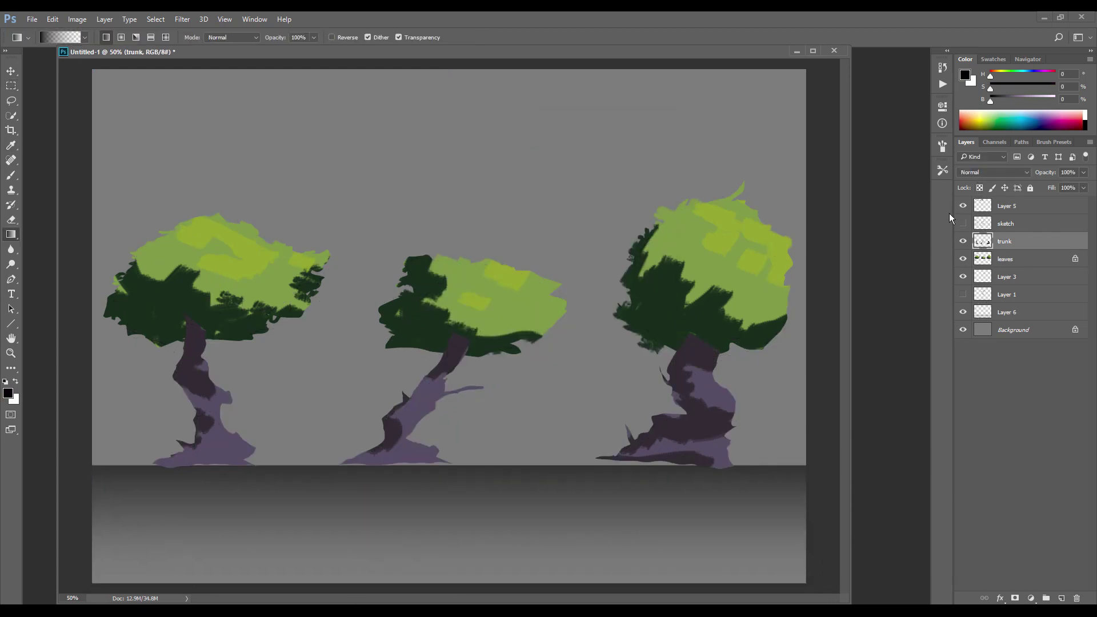
{"action": "key", "text": "l"}
{"action": "mouse_move", "coordinate": [740, 472]}
{"action": "left_mouse_down"}
{"action": "mouse_move", "coordinate": [589, 462]}
{"action": "mouse_move", "coordinate": [661, 468]}
{"action": "mouse_move", "coordinate": [624, 465]}
{"action": "left_mouse_up"}
{"action": "key", "text": "i"}
{"action": "left_click", "coordinate": [625, 435]}
Lasso the base of the left tree's trunk and fill it with the trunk's purple (H 260, S 24, B 35)
{"action": "key", "text": "l"}
{"action": "left_click", "coordinate": [155, 456]}
{"action": "left_click", "coordinate": [545, 241]}
{"action": "mouse_move", "coordinate": [168, 460]}
{"action": "left_mouse_down"}
{"action": "mouse_move", "coordinate": [154, 456]}
{"action": "mouse_move", "coordinate": [172, 460]}
{"action": "left_mouse_up"}
{"action": "key", "text": "i"}
{"action": "left_click", "coordinate": [242, 443]}
{"action": "key", "text": "alt+BackSpace"}
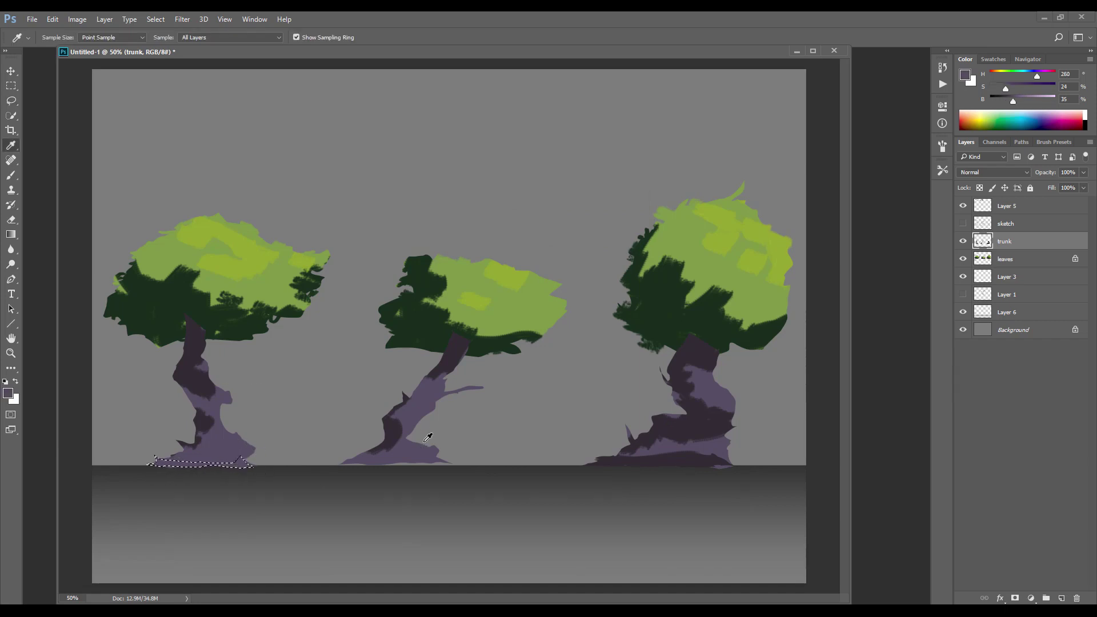
Lasso the base of the middle tree's trunk and fill it with the trunk's purple (H 260, S 24, B 35)
{"action": "key", "text": "l"}
{"action": "key", "text": "ctrl+d"}
{"action": "mouse_move", "coordinate": [347, 457]}
{"action": "left_mouse_down"}
{"action": "mouse_move", "coordinate": [455, 472]}
{"action": "mouse_move", "coordinate": [453, 457]}
{"action": "left_mouse_up"}
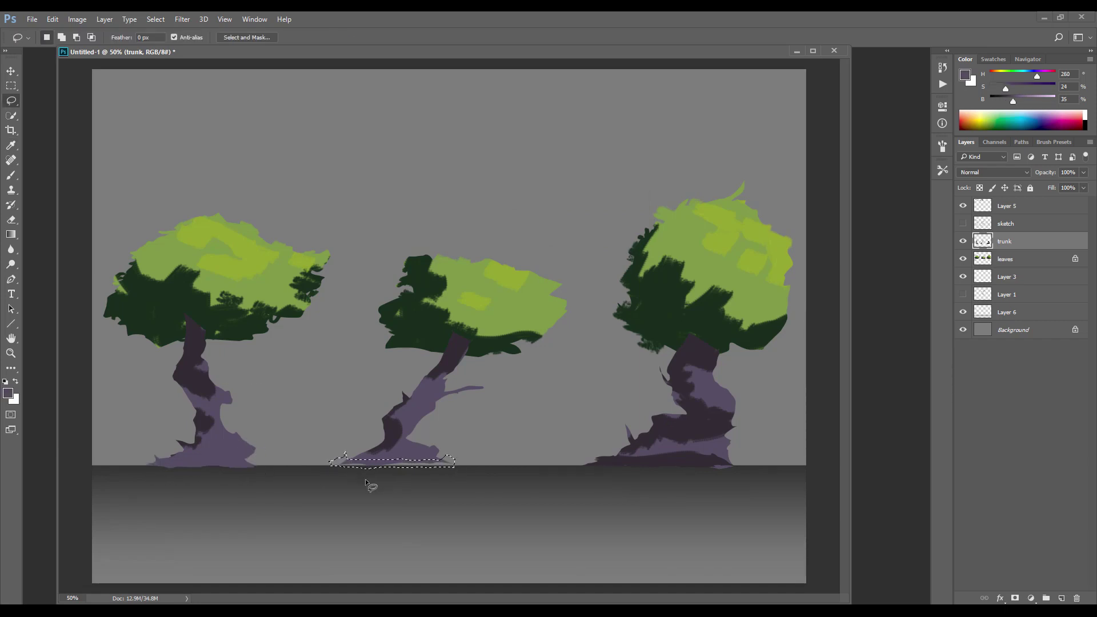
Add thin branches at the top of the right tree's trunk, filling lassoed shapes with its dark purple (H 283, S 17, B 16)
{"action": "key", "text": "i"}
{"action": "left_click", "coordinate": [690, 365]}
{"action": "key", "text": "l"}
{"action": "left_click_drag", "start_coordinate": [713, 325], "coordinate": [702, 343]}
{"action": "left_click_drag", "start_coordinate": [709, 362], "coordinate": [749, 352]}
{"action": "key", "text": "alt+BackSpace"}
{"action": "key", "text": "ctrl+d"}
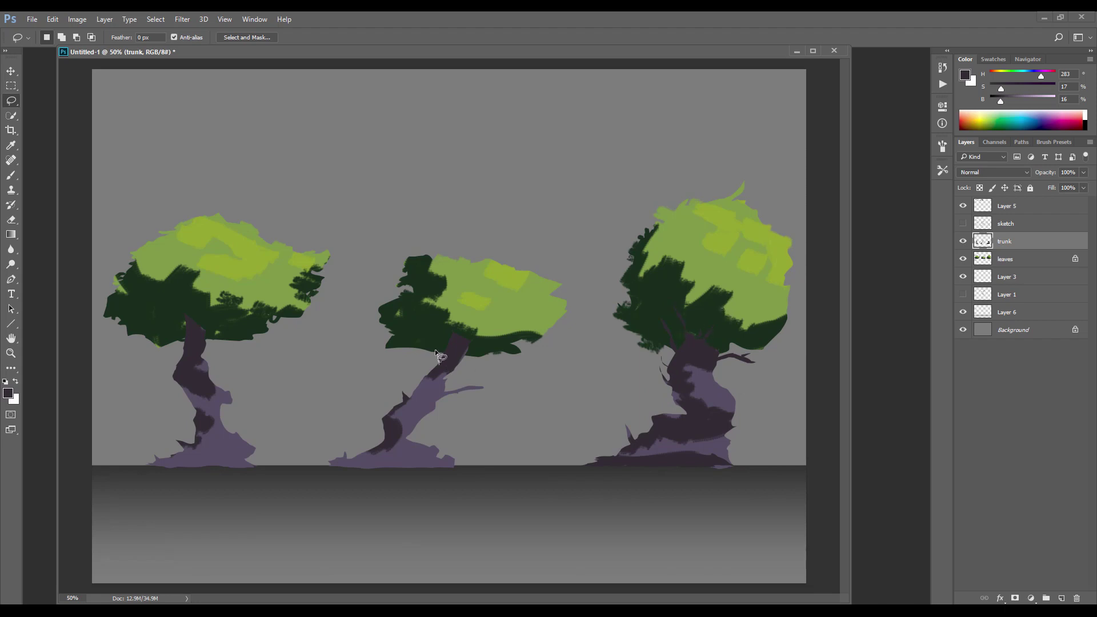
Add a thin dark purple branch to the left side of the middle tree's upper trunk
{"action": "mouse_move", "coordinate": [448, 361]}
{"action": "left_mouse_down"}
{"action": "mouse_move", "coordinate": [426, 320]}
{"action": "mouse_move", "coordinate": [447, 319]}
{"action": "mouse_move", "coordinate": [459, 342]}
{"action": "mouse_move", "coordinate": [513, 352]}
{"action": "mouse_move", "coordinate": [388, 357]}
{"action": "mouse_move", "coordinate": [428, 377]}
{"action": "left_mouse_up"}
{"action": "key", "text": "alt+BackSpace"}
{"action": "key", "text": "ctrl+d"}
Lasso several thin branches on the left tree's crown base and both trunk sides and fill them with dark purple
{"action": "mouse_move", "coordinate": [177, 307]}
{"action": "left_mouse_down"}
{"action": "mouse_move", "coordinate": [201, 331]}
{"action": "mouse_move", "coordinate": [270, 314]}
{"action": "mouse_move", "coordinate": [241, 325]}
{"action": "left_mouse_up"}
{"action": "mouse_move", "coordinate": [226, 337]}
{"action": "left_mouse_down"}
{"action": "mouse_move", "coordinate": [248, 349]}
{"action": "mouse_move", "coordinate": [140, 316]}
{"action": "left_mouse_up"}
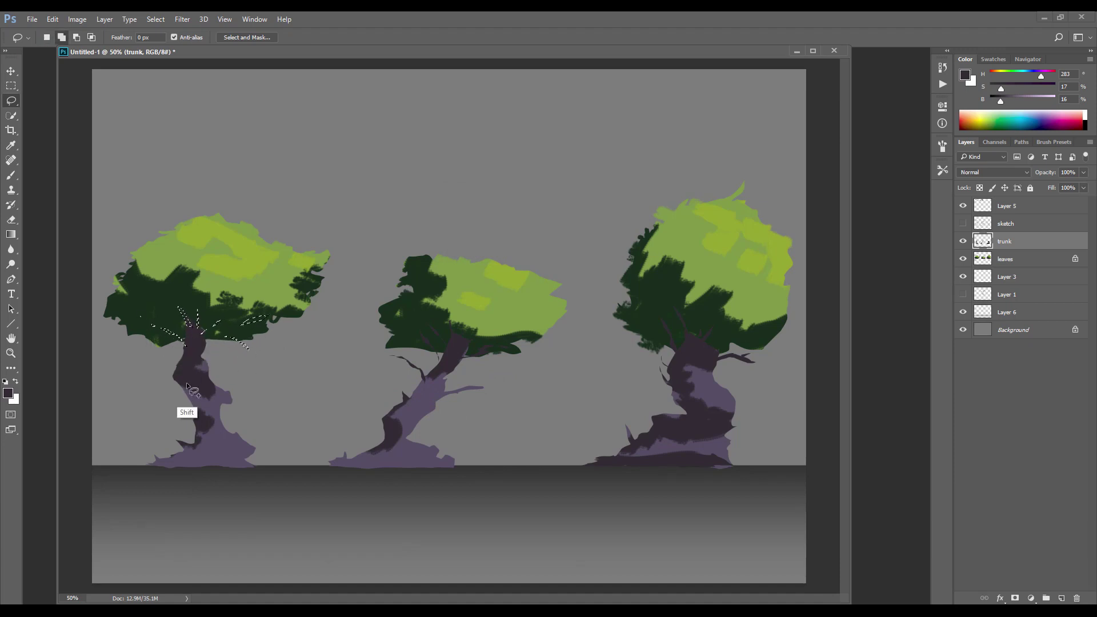
{"action": "left_click_drag", "start_coordinate": [179, 374], "coordinate": [159, 366]}
{"action": "mouse_move", "coordinate": [199, 372]}
{"action": "left_mouse_down"}
{"action": "mouse_move", "coordinate": [216, 363]}
{"action": "mouse_move", "coordinate": [228, 406]}
{"action": "left_mouse_up"}
{"action": "key", "text": "alt+BackSpace"}
{"action": "key", "text": "ctrl+d"}
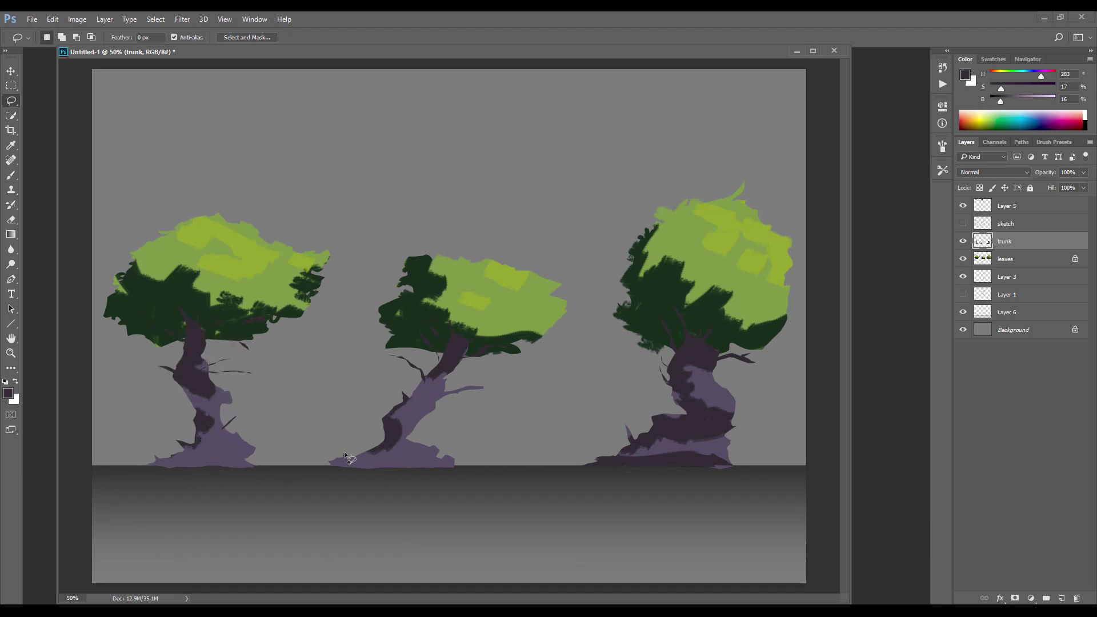
Paint dark purple bark shadows and root details on the three trunks with a small brush
{"action": "key", "text": "b"}
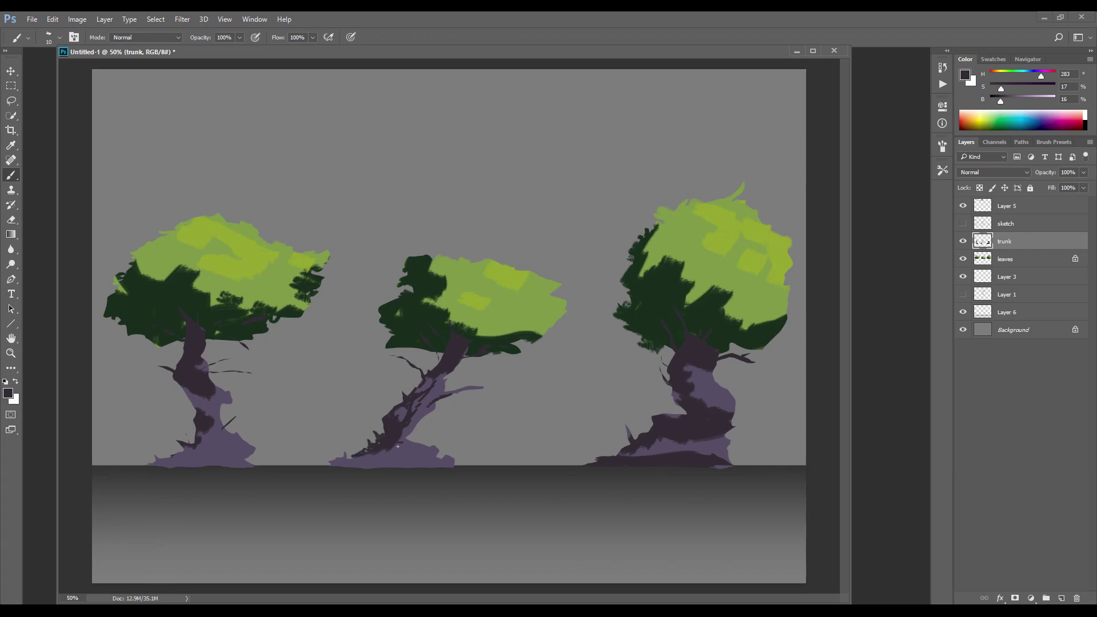
{"action": "left_click_drag", "start_coordinate": [398, 452], "coordinate": [356, 455]}
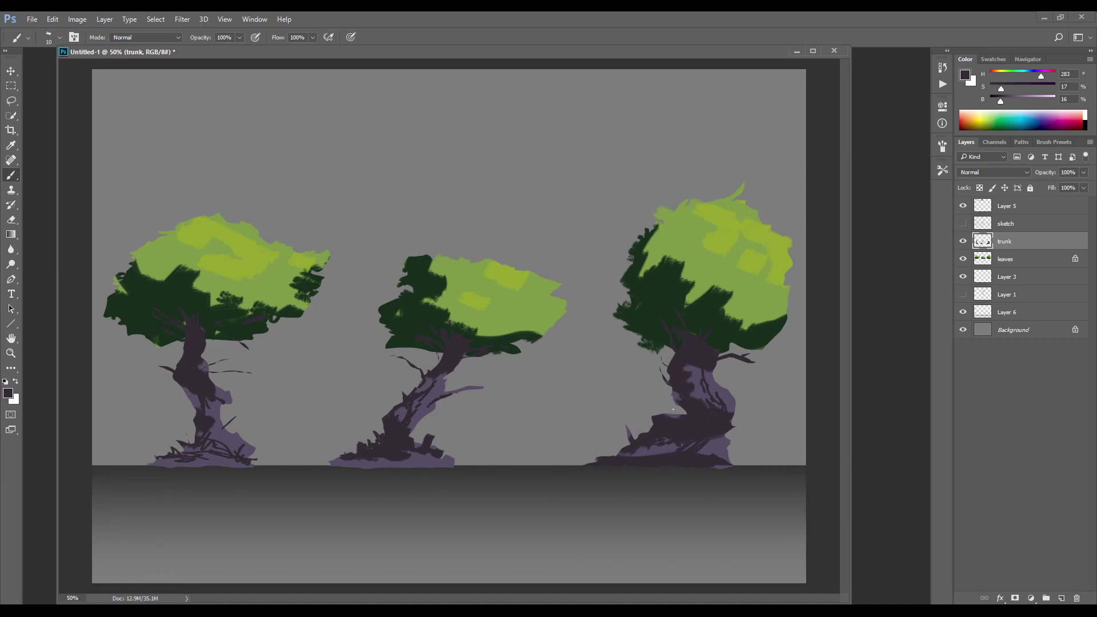
{"action": "key", "text": "l"}
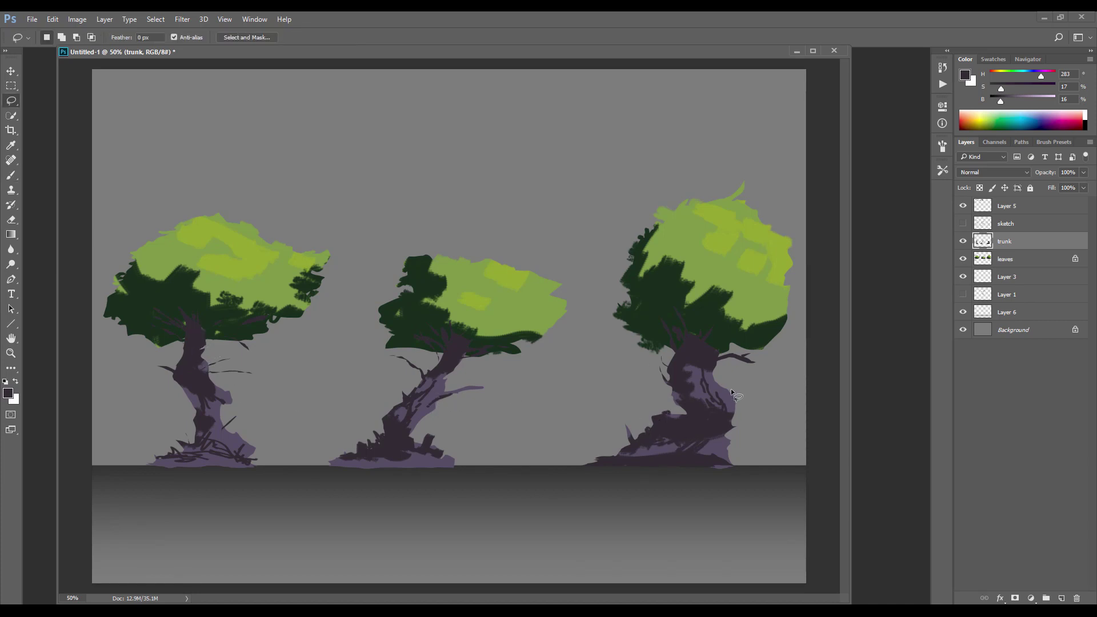
{"action": "left_click_drag", "start_coordinate": [642, 437], "coordinate": [643, 427]}
Make the leaves layer active and load a textured brush from the tool presets for painting foliage
{"action": "key", "text": "b"}
{"action": "key", "text": "alt+bracketleft"}
{"action": "left_click", "coordinate": [942, 146]}
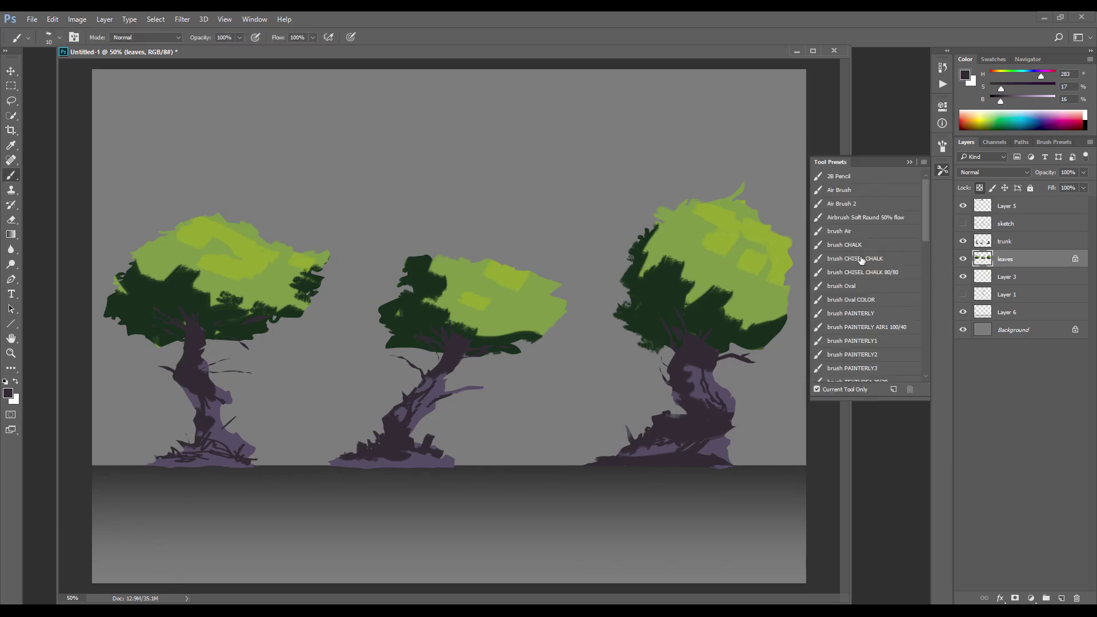
{"action": "left_click_drag", "start_coordinate": [924, 234], "coordinate": [921, 280]}
{"action": "left_click", "coordinate": [873, 302]}
{"action": "left_click", "coordinate": [909, 162]}
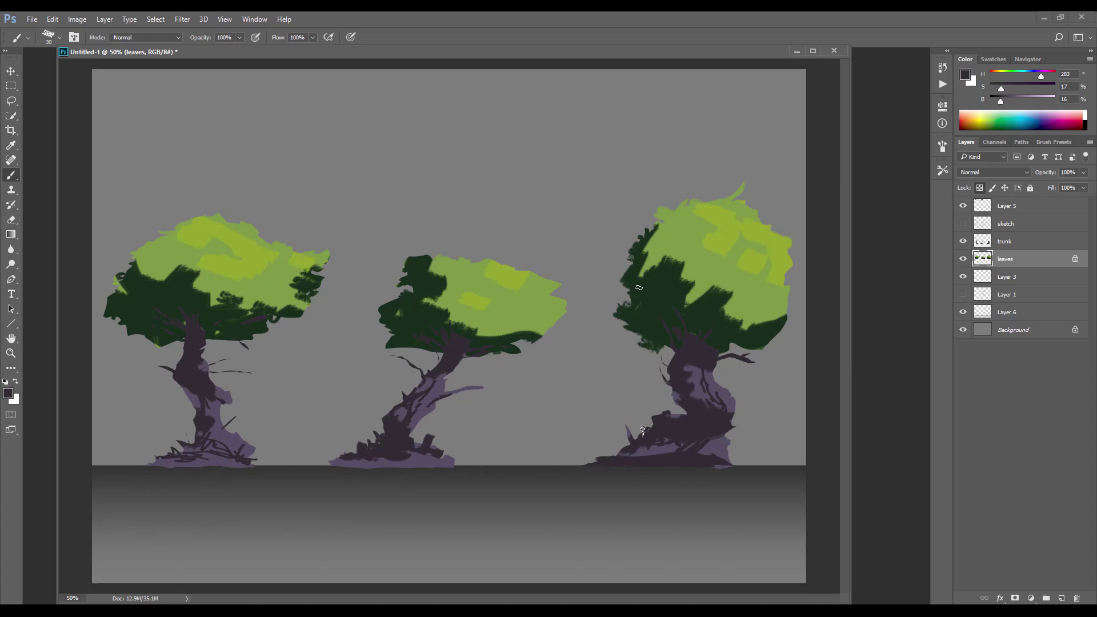
Paint dark teal green (H 155, S 86, B 16) into the lower edges of the left and middle crowns
{"action": "left_click", "coordinate": [189, 320], "text": "alt"}
{"action": "left_click", "coordinate": [962, 76]}
{"action": "left_click", "coordinate": [521, 299]}
{"action": "left_click", "coordinate": [561, 262]}
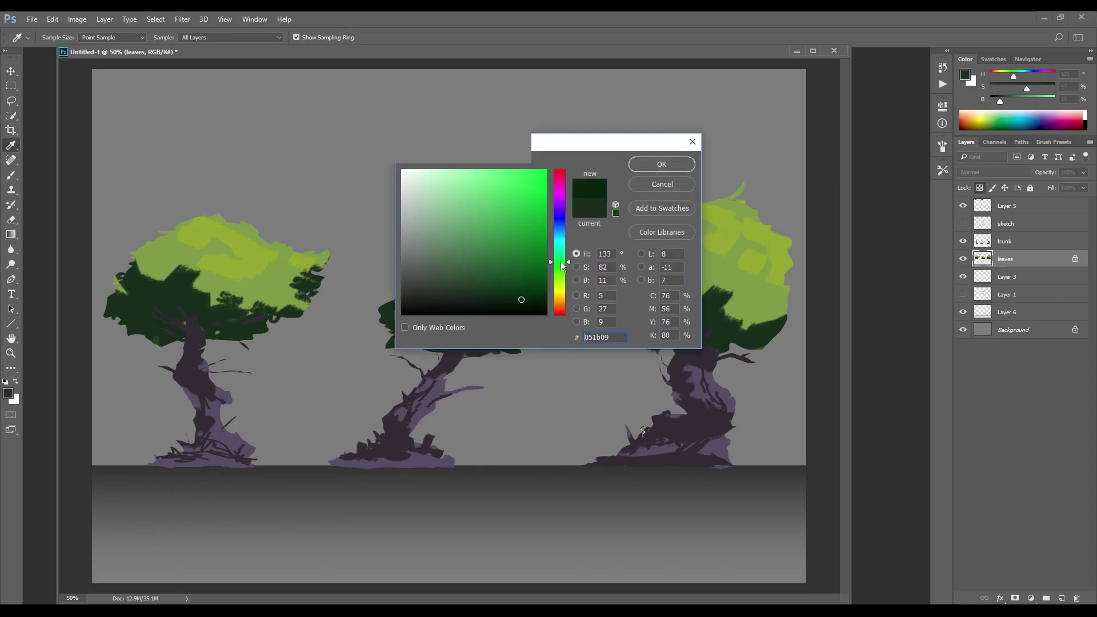
{"action": "left_click_drag", "start_coordinate": [561, 263], "coordinate": [561, 252]}
{"action": "left_click_drag", "start_coordinate": [522, 289], "coordinate": [527, 292]}
{"action": "left_click", "coordinate": [665, 165]}
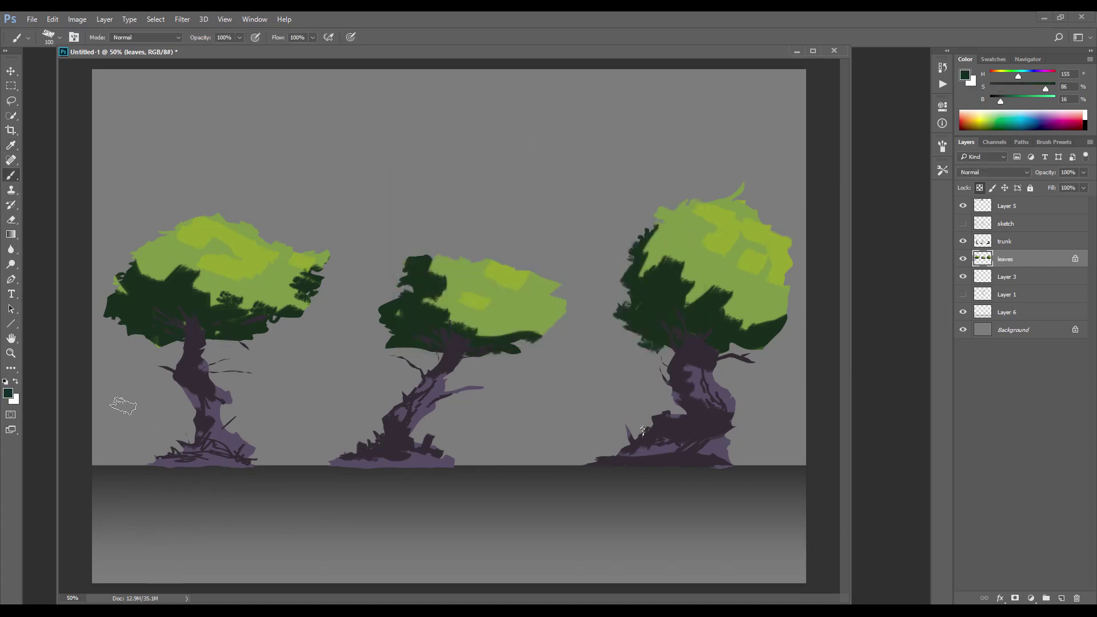
{"action": "mouse_move", "coordinate": [139, 295]}
{"action": "left_mouse_down"}
{"action": "mouse_move", "coordinate": [128, 329]}
{"action": "mouse_move", "coordinate": [219, 343]}
{"action": "mouse_move", "coordinate": [153, 273]}
{"action": "left_mouse_up"}
{"action": "left_click_drag", "start_coordinate": [395, 345], "coordinate": [461, 375]}
Blend the left tree's light and dark foliage with brush strokes in greens sampled from its crown
{"action": "left_click", "coordinate": [164, 275], "text": "alt"}
{"action": "mouse_move", "coordinate": [153, 274]}
{"action": "left_mouse_down"}
{"action": "mouse_move", "coordinate": [179, 270]}
{"action": "mouse_move", "coordinate": [167, 293]}
{"action": "mouse_move", "coordinate": [188, 298]}
{"action": "mouse_move", "coordinate": [194, 271]}
{"action": "mouse_move", "coordinate": [208, 289]}
{"action": "left_mouse_up"}
{"action": "left_click", "coordinate": [164, 286], "text": "alt"}
{"action": "left_click", "coordinate": [222, 322], "text": "alt"}
{"action": "mouse_move", "coordinate": [181, 227]}
{"action": "left_mouse_down"}
{"action": "mouse_move", "coordinate": [177, 241]}
{"action": "mouse_move", "coordinate": [200, 234]}
{"action": "mouse_move", "coordinate": [204, 273]}
{"action": "left_mouse_up"}
{"action": "left_click", "coordinate": [175, 252], "text": "alt"}
{"action": "left_click_drag", "start_coordinate": [150, 251], "coordinate": [143, 304]}
{"action": "left_click", "coordinate": [228, 338], "text": "alt"}
{"action": "mouse_move", "coordinate": [246, 302]}
{"action": "left_mouse_down"}
{"action": "mouse_move", "coordinate": [297, 296]}
{"action": "mouse_move", "coordinate": [251, 277]}
{"action": "mouse_move", "coordinate": [251, 292]}
{"action": "mouse_move", "coordinate": [254, 279]}
{"action": "left_mouse_up"}
{"action": "left_click", "coordinate": [242, 247], "text": "alt"}
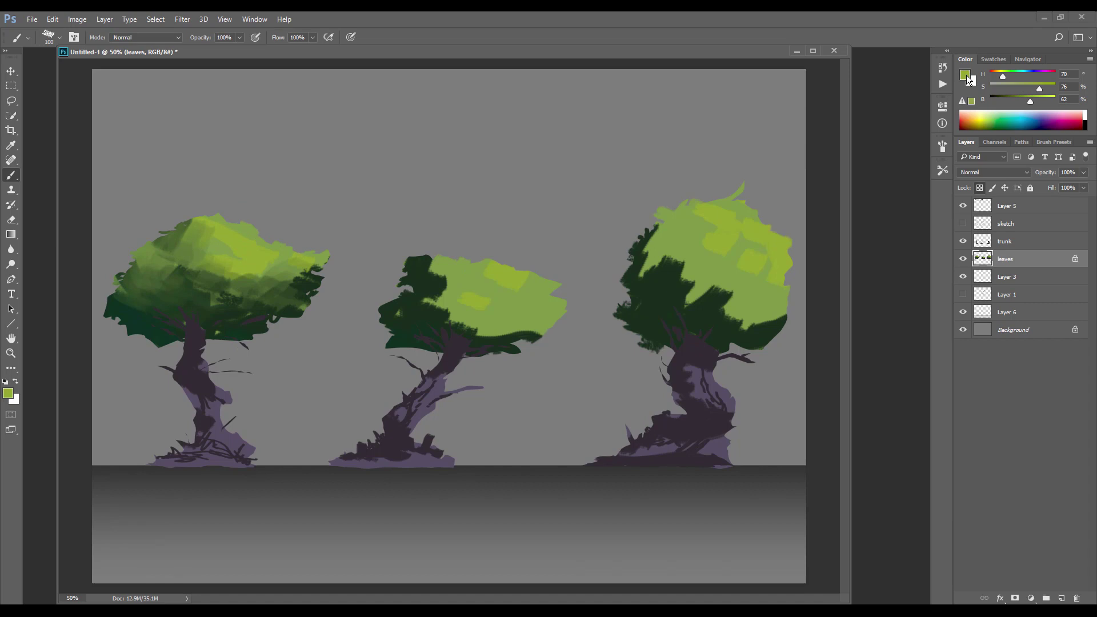
Mix a warmer foliage color and dab it over the left crown's highlights, blending with sampled tones
{"action": "key", "text": "n"}
{"action": "left_click", "coordinate": [562, 297]}
{"action": "left_click_drag", "start_coordinate": [510, 226], "coordinate": [483, 225]}
{"action": "key", "text": "Return"}
{"action": "left_click", "coordinate": [232, 245], "text": "alt"}
{"action": "mouse_move", "coordinate": [236, 246]}
{"action": "left_mouse_down"}
{"action": "mouse_move", "coordinate": [231, 223]}
{"action": "mouse_move", "coordinate": [292, 273]}
{"action": "mouse_move", "coordinate": [318, 315]}
{"action": "left_mouse_up"}
{"action": "left_click", "coordinate": [306, 285], "text": "alt"}
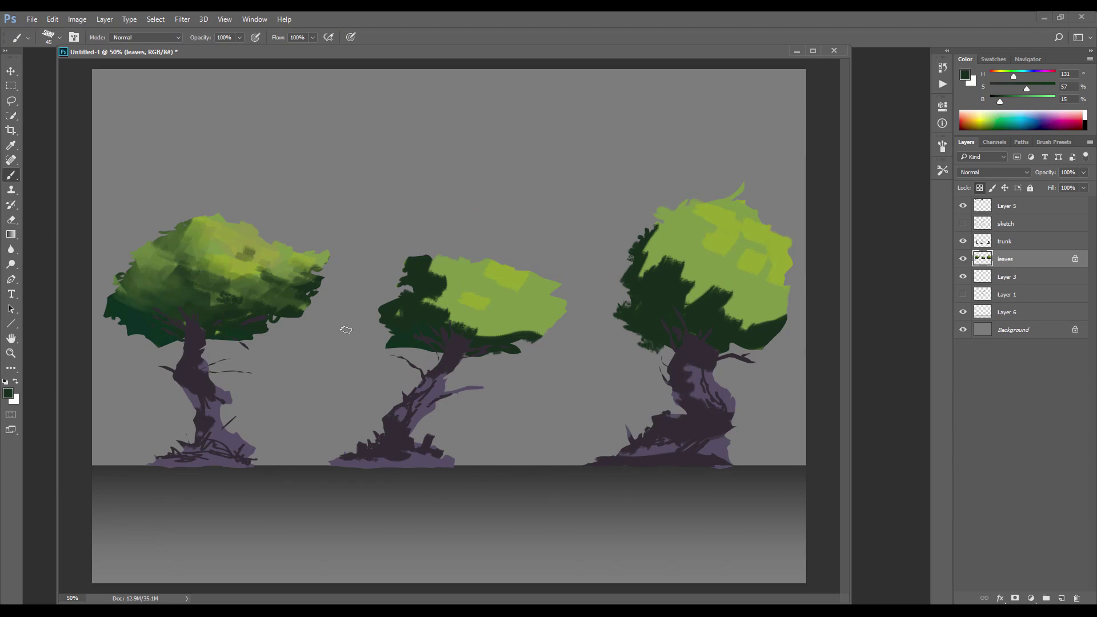
Enlarge the brush to 100 px and soften the right side of the left crown with sampled greens
{"action": "key", "text": "bracketright"}
{"action": "key", "text": "bracketright"}
{"action": "key", "text": "bracketright"}
{"action": "key", "text": "bracketright"}
{"action": "key", "text": "bracketright"}
{"action": "key", "text": "bracketright"}
{"action": "left_click_drag", "start_coordinate": [233, 268], "coordinate": [234, 288]}
{"action": "left_click", "coordinate": [309, 261], "text": "alt"}
{"action": "mouse_move", "coordinate": [309, 294]}
{"action": "left_mouse_down"}
{"action": "mouse_move", "coordinate": [251, 328]}
{"action": "mouse_move", "coordinate": [228, 314]}
{"action": "left_mouse_up"}
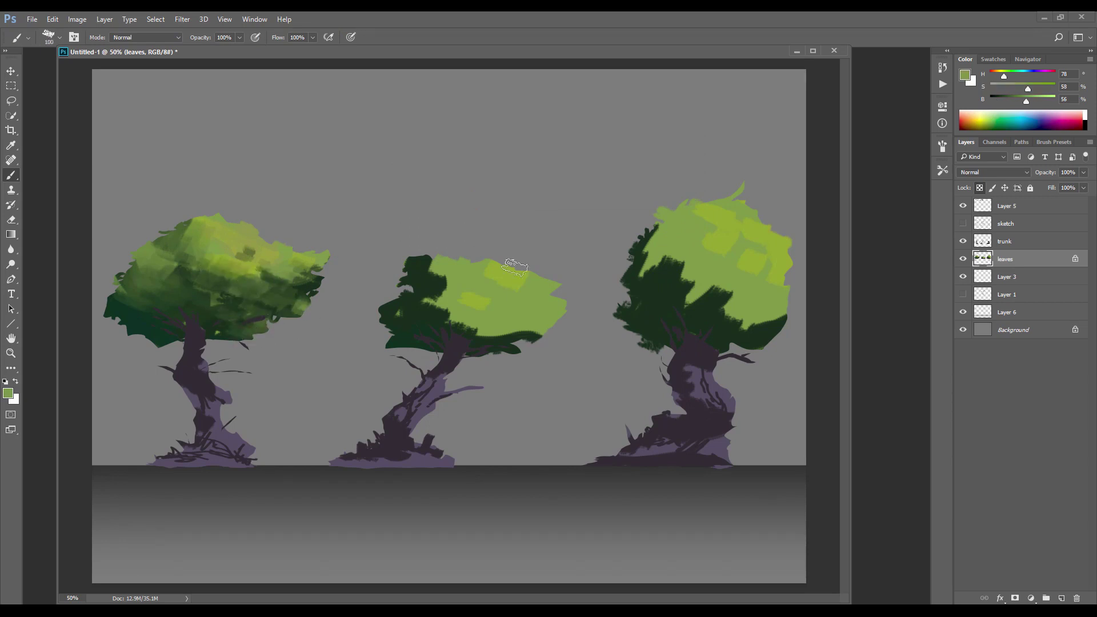
Paint deep teal green (H 162, S 80, B 18) into the middle crown's shadows and blend it toward the light green
{"action": "left_click", "coordinate": [445, 297], "text": "alt"}
{"action": "key", "text": "F1"}
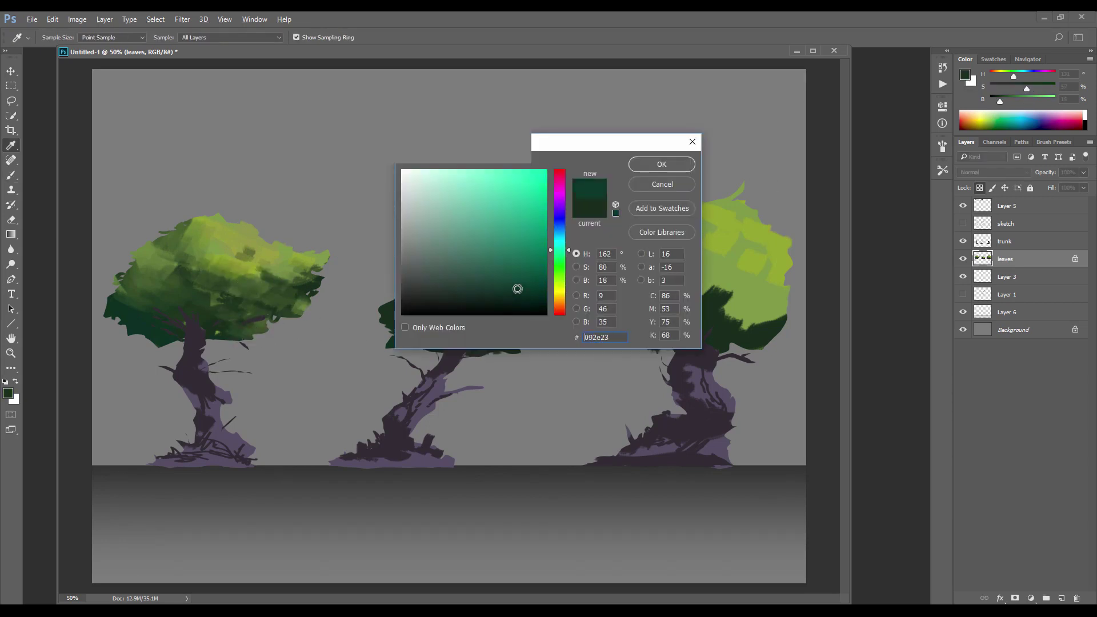
{"action": "key", "text": "Return"}
{"action": "key", "text": "b"}
{"action": "mouse_move", "coordinate": [416, 313]}
{"action": "left_mouse_down"}
{"action": "mouse_move", "coordinate": [502, 328]}
{"action": "mouse_move", "coordinate": [491, 337]}
{"action": "left_mouse_up"}
{"action": "left_click", "coordinate": [488, 327], "text": "alt"}
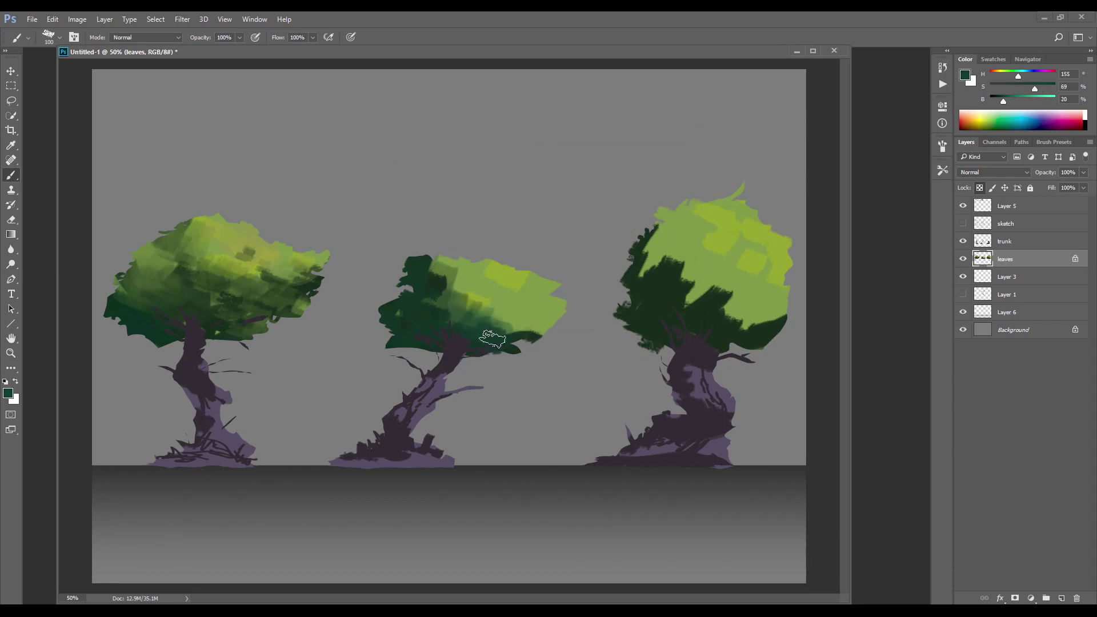
{"action": "mouse_move", "coordinate": [469, 291]}
{"action": "left_mouse_down"}
{"action": "mouse_move", "coordinate": [527, 328]}
{"action": "mouse_move", "coordinate": [474, 297]}
{"action": "left_mouse_up"}
{"action": "left_click", "coordinate": [474, 318], "text": "alt"}
Paint medium teal green (H 154, S 69, B 31) over the middle crown's left side with a 52 px brush
{"action": "left_click", "coordinate": [964, 75]}
{"action": "left_click", "coordinate": [509, 262]}
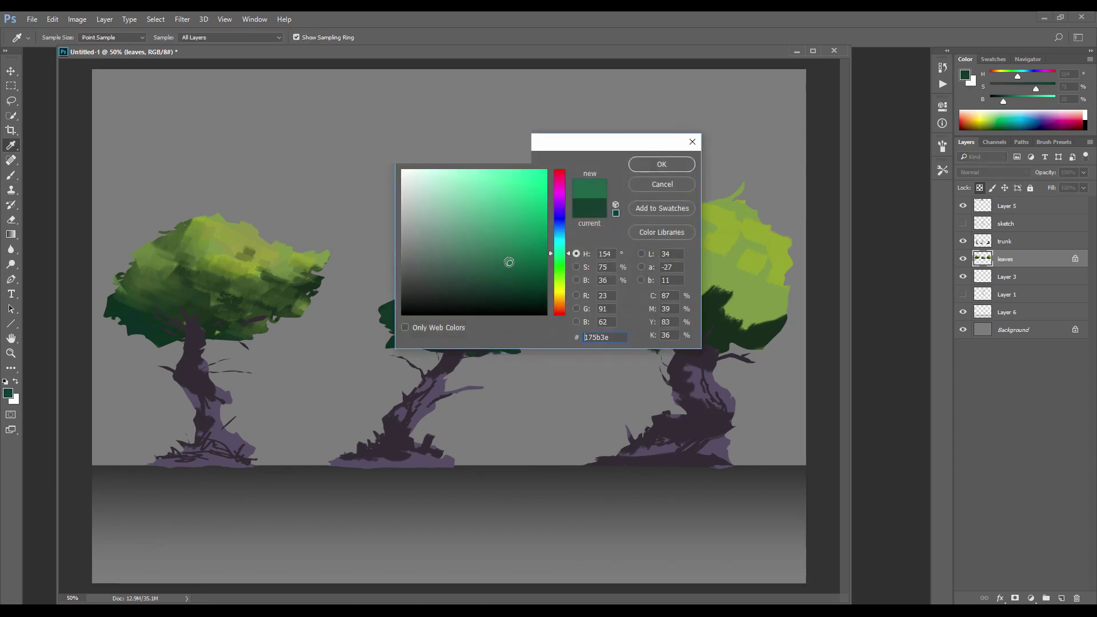
{"action": "left_click", "coordinate": [501, 270]}
{"action": "key", "text": "Return"}
{"action": "key", "text": "b"}
{"action": "key", "text": "F5"}
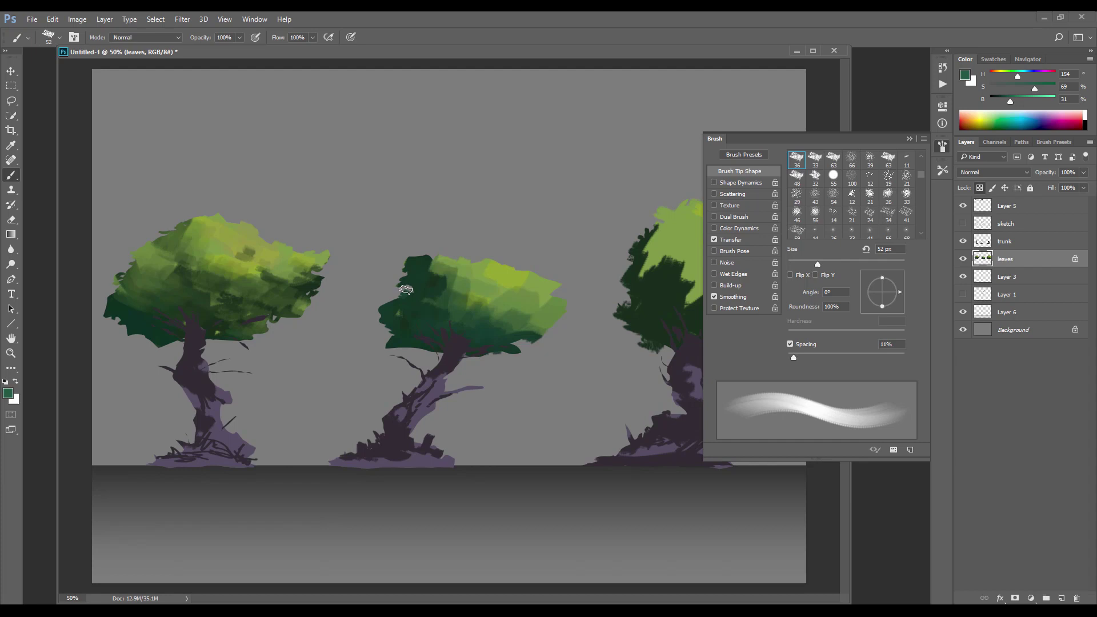
{"action": "mouse_move", "coordinate": [400, 278]}
{"action": "left_mouse_down"}
{"action": "mouse_move", "coordinate": [432, 267]}
{"action": "mouse_move", "coordinate": [462, 284]}
{"action": "left_mouse_up"}
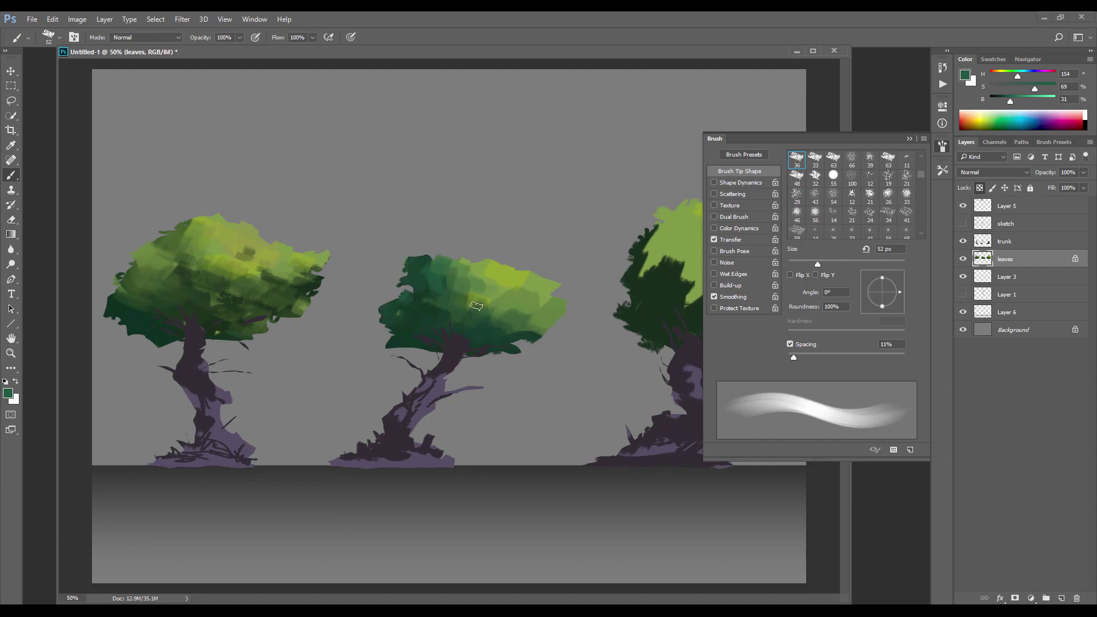
Darken the green to 19% brightness, shrink the brush to about 30 px and paint shadow strokes across the middle crown
{"action": "left_click_drag", "start_coordinate": [1010, 101], "coordinate": [1003, 103]}
{"action": "key", "text": "["}
{"action": "key", "text": "["}
{"action": "key", "text": "["}
{"action": "key", "text": "["}
{"action": "key", "text": "["}
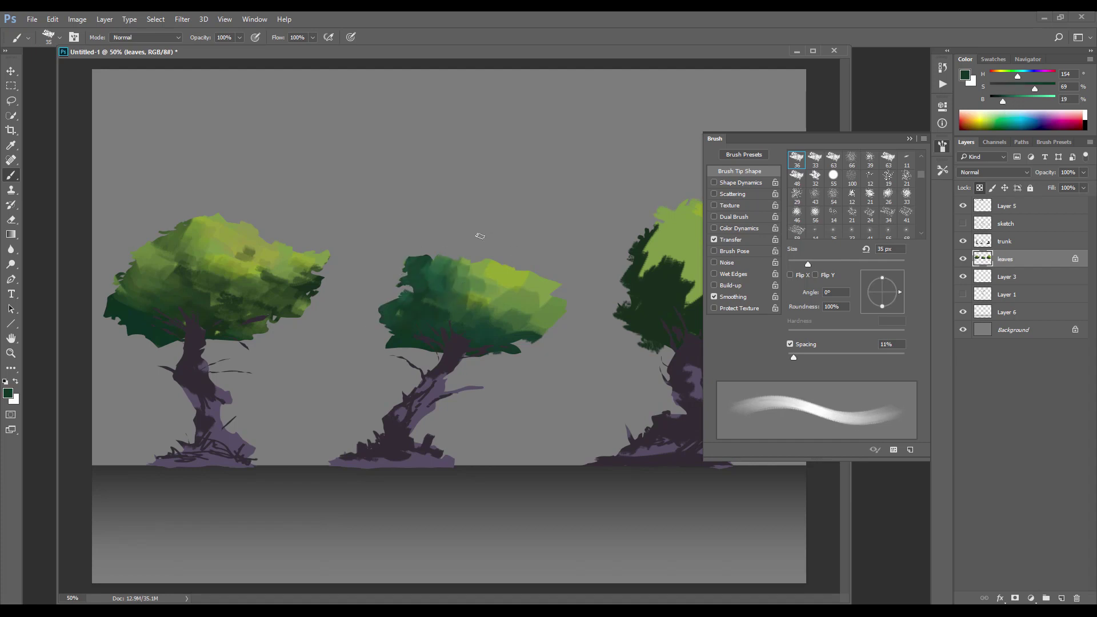
{"action": "mouse_move", "coordinate": [474, 305]}
{"action": "left_mouse_down"}
{"action": "mouse_move", "coordinate": [509, 309]}
{"action": "mouse_move", "coordinate": [460, 298]}
{"action": "left_mouse_up"}
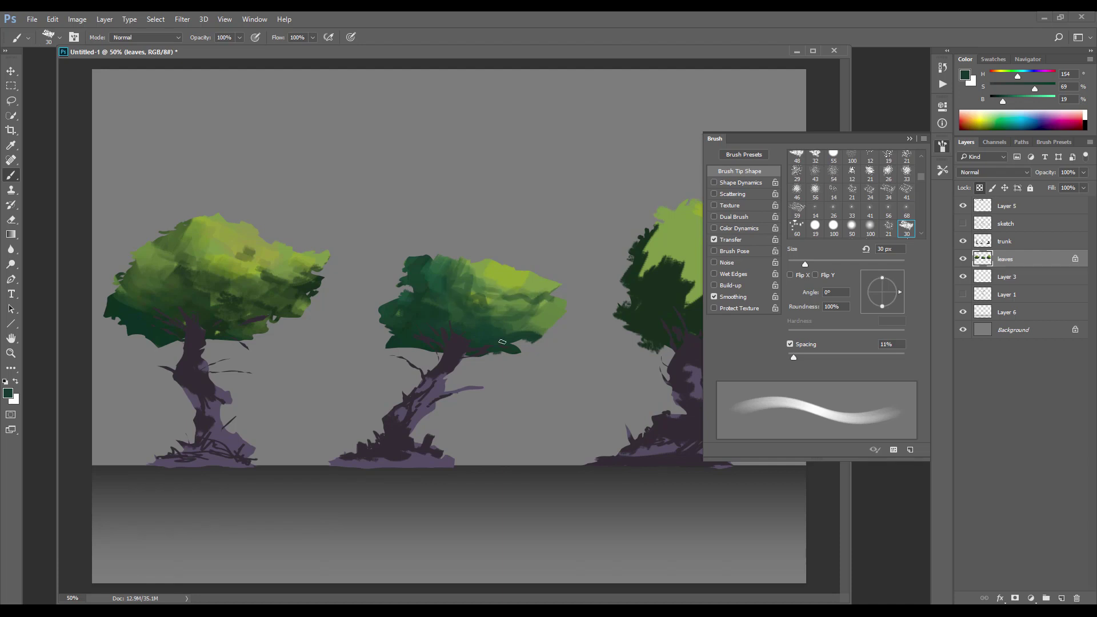
{"action": "left_click_drag", "start_coordinate": [543, 313], "coordinate": [496, 316]}
Work sampled light and dark greens into the middle crown's lower right and upper parts with a 60 px brush
{"action": "left_click", "coordinate": [482, 267], "text": "alt"}
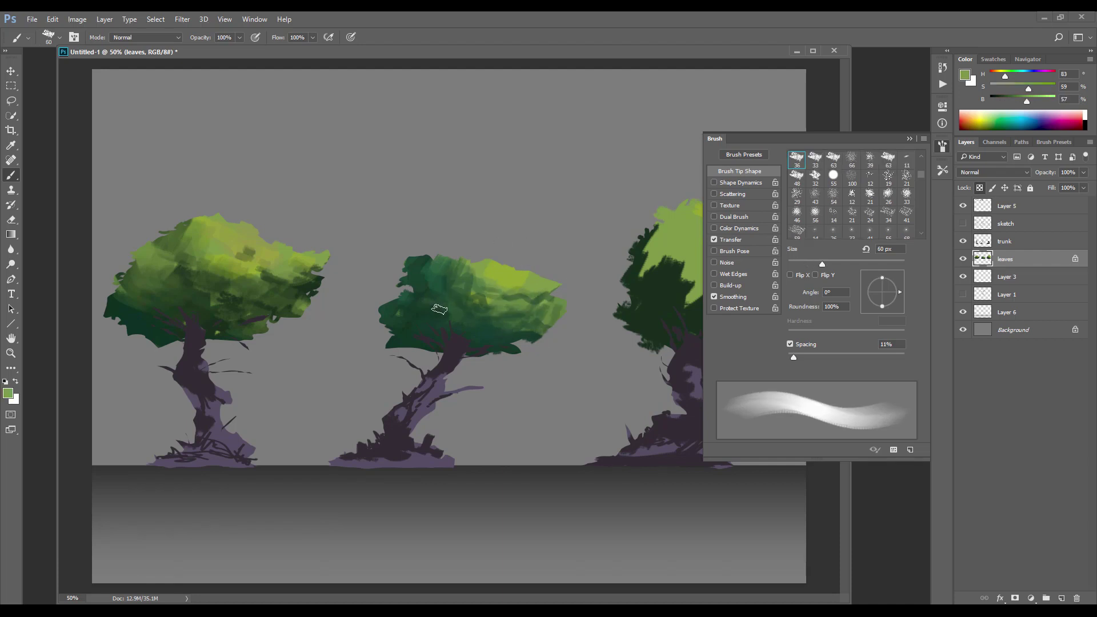
{"action": "mouse_move", "coordinate": [439, 309]}
{"action": "left_mouse_down"}
{"action": "mouse_move", "coordinate": [504, 334]}
{"action": "mouse_move", "coordinate": [452, 330]}
{"action": "mouse_move", "coordinate": [550, 333]}
{"action": "left_mouse_up"}
{"action": "left_click_drag", "start_coordinate": [514, 323], "coordinate": [485, 319]}
{"action": "left_click", "coordinate": [440, 272], "text": "alt"}
{"action": "left_click_drag", "start_coordinate": [467, 267], "coordinate": [493, 290]}
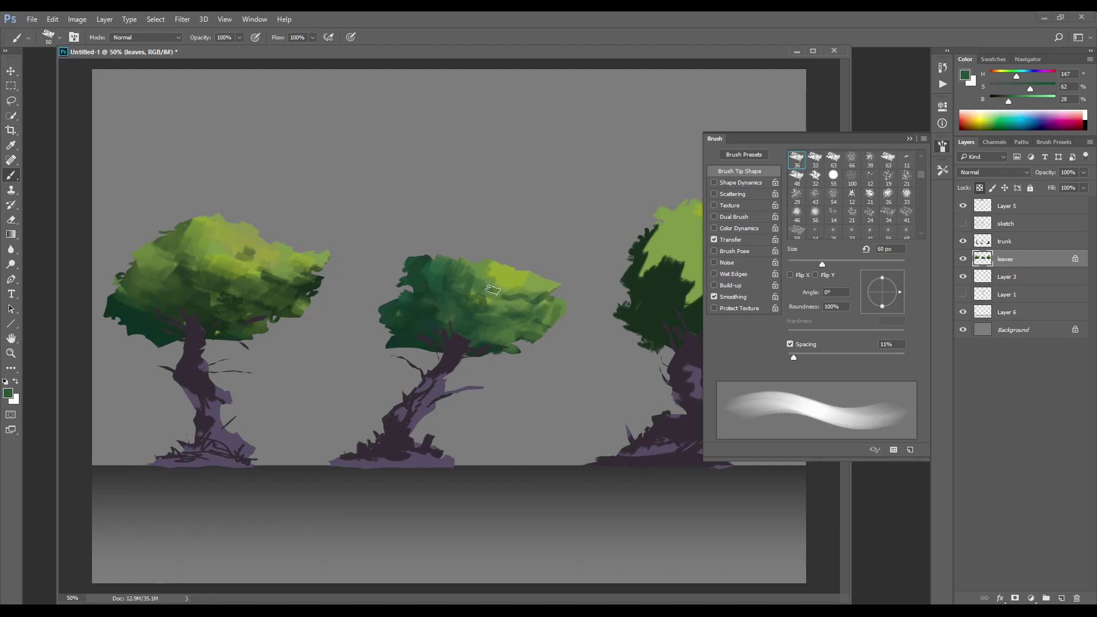
{"action": "left_click", "coordinate": [411, 328], "text": "alt"}
{"action": "key", "text": "F5"}
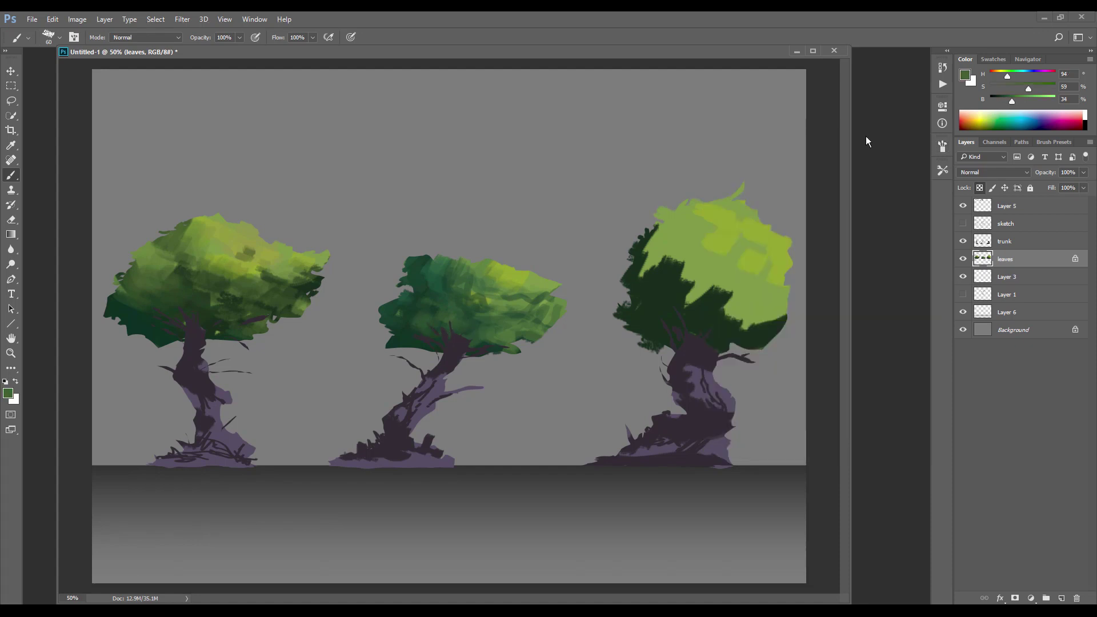
Shade the middle crown with dark teal (H 184, S 79, B 18) using a 125 px brush and blend its lower edge
{"action": "left_click", "coordinate": [415, 319], "text": "alt"}
{"action": "left_click", "coordinate": [964, 76]}
{"action": "left_click", "coordinate": [560, 251]}
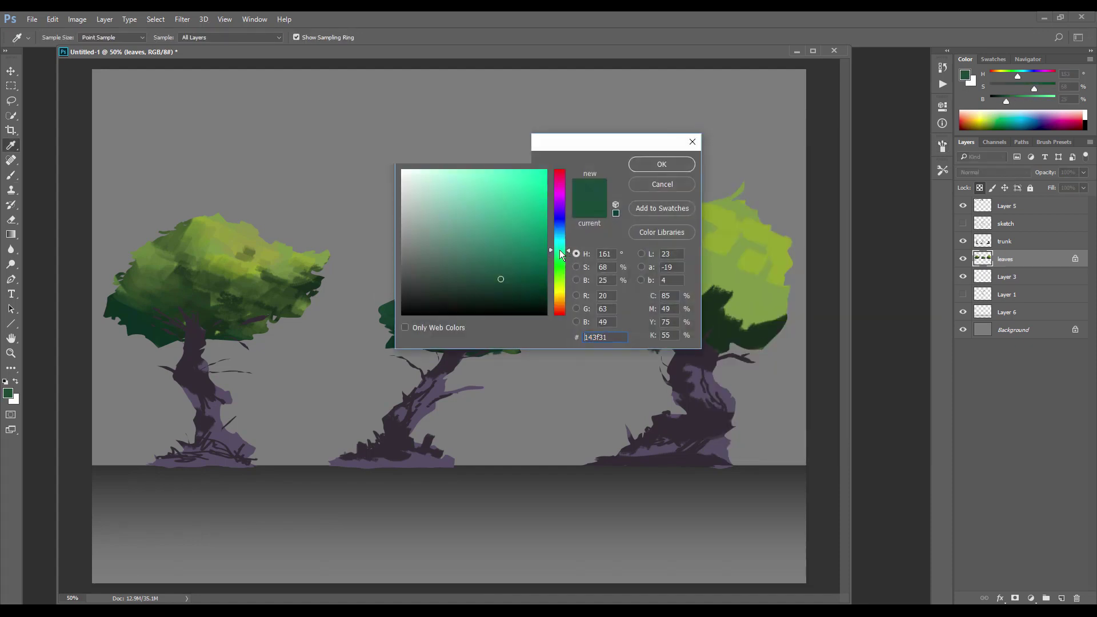
{"action": "left_click_drag", "start_coordinate": [559, 250], "coordinate": [560, 240]}
{"action": "left_click", "coordinate": [531, 289]}
{"action": "left_click", "coordinate": [517, 289]}
{"action": "key", "text": "Return"}
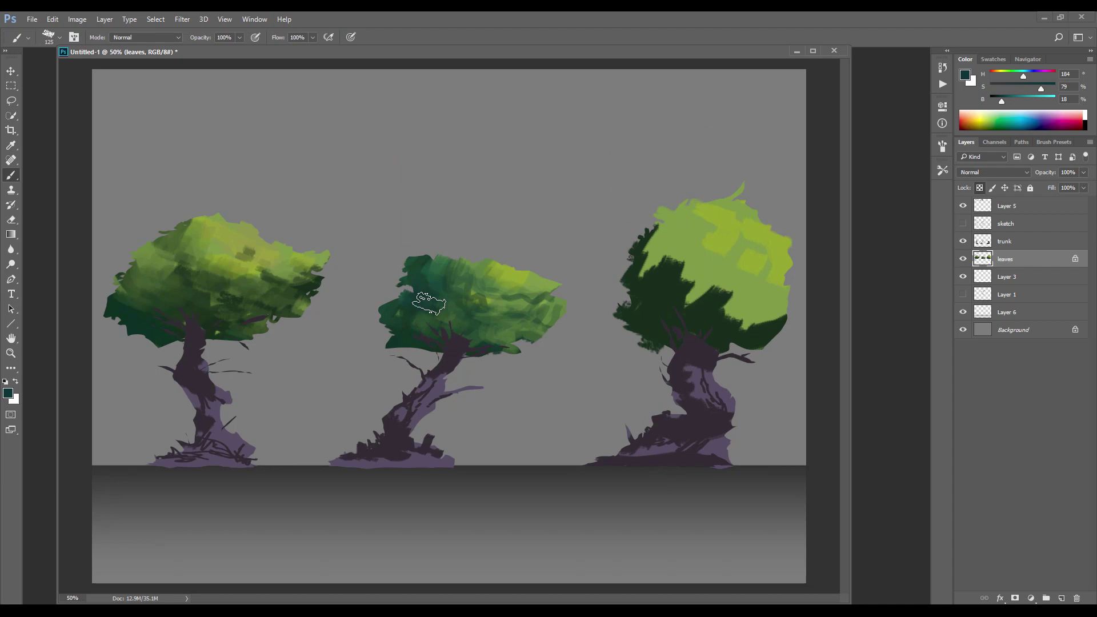
{"action": "mouse_move", "coordinate": [434, 311]}
{"action": "left_mouse_down"}
{"action": "mouse_move", "coordinate": [523, 334]}
{"action": "mouse_move", "coordinate": [467, 340]}
{"action": "mouse_move", "coordinate": [543, 322]}
{"action": "left_mouse_up"}
{"action": "left_click_drag", "start_coordinate": [453, 287], "coordinate": [446, 269]}
{"action": "left_click", "coordinate": [516, 345], "text": "alt"}
{"action": "left_click_drag", "start_coordinate": [474, 337], "coordinate": [501, 338]}
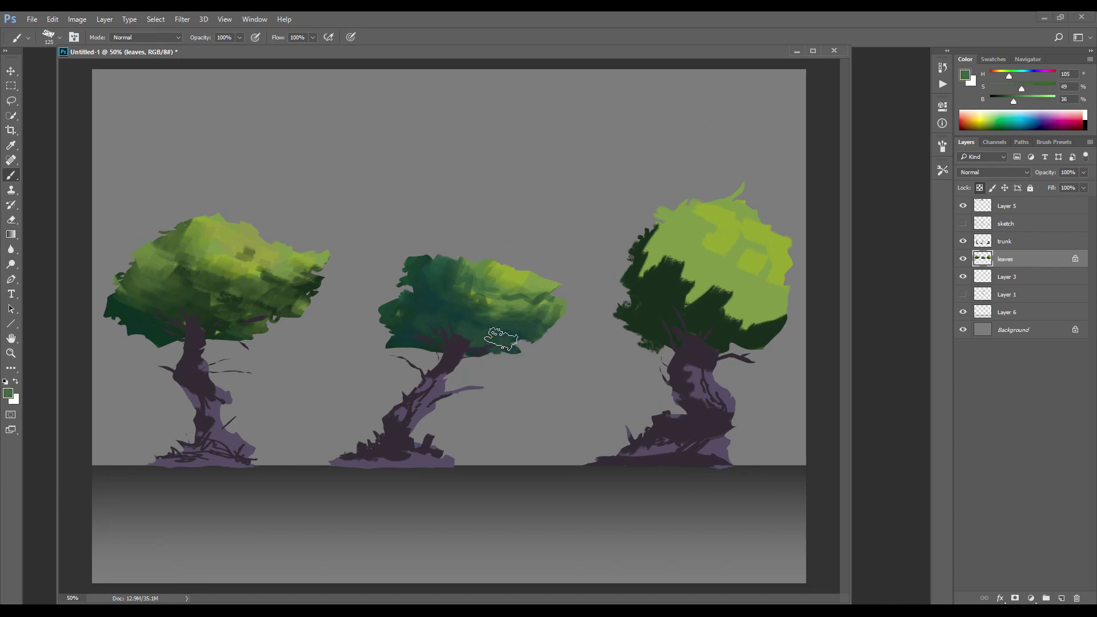
{"action": "left_click", "coordinate": [472, 323], "text": "alt"}
Mix a deeper green from the right crown's light tone and paint it over the lit foliage
{"action": "left_click", "coordinate": [698, 210], "text": "alt"}
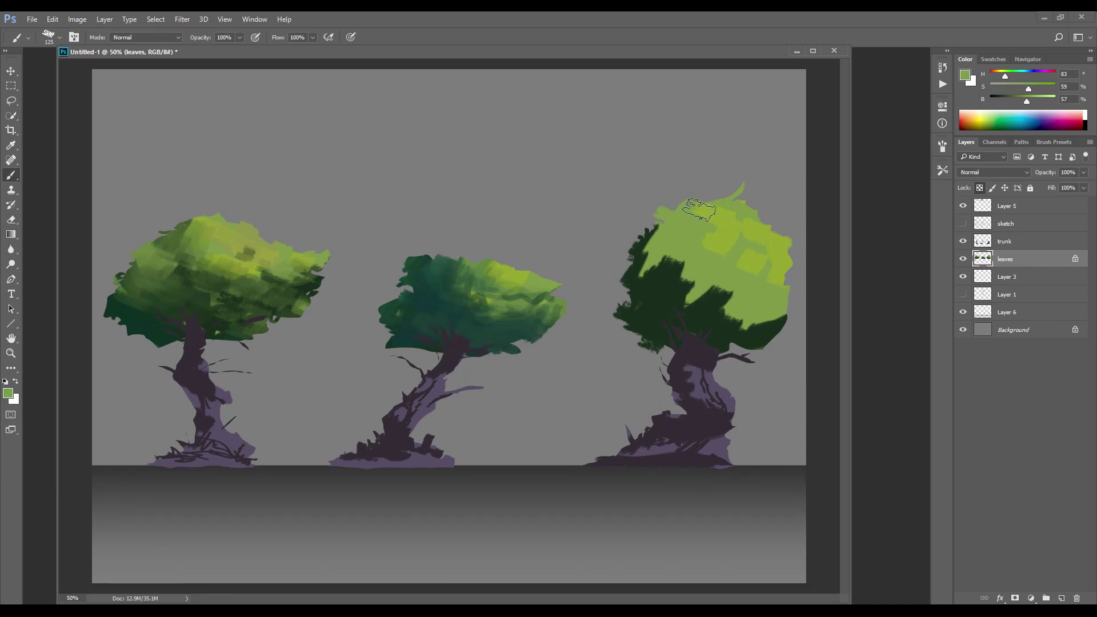
{"action": "key", "text": "n"}
{"action": "left_click_drag", "start_coordinate": [565, 285], "coordinate": [563, 269]}
{"action": "left_click_drag", "start_coordinate": [491, 257], "coordinate": [495, 268]}
{"action": "left_click", "coordinate": [666, 165]}
{"action": "mouse_move", "coordinate": [671, 220]}
{"action": "left_mouse_down"}
{"action": "mouse_move", "coordinate": [714, 276]}
{"action": "mouse_move", "coordinate": [774, 300]}
{"action": "left_mouse_up"}
{"action": "left_click_drag", "start_coordinate": [774, 311], "coordinate": [720, 314]}
{"action": "mouse_move", "coordinate": [686, 252]}
{"action": "left_mouse_down"}
{"action": "mouse_move", "coordinate": [713, 217]}
{"action": "mouse_move", "coordinate": [741, 266]}
{"action": "left_mouse_up"}
Paint dark olive (H 73, S 65, B 14) into the lower left of the right tree's crown
{"action": "left_click", "coordinate": [663, 279], "text": "alt"}
{"action": "key", "text": "n"}
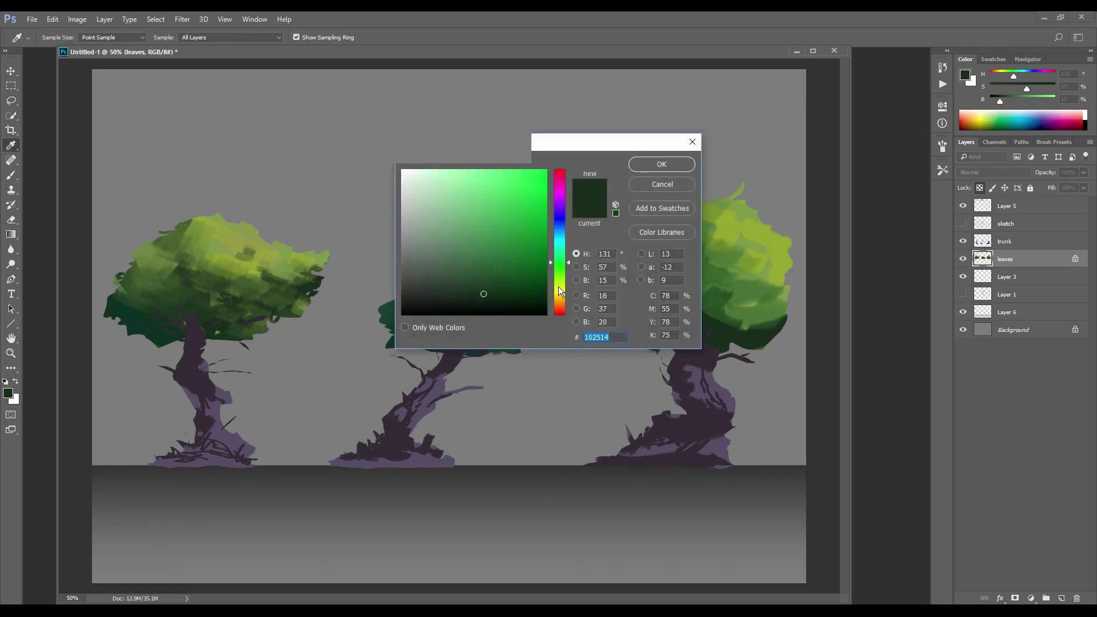
{"action": "left_click", "coordinate": [557, 286]}
{"action": "left_click", "coordinate": [497, 293]}
{"action": "key", "text": "Return"}
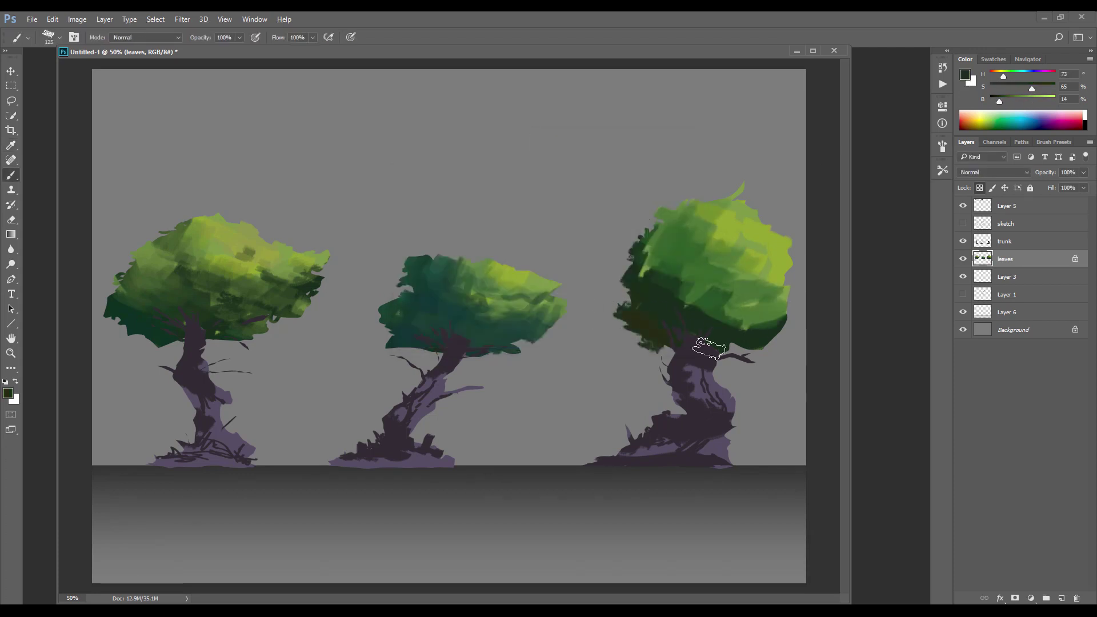
Blend the right crown's shaded left side with sampled dark greens
{"action": "left_click", "coordinate": [669, 296], "text": "alt"}
{"action": "left_click_drag", "start_coordinate": [663, 282], "coordinate": [681, 289]}
{"action": "left_click", "coordinate": [647, 311], "text": "alt"}
{"action": "left_click_drag", "start_coordinate": [648, 251], "coordinate": [647, 278]}
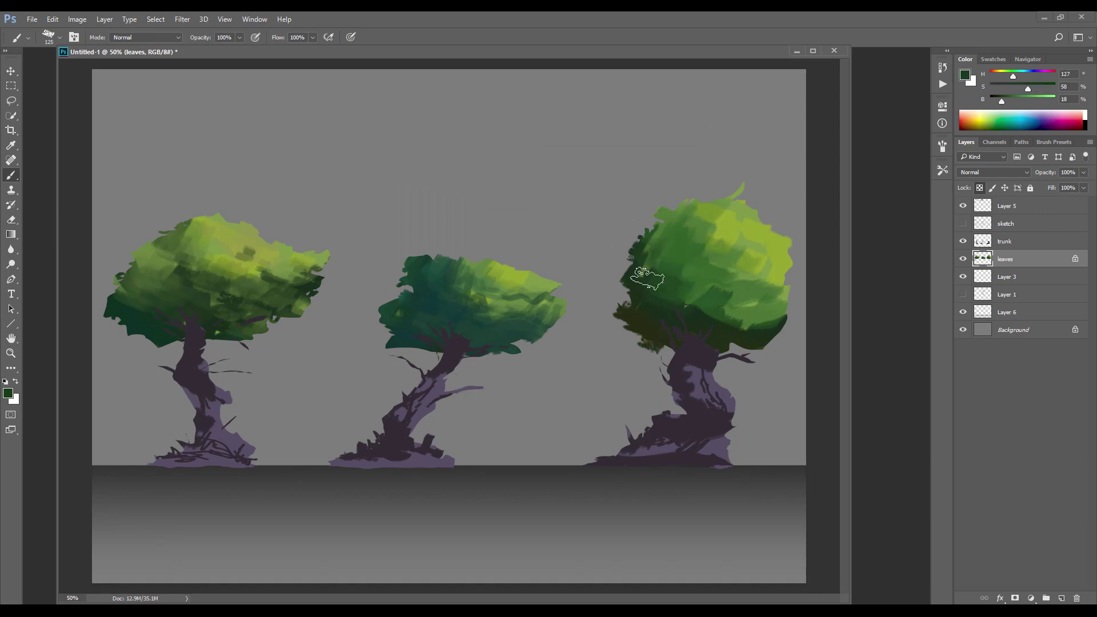
Lasso leaf clumps in the right crown, shade them with sampled greens and clear the selection
{"action": "key", "text": "l"}
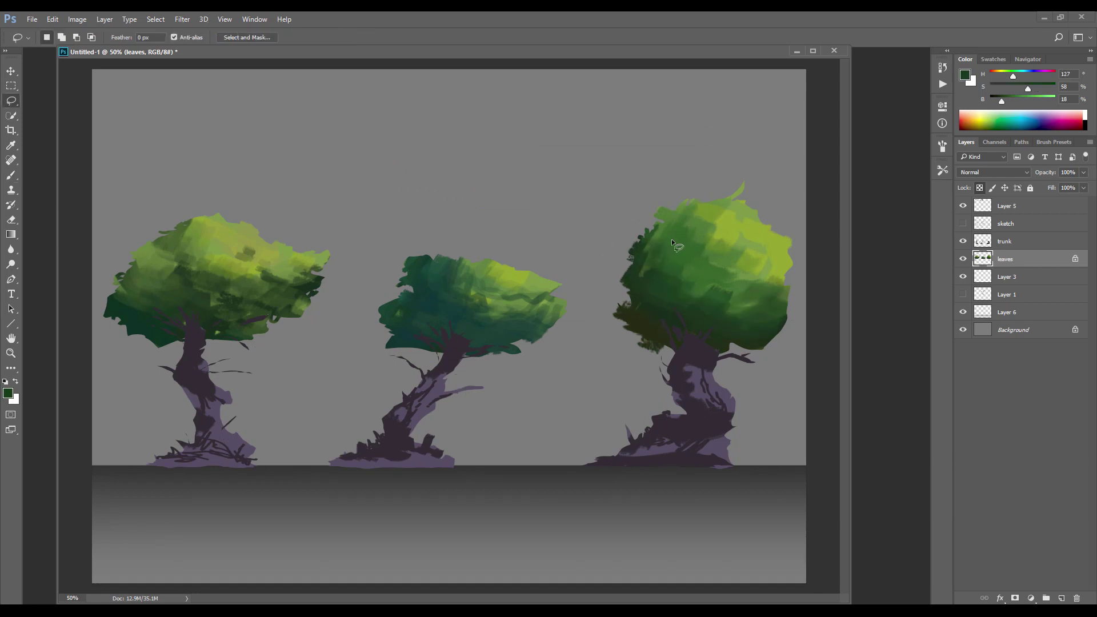
{"action": "mouse_move", "coordinate": [665, 217]}
{"action": "left_mouse_down"}
{"action": "mouse_move", "coordinate": [688, 251]}
{"action": "mouse_move", "coordinate": [742, 283]}
{"action": "mouse_move", "coordinate": [736, 155]}
{"action": "mouse_move", "coordinate": [696, 198]}
{"action": "mouse_move", "coordinate": [690, 254]}
{"action": "mouse_move", "coordinate": [736, 304]}
{"action": "mouse_move", "coordinate": [732, 287]}
{"action": "mouse_move", "coordinate": [684, 293]}
{"action": "left_mouse_up"}
{"action": "key", "text": "b"}
{"action": "left_click", "coordinate": [643, 295], "text": "alt"}
{"action": "key", "text": "ctrl+shift+i"}
{"action": "key", "text": "ctrl+z"}
{"action": "key", "text": "ctrl+d"}
{"action": "key", "text": "l"}
{"action": "key", "text": "b"}
{"action": "left_click", "coordinate": [730, 264], "text": "alt"}
{"action": "key", "text": "ctrl+d"}
Reduce the brush to 45 px and add sampled green leaf strokes to the right crown's lower right and left areas
{"action": "key", "text": "bracketleft"}
{"action": "key", "text": "bracketleft"}
{"action": "key", "text": "bracketleft"}
{"action": "key", "text": "bracketleft"}
{"action": "key", "text": "bracketleft"}
{"action": "key", "text": "bracketleft"}
{"action": "key", "text": "bracketleft"}
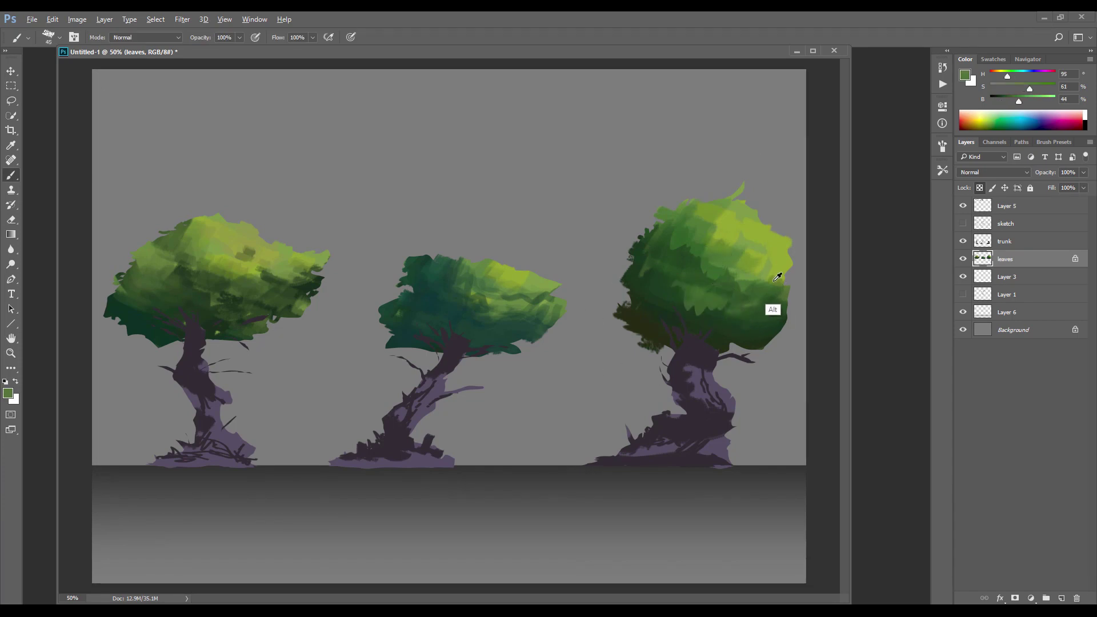
{"action": "left_click", "coordinate": [775, 282], "text": "alt"}
{"action": "mouse_move", "coordinate": [781, 300]}
{"action": "left_mouse_down"}
{"action": "mouse_move", "coordinate": [771, 323]}
{"action": "mouse_move", "coordinate": [744, 334]}
{"action": "left_mouse_up"}
{"action": "left_click", "coordinate": [646, 288]}
{"action": "left_click_drag", "start_coordinate": [659, 304], "coordinate": [667, 313]}
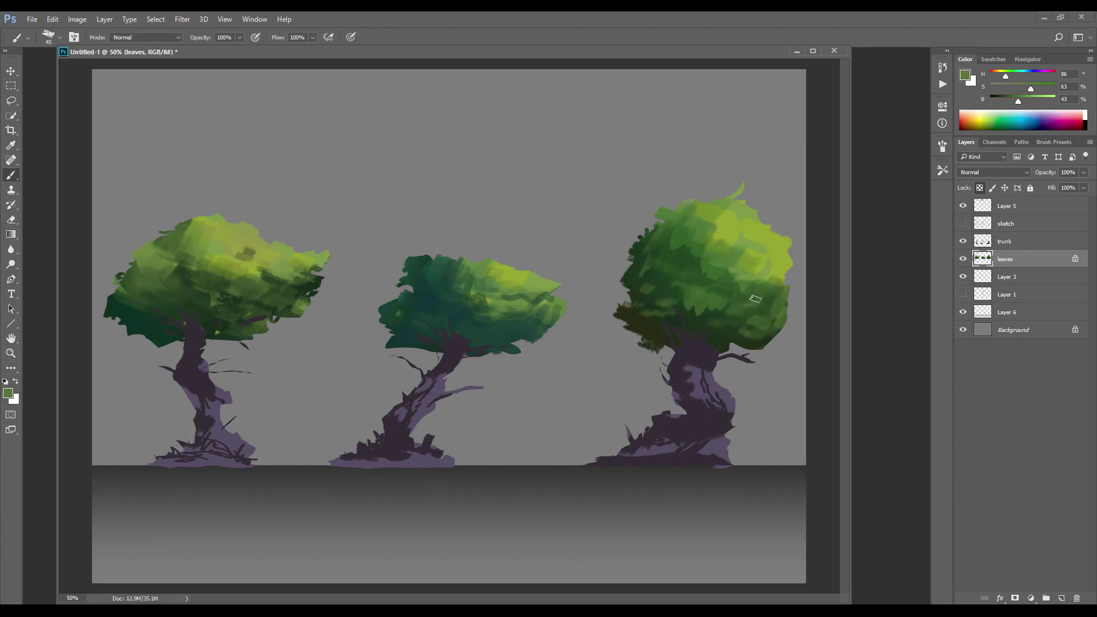
Mix a saturated green (H 123, S 70, B 40) and paint it over the middle crown's lit side with a 175 px brush
{"action": "left_click", "coordinate": [485, 316], "text": "alt"}
{"action": "left_click", "coordinate": [964, 74]}
{"action": "left_click_drag", "start_coordinate": [576, 143], "coordinate": [754, 94]}
{"action": "left_click", "coordinate": [659, 197]}
{"action": "mouse_move", "coordinate": [737, 200]}
{"action": "left_mouse_down"}
{"action": "mouse_move", "coordinate": [738, 232]}
{"action": "mouse_move", "coordinate": [737, 219]}
{"action": "left_mouse_up"}
{"action": "left_click_drag", "start_coordinate": [659, 198], "coordinate": [683, 201]}
{"action": "left_click", "coordinate": [839, 116]}
{"action": "mouse_move", "coordinate": [486, 276]}
{"action": "left_mouse_down"}
{"action": "mouse_move", "coordinate": [521, 289]}
{"action": "mouse_move", "coordinate": [480, 294]}
{"action": "mouse_move", "coordinate": [457, 273]}
{"action": "mouse_move", "coordinate": [587, 315]}
{"action": "mouse_move", "coordinate": [501, 280]}
{"action": "left_mouse_up"}
{"action": "left_click", "coordinate": [447, 310], "text": "alt"}
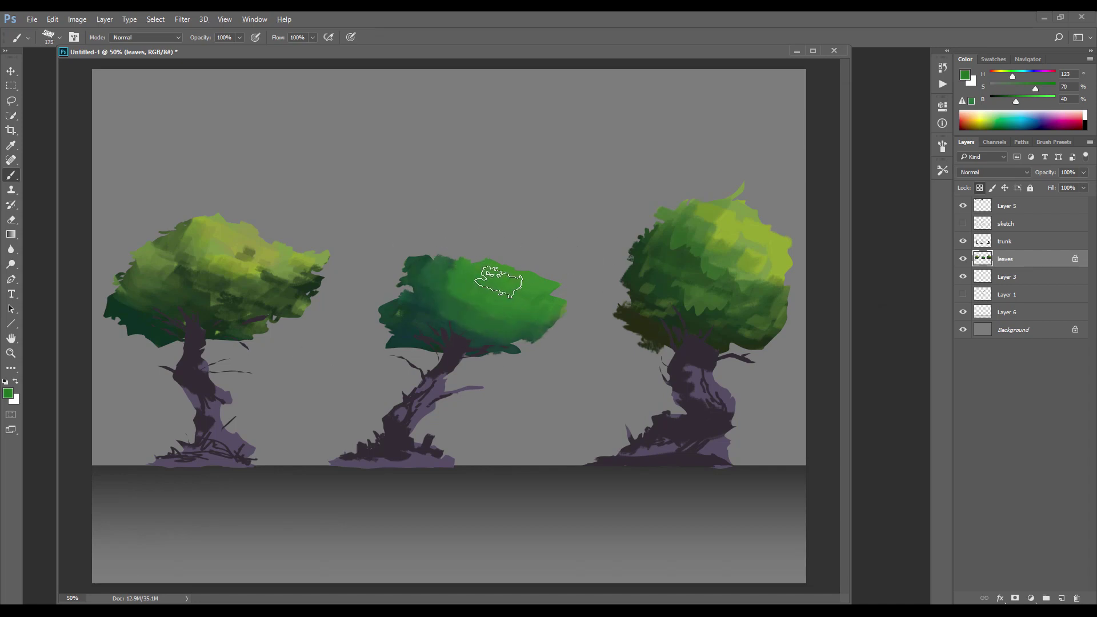
Reduce the brush to 35 px, mix a dark green (H 164, S 85, B 24) and paint shadow strokes into the middle crown
{"action": "key", "text": "["}
{"action": "key", "text": "["}
{"action": "key", "text": "["}
{"action": "key", "text": "["}
{"action": "key", "text": "["}
{"action": "key", "text": "["}
{"action": "key", "text": "["}
{"action": "key", "text": "["}
{"action": "key", "text": "["}
{"action": "key", "text": "["}
{"action": "key", "text": "["}
{"action": "key", "text": "["}
{"action": "left_click", "coordinate": [442, 301], "text": "alt"}
{"action": "left_click", "coordinate": [964, 75]}
{"action": "left_click", "coordinate": [738, 200]}
{"action": "left_click", "coordinate": [702, 232]}
{"action": "left_click", "coordinate": [839, 116]}
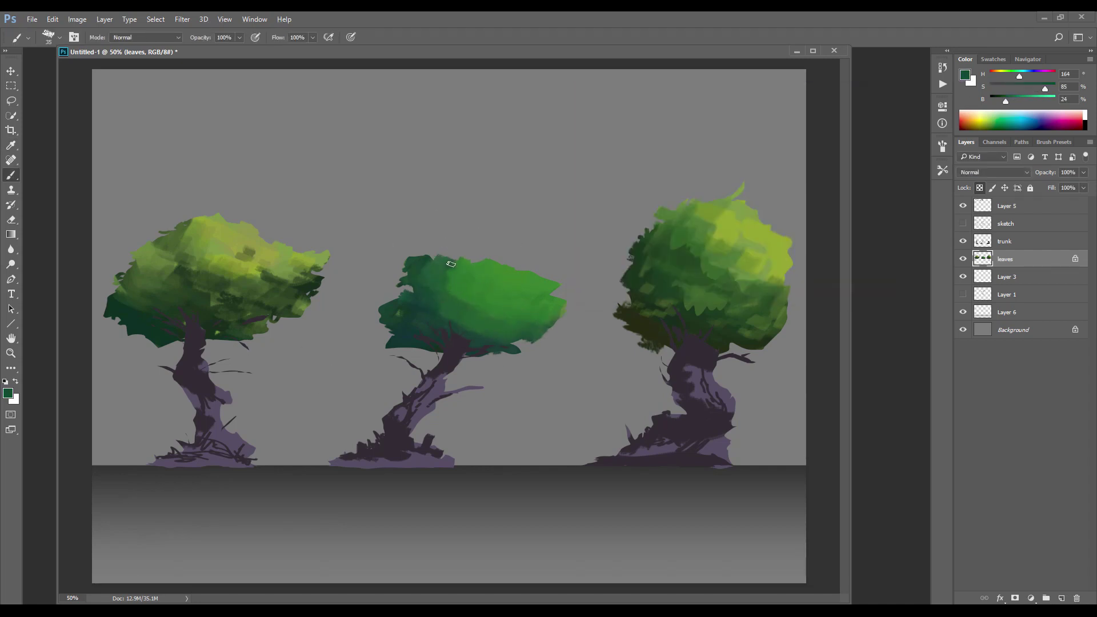
{"action": "left_click_drag", "start_coordinate": [480, 311], "coordinate": [516, 317]}
{"action": "left_click_drag", "start_coordinate": [450, 280], "coordinate": [493, 287]}
Mix a brighter green (H 102, S 78, B 59) from a sampled tone and add light leaf strokes to the middle crown
{"action": "left_click", "coordinate": [505, 275], "text": "alt"}
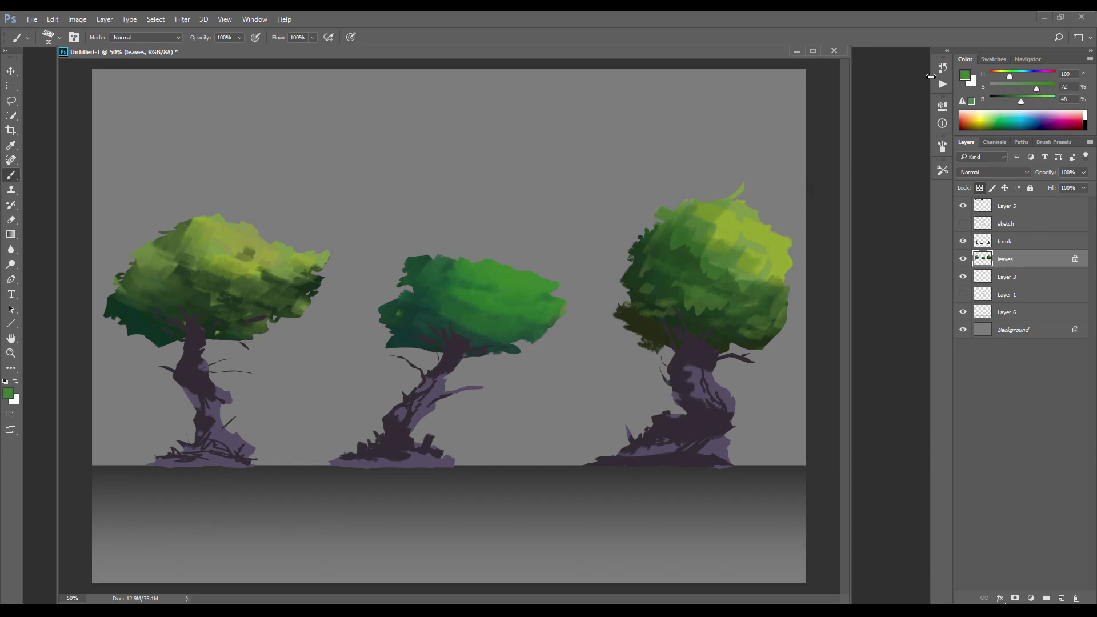
{"action": "left_click", "coordinate": [964, 75]}
{"action": "left_click", "coordinate": [737, 226]}
{"action": "left_click", "coordinate": [690, 183]}
{"action": "left_click", "coordinate": [839, 116]}
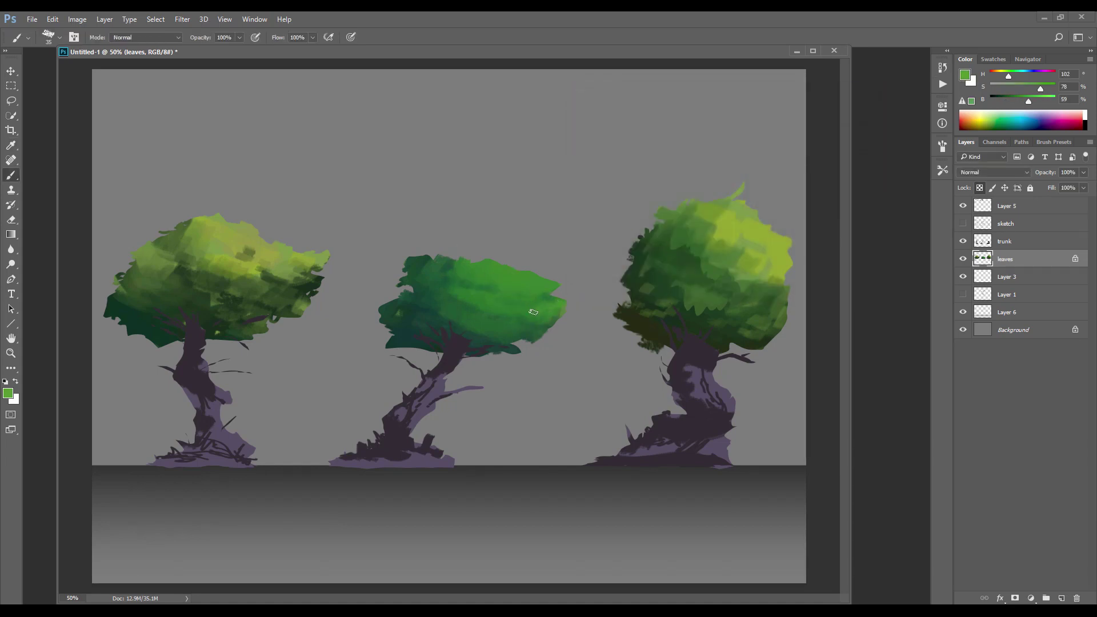
{"action": "left_click_drag", "start_coordinate": [457, 317], "coordinate": [477, 322]}
Lock the trunk layer's transparent pixels and paint a muted grey-brown over the lit side of the right trunk
{"action": "left_click", "coordinate": [981, 240]}
{"action": "key", "text": "slash"}
{"action": "left_click", "coordinate": [712, 404], "text": "alt"}
{"action": "left_click", "coordinate": [964, 74]}
{"action": "left_click", "coordinate": [738, 252]}
{"action": "left_click_drag", "start_coordinate": [624, 225], "coordinate": [631, 215]}
{"action": "key", "text": "Return"}
{"action": "mouse_move", "coordinate": [692, 379]}
{"action": "left_mouse_down"}
{"action": "mouse_move", "coordinate": [706, 368]}
{"action": "mouse_move", "coordinate": [701, 384]}
{"action": "mouse_move", "coordinate": [719, 404]}
{"action": "left_mouse_up"}
Enlarge the brush to 90 px, mix a warm brown (H 35, S 64, B 50) and paint the lit sides of all three trunks
{"action": "key", "text": "bracketright"}
{"action": "key", "text": "bracketright"}
{"action": "key", "text": "bracketright"}
{"action": "key", "text": "bracketright"}
{"action": "key", "text": "bracketright"}
{"action": "key", "text": "bracketright"}
{"action": "key", "text": "bracketright"}
{"action": "left_click", "coordinate": [964, 75]}
{"action": "left_click", "coordinate": [665, 214]}
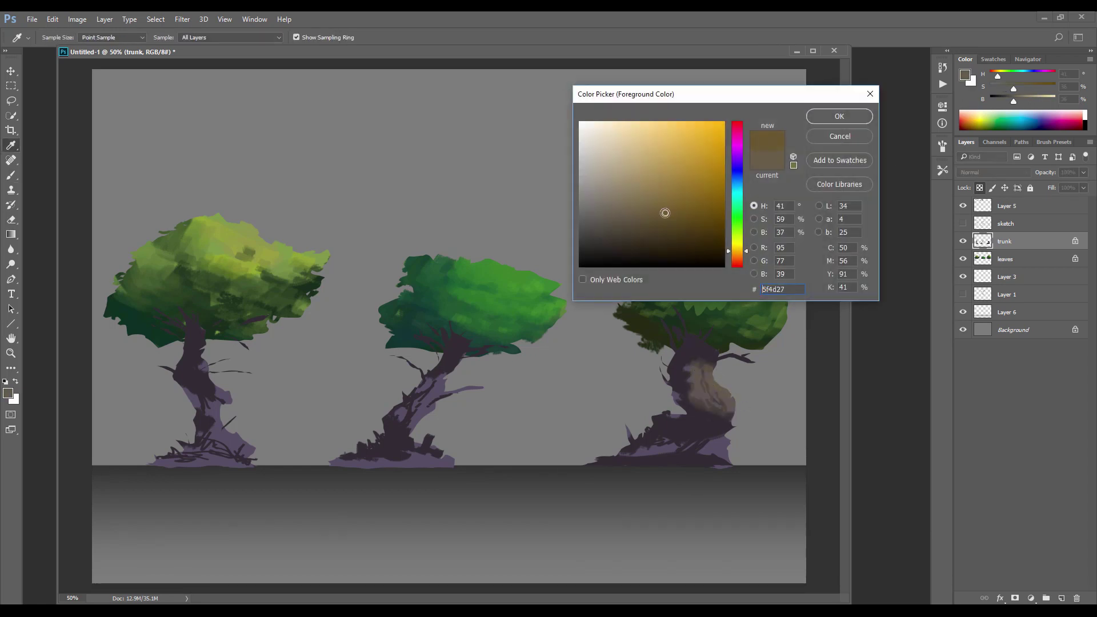
{"action": "left_click", "coordinate": [737, 254]}
{"action": "left_click_drag", "start_coordinate": [665, 213], "coordinate": [671, 192]}
{"action": "left_click", "coordinate": [810, 114]}
{"action": "mouse_move", "coordinate": [707, 368]}
{"action": "left_mouse_down"}
{"action": "mouse_move", "coordinate": [693, 430]}
{"action": "mouse_move", "coordinate": [727, 465]}
{"action": "mouse_move", "coordinate": [639, 457]}
{"action": "left_mouse_up"}
{"action": "mouse_move", "coordinate": [443, 385]}
{"action": "left_mouse_down"}
{"action": "mouse_move", "coordinate": [409, 421]}
{"action": "mouse_move", "coordinate": [421, 412]}
{"action": "mouse_move", "coordinate": [431, 448]}
{"action": "left_mouse_up"}
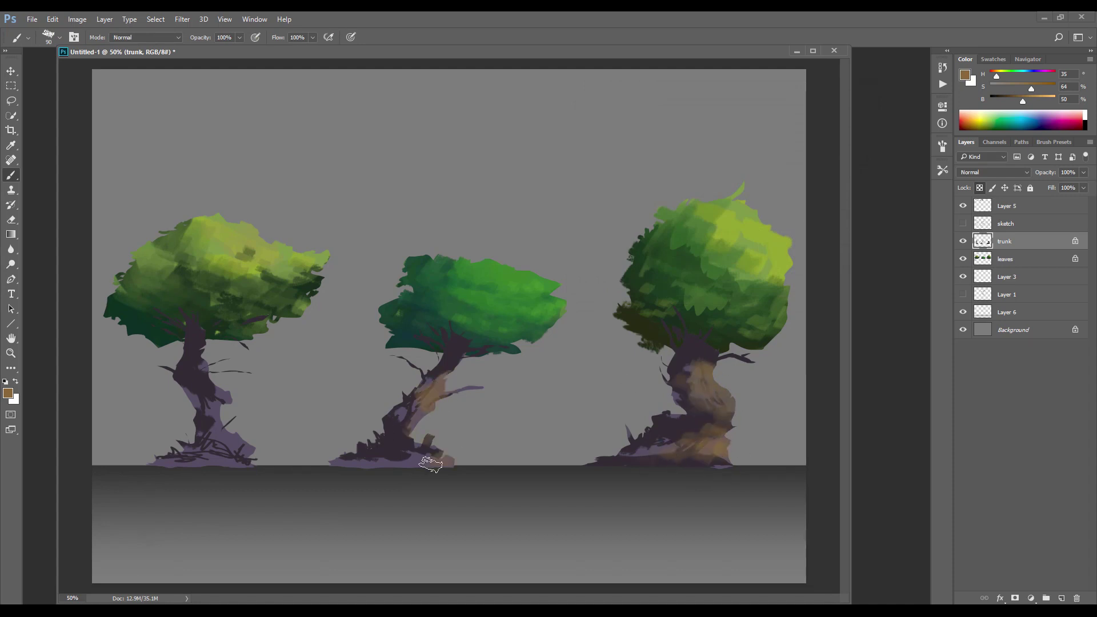
{"action": "mouse_move", "coordinate": [229, 385]}
{"action": "left_mouse_down"}
{"action": "mouse_move", "coordinate": [207, 348]}
{"action": "mouse_move", "coordinate": [214, 448]}
{"action": "left_mouse_up"}
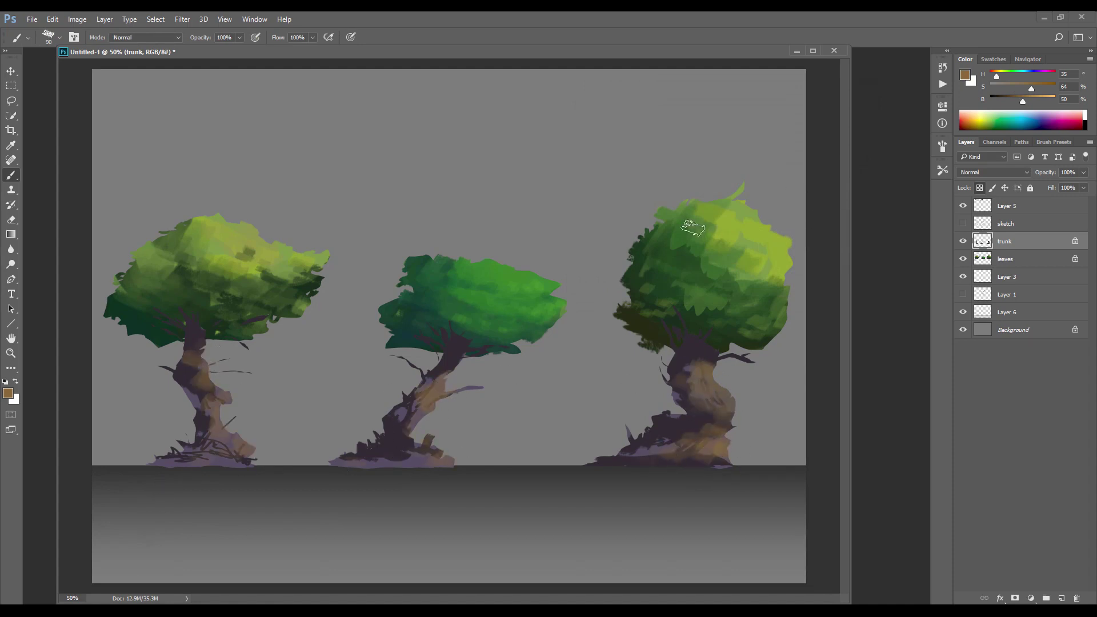
Mix a lighter tan (H 34, S 54, B 62) and paint bark highlights on the three trunks with a 20 px brush
{"action": "left_click", "coordinate": [964, 75]}
{"action": "mouse_move", "coordinate": [711, 365]}
{"action": "left_mouse_down"}
{"action": "mouse_move", "coordinate": [712, 383]}
{"action": "mouse_move", "coordinate": [703, 370]}
{"action": "mouse_move", "coordinate": [714, 384]}
{"action": "left_mouse_up"}
{"action": "key", "text": "Return"}
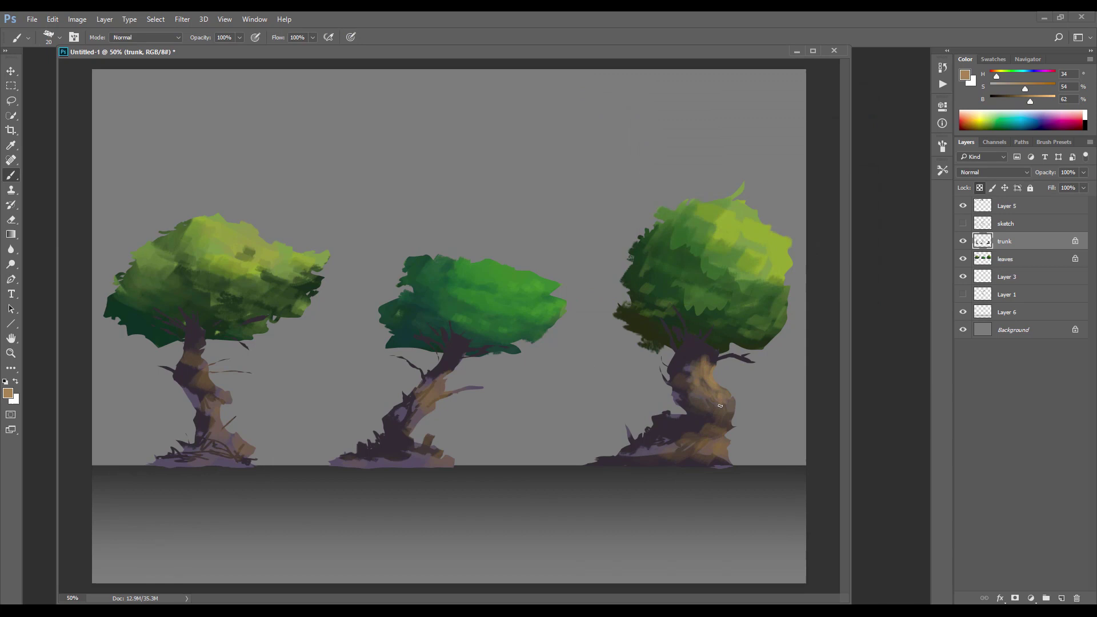
{"action": "mouse_move", "coordinate": [706, 432]}
{"action": "left_mouse_down"}
{"action": "mouse_move", "coordinate": [715, 448]}
{"action": "mouse_move", "coordinate": [708, 439]}
{"action": "left_mouse_up"}
{"action": "left_click_drag", "start_coordinate": [423, 412], "coordinate": [400, 410]}
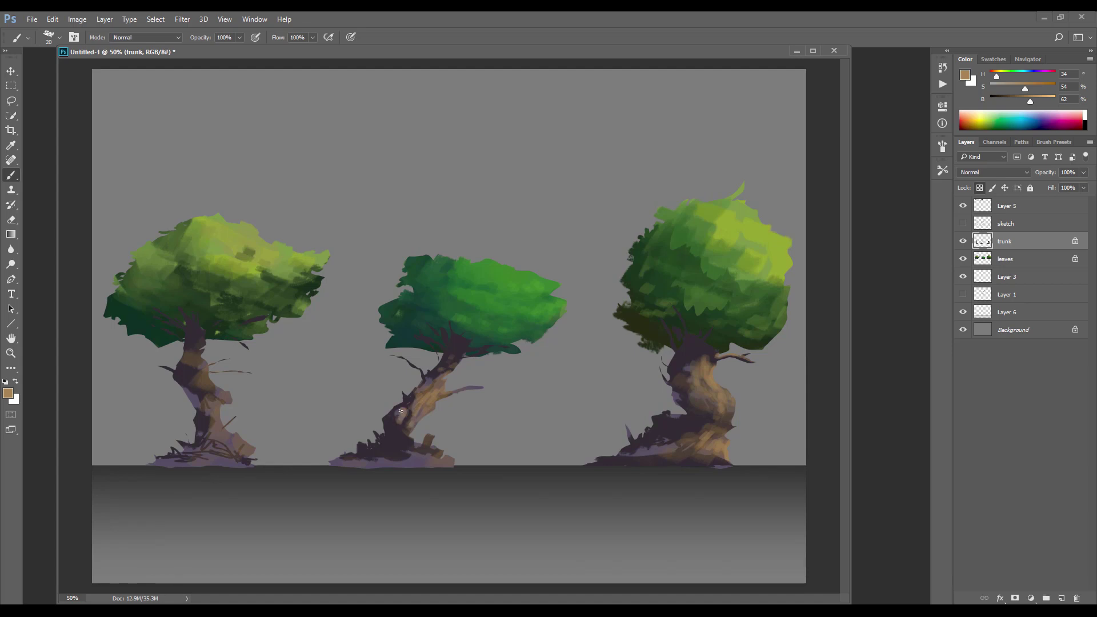
{"action": "left_click_drag", "start_coordinate": [425, 452], "coordinate": [408, 457]}
{"action": "mouse_move", "coordinate": [204, 358]}
{"action": "left_mouse_down"}
{"action": "mouse_move", "coordinate": [209, 391]}
{"action": "mouse_move", "coordinate": [194, 365]}
{"action": "mouse_move", "coordinate": [220, 434]}
{"action": "mouse_move", "coordinate": [218, 453]}
{"action": "mouse_move", "coordinate": [197, 456]}
{"action": "mouse_move", "coordinate": [227, 461]}
{"action": "left_mouse_up"}
Mix a saturated orange (H 24, S 93, B 60) and glaze it over the trunks with the Air Brush 2 preset
{"action": "left_click", "coordinate": [964, 76]}
{"action": "left_click_drag", "start_coordinate": [737, 253], "coordinate": [734, 258]}
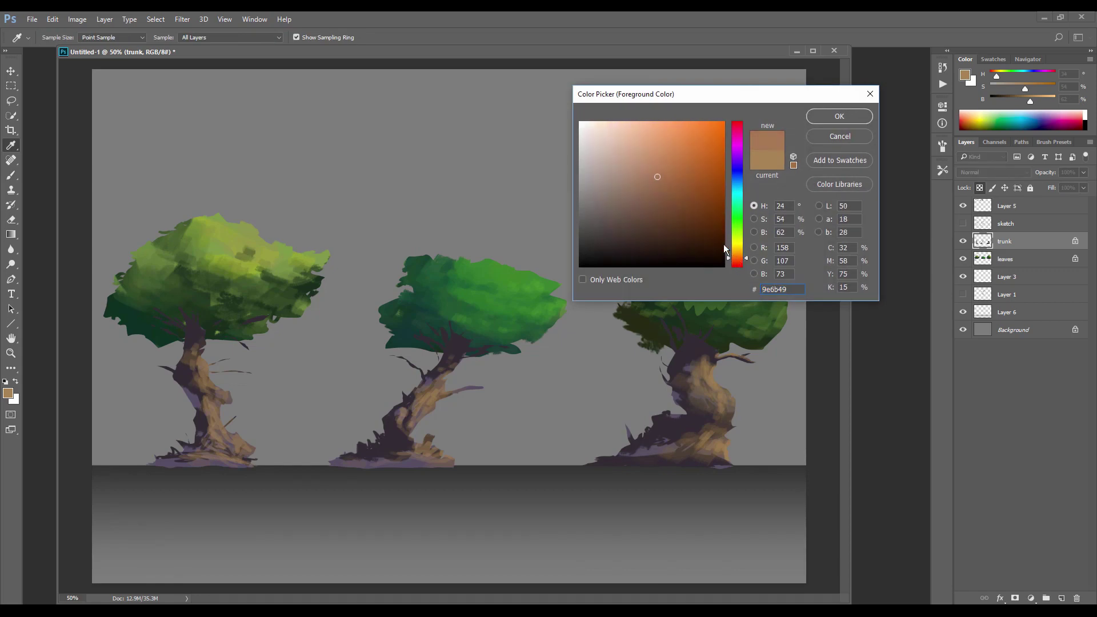
{"action": "left_click", "coordinate": [715, 179]}
{"action": "left_click", "coordinate": [829, 116]}
{"action": "left_click", "coordinate": [940, 170]}
{"action": "left_click", "coordinate": [874, 203]}
{"action": "mouse_move", "coordinate": [718, 401]}
{"action": "left_mouse_down"}
{"action": "mouse_move", "coordinate": [659, 434]}
{"action": "mouse_move", "coordinate": [414, 441]}
{"action": "mouse_move", "coordinate": [290, 411]}
{"action": "mouse_move", "coordinate": [242, 435]}
{"action": "left_mouse_up"}
Mix a magenta (H 343, S 82, B 54) and softly tint the shadow areas of the trunks with a smaller airbrush
{"action": "left_click", "coordinate": [964, 76]}
{"action": "left_click", "coordinate": [737, 141]}
{"action": "left_click_drag", "start_coordinate": [737, 140], "coordinate": [734, 127]}
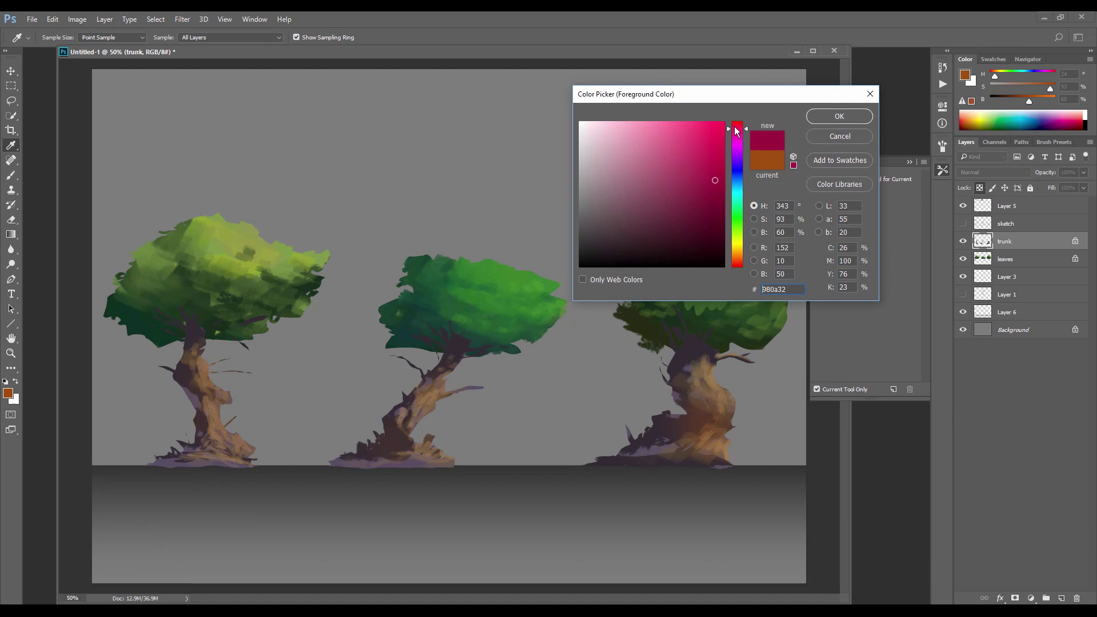
{"action": "left_click_drag", "start_coordinate": [681, 179], "coordinate": [699, 188]}
{"action": "key", "text": "Return"}
{"action": "key", "text": "bracketleft"}
{"action": "key", "text": "bracketleft"}
{"action": "key", "text": "bracketleft"}
{"action": "key", "text": "bracketleft"}
{"action": "key", "text": "bracketleft"}
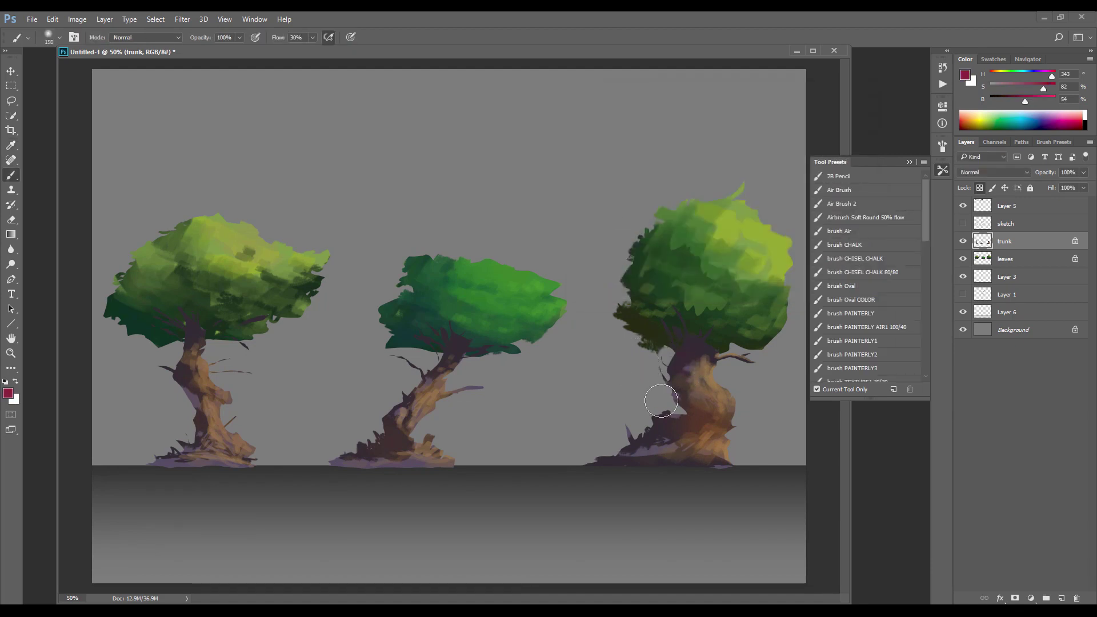
{"action": "mouse_move", "coordinate": [661, 401]}
{"action": "left_mouse_down"}
{"action": "mouse_move", "coordinate": [704, 363]}
{"action": "mouse_move", "coordinate": [723, 457]}
{"action": "left_mouse_up"}
{"action": "left_click_drag", "start_coordinate": [456, 349], "coordinate": [404, 431]}
Mix a blue (H 199, S 85, B 53) and airbrush it over the trunks' shadow sides and roots
{"action": "key", "text": "i"}
{"action": "left_click", "coordinate": [964, 76]}
{"action": "left_click_drag", "start_coordinate": [737, 231], "coordinate": [736, 187]}
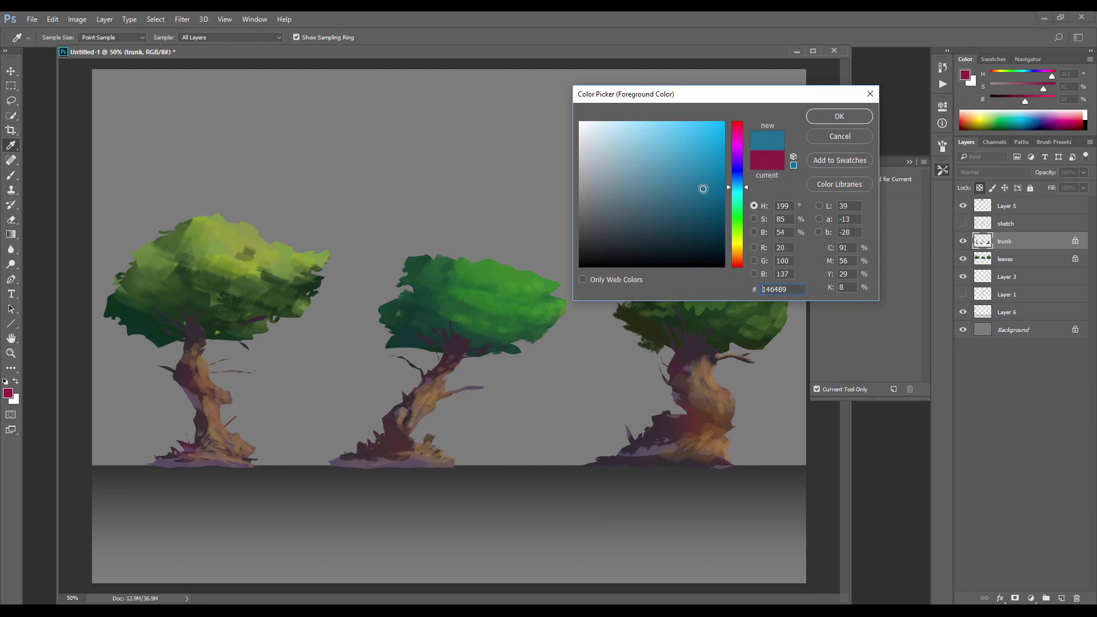
{"action": "left_click", "coordinate": [703, 189]}
{"action": "left_click", "coordinate": [839, 116]}
{"action": "key", "text": "b"}
{"action": "left_click", "coordinate": [425, 438]}
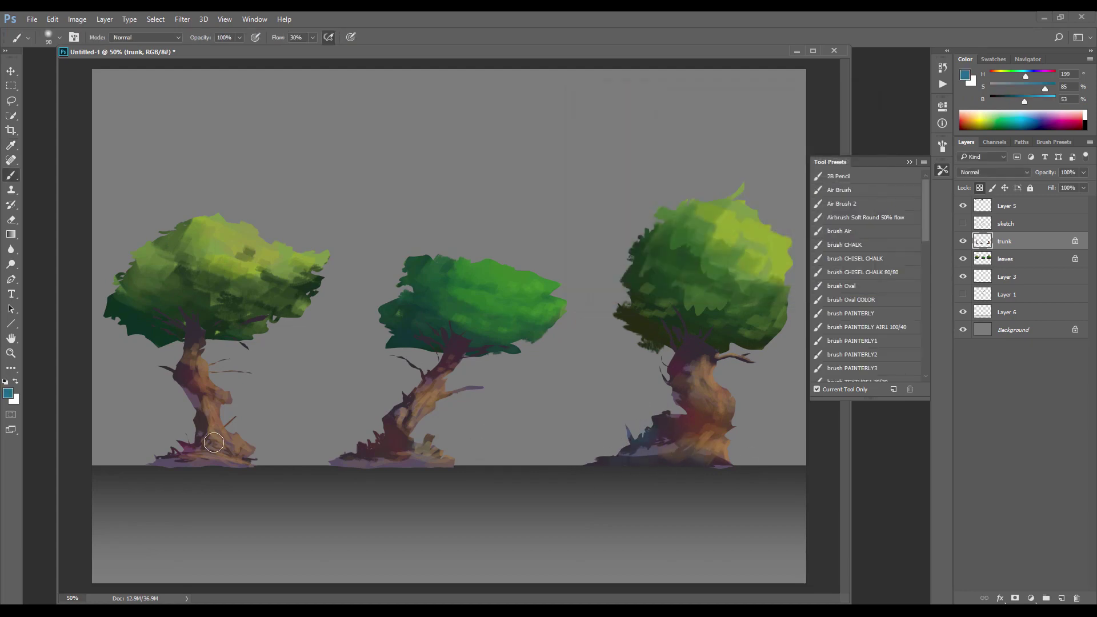
{"action": "mouse_move", "coordinate": [183, 328]}
{"action": "left_mouse_down"}
{"action": "mouse_move", "coordinate": [179, 384]}
{"action": "mouse_move", "coordinate": [207, 311]}
{"action": "mouse_move", "coordinate": [180, 325]}
{"action": "mouse_move", "coordinate": [243, 315]}
{"action": "mouse_move", "coordinate": [191, 386]}
{"action": "mouse_move", "coordinate": [217, 461]}
{"action": "left_mouse_up"}
{"action": "left_click_drag", "start_coordinate": [467, 321], "coordinate": [416, 333]}
{"action": "mouse_move", "coordinate": [381, 434]}
{"action": "left_mouse_down"}
{"action": "mouse_move", "coordinate": [392, 432]}
{"action": "mouse_move", "coordinate": [355, 472]}
{"action": "left_mouse_up"}
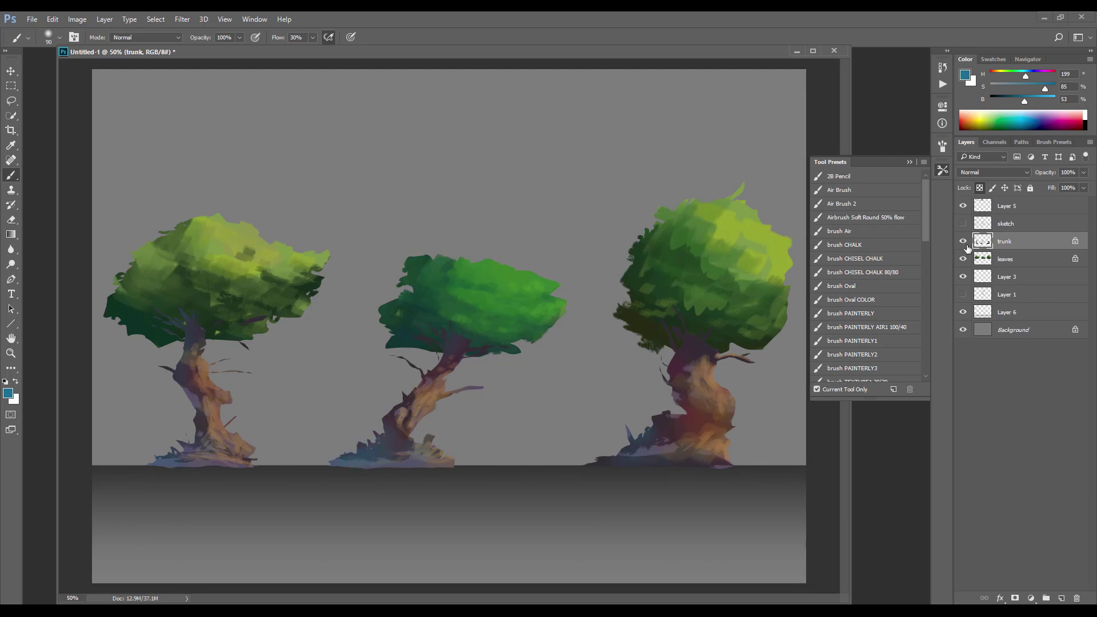
Switch from the airbrush to a textured brush preset and add a layer named "leaves-details" directly above the leaves layer
{"action": "scroll", "coordinate": [921, 247], "scroll_direction": "down", "scroll_amount": 5}
{"action": "left_click", "coordinate": [885, 276]}
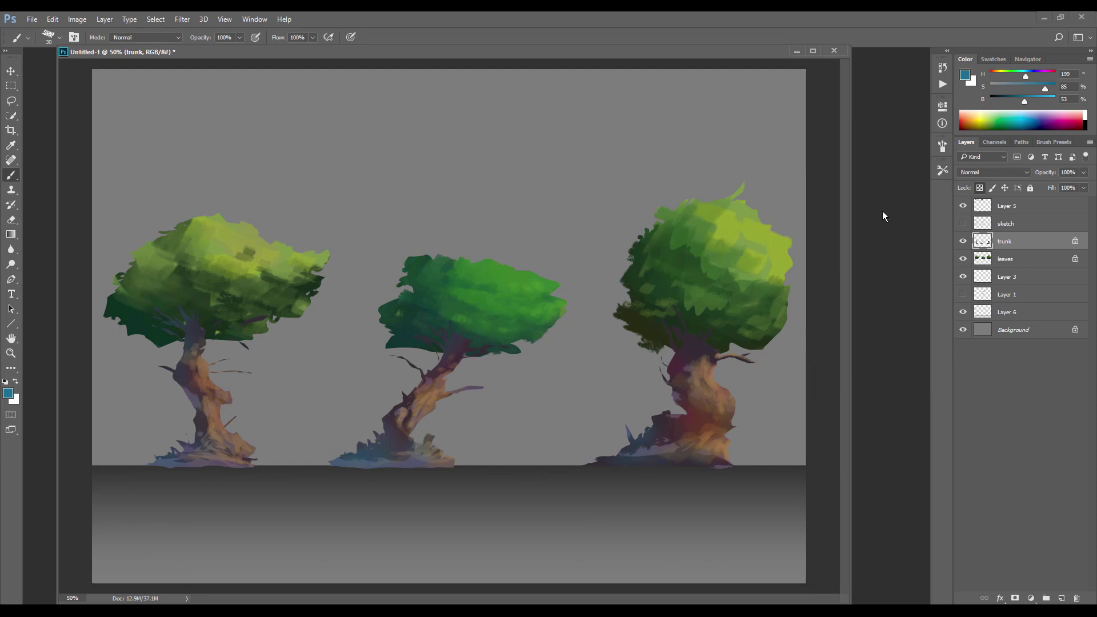
{"action": "key", "text": "alt+bracketleft"}
{"action": "key", "text": "ctrl+shift+alt+n"}
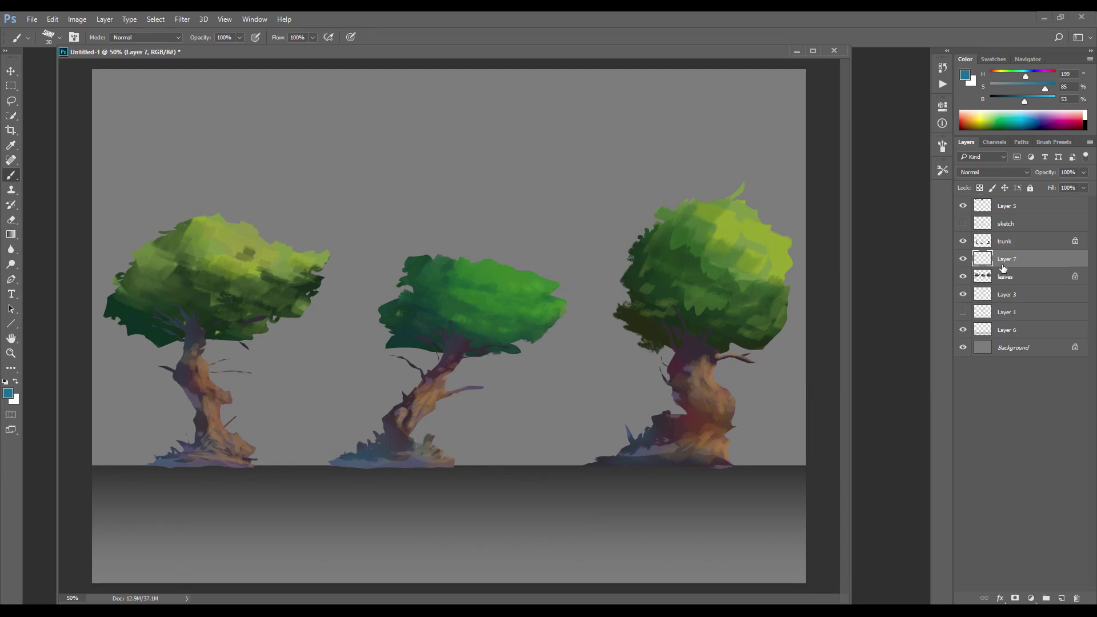
{"action": "double_click", "coordinate": [1002, 262]}
{"action": "type", "text": "leaves-details"}
{"action": "key", "text": "Return"}
Set the brush to 15 px and paint small leaves along the right crown's upper left edge with sampled greens
{"action": "left_click", "coordinate": [941, 170]}
{"action": "left_click", "coordinate": [941, 146]}
{"action": "left_click", "coordinate": [714, 240]}
{"action": "left_click", "coordinate": [941, 146]}
{"action": "key", "text": "bracketleft"}
{"action": "key", "text": "bracketleft"}
{"action": "key", "text": "bracketleft"}
{"action": "key", "text": "bracketleft"}
{"action": "key", "text": "bracketleft"}
{"action": "key", "text": "bracketright"}
{"action": "key", "text": "bracketright"}
{"action": "left_click", "coordinate": [713, 199], "text": "alt"}
{"action": "left_click", "coordinate": [640, 233], "text": "alt"}
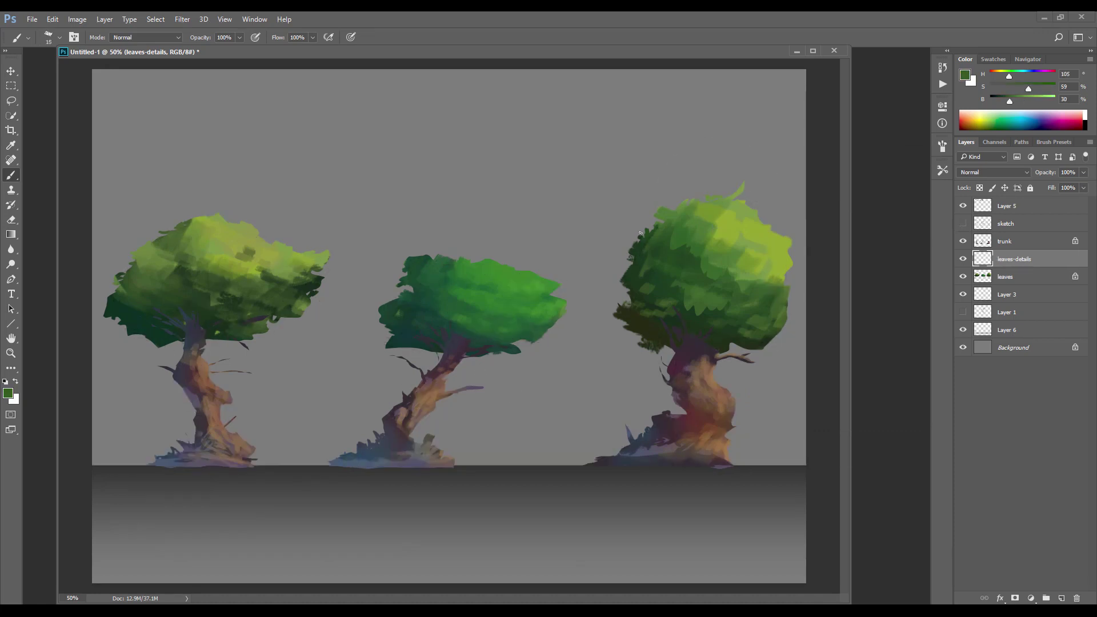
Paint small loose leaves around the right crown's lower left and lower right edges with sampled dark greens
{"action": "left_click", "coordinate": [634, 294], "text": "alt"}
{"action": "left_click", "coordinate": [641, 335], "text": "alt"}
{"action": "left_click", "coordinate": [659, 350], "text": "alt"}
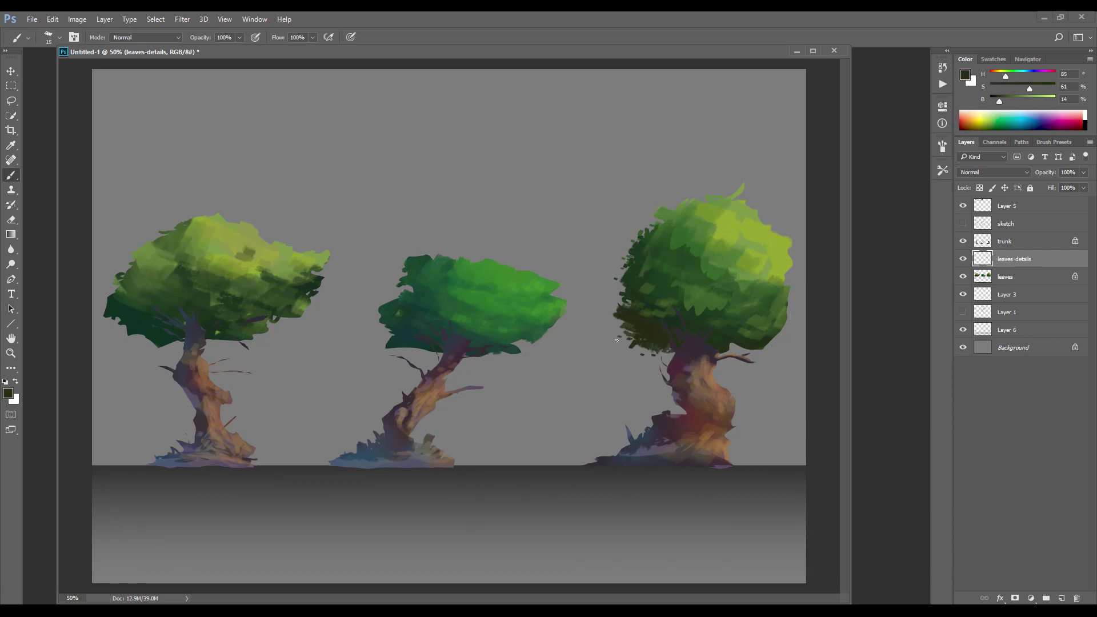
{"action": "left_click", "coordinate": [755, 350], "text": "alt"}
{"action": "left_click", "coordinate": [775, 341], "text": "alt"}
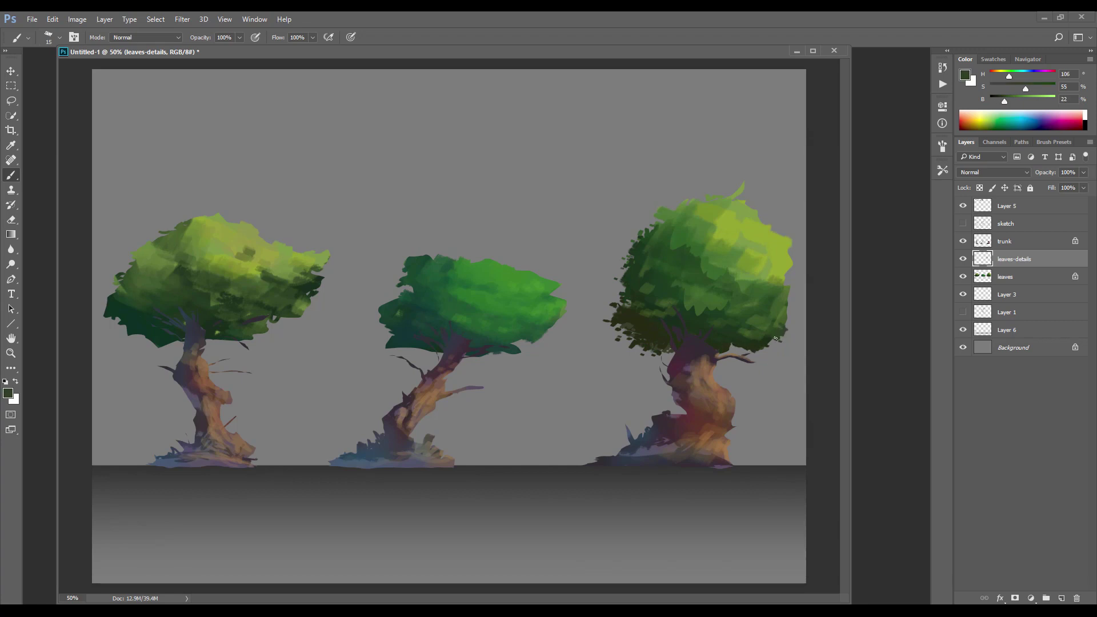
Move the leaves-details layer above the trunk and add sampled green leaves around the right tree's branch and upper crown
{"action": "left_click_drag", "start_coordinate": [986, 258], "coordinate": [984, 239]}
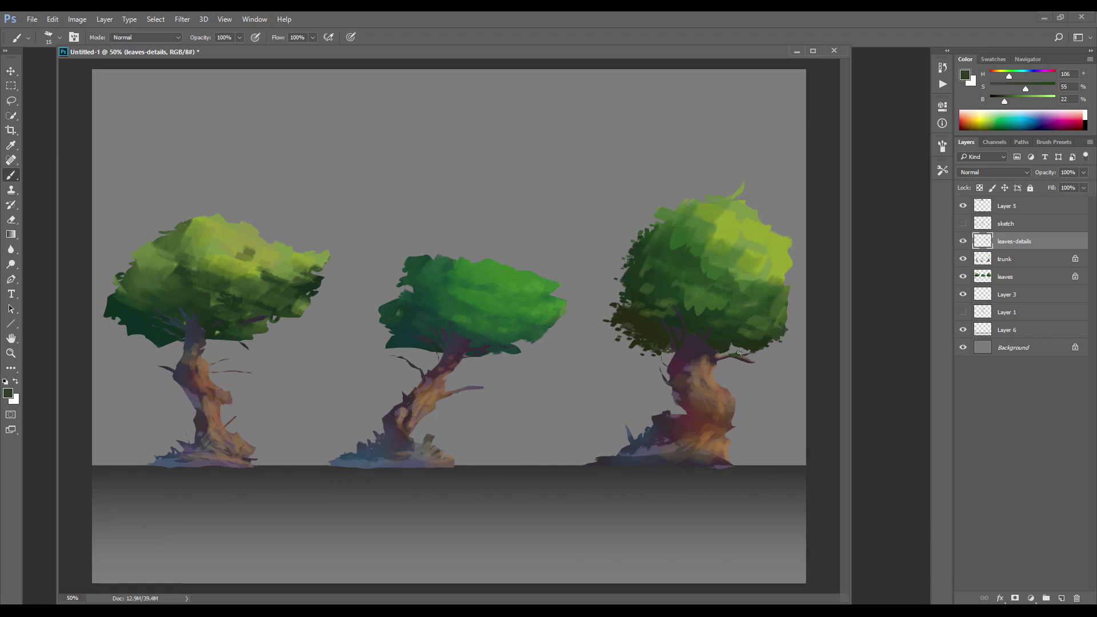
{"action": "left_click", "coordinate": [778, 271], "text": "alt"}
{"action": "left_click", "coordinate": [723, 191], "text": "alt"}
{"action": "left_click", "coordinate": [756, 210], "text": "alt"}
Add a layer mask to the leaves layer and paint black gaps along the edges of all three crowns
{"action": "left_click", "coordinate": [1013, 276]}
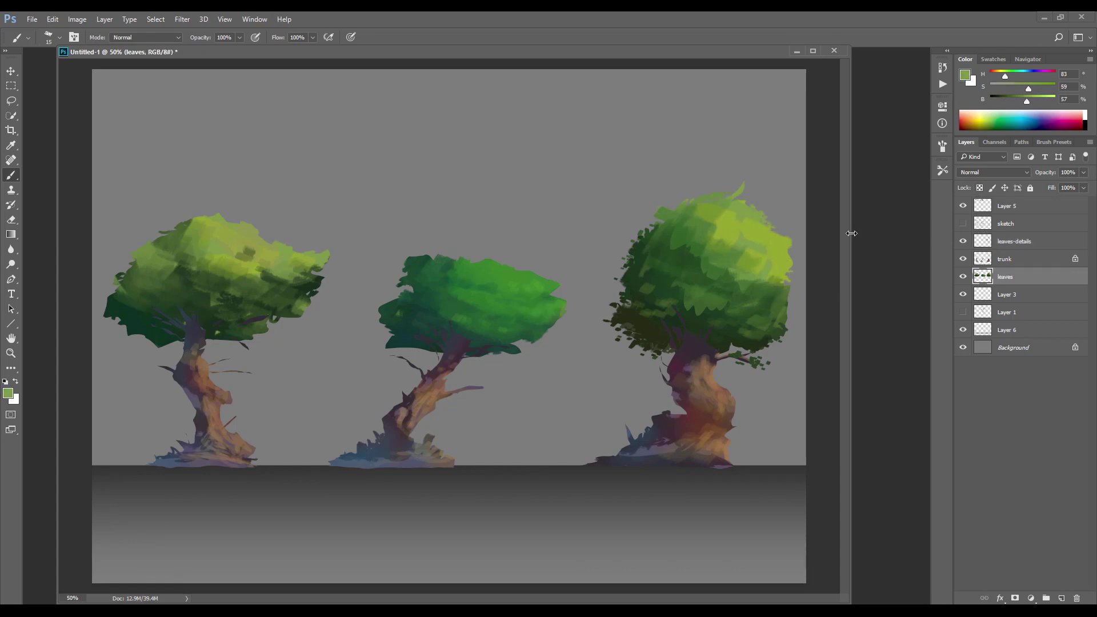
{"action": "left_click", "coordinate": [1015, 597]}
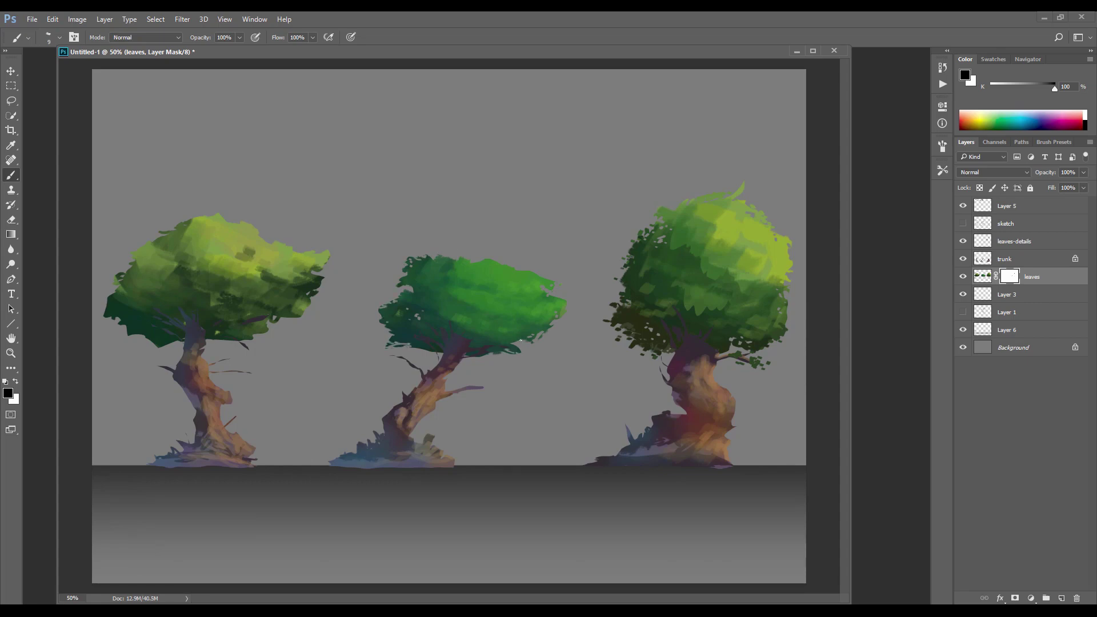
{"action": "left_click_drag", "start_coordinate": [275, 316], "coordinate": [318, 277]}
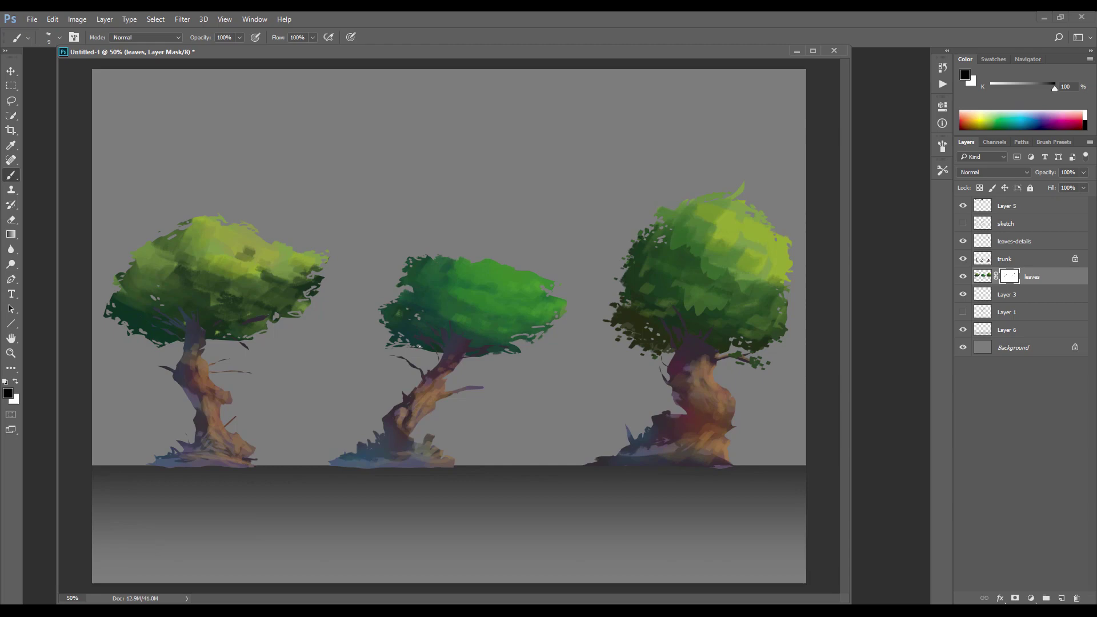
On the leaves-details layer, paint small leaves in sampled greens around the edges of the middle and left crowns
{"action": "left_click", "coordinate": [1010, 241]}
{"action": "left_click", "coordinate": [475, 255], "text": "alt"}
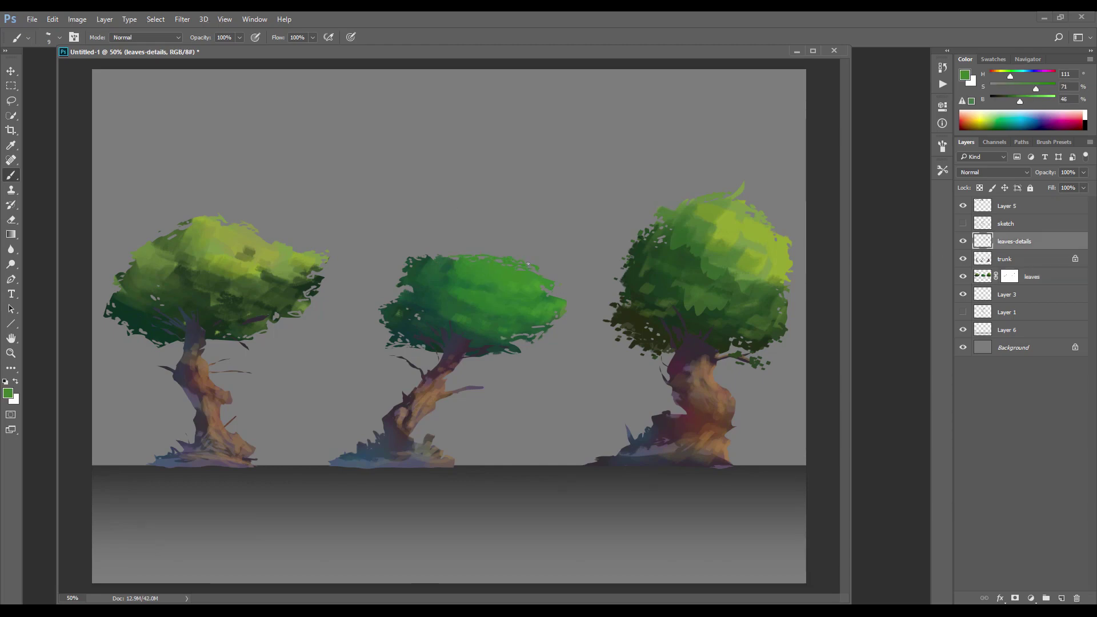
{"action": "left_click", "coordinate": [547, 290], "text": "alt"}
{"action": "left_click", "coordinate": [243, 323], "text": "alt"}
{"action": "left_click_drag", "start_coordinate": [383, 324], "coordinate": [385, 339]}
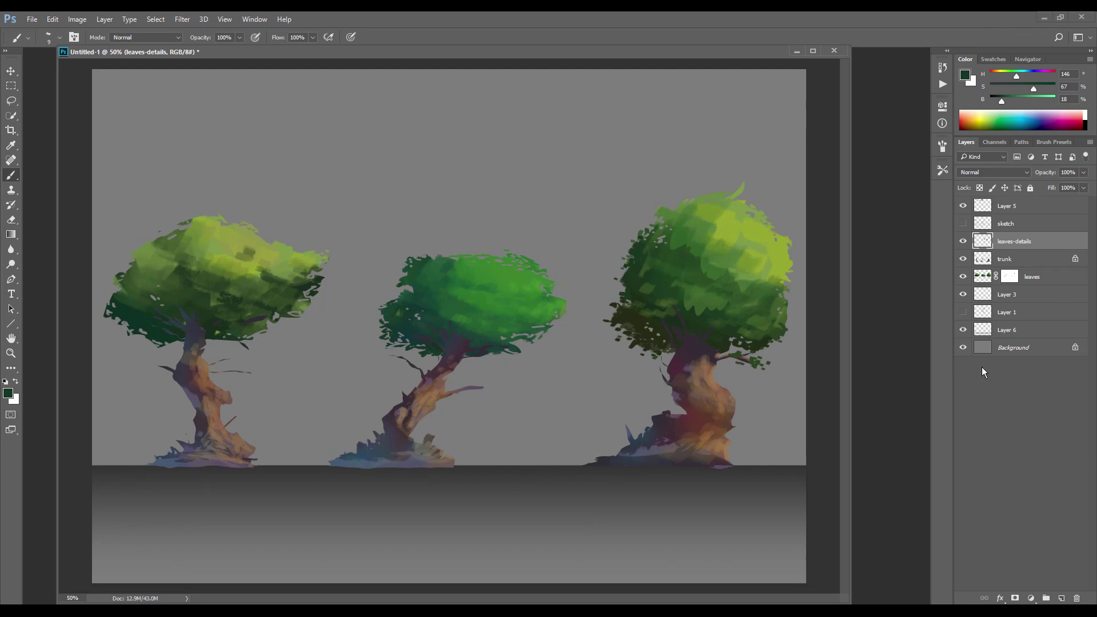
Add a new layer above leaves-details, set the foreground colour to white and choose the dpaint Ink brush preset
{"action": "left_click", "coordinate": [1006, 207]}
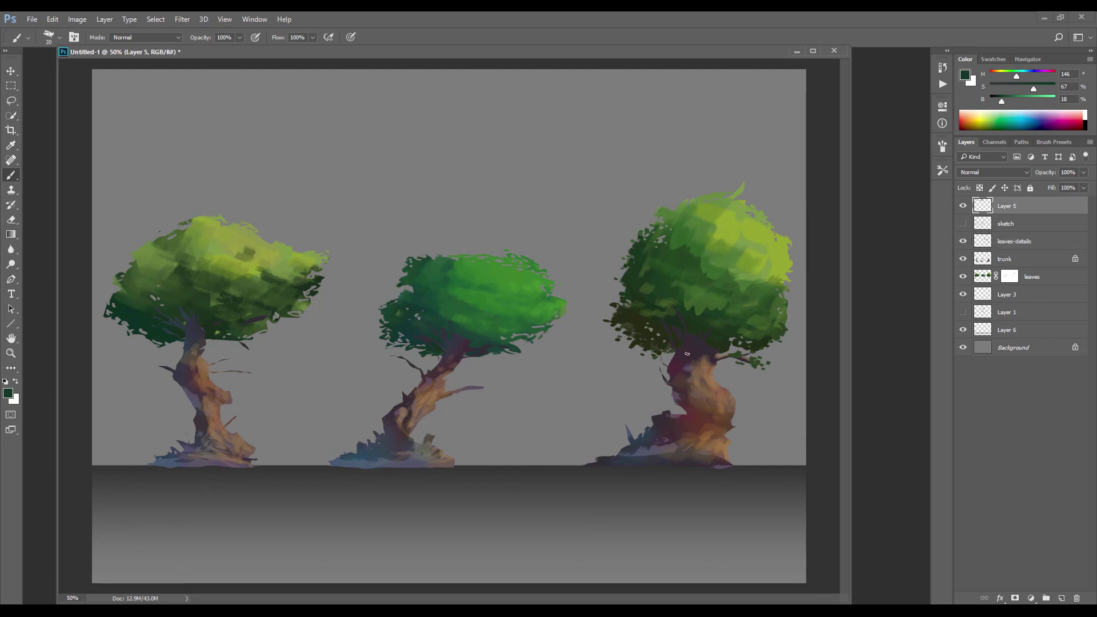
{"action": "key", "text": "ctrl+shift+alt+n"}
{"action": "left_click", "coordinate": [962, 223]}
{"action": "key", "text": "d"}
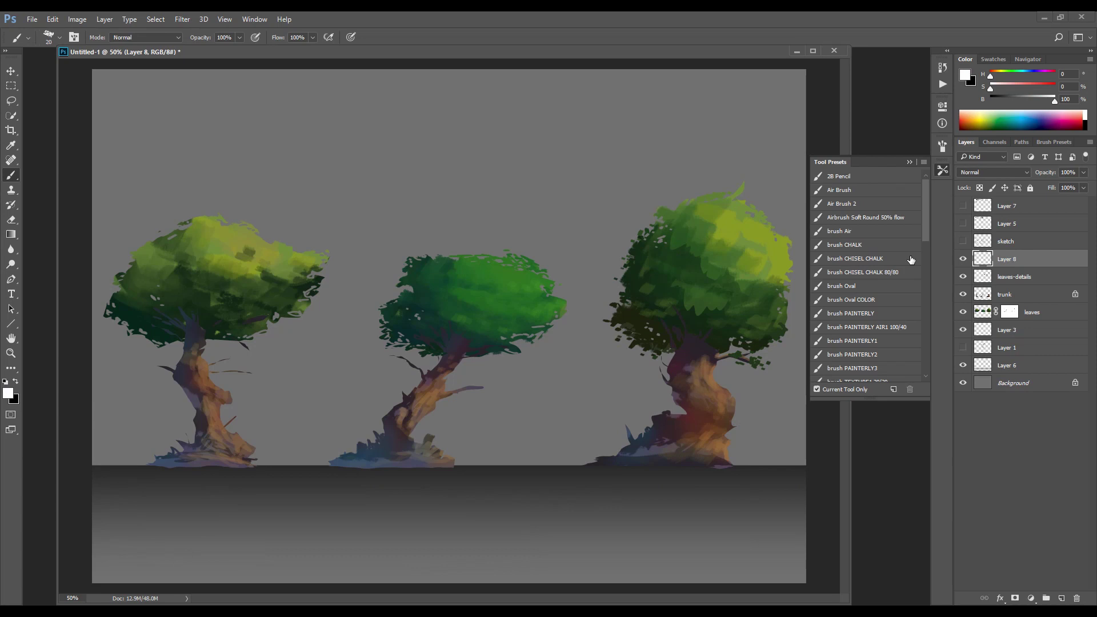
{"action": "left_click_drag", "start_coordinate": [924, 219], "coordinate": [921, 289]}
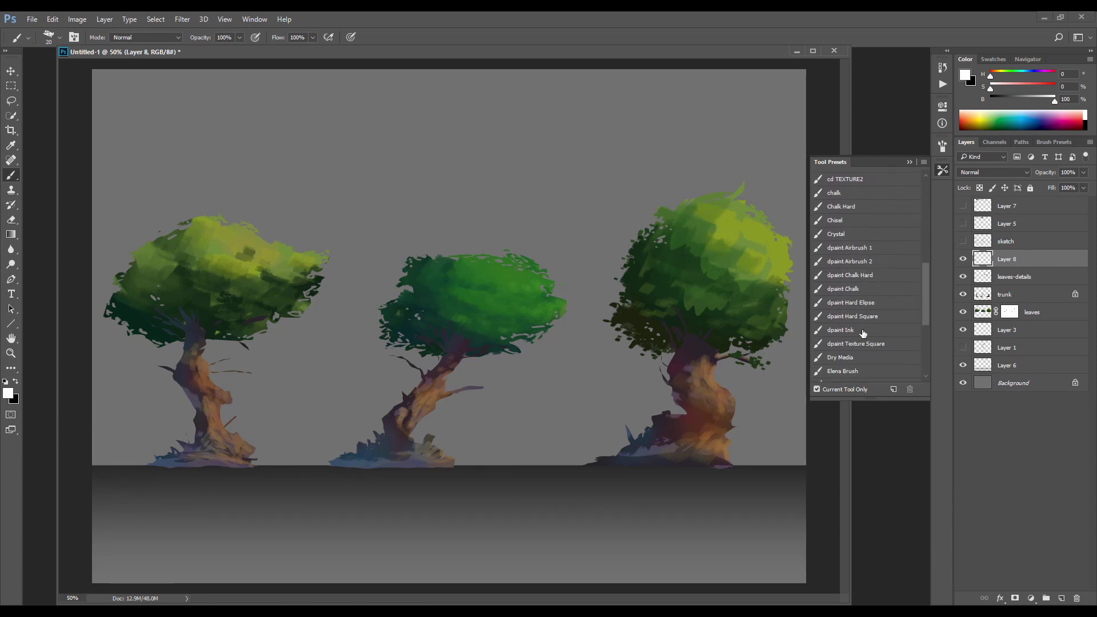
{"action": "left_click", "coordinate": [859, 331]}
{"action": "mouse_move", "coordinate": [717, 210]}
{"action": "left_mouse_down"}
{"action": "mouse_move", "coordinate": [664, 210]}
{"action": "mouse_move", "coordinate": [643, 249]}
{"action": "left_mouse_up"}
{"action": "key", "text": "ctrl+z"}
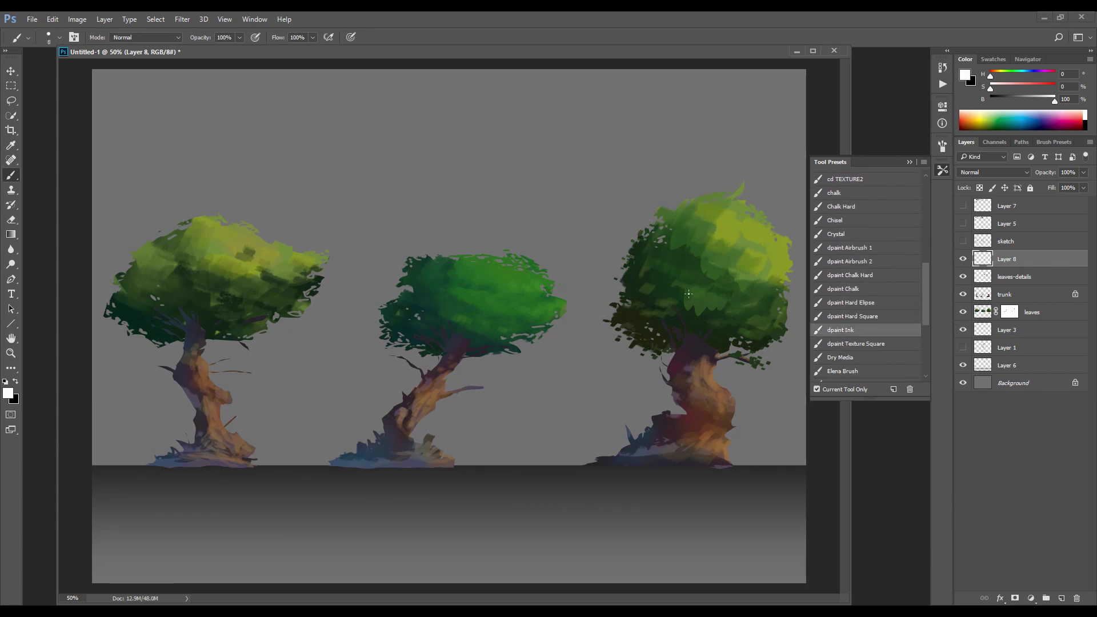
{"action": "left_click_drag", "start_coordinate": [710, 328], "coordinate": [678, 441]}
{"action": "key", "text": "ctrl+z"}
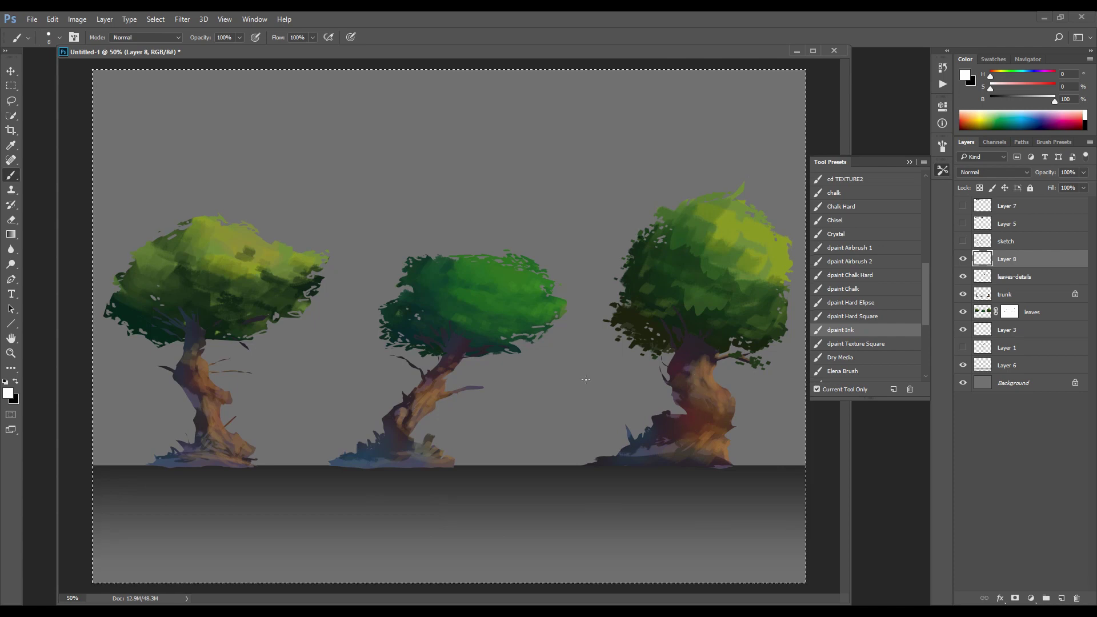
Sketch white outlines around the silhouettes of the three crowns, then clear them from the layer
{"action": "mouse_move", "coordinate": [391, 321]}
{"action": "left_mouse_down"}
{"action": "mouse_move", "coordinate": [529, 252]}
{"action": "mouse_move", "coordinate": [394, 334]}
{"action": "mouse_move", "coordinate": [404, 273]}
{"action": "left_mouse_up"}
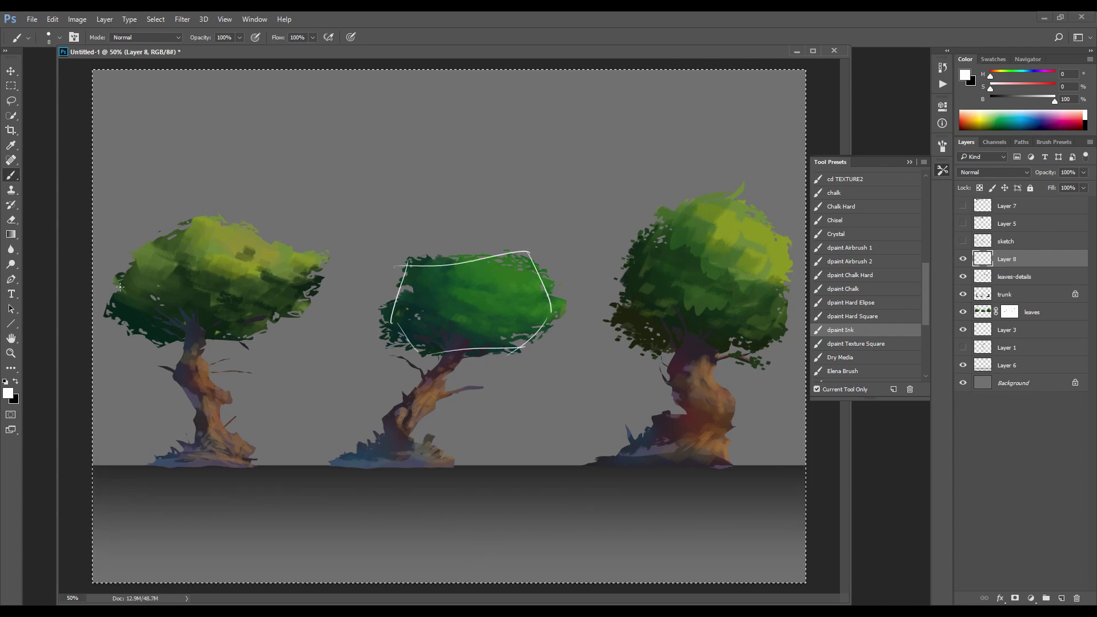
{"action": "mouse_move", "coordinate": [149, 234]}
{"action": "left_mouse_down"}
{"action": "mouse_move", "coordinate": [314, 276]}
{"action": "mouse_move", "coordinate": [156, 348]}
{"action": "mouse_move", "coordinate": [134, 325]}
{"action": "left_mouse_up"}
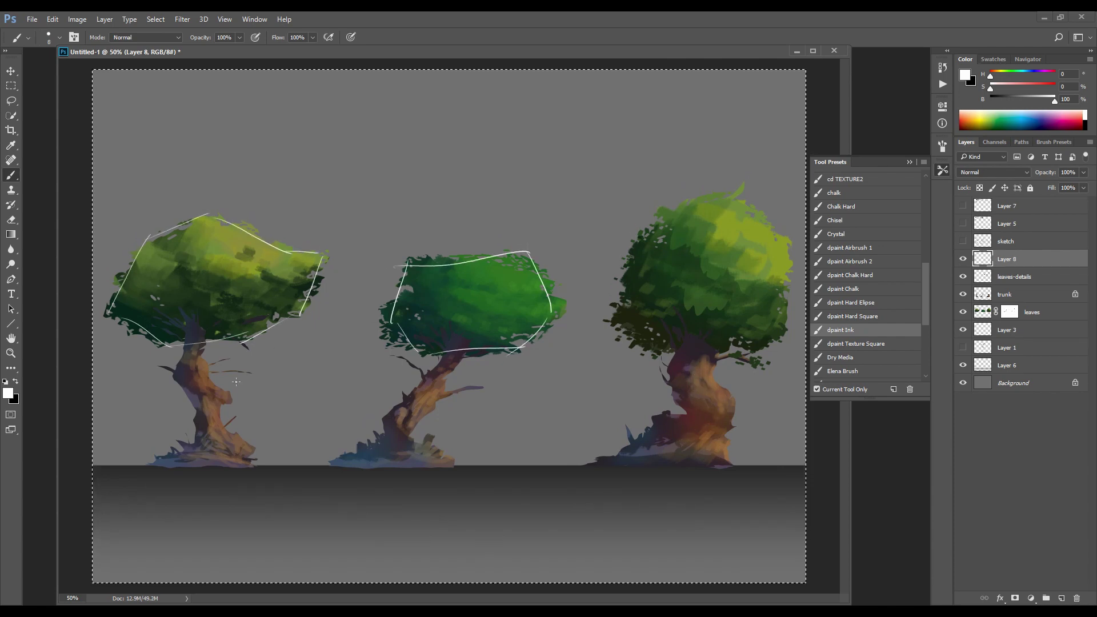
{"action": "left_click_drag", "start_coordinate": [486, 265], "coordinate": [514, 343]}
{"action": "key", "text": "ctrl+z"}
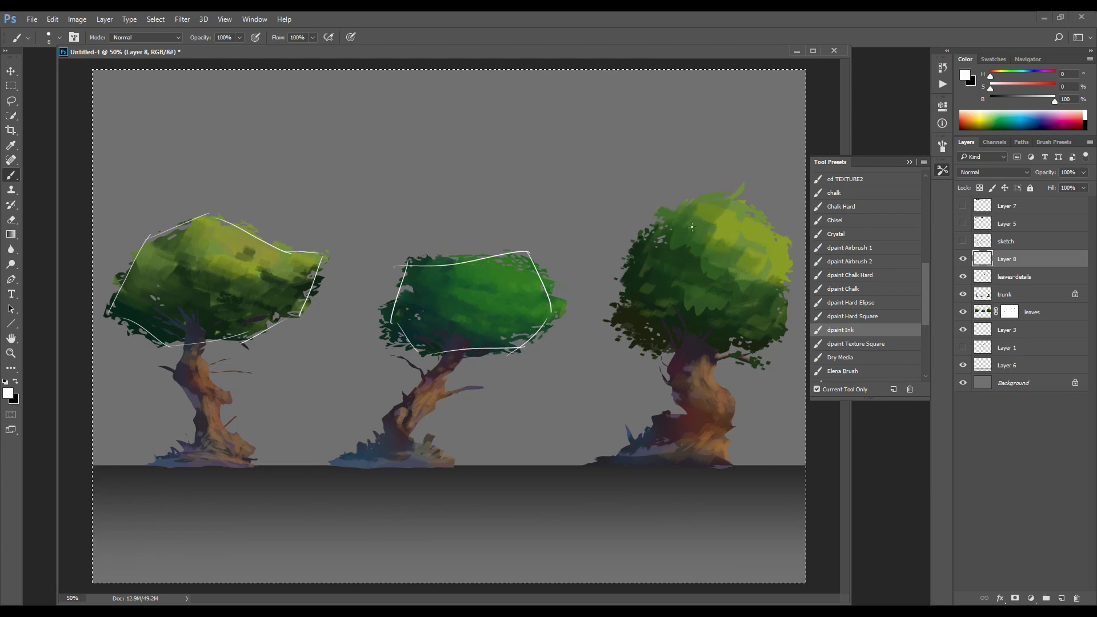
{"action": "mouse_move", "coordinate": [692, 227]}
{"action": "left_mouse_down"}
{"action": "mouse_move", "coordinate": [623, 263]}
{"action": "mouse_move", "coordinate": [755, 345]}
{"action": "mouse_move", "coordinate": [658, 212]}
{"action": "mouse_move", "coordinate": [668, 239]}
{"action": "left_mouse_up"}
{"action": "key", "text": "ctrl+z"}
{"action": "left_click_drag", "start_coordinate": [608, 320], "coordinate": [642, 359]}
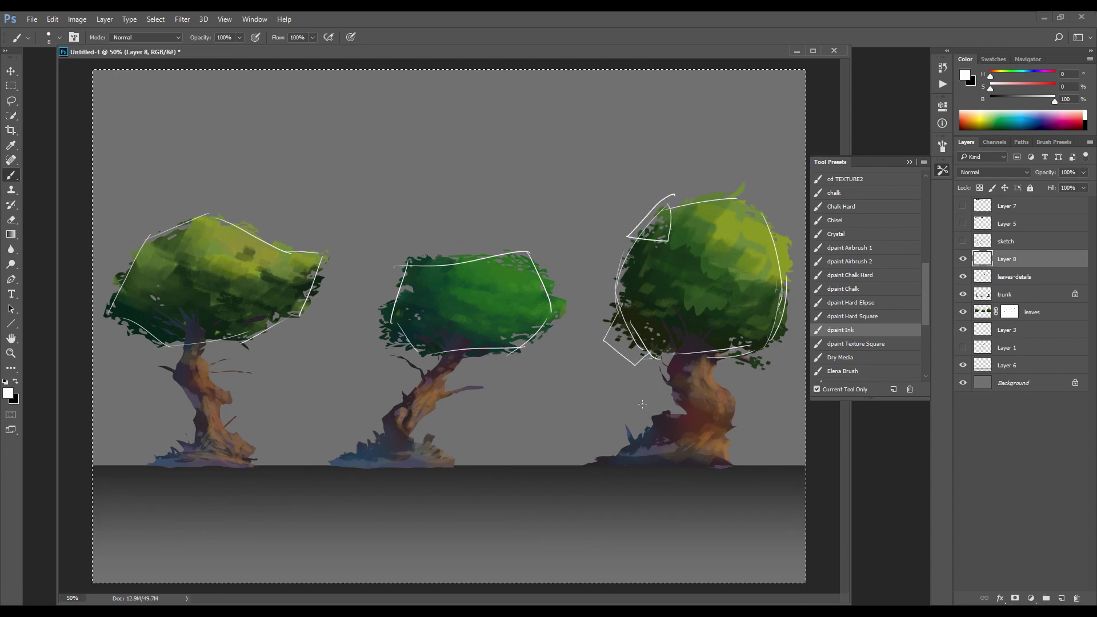
{"action": "key", "text": "ctrl+a"}
{"action": "key", "text": "Delete"}
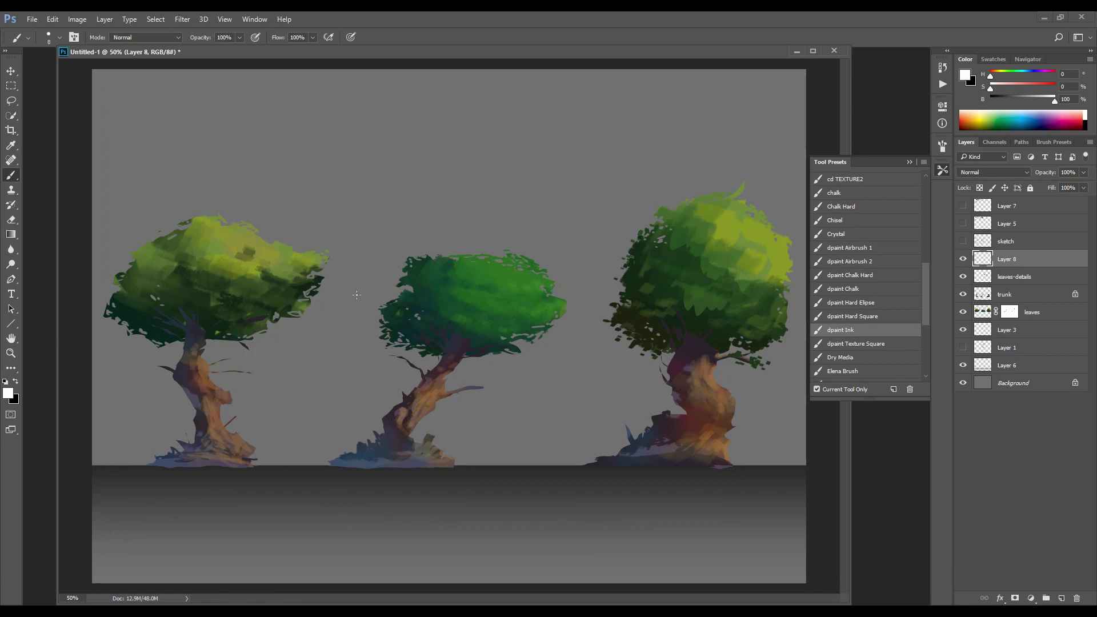
Sketch a white light-direction arrow and mark the lit and shaded sides of the rightmost crown, then clear the marks from the layer
{"action": "left_click_drag", "start_coordinate": [634, 409], "coordinate": [662, 368]}
{"action": "left_click_drag", "start_coordinate": [757, 220], "coordinate": [658, 336]}
{"action": "key", "text": "ctrl+z"}
{"action": "mouse_move", "coordinate": [719, 105]}
{"action": "left_mouse_down"}
{"action": "mouse_move", "coordinate": [690, 143]}
{"action": "mouse_move", "coordinate": [702, 162]}
{"action": "left_mouse_up"}
{"action": "left_click_drag", "start_coordinate": [746, 222], "coordinate": [730, 256]}
{"action": "left_click_drag", "start_coordinate": [727, 228], "coordinate": [753, 251]}
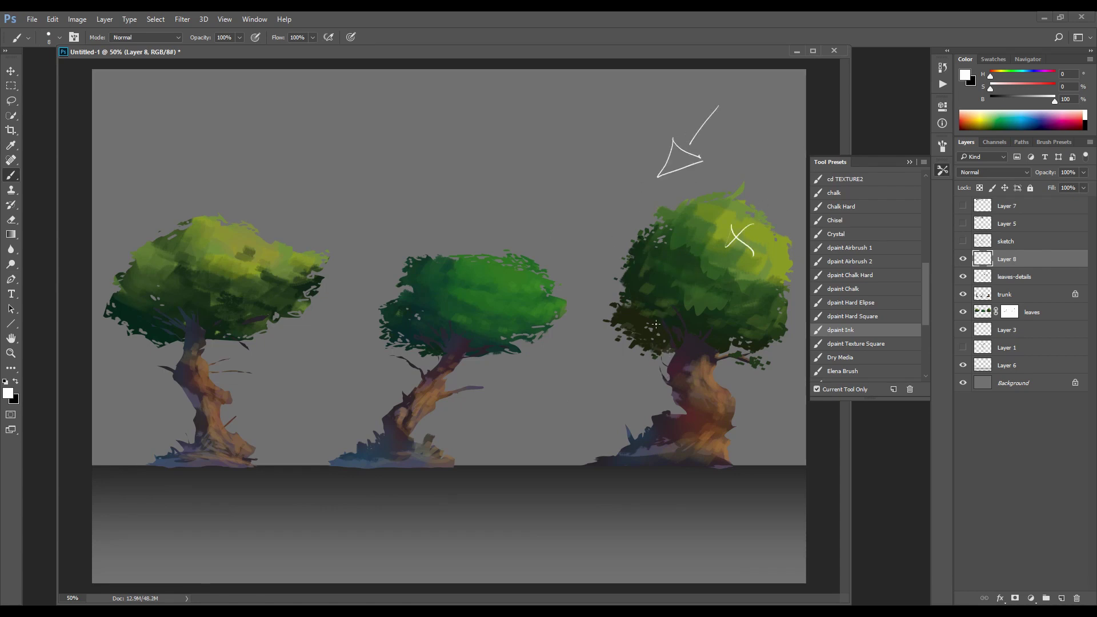
{"action": "left_click_drag", "start_coordinate": [663, 321], "coordinate": [644, 345]}
{"action": "mouse_move", "coordinate": [645, 322]}
{"action": "left_mouse_down"}
{"action": "mouse_move", "coordinate": [667, 345]}
{"action": "mouse_move", "coordinate": [706, 342]}
{"action": "left_mouse_up"}
{"action": "key", "text": "ctrl+a"}
{"action": "key", "text": "Delete"}
{"action": "key", "text": "ctrl+d"}
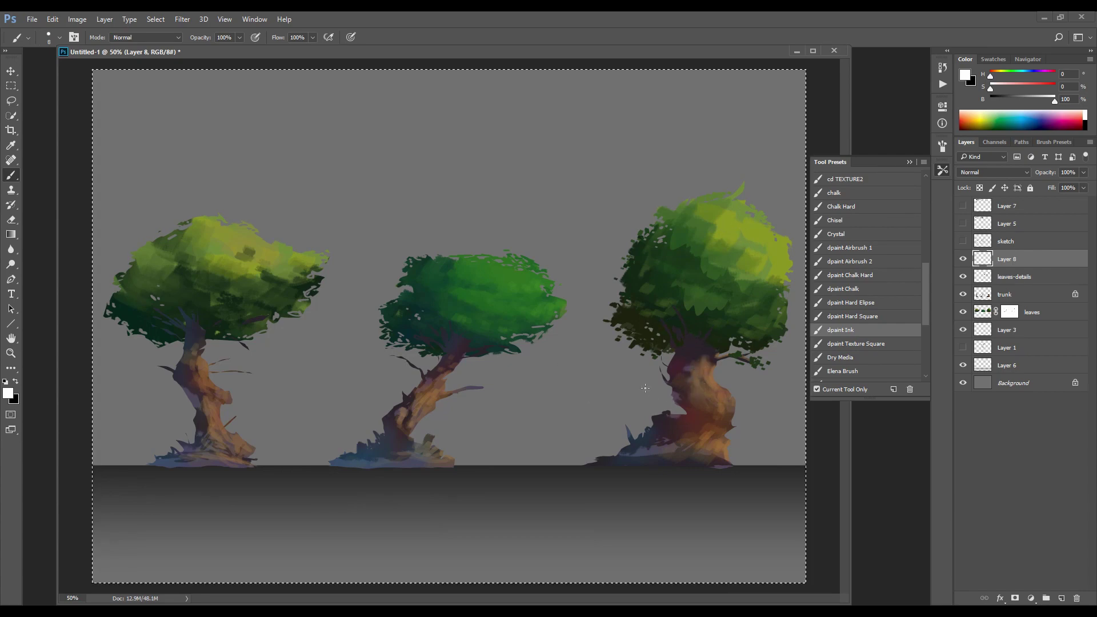
{"action": "key", "text": "ctrl+z"}
{"action": "key", "text": "z"}
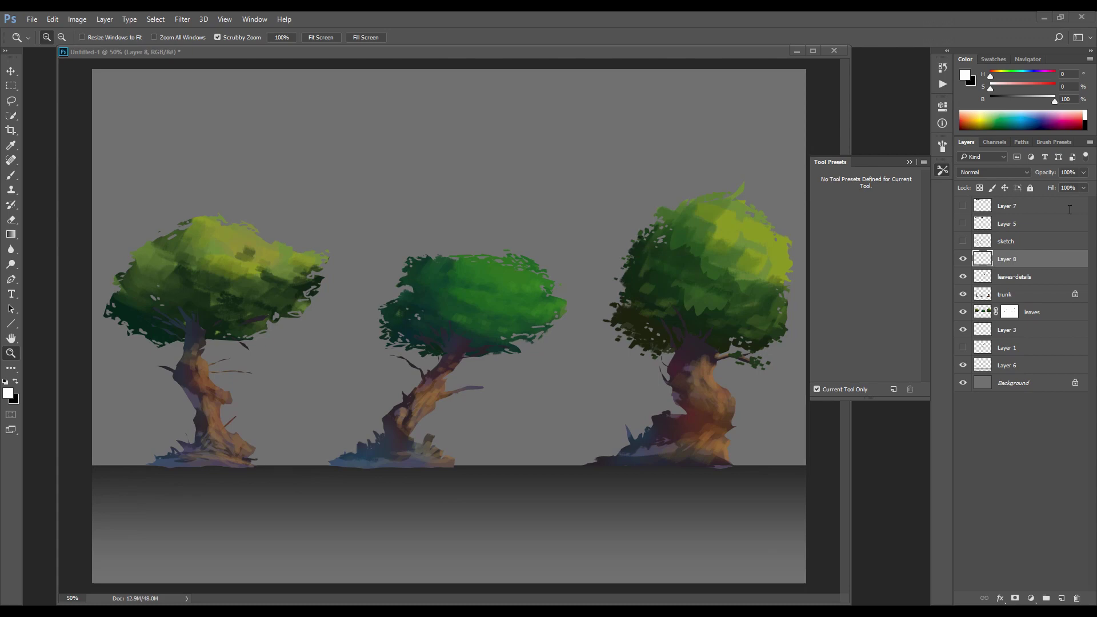
On the leaves layer mask, lasso areas at both upper edges of the rightmost crown and fill them with black to hide them
{"action": "left_click", "coordinate": [1032, 312]}
{"action": "left_click", "coordinate": [961, 312]}
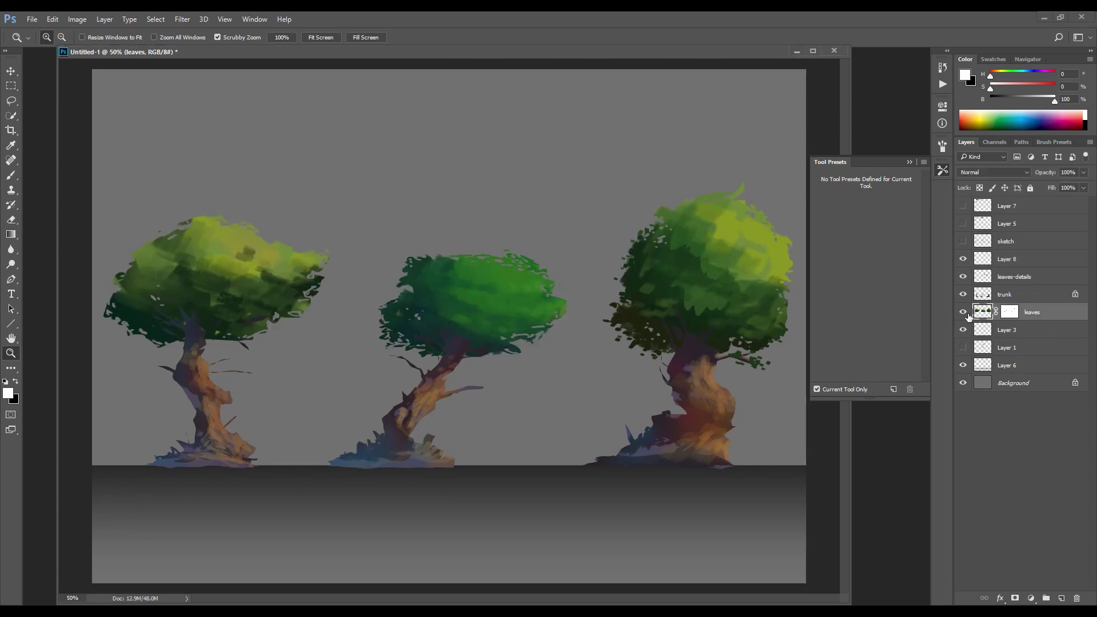
{"action": "left_click", "coordinate": [1001, 319]}
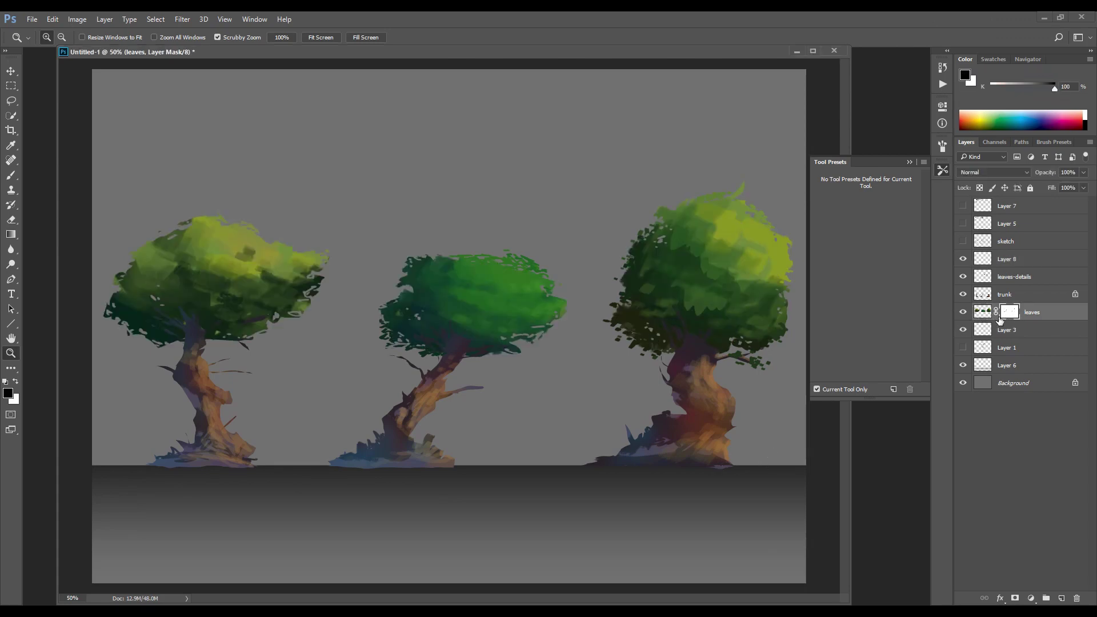
{"action": "key", "text": "l"}
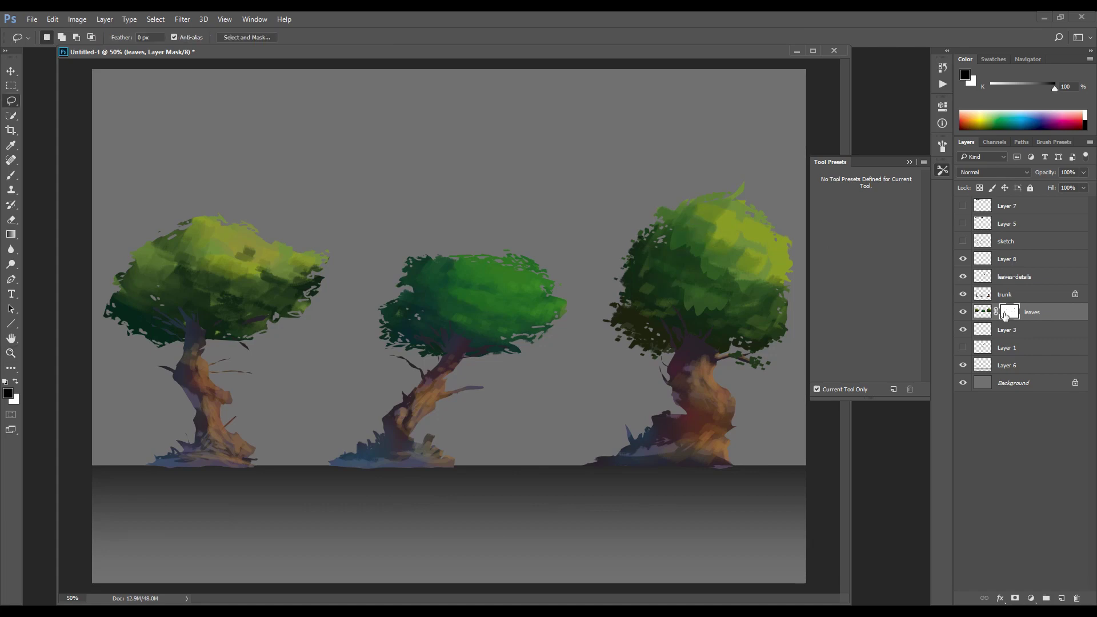
{"action": "mouse_move", "coordinate": [673, 201]}
{"action": "left_mouse_down"}
{"action": "mouse_move", "coordinate": [672, 232]}
{"action": "mouse_move", "coordinate": [657, 205]}
{"action": "mouse_move", "coordinate": [665, 202]}
{"action": "mouse_move", "coordinate": [659, 214]}
{"action": "left_mouse_up"}
{"action": "key", "text": "alt+BackSpace"}
{"action": "key", "text": "ctrl+d"}
{"action": "key", "text": "alt+BackSpace"}
{"action": "key", "text": "ctrl+d"}
{"action": "mouse_move", "coordinate": [760, 202]}
{"action": "left_mouse_down"}
{"action": "mouse_move", "coordinate": [773, 238]}
{"action": "mouse_move", "coordinate": [791, 213]}
{"action": "left_mouse_up"}
{"action": "key", "text": "alt+BackSpace"}
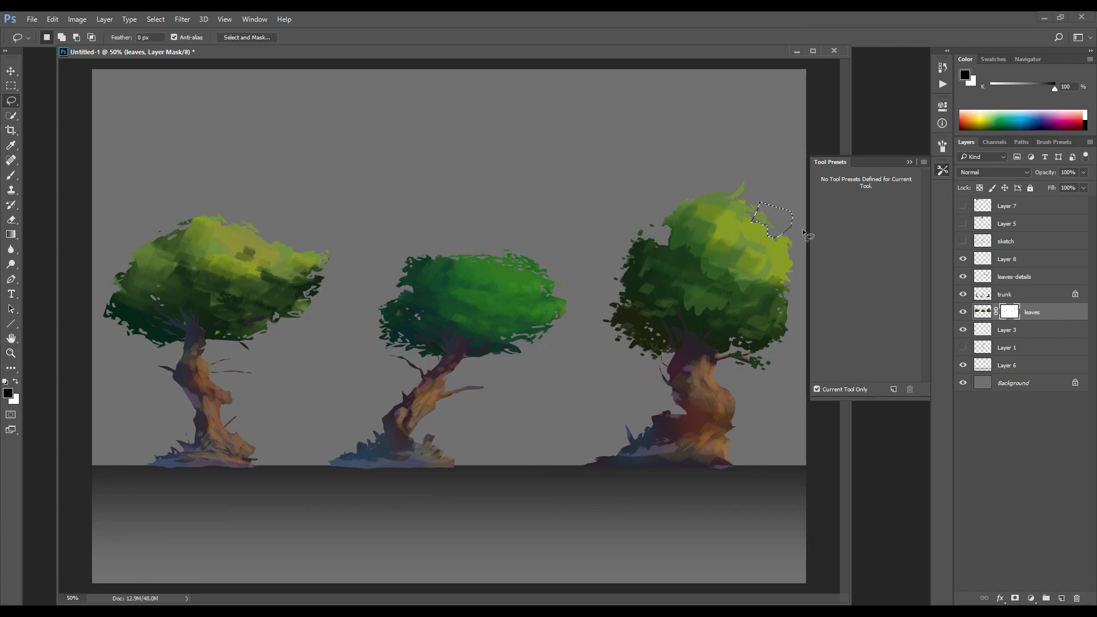
Move the leaves-details layer below trunk, merge it into the leaves layer, and clear the selection
{"action": "left_click", "coordinate": [984, 276]}
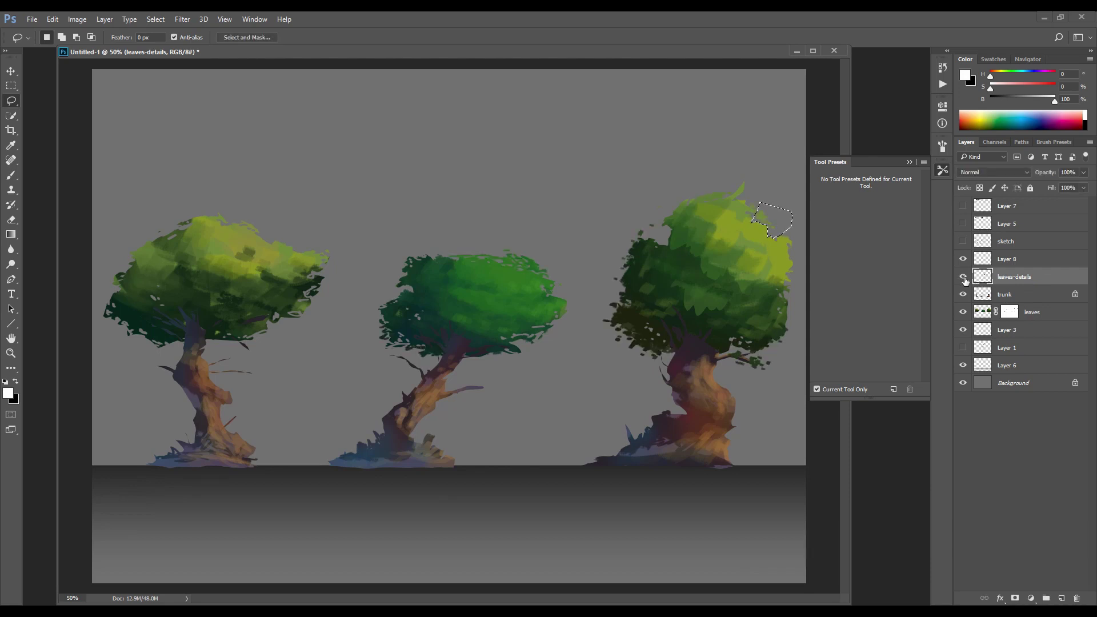
{"action": "left_click_drag", "start_coordinate": [983, 289], "coordinate": [976, 305]}
{"action": "key", "text": "ctrl+e"}
{"action": "left_click", "coordinate": [570, 249]}
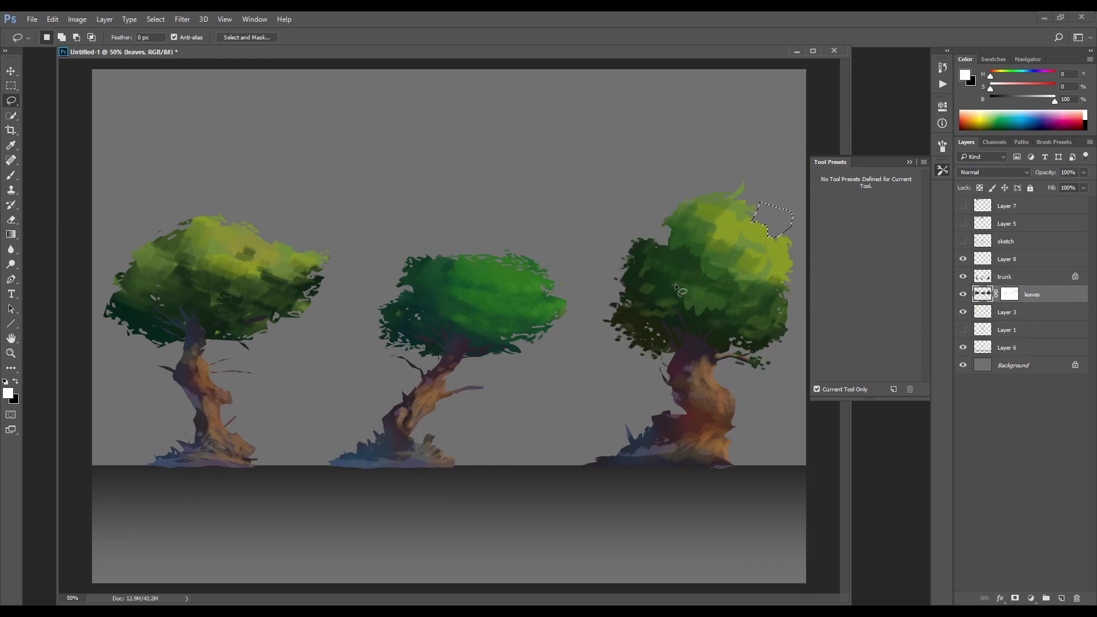
{"action": "key", "text": "ctrl+d"}
{"action": "mouse_move", "coordinate": [776, 296]}
{"action": "left_mouse_down"}
{"action": "mouse_move", "coordinate": [791, 285]}
{"action": "mouse_move", "coordinate": [777, 301]}
{"action": "left_mouse_up"}
{"action": "left_click", "coordinate": [1009, 294]}
{"action": "key", "text": "ctrl+d"}
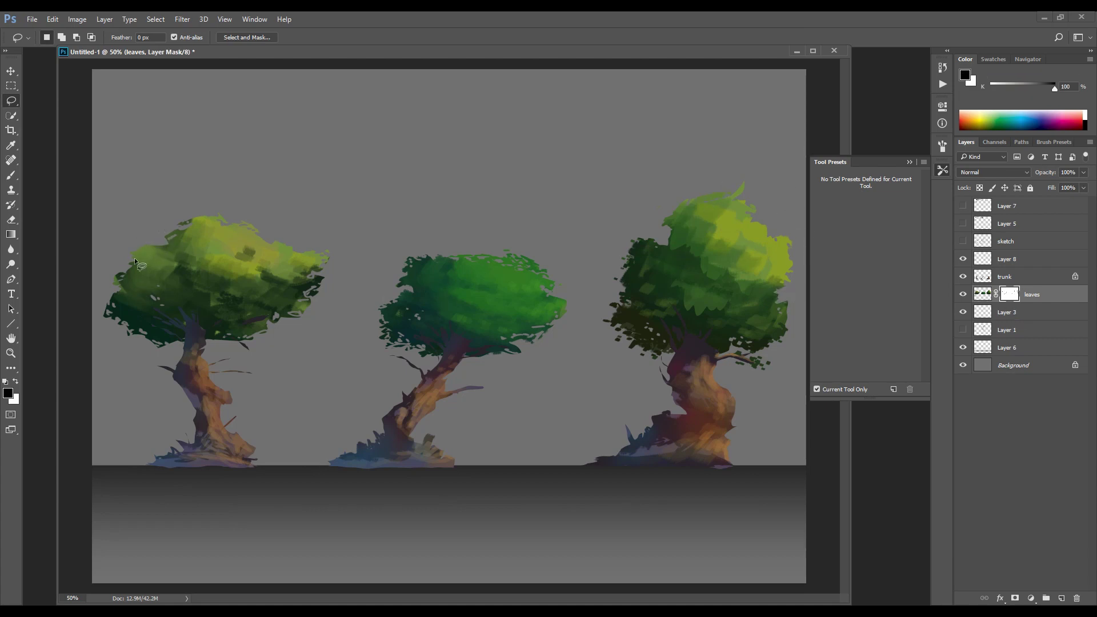
Target the leaves layer's pixels instead of its mask and load a size 30 textured brush preset
{"action": "left_click", "coordinate": [981, 294]}
{"action": "key", "text": "b"}
{"action": "key", "text": "x"}
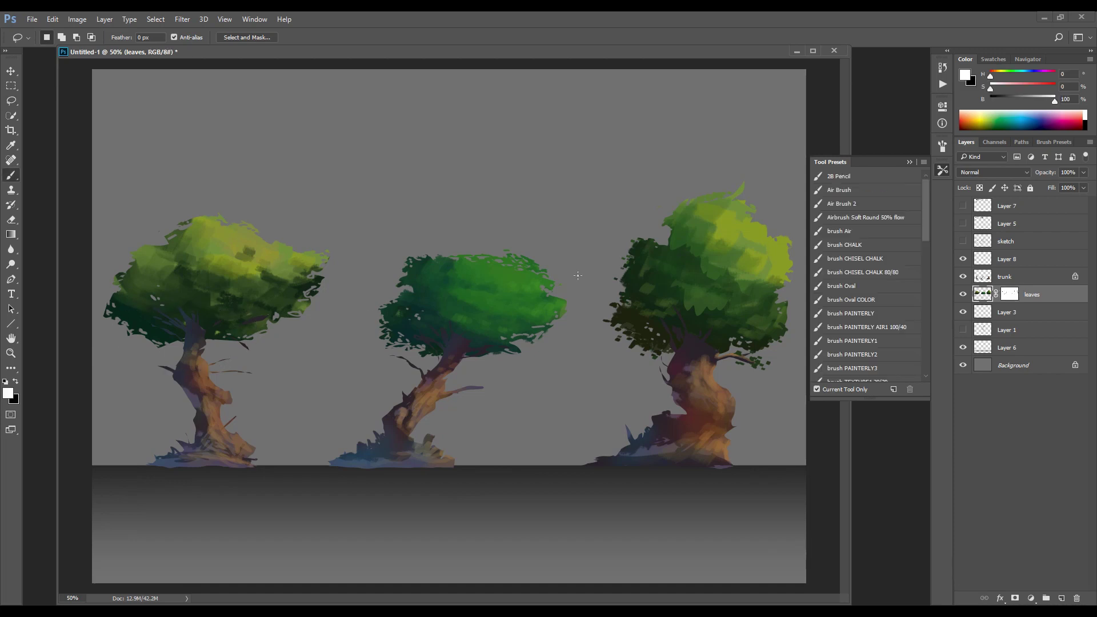
{"action": "left_click_drag", "start_coordinate": [924, 221], "coordinate": [923, 288]}
{"action": "left_click", "coordinate": [860, 270]}
{"action": "left_click", "coordinate": [942, 146]}
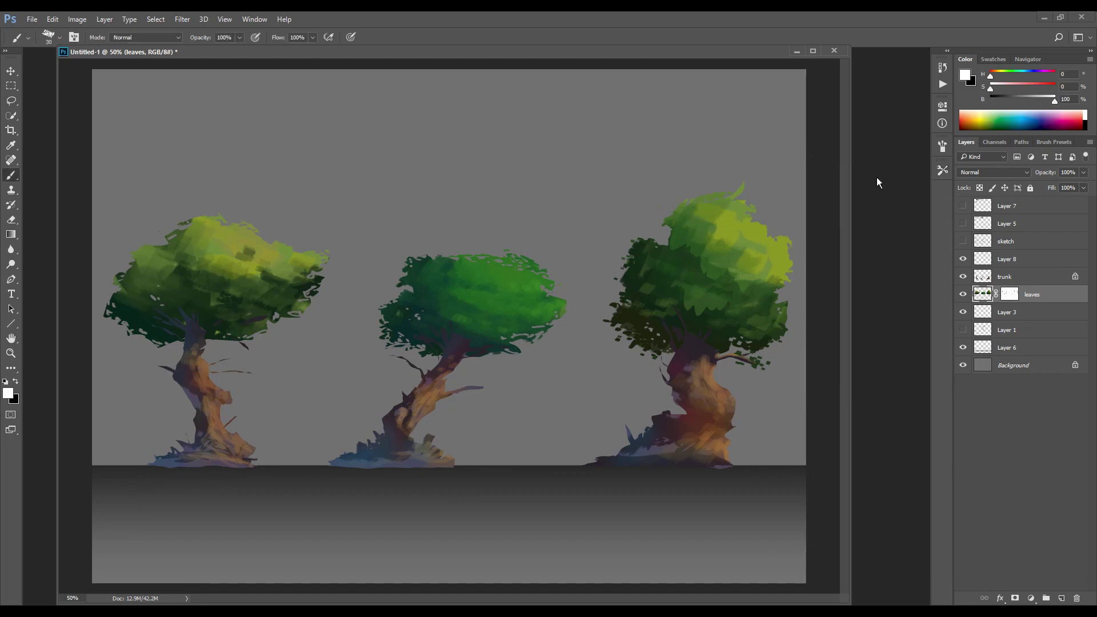
Paint dark green foliage sampled from the crown along the lower edges of the leftmost tree, varying the brush size
{"action": "key", "text": "bracketright"}
{"action": "key", "text": "bracketright"}
{"action": "key", "text": "F5"}
{"action": "left_click", "coordinate": [143, 336], "text": "alt"}
{"action": "mouse_move", "coordinate": [119, 321]}
{"action": "left_mouse_down"}
{"action": "mouse_move", "coordinate": [149, 338]}
{"action": "mouse_move", "coordinate": [121, 327]}
{"action": "mouse_move", "coordinate": [217, 347]}
{"action": "mouse_move", "coordinate": [265, 321]}
{"action": "mouse_move", "coordinate": [119, 331]}
{"action": "left_mouse_up"}
{"action": "key", "text": "bracketleft"}
{"action": "key", "text": "bracketleft"}
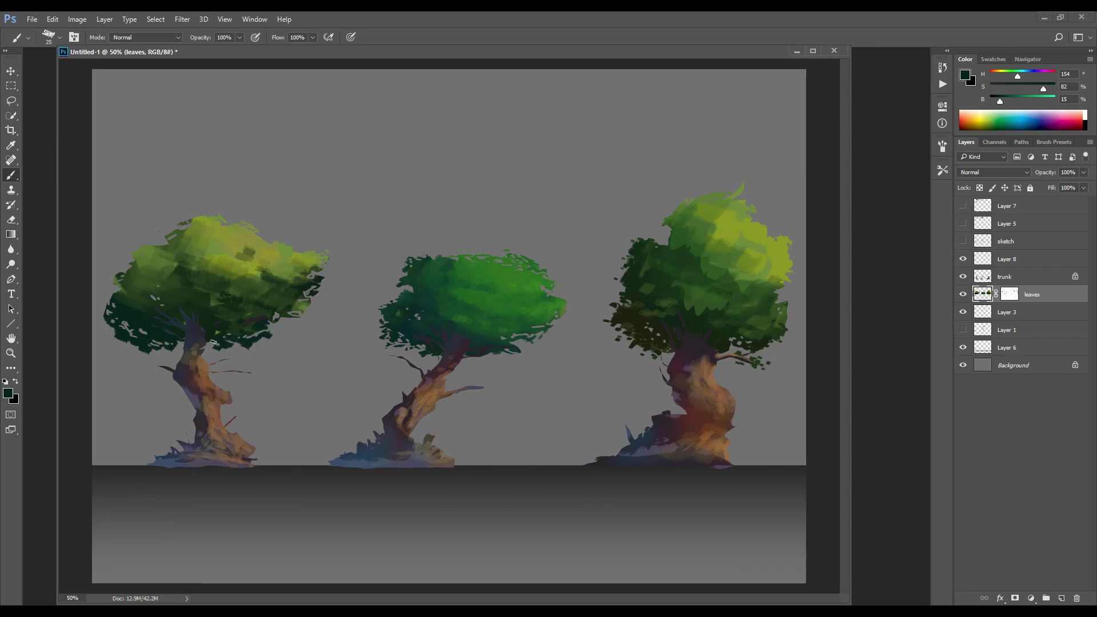
{"action": "left_click_drag", "start_coordinate": [264, 339], "coordinate": [302, 310]}
{"action": "key", "text": "bracketleft"}
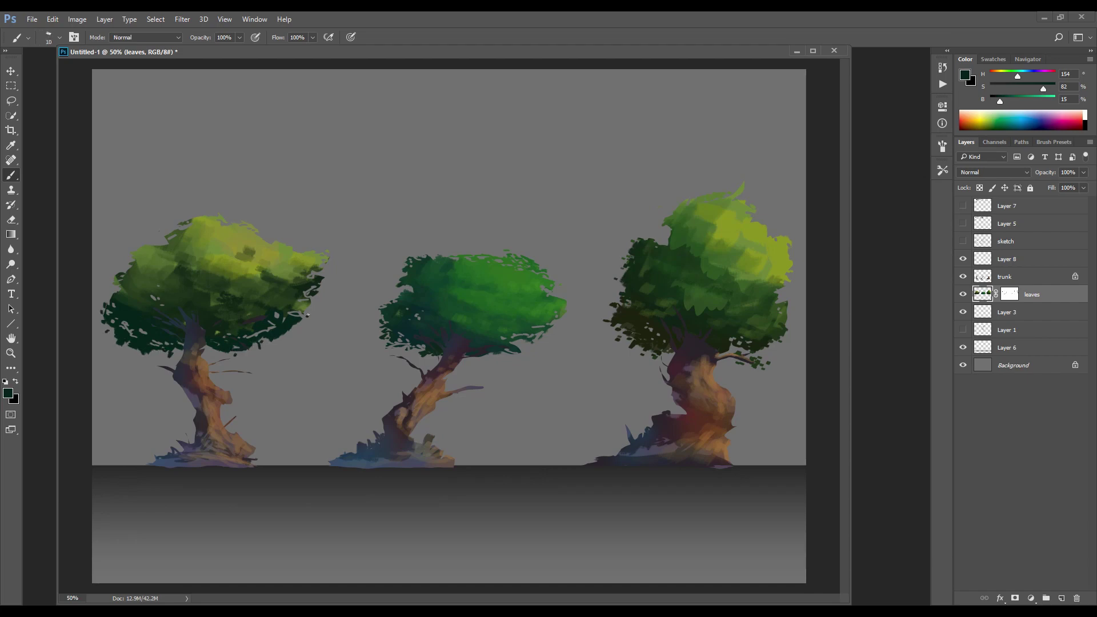
{"action": "key", "text": "bracketright"}
{"action": "key", "text": "bracketright"}
{"action": "left_click_drag", "start_coordinate": [161, 357], "coordinate": [133, 349]}
{"action": "key", "text": "bracketright"}
{"action": "key", "text": "bracketright"}
{"action": "left_click_drag", "start_coordinate": [251, 349], "coordinate": [278, 339]}
Extend the middle crown outward at its lower left edge with dark green foliage sampled from its shaded side
{"action": "left_click", "coordinate": [1009, 297]}
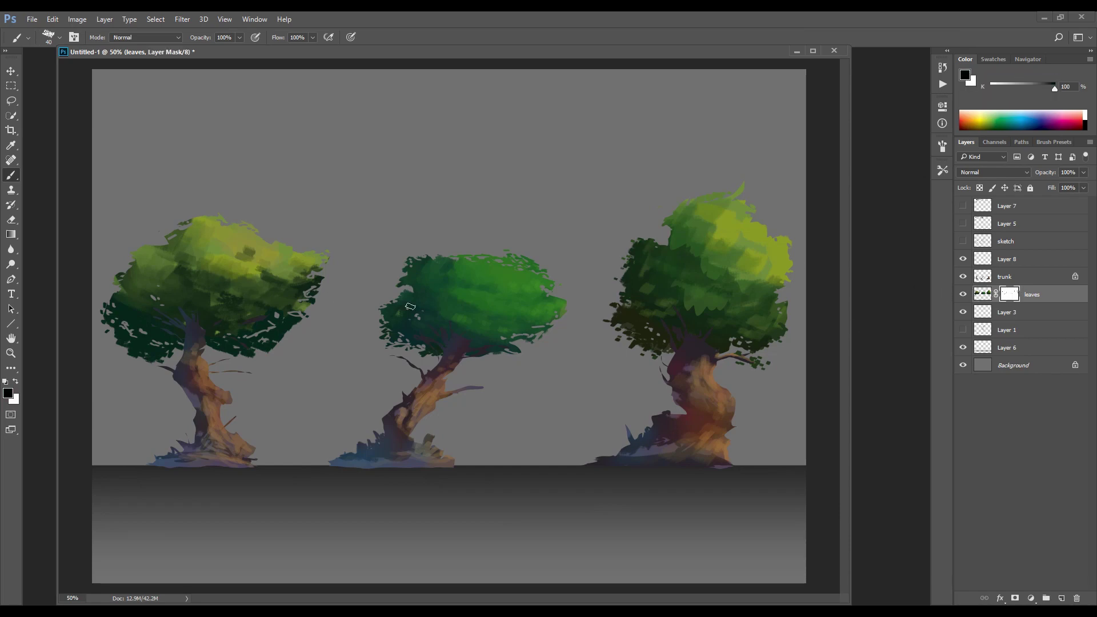
{"action": "key", "text": "x"}
{"action": "left_click", "coordinate": [984, 293]}
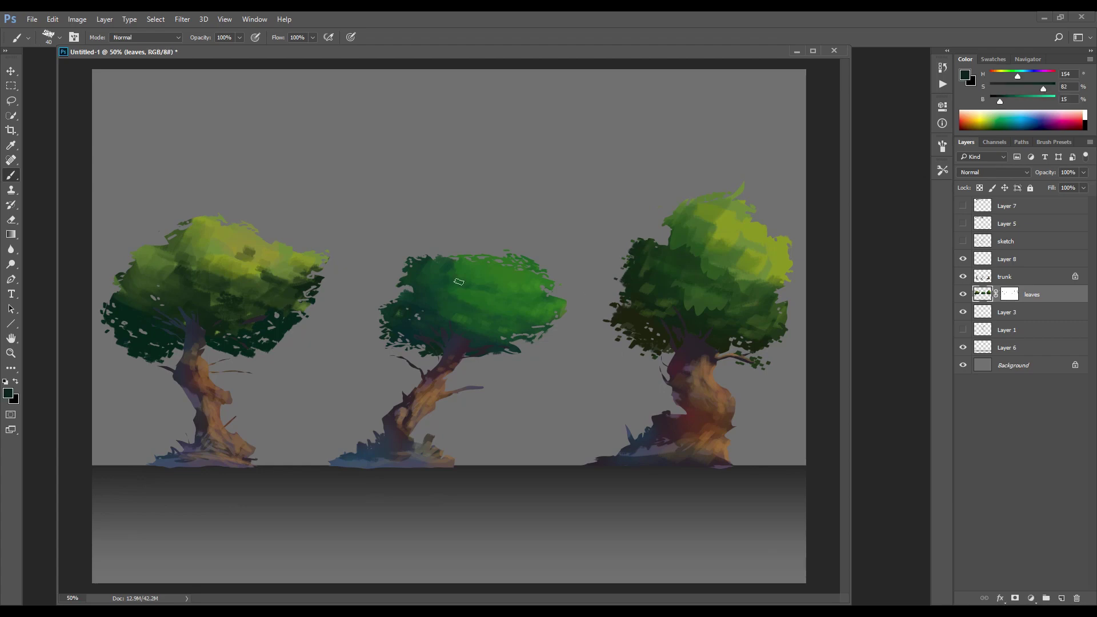
{"action": "key", "text": "bracketright"}
{"action": "key", "text": "bracketright"}
{"action": "left_click", "coordinate": [409, 325], "text": "alt"}
{"action": "mouse_move", "coordinate": [417, 340]}
{"action": "left_mouse_down"}
{"action": "mouse_move", "coordinate": [380, 351]}
{"action": "mouse_move", "coordinate": [371, 363]}
{"action": "mouse_move", "coordinate": [428, 357]}
{"action": "left_mouse_up"}
{"action": "mouse_move", "coordinate": [364, 351]}
{"action": "left_mouse_down"}
{"action": "mouse_move", "coordinate": [390, 344]}
{"action": "mouse_move", "coordinate": [377, 336]}
{"action": "mouse_move", "coordinate": [451, 350]}
{"action": "mouse_move", "coordinate": [394, 363]}
{"action": "left_mouse_up"}
Raise the top of the middle crown with brighter green leaf strokes sampled from the crown, using a smaller brush
{"action": "key", "text": "bracketleft"}
{"action": "key", "text": "bracketleft"}
{"action": "key", "text": "bracketleft"}
{"action": "left_click", "coordinate": [442, 266], "text": "alt"}
{"action": "left_click_drag", "start_coordinate": [435, 259], "coordinate": [480, 240]}
{"action": "mouse_move", "coordinate": [477, 244]}
{"action": "left_mouse_down"}
{"action": "mouse_move", "coordinate": [500, 237]}
{"action": "mouse_move", "coordinate": [498, 264]}
{"action": "mouse_move", "coordinate": [477, 239]}
{"action": "mouse_move", "coordinate": [511, 256]}
{"action": "mouse_move", "coordinate": [499, 256]}
{"action": "mouse_move", "coordinate": [522, 252]}
{"action": "left_mouse_up"}
{"action": "left_click", "coordinate": [501, 272], "text": "alt"}
{"action": "key", "text": "bracketright"}
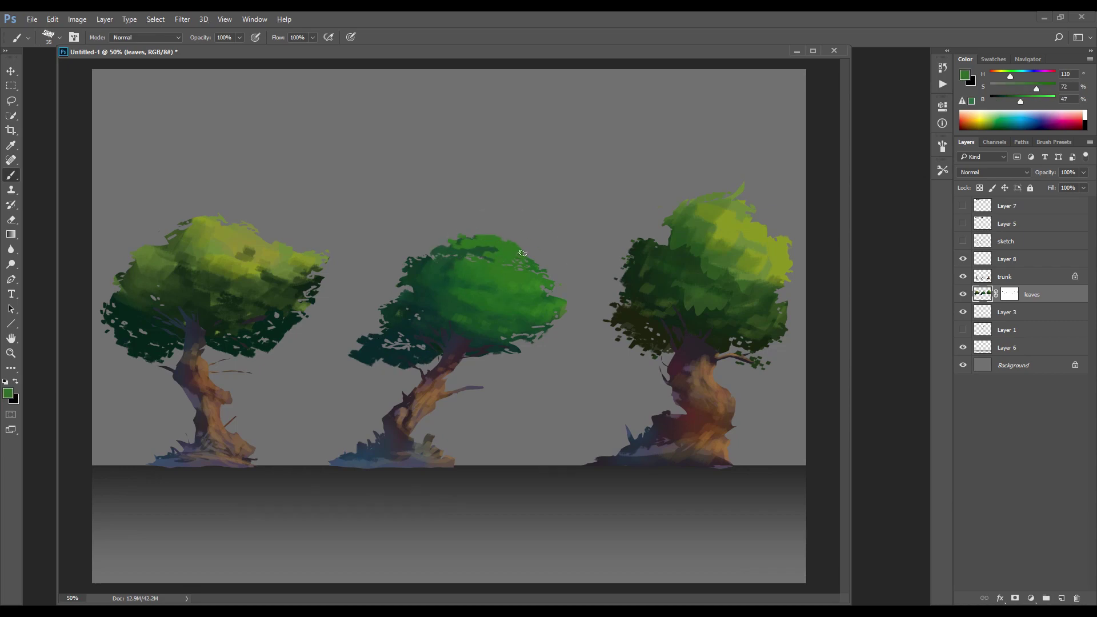
Paint sampled mid-green strokes over the new dark foliage at the lower left of the middle crown
{"action": "left_click", "coordinate": [447, 301], "text": "alt"}
{"action": "key", "text": "bracketright"}
{"action": "left_click_drag", "start_coordinate": [422, 325], "coordinate": [394, 330]}
{"action": "left_click_drag", "start_coordinate": [428, 346], "coordinate": [364, 343]}
{"action": "left_click_drag", "start_coordinate": [405, 312], "coordinate": [390, 307]}
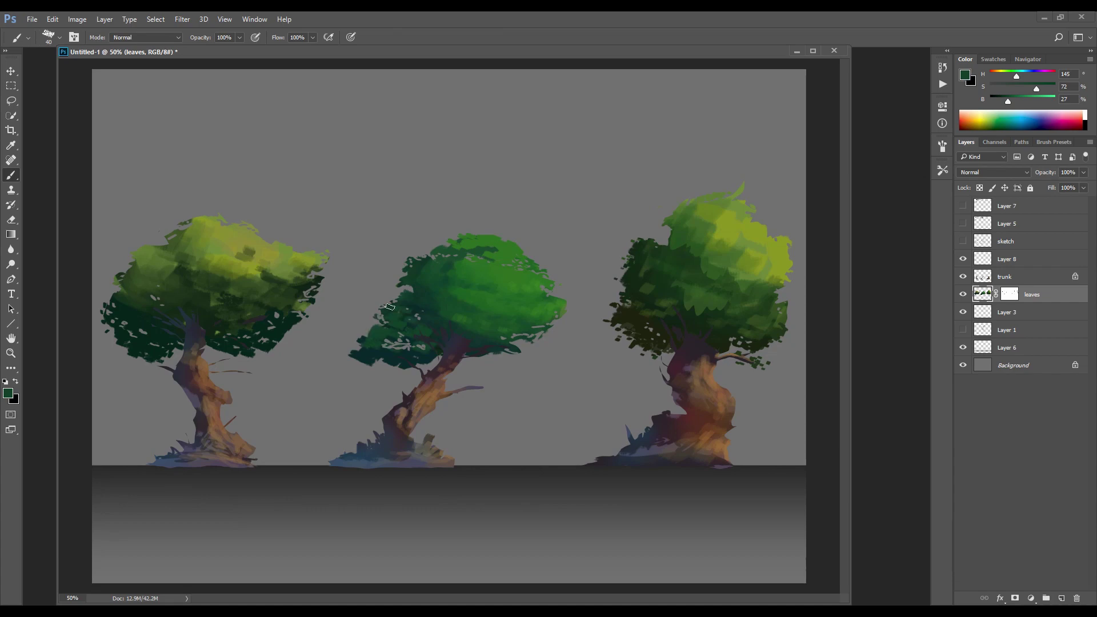
Paint sampled dark green shadow streaks across the right side and centre of the middle crown
{"action": "left_click", "coordinate": [486, 343], "text": "alt"}
{"action": "mouse_move", "coordinate": [514, 323]}
{"action": "left_mouse_down"}
{"action": "mouse_move", "coordinate": [559, 323]}
{"action": "mouse_move", "coordinate": [549, 317]}
{"action": "left_mouse_up"}
{"action": "left_click_drag", "start_coordinate": [514, 326], "coordinate": [462, 313]}
{"action": "key", "text": "bracketleft"}
{"action": "key", "text": "bracketleft"}
{"action": "left_click_drag", "start_coordinate": [445, 294], "coordinate": [455, 297]}
Deepen the shading on the left side of the middle crown with a larger brush and sampled dark greens
{"action": "left_click", "coordinate": [416, 267], "text": "alt"}
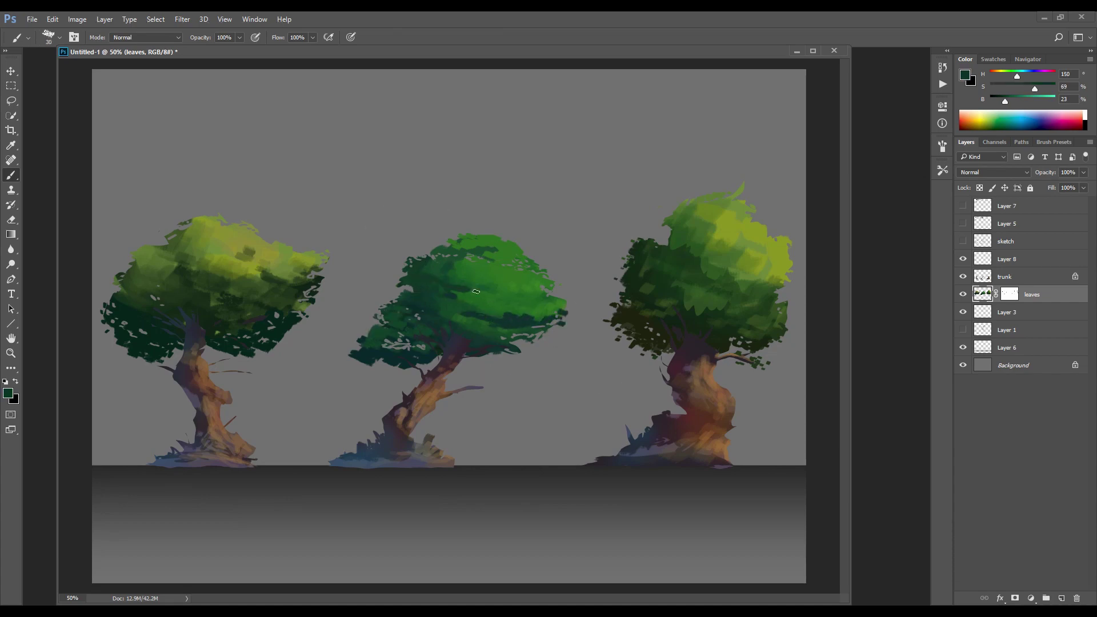
{"action": "key", "text": "bracketright"}
{"action": "key", "text": "bracketright"}
{"action": "key", "text": "bracketright"}
{"action": "left_click", "coordinate": [430, 300], "text": "alt"}
{"action": "left_click", "coordinate": [465, 334], "text": "alt"}
{"action": "left_click_drag", "start_coordinate": [392, 312], "coordinate": [410, 324]}
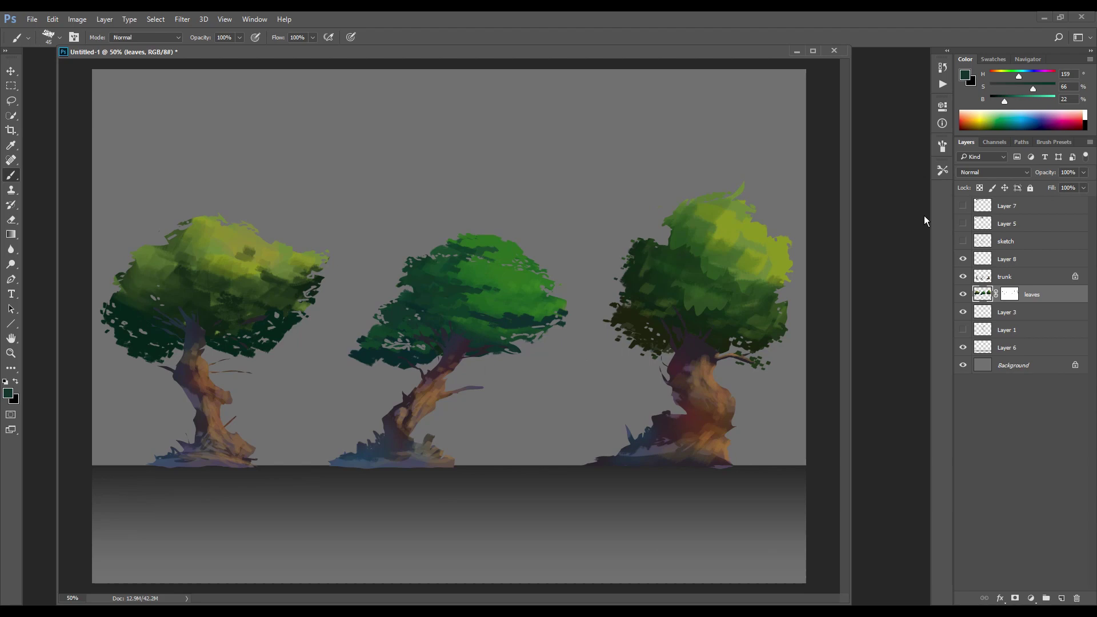
On Layer 8, sketch a white outline around the middle crown and a line at its side branch, then clear them
{"action": "left_click", "coordinate": [983, 261]}
{"action": "key", "text": "d"}
{"action": "key", "text": "x"}
{"action": "key", "text": "bracketleft"}
{"action": "key", "text": "bracketleft"}
{"action": "key", "text": "bracketleft"}
{"action": "key", "text": "bracketleft"}
{"action": "key", "text": "bracketleft"}
{"action": "key", "text": "bracketleft"}
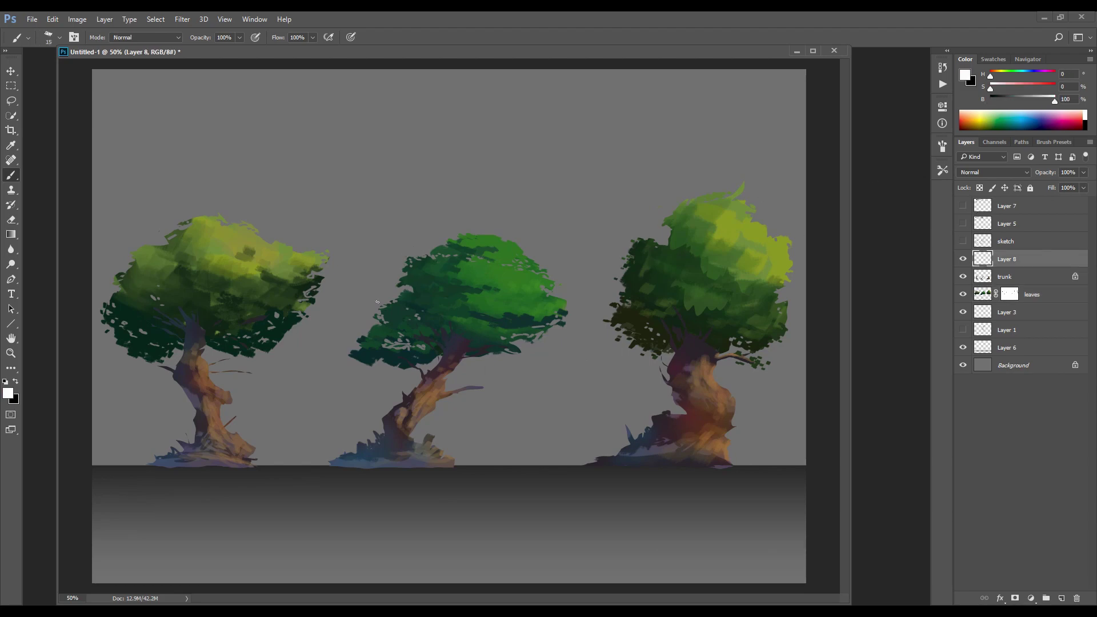
{"action": "mouse_move", "coordinate": [354, 334]}
{"action": "left_mouse_down"}
{"action": "mouse_move", "coordinate": [547, 290]}
{"action": "mouse_move", "coordinate": [381, 354]}
{"action": "left_mouse_up"}
{"action": "left_click_drag", "start_coordinate": [398, 364], "coordinate": [563, 301]}
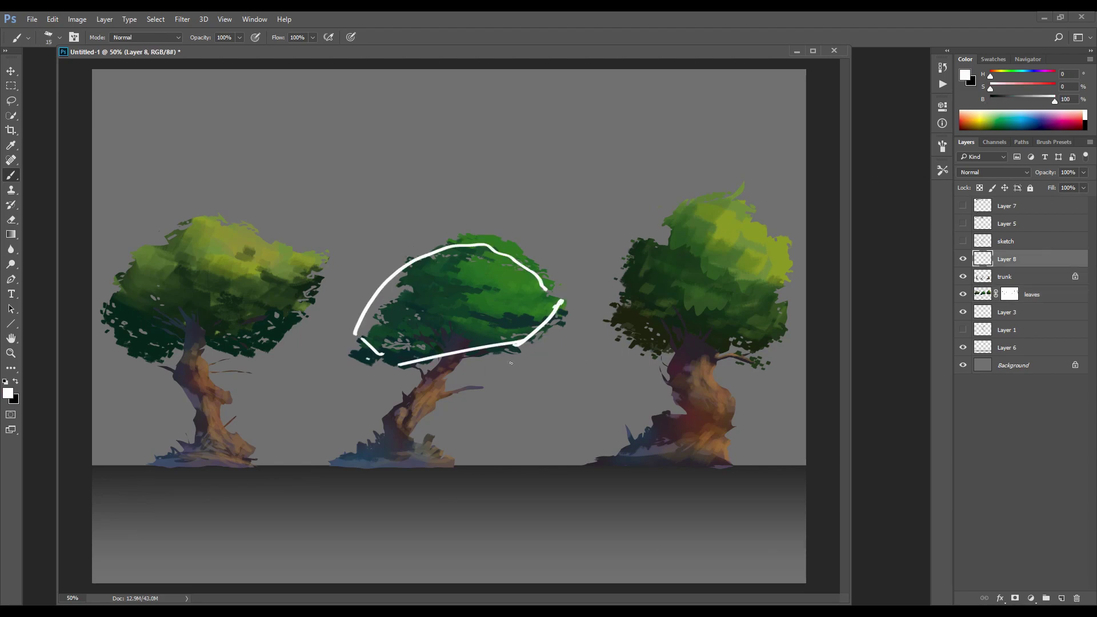
{"action": "mouse_move", "coordinate": [457, 394]}
{"action": "left_mouse_down"}
{"action": "mouse_move", "coordinate": [473, 377]}
{"action": "mouse_move", "coordinate": [524, 398]}
{"action": "mouse_move", "coordinate": [472, 387]}
{"action": "mouse_move", "coordinate": [512, 388]}
{"action": "left_mouse_up"}
{"action": "key", "text": "ctrl+a"}
{"action": "key", "text": "Delete"}
{"action": "key", "text": "ctrl+d"}
On the leaves layer, paint a small foliage cluster in sampled green on the middle tree's right side branch
{"action": "left_click", "coordinate": [984, 294]}
{"action": "left_click", "coordinate": [448, 302], "text": "alt"}
{"action": "key", "text": "bracketright"}
{"action": "key", "text": "bracketright"}
{"action": "key", "text": "bracketright"}
{"action": "key", "text": "bracketright"}
{"action": "key", "text": "bracketright"}
{"action": "key", "text": "bracketright"}
{"action": "key", "text": "bracketright"}
{"action": "key", "text": "bracketleft"}
{"action": "key", "text": "bracketleft"}
{"action": "key", "text": "bracketleft"}
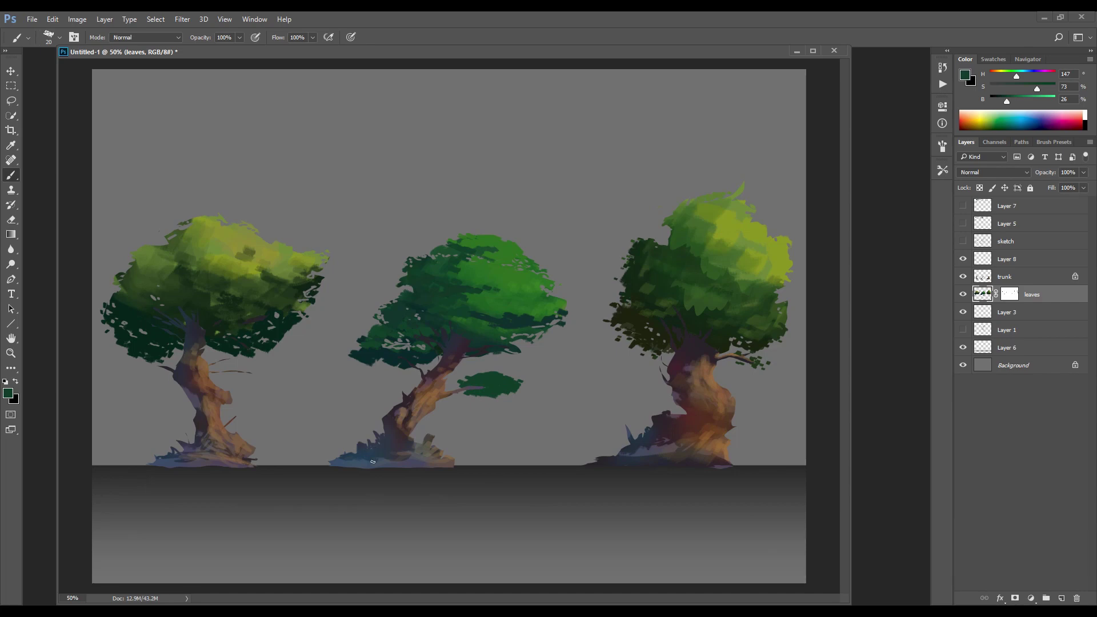
Lock the leaves layer's transparent pixels and shade the underside of the small foliage cluster with sampled dark teal
{"action": "left_click", "coordinate": [979, 187]}
{"action": "left_click", "coordinate": [480, 349], "text": "alt"}
{"action": "left_click_drag", "start_coordinate": [466, 389], "coordinate": [520, 386]}
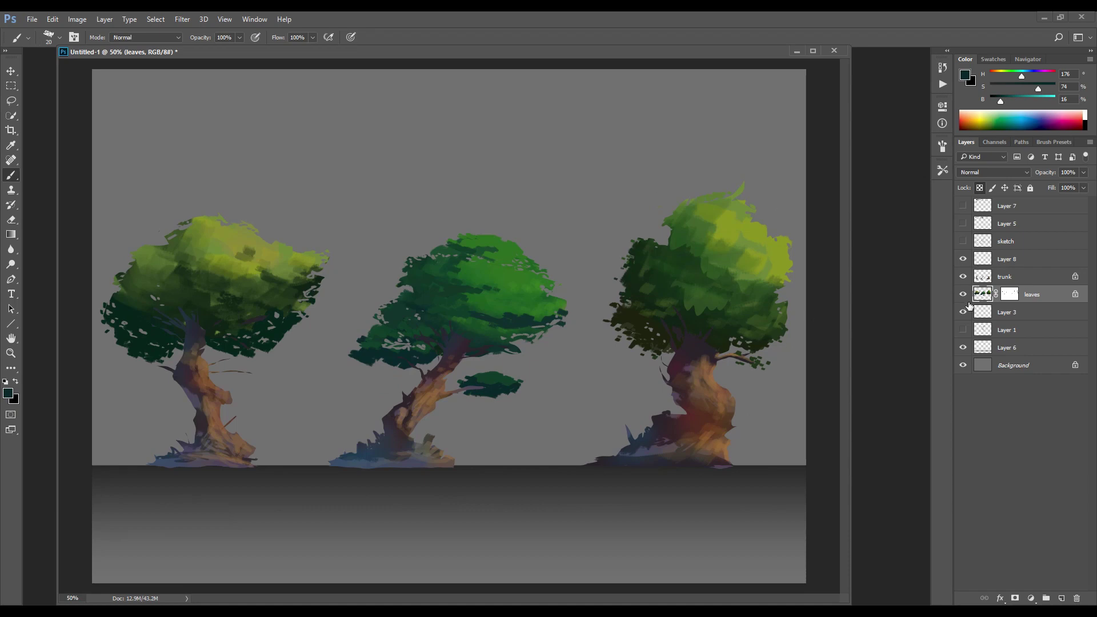
Unlock the leaves layer's transparent pixels and fill out the rightmost crown's lower edges with sampled dark olive foliage
{"action": "key", "text": "bracketright"}
{"action": "key", "text": "bracketright"}
{"action": "left_click", "coordinate": [634, 339], "text": "alt"}
{"action": "key", "text": "d"}
{"action": "key", "text": "x"}
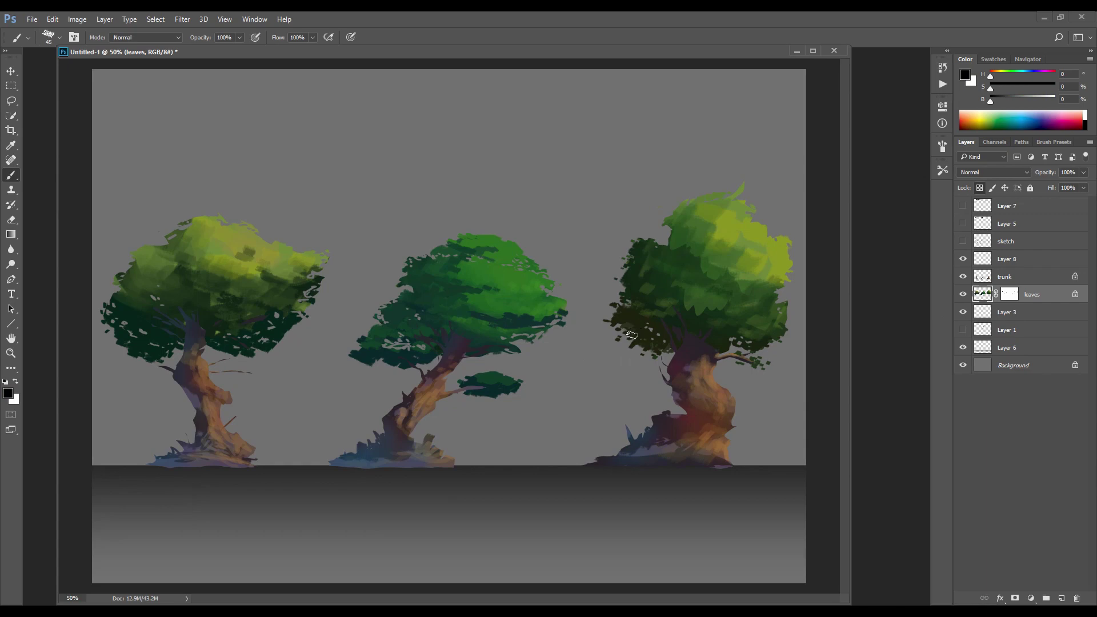
{"action": "left_click", "coordinate": [1008, 295]}
{"action": "key", "text": "x"}
{"action": "left_click", "coordinate": [982, 296]}
{"action": "left_click", "coordinate": [978, 187]}
{"action": "mouse_move", "coordinate": [645, 350]}
{"action": "left_mouse_down"}
{"action": "mouse_move", "coordinate": [666, 353]}
{"action": "mouse_move", "coordinate": [627, 345]}
{"action": "mouse_move", "coordinate": [676, 353]}
{"action": "left_mouse_up"}
{"action": "left_click", "coordinate": [756, 347], "text": "alt"}
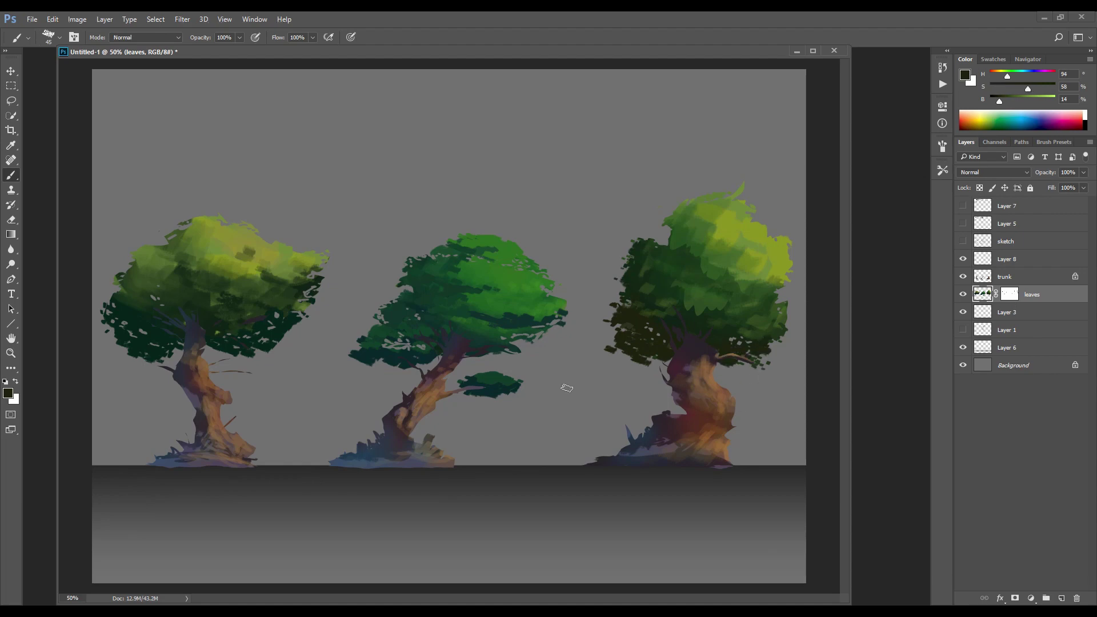
Lock the leaves layer's transparent pixels again and rename Layer 8 to notes
{"action": "left_click", "coordinate": [982, 276]}
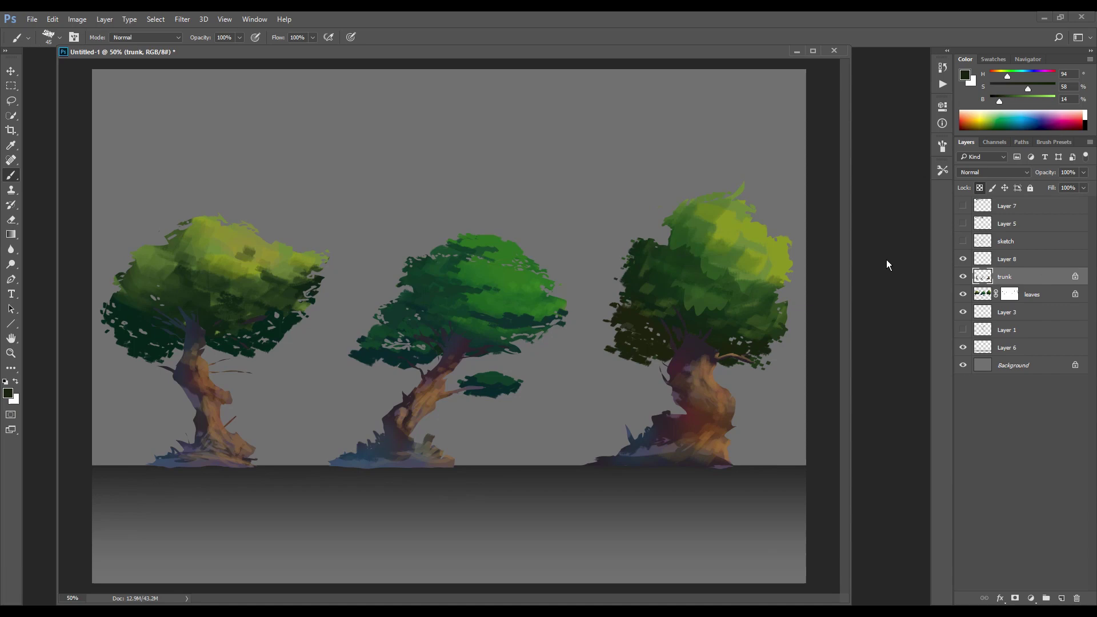
{"action": "double_click", "coordinate": [1007, 261]}
{"action": "type", "text": "notes"}
{"action": "key", "text": "Return"}
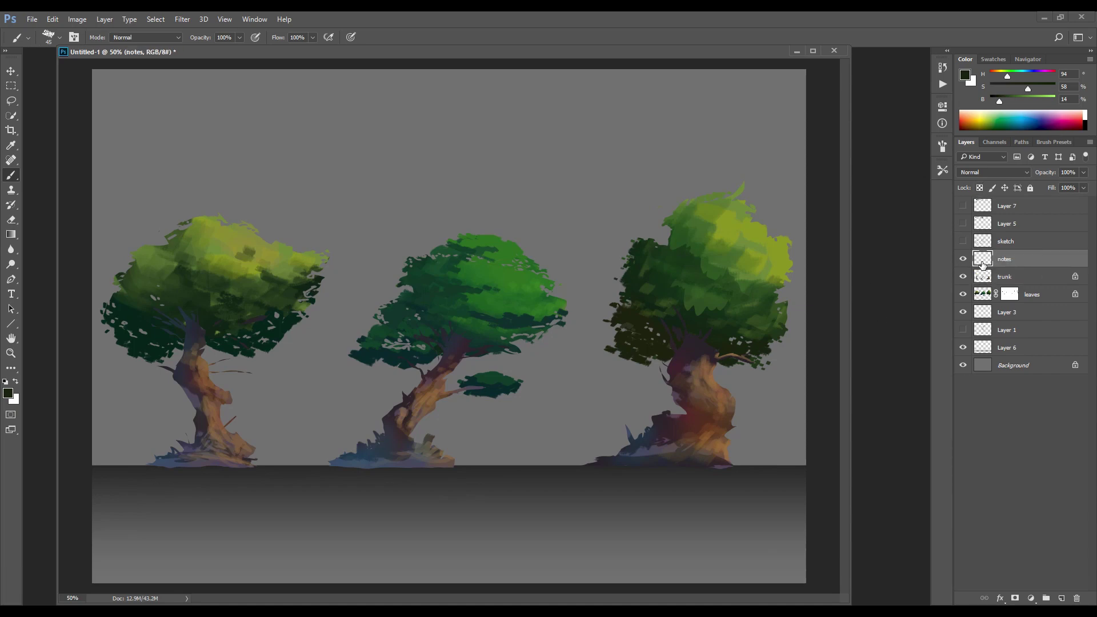
Delete Layer 7 and Layer 5, then show the sketch layer for comparison and hide it again
{"action": "mouse_move", "coordinate": [1012, 223]}
{"action": "left_mouse_down"}
{"action": "mouse_move", "coordinate": [1076, 597]}
{"action": "mouse_move", "coordinate": [984, 196]}
{"action": "left_mouse_up"}
{"action": "left_click", "coordinate": [963, 224]}
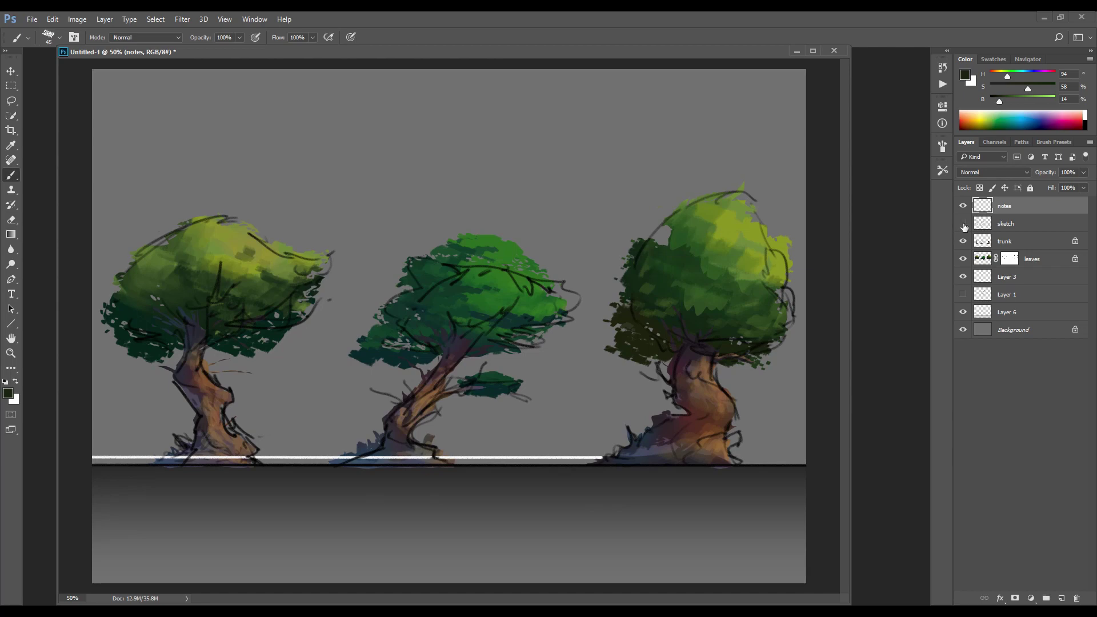
{"action": "left_click", "coordinate": [963, 224]}
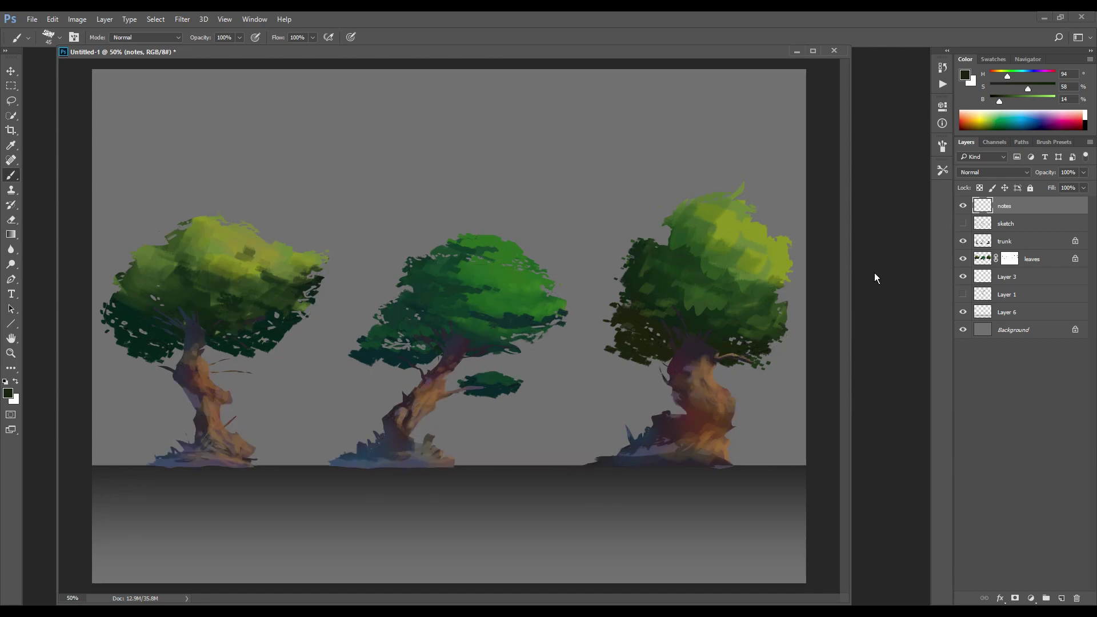
Save the document as tree_concept.psd in Photoshop format and make the leaves layer active
{"action": "key", "text": "ctrl+s"}
{"action": "type", "text": "tree_concept.psd"}
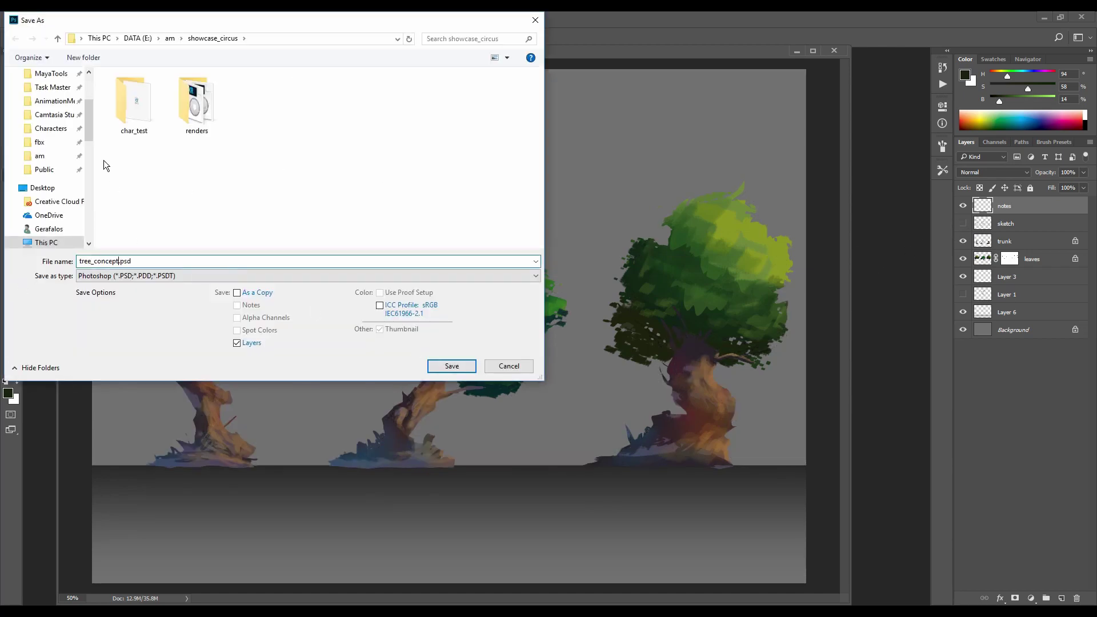
{"action": "left_click_drag", "start_coordinate": [89, 117], "coordinate": [92, 90]}
{"action": "left_click", "coordinate": [48, 147]}
{"action": "left_click", "coordinate": [450, 365]}
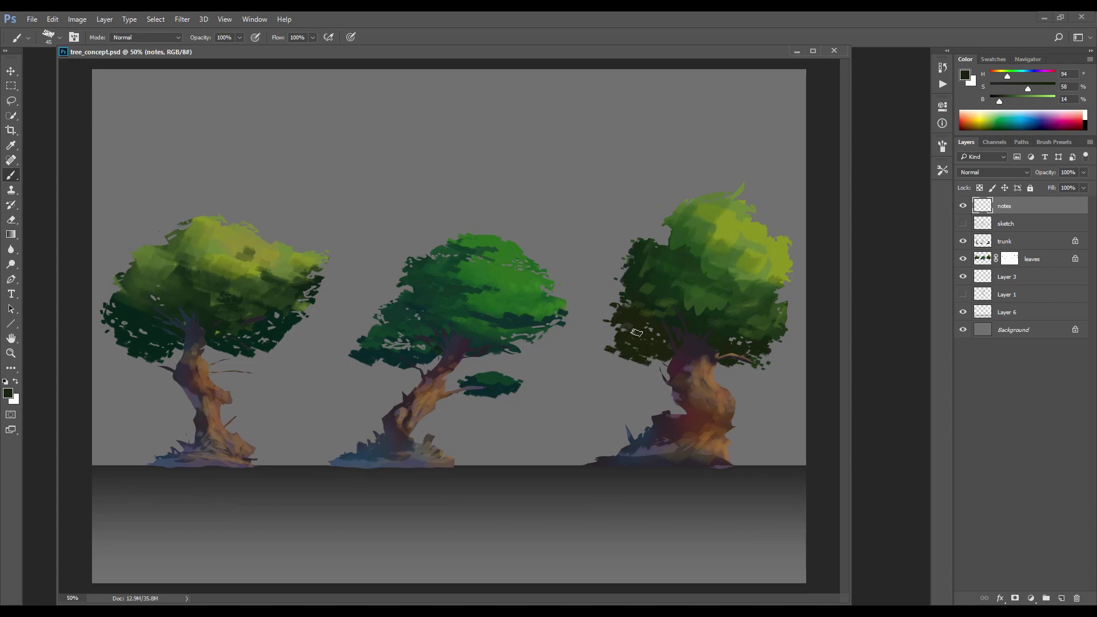
{"action": "left_click", "coordinate": [966, 262]}
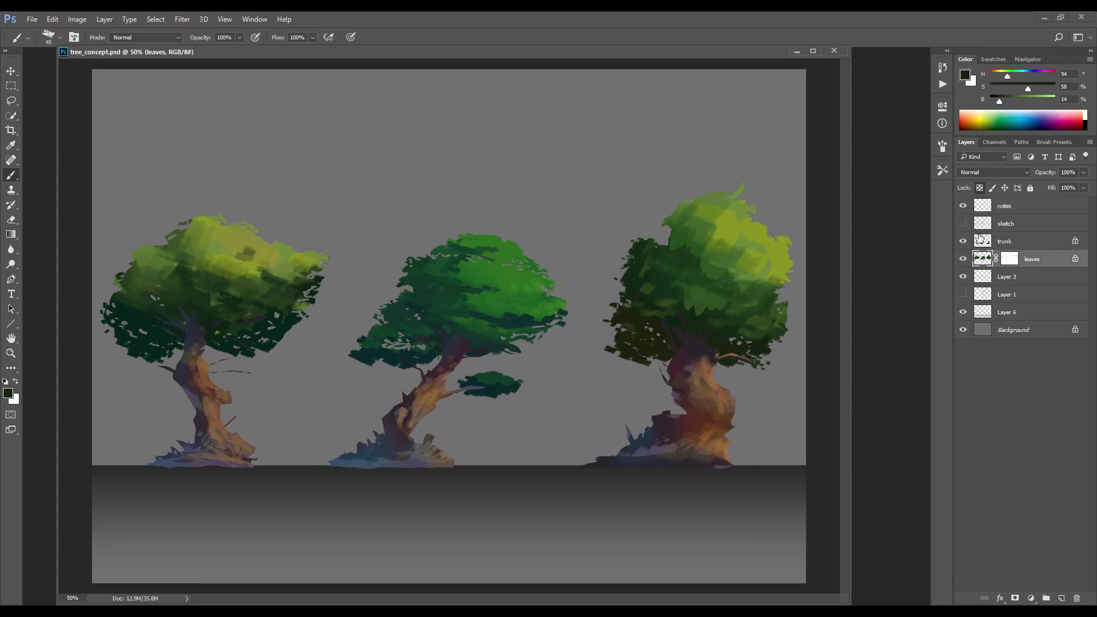
Add a new layer above the trunk layer and paint dark teal-green bushes around the base of the middle tree with sampled foliage colours
{"action": "left_click", "coordinate": [978, 240]}
{"action": "key", "text": "ctrl+shift+alt+n"}
{"action": "left_click", "coordinate": [491, 323], "text": "alt"}
{"action": "left_click", "coordinate": [475, 375], "text": "alt"}
{"action": "key", "text": "["}
{"action": "left_click_drag", "start_coordinate": [412, 439], "coordinate": [458, 458]}
{"action": "mouse_move", "coordinate": [361, 445]}
{"action": "left_mouse_down"}
{"action": "mouse_move", "coordinate": [340, 460]}
{"action": "mouse_move", "coordinate": [377, 455]}
{"action": "left_mouse_up"}
{"action": "left_click_drag", "start_coordinate": [334, 459], "coordinate": [348, 449]}
Paint sampled green ground foliage along both sides of the leftmost tree's roots
{"action": "left_click_drag", "start_coordinate": [237, 458], "coordinate": [279, 463]}
{"action": "left_click_drag", "start_coordinate": [176, 452], "coordinate": [156, 462]}
{"action": "mouse_move", "coordinate": [195, 455]}
{"action": "left_mouse_down"}
{"action": "mouse_move", "coordinate": [160, 461]}
{"action": "mouse_move", "coordinate": [150, 448]}
{"action": "left_mouse_up"}
{"action": "left_click", "coordinate": [251, 292], "text": "alt"}
{"action": "mouse_move", "coordinate": [157, 459]}
{"action": "left_mouse_down"}
{"action": "mouse_move", "coordinate": [140, 467]}
{"action": "mouse_move", "coordinate": [184, 462]}
{"action": "left_mouse_up"}
Mix a dark green with hue 107, saturation 63 and brightness 23, and paint low foliage around the rightmost tree's base
{"action": "left_click", "coordinate": [640, 448], "text": "alt"}
{"action": "key", "text": "n"}
{"action": "left_click_drag", "start_coordinate": [738, 218], "coordinate": [738, 223]}
{"action": "left_click_drag", "start_coordinate": [657, 238], "coordinate": [670, 234]}
{"action": "key", "text": "Return"}
{"action": "left_click_drag", "start_coordinate": [606, 453], "coordinate": [620, 452]}
{"action": "left_click_drag", "start_coordinate": [626, 442], "coordinate": [631, 454]}
{"action": "key", "text": "bracketleft"}
{"action": "key", "text": "bracketleft"}
{"action": "left_click_drag", "start_coordinate": [724, 451], "coordinate": [734, 461]}
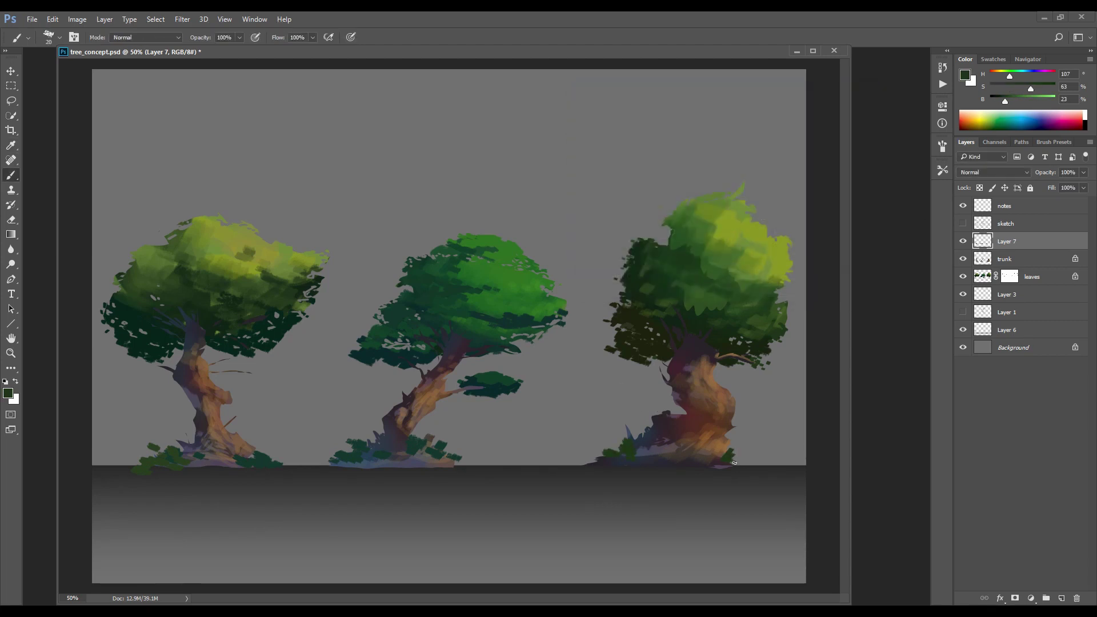
{"action": "key", "text": "bracketright"}
{"action": "left_click_drag", "start_coordinate": [601, 446], "coordinate": [593, 458]}
Add thin grass blades to the leftmost tree's ground foliage with a much smaller brush and colours sampled from the bushes
{"action": "key", "text": "bracketleft"}
{"action": "key", "text": "bracketleft"}
{"action": "key", "text": "bracketleft"}
{"action": "key", "text": "bracketleft"}
{"action": "key", "text": "bracketleft"}
{"action": "left_click", "coordinate": [257, 457], "text": "alt"}
{"action": "left_click_drag", "start_coordinate": [262, 454], "coordinate": [257, 443]}
{"action": "left_click", "coordinate": [172, 450], "text": "alt"}
{"action": "left_click_drag", "start_coordinate": [173, 452], "coordinate": [178, 442]}
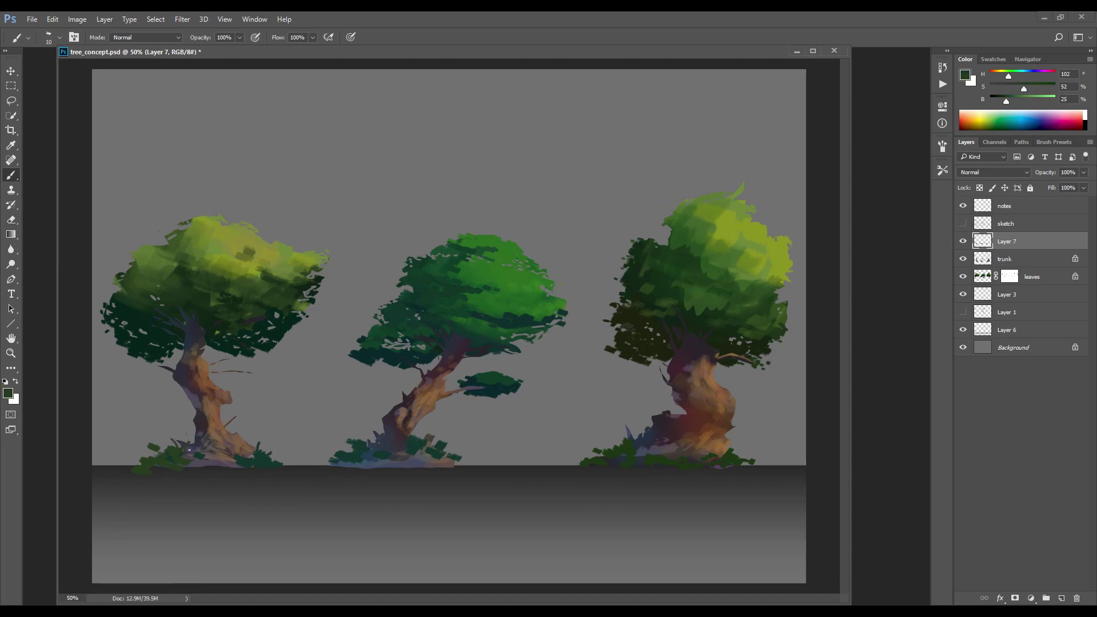
{"action": "left_click", "coordinate": [413, 439], "text": "alt"}
Save the document and rename the new foliage layer to ground_details
{"action": "key", "text": "ctrl+s"}
{"action": "double_click", "coordinate": [1016, 242]}
{"action": "type", "text": "ground_details"}
{"action": "key", "text": "Return"}
Load a square-tipped brush from the saved tool presets
{"action": "left_click", "coordinate": [942, 170]}
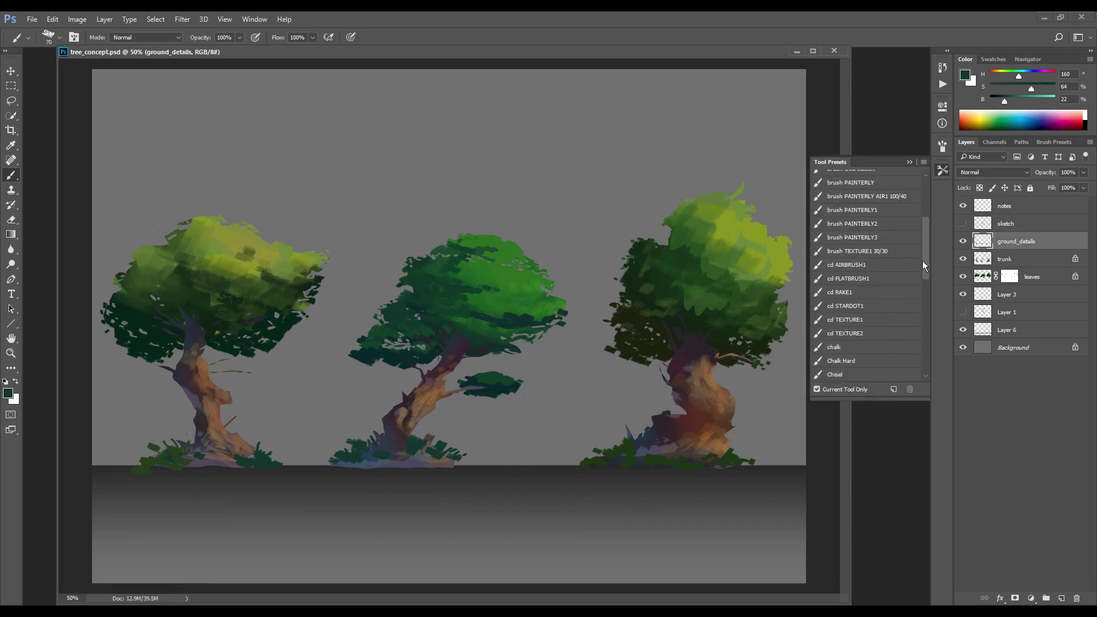
{"action": "scroll", "coordinate": [922, 260], "scroll_direction": "down", "scroll_amount": 10}
{"action": "left_click", "coordinate": [886, 283]}
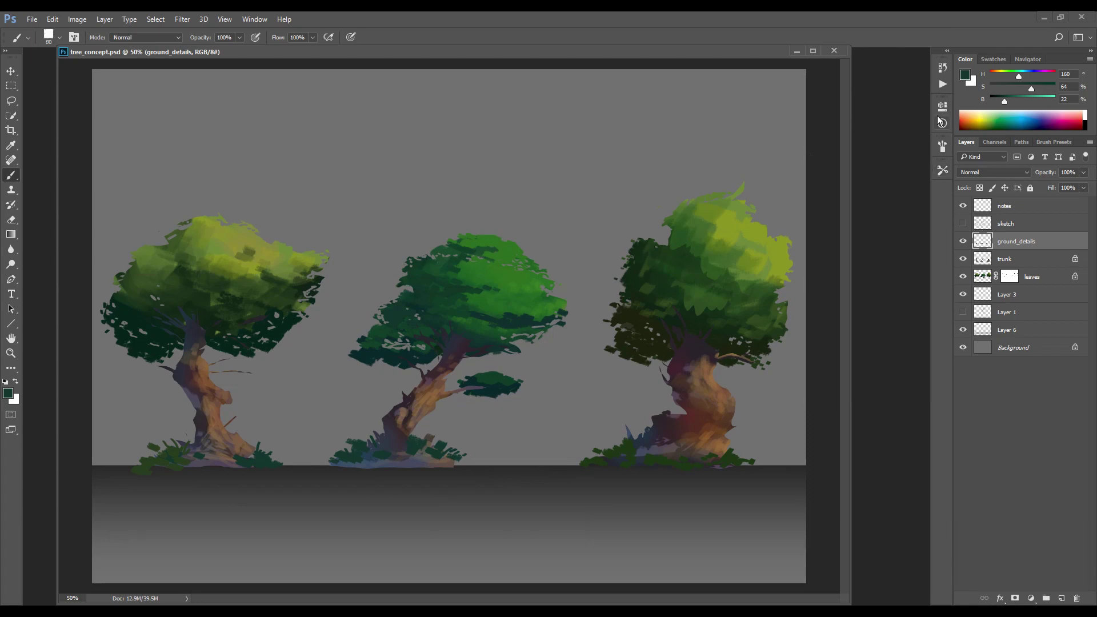
{"action": "left_click", "coordinate": [942, 147]}
{"action": "left_click", "coordinate": [819, 191]}
{"action": "left_click", "coordinate": [910, 138]}
Reduce the brush size, sample a mid green from the rightmost crown and make the leaves layer active
{"action": "key", "text": "bracketleft"}
{"action": "key", "text": "bracketleft"}
{"action": "key", "text": "bracketleft"}
{"action": "key", "text": "bracketleft"}
{"action": "key", "text": "bracketleft"}
{"action": "left_click", "coordinate": [704, 245], "text": "alt"}
{"action": "left_click", "coordinate": [679, 267]}
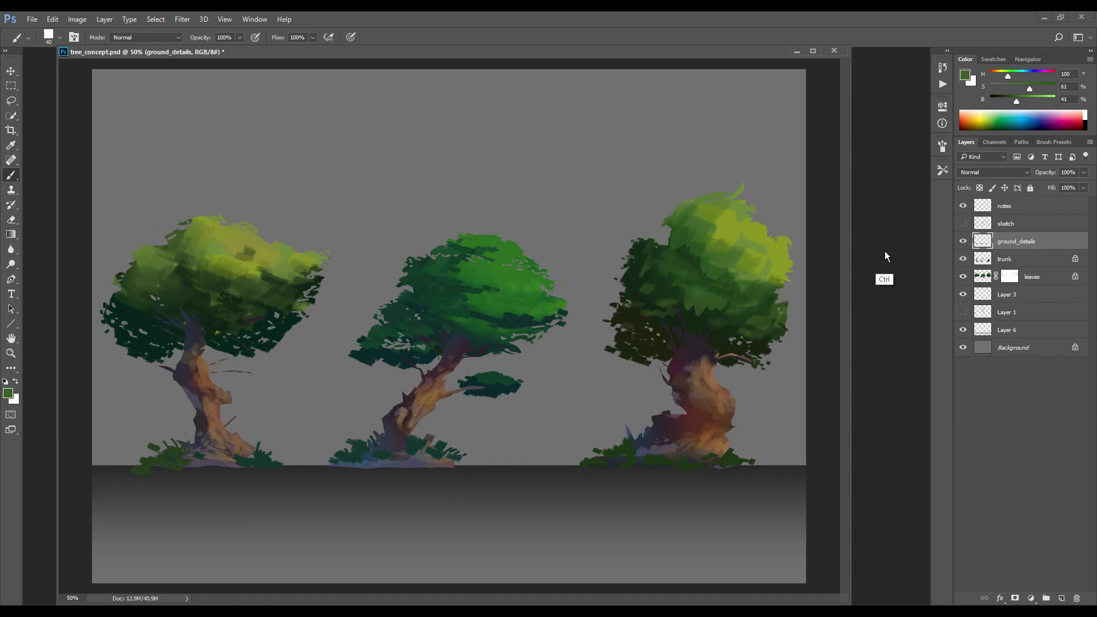
{"action": "left_click", "coordinate": [758, 243], "text": "ctrl"}
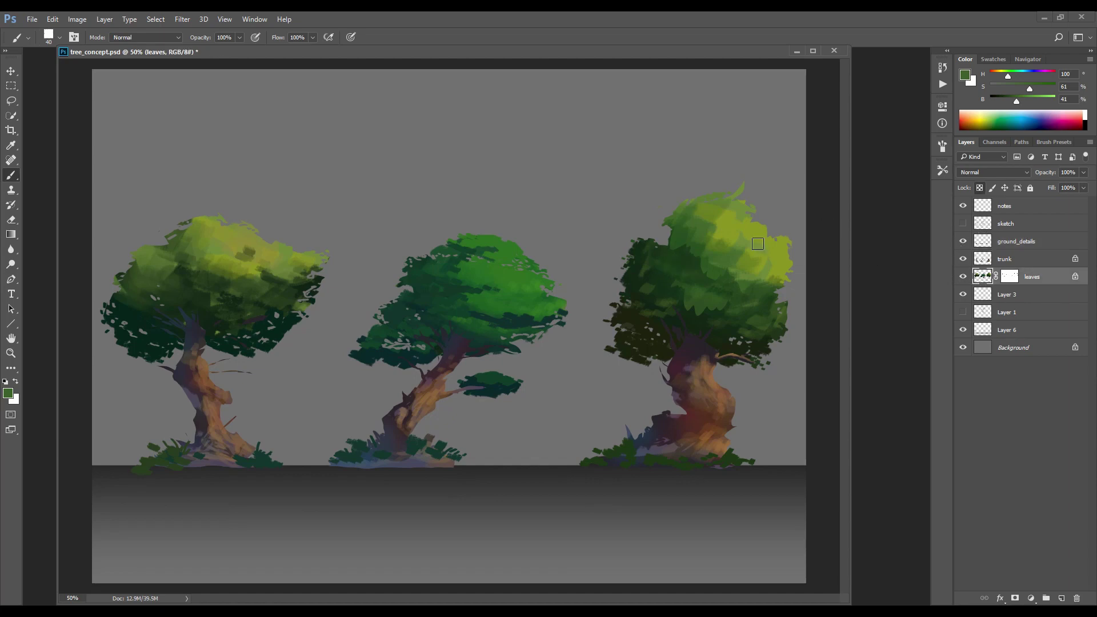
Widen the document window and brush the sampled green into the rightmost crown's lower foliage with a larger brush
{"action": "key", "text": "bracketright"}
{"action": "key", "text": "bracketright"}
{"action": "key", "text": "bracketright"}
{"action": "key", "text": "bracketright"}
{"action": "scroll", "coordinate": [649, 366], "scroll_direction": "up", "scroll_amount": 1}
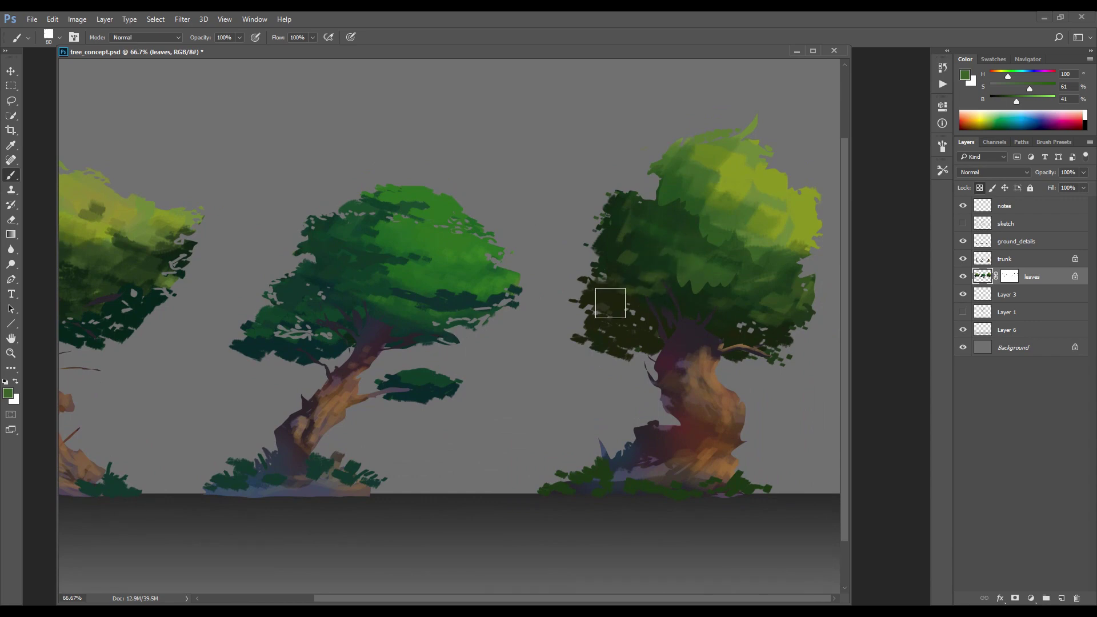
{"action": "left_click_drag", "start_coordinate": [851, 559], "coordinate": [906, 543]}
{"action": "left_click_drag", "start_coordinate": [690, 313], "coordinate": [603, 356]}
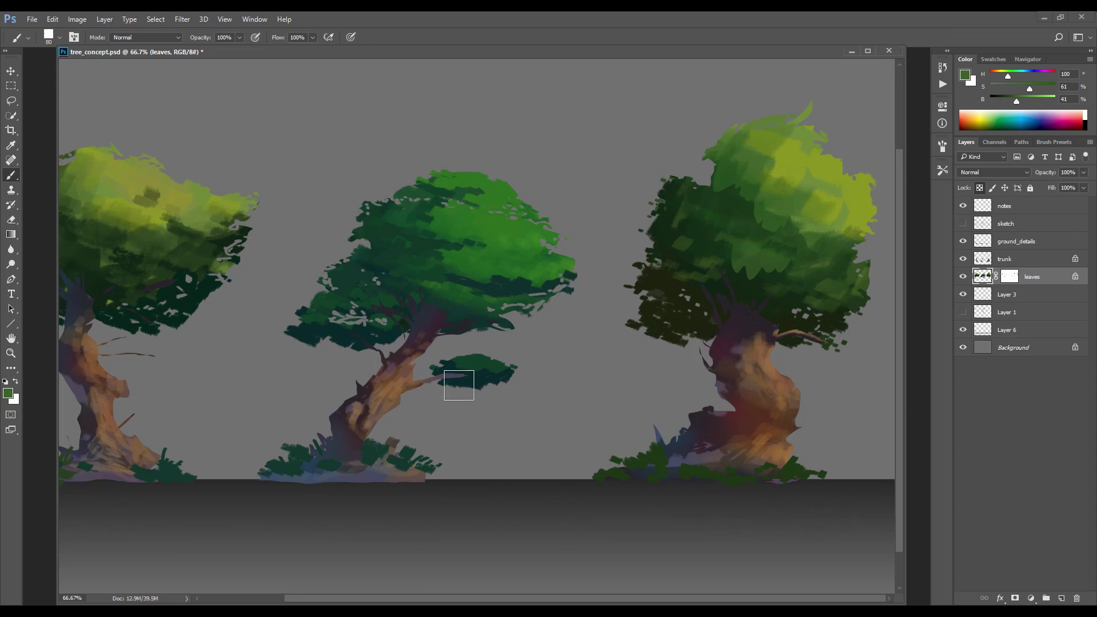
Sample the yellow-green 889d25 and blend highlights into the sunlit side of the rightmost crown
{"action": "key", "text": "bracketleft"}
{"action": "key", "text": "bracketleft"}
{"action": "key", "text": "bracketleft"}
{"action": "key", "text": "bracketleft"}
{"action": "left_click", "coordinate": [846, 132], "text": "alt"}
{"action": "left_click", "coordinate": [965, 75]}
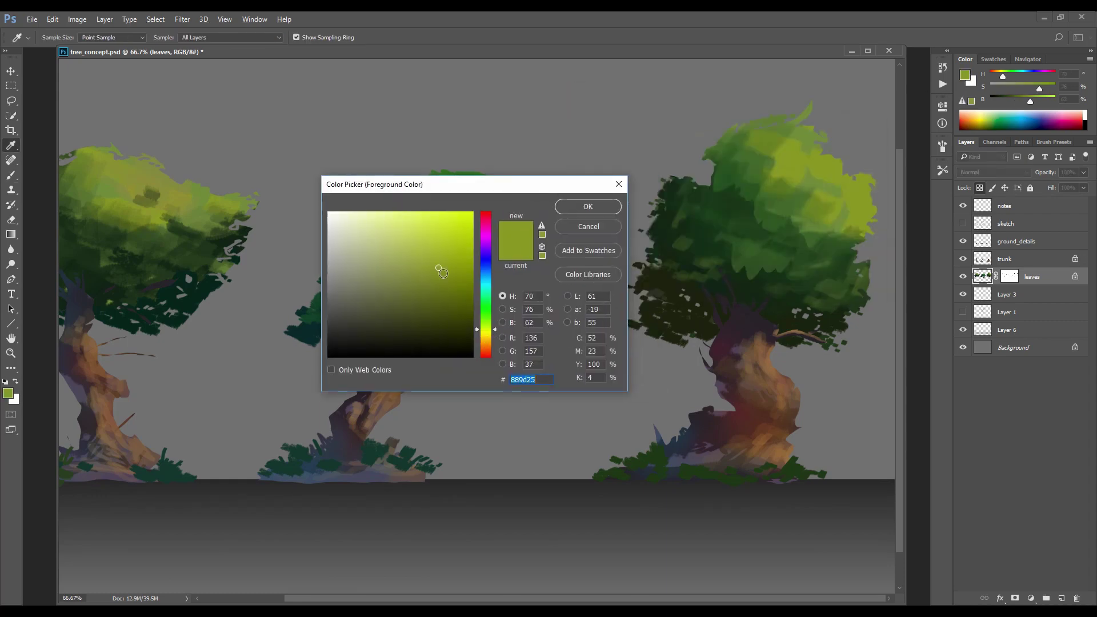
{"action": "key", "text": "Return"}
{"action": "key", "text": "b"}
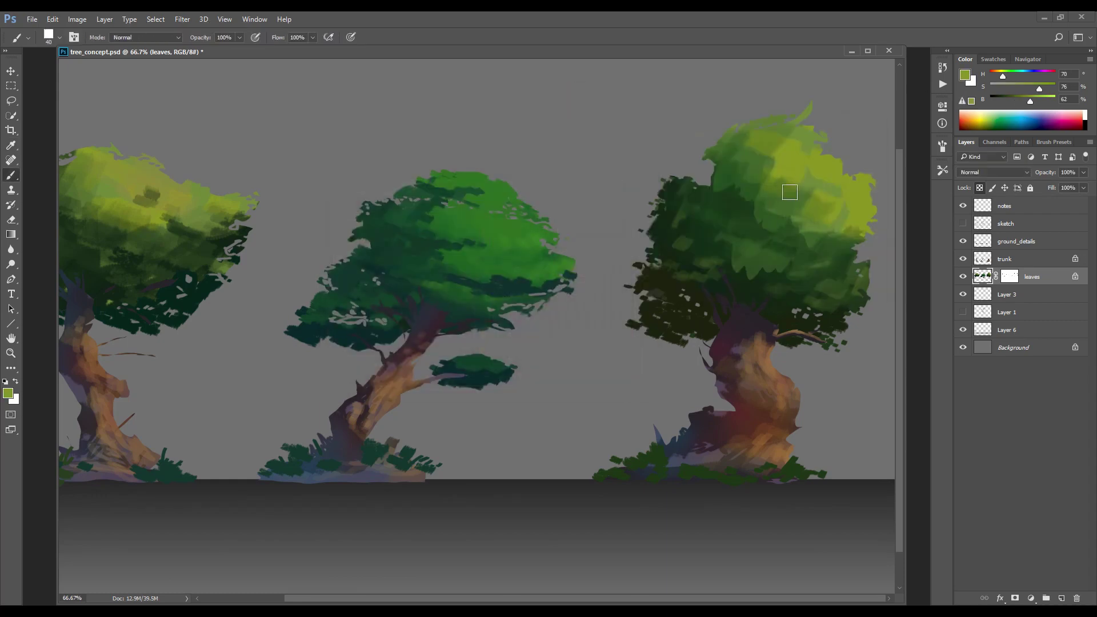
{"action": "key", "text": "bracketleft"}
Mix a dark olive with hue 71, saturation 71 and brightness 11 for the rightmost crown's underside shadows
{"action": "left_click", "coordinate": [663, 323], "text": "alt"}
{"action": "left_click", "coordinate": [964, 75]}
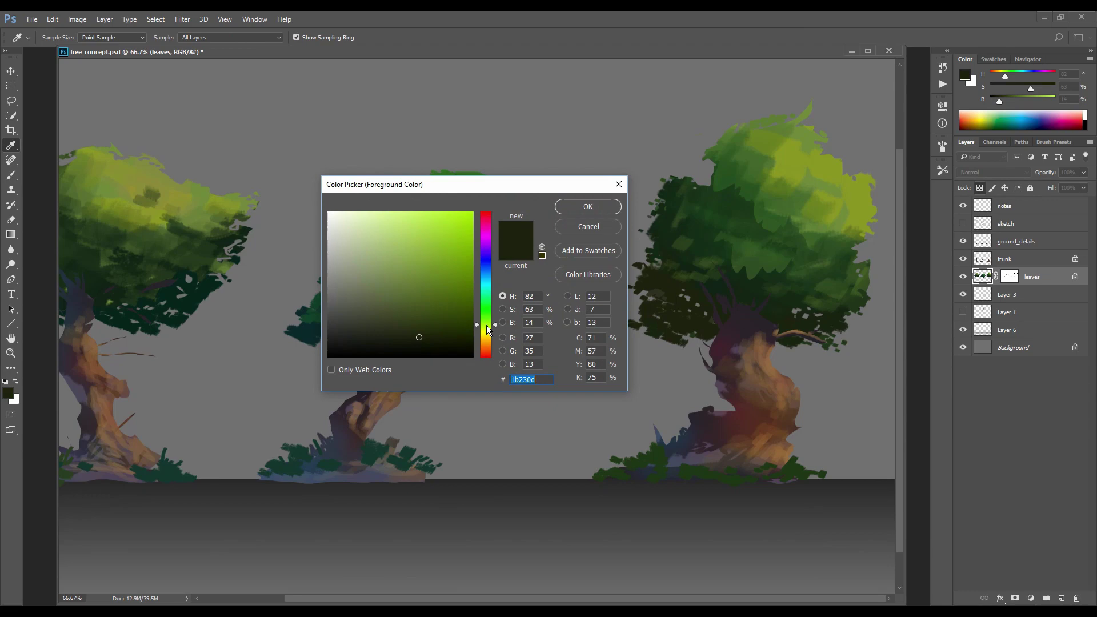
{"action": "left_click", "coordinate": [487, 329]}
{"action": "left_click", "coordinate": [430, 339]}
{"action": "key", "text": "Return"}
{"action": "key", "text": "b"}
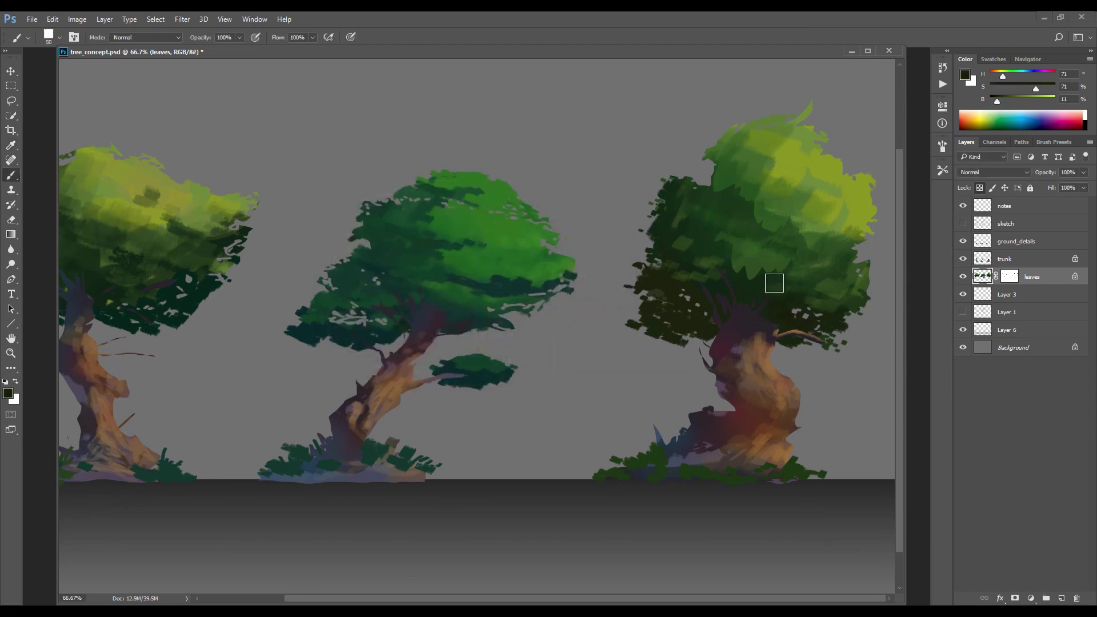
Mix a cooler green with hue 140, saturation 66 and brightness 28 from a colour sampled on the rightmost crown
{"action": "left_click", "coordinate": [728, 199], "text": "alt"}
{"action": "key", "text": "n"}
{"action": "left_click_drag", "start_coordinate": [489, 310], "coordinate": [490, 301]}
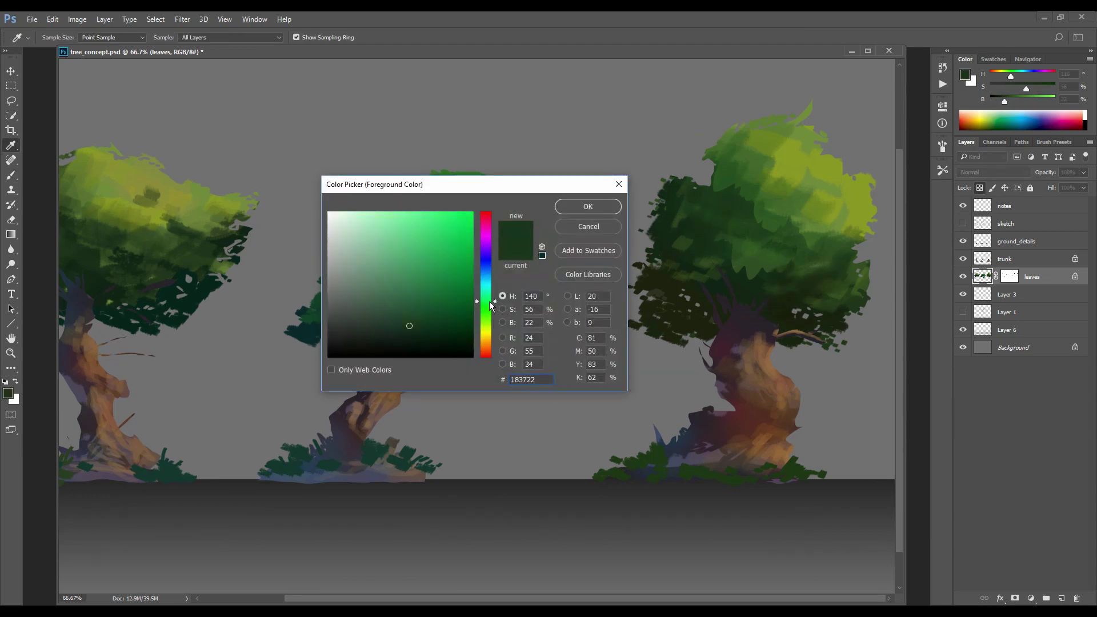
{"action": "left_click", "coordinate": [421, 329]}
{"action": "left_click_drag", "start_coordinate": [420, 328], "coordinate": [424, 316]}
{"action": "left_click", "coordinate": [600, 209]}
{"action": "left_click", "coordinate": [588, 207]}
{"action": "key", "text": "b"}
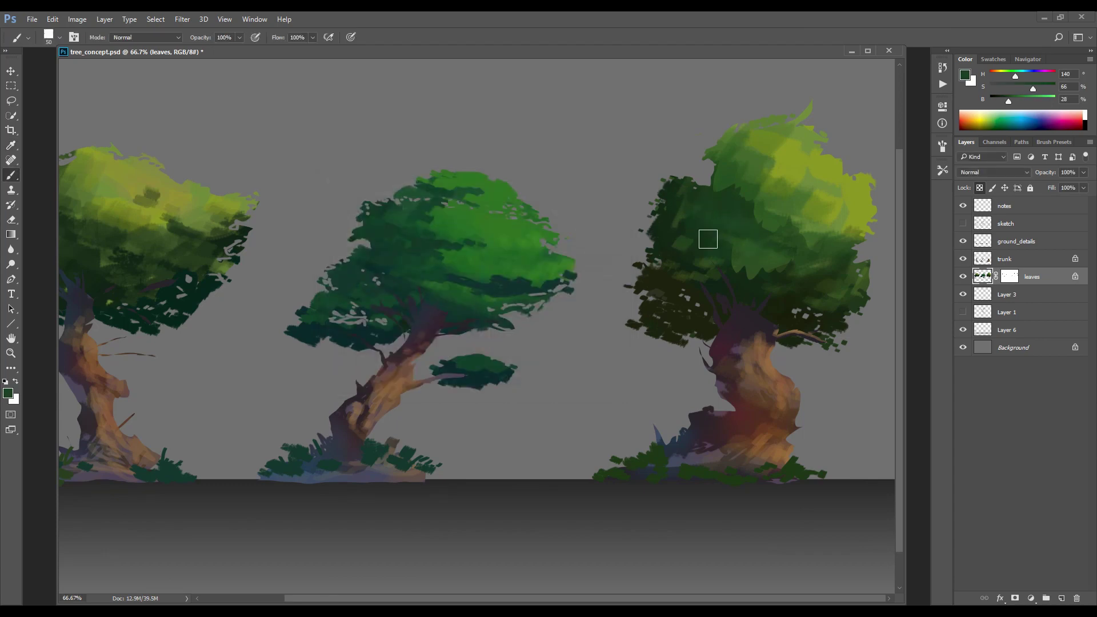
Mix a teal with hue 160, saturation 72 and brightness 38, and paint it over the rightmost crown's shaded left lobe
{"action": "key", "text": "n"}
{"action": "left_click_drag", "start_coordinate": [489, 301], "coordinate": [490, 293]}
{"action": "left_click_drag", "start_coordinate": [419, 314], "coordinate": [432, 302]}
{"action": "left_click", "coordinate": [588, 209]}
{"action": "left_click_drag", "start_coordinate": [683, 188], "coordinate": [718, 229]}
{"action": "key", "text": "bracketleft"}
{"action": "key", "text": "bracketleft"}
{"action": "key", "text": "bracketleft"}
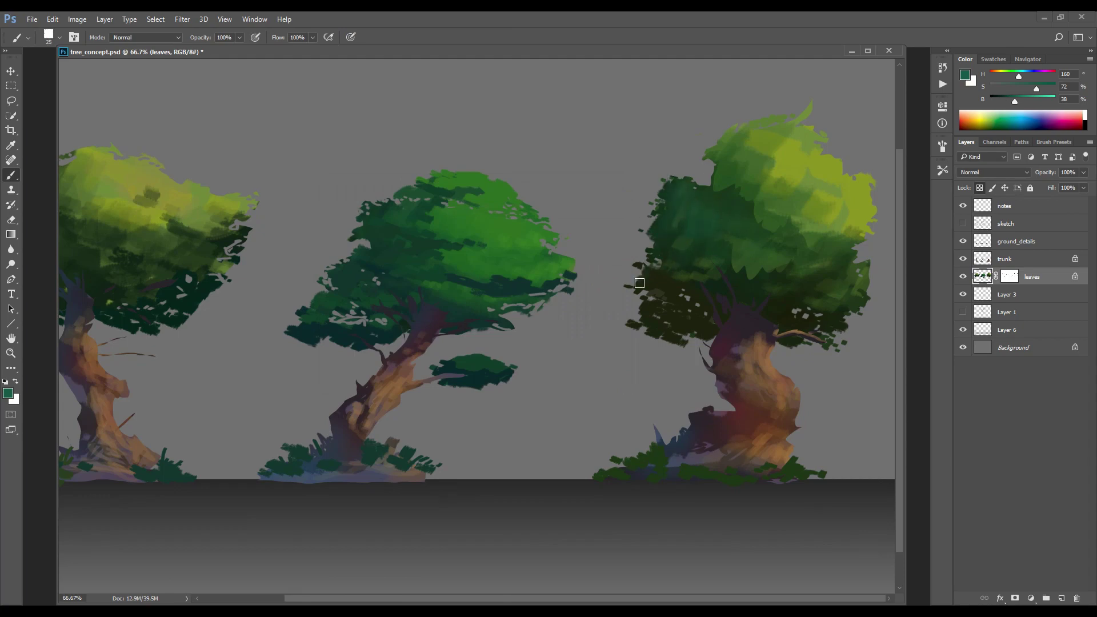
Blend sampled dark greens through the rightmost crown's lower foliage and up the left edge of its upper lobe
{"action": "left_click", "coordinate": [677, 314], "text": "alt"}
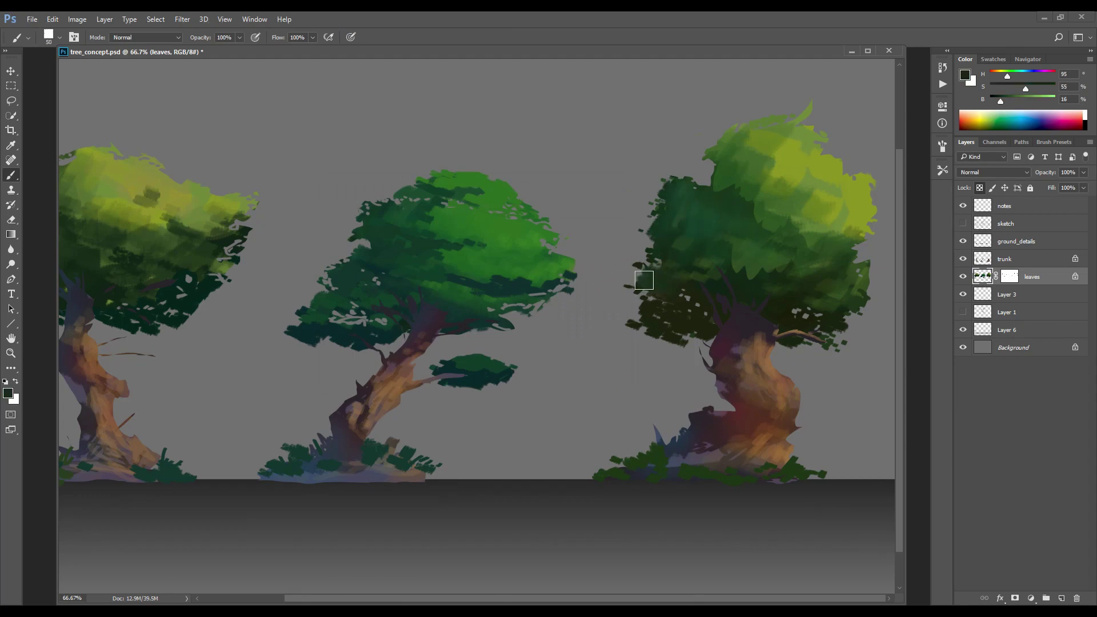
{"action": "left_click", "coordinate": [776, 275], "text": "alt"}
{"action": "key", "text": "bracketleft"}
{"action": "key", "text": "bracketleft"}
{"action": "key", "text": "bracketleft"}
{"action": "key", "text": "bracketleft"}
{"action": "mouse_move", "coordinate": [721, 181]}
{"action": "left_mouse_down"}
{"action": "mouse_move", "coordinate": [751, 187]}
{"action": "mouse_move", "coordinate": [796, 141]}
{"action": "mouse_move", "coordinate": [753, 171]}
{"action": "mouse_move", "coordinate": [734, 161]}
{"action": "mouse_move", "coordinate": [801, 196]}
{"action": "mouse_move", "coordinate": [767, 160]}
{"action": "mouse_move", "coordinate": [734, 152]}
{"action": "mouse_move", "coordinate": [792, 107]}
{"action": "left_mouse_up"}
Soften the transition into the rightmost crown's highlights with sampled light greens
{"action": "left_click", "coordinate": [736, 159], "text": "alt"}
{"action": "key", "text": "bracketleft"}
{"action": "key", "text": "bracketright"}
{"action": "key", "text": "bracketright"}
{"action": "key", "text": "bracketright"}
{"action": "left_click", "coordinate": [797, 161], "text": "alt"}
{"action": "mouse_move", "coordinate": [801, 153]}
{"action": "left_mouse_down"}
{"action": "mouse_move", "coordinate": [784, 137]}
{"action": "mouse_move", "coordinate": [811, 141]}
{"action": "left_mouse_up"}
{"action": "left_click", "coordinate": [807, 179], "text": "alt"}
{"action": "mouse_move", "coordinate": [833, 206]}
{"action": "left_mouse_down"}
{"action": "mouse_move", "coordinate": [813, 164]}
{"action": "mouse_move", "coordinate": [853, 208]}
{"action": "left_mouse_up"}
Sample the brightest yellow-green and paint highlight strokes across the top of the rightmost crown
{"action": "left_click", "coordinate": [818, 162], "text": "alt"}
{"action": "key", "text": "bracketleft"}
{"action": "key", "text": "bracketleft"}
{"action": "key", "text": "bracketleft"}
{"action": "key", "text": "bracketleft"}
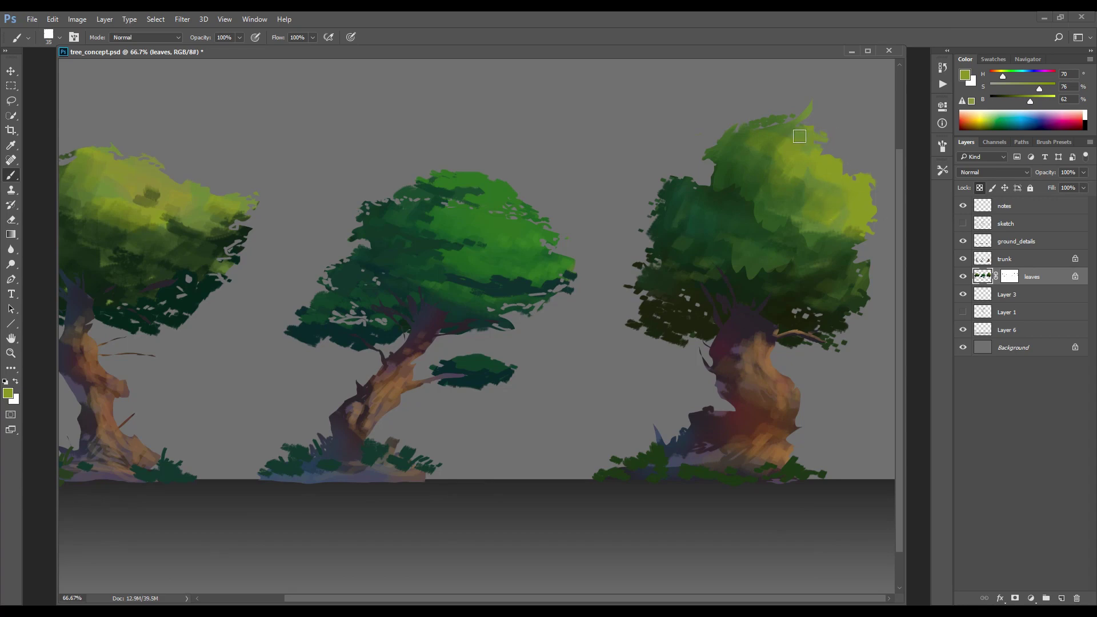
{"action": "left_click_drag", "start_coordinate": [799, 137], "coordinate": [773, 144]}
{"action": "key", "text": "bracketright"}
{"action": "key", "text": "bracketright"}
{"action": "key", "text": "bracketright"}
{"action": "key", "text": "bracketright"}
{"action": "key", "text": "bracketright"}
{"action": "key", "text": "bracketright"}
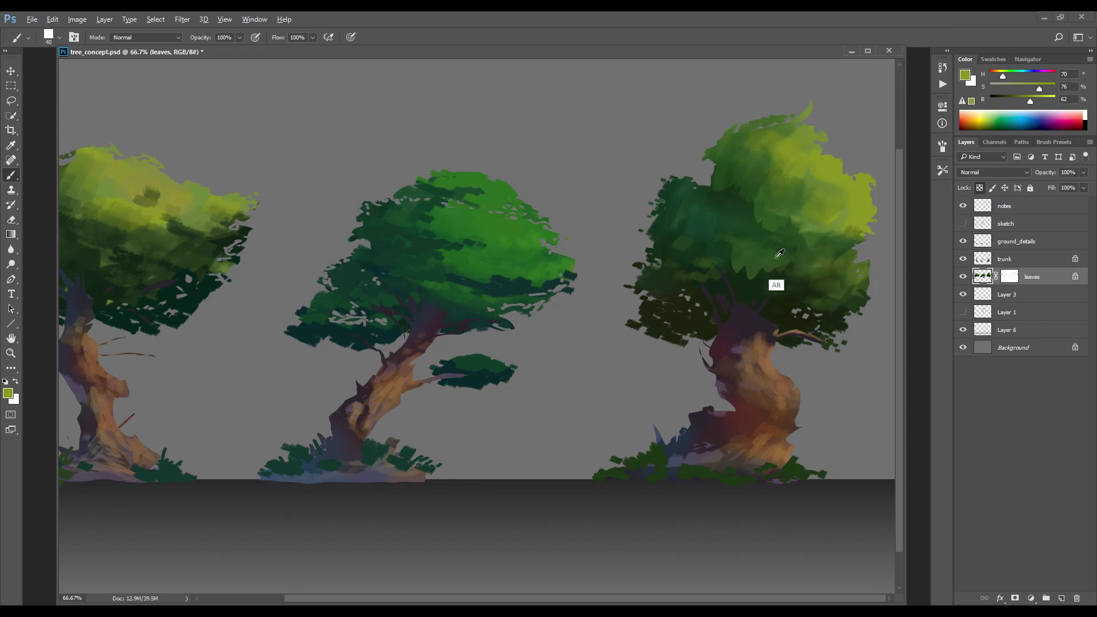
Mix a green with hue 104, saturation 64 and brightness 43, and blend it into the rightmost crown's middle and lower foliage
{"action": "left_click", "coordinate": [776, 283], "text": "alt"}
{"action": "key", "text": "n"}
{"action": "mouse_move", "coordinate": [423, 295]}
{"action": "left_mouse_down"}
{"action": "mouse_move", "coordinate": [416, 304]}
{"action": "mouse_move", "coordinate": [421, 294]}
{"action": "left_mouse_up"}
{"action": "left_click", "coordinate": [587, 207]}
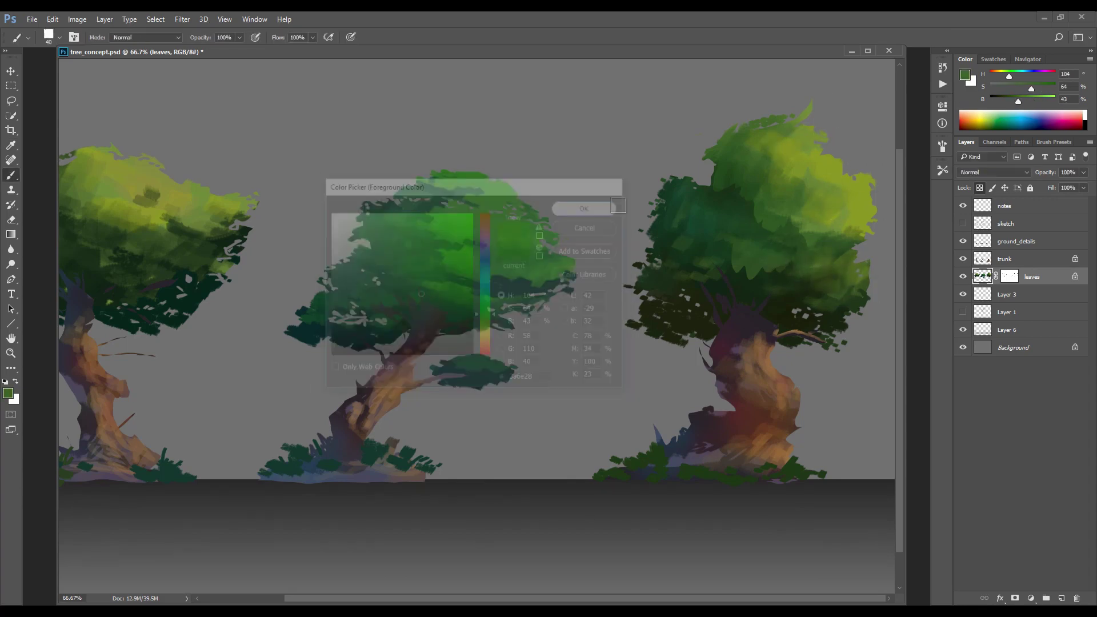
{"action": "left_click_drag", "start_coordinate": [775, 251], "coordinate": [765, 244]}
{"action": "key", "text": "bracketright"}
{"action": "key", "text": "bracketright"}
{"action": "key", "text": "bracketright"}
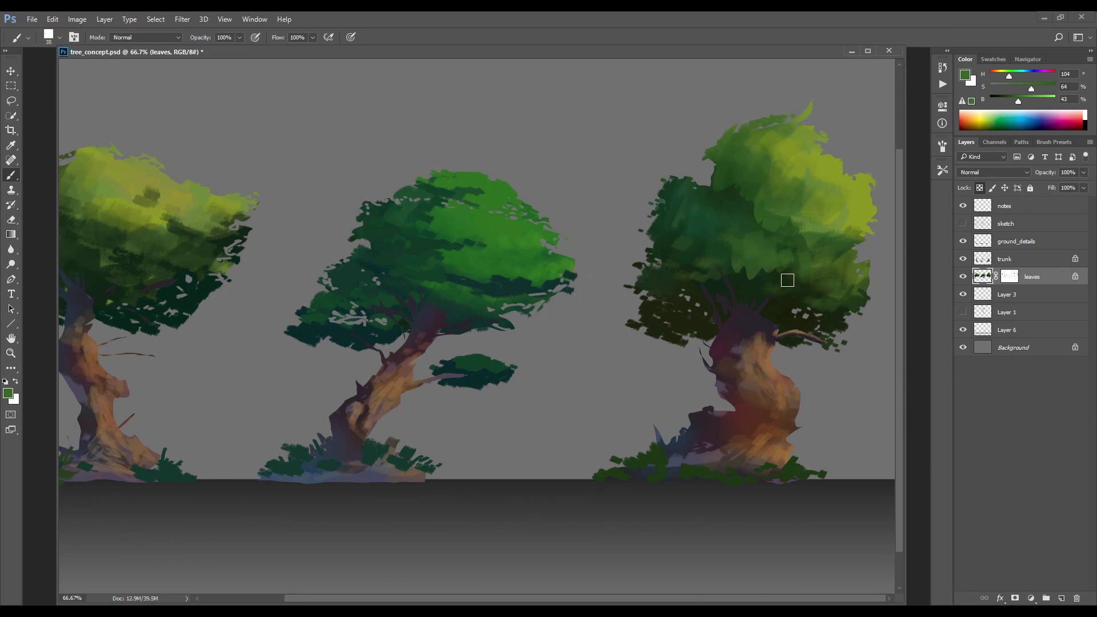
{"action": "left_click_drag", "start_coordinate": [788, 280], "coordinate": [764, 280]}
{"action": "key", "text": "bracketleft"}
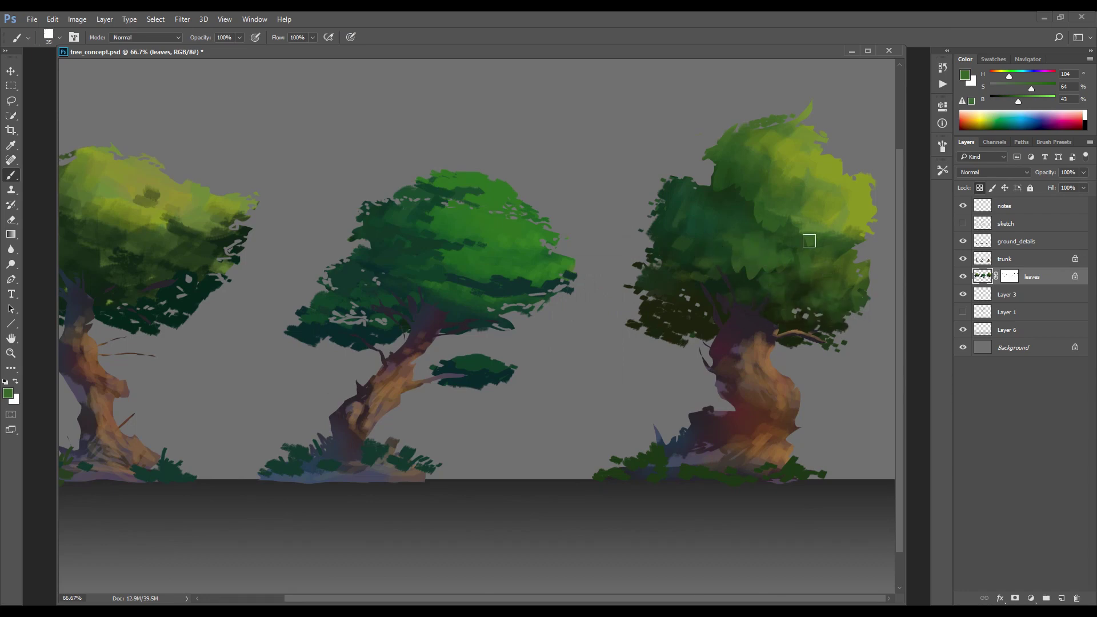
Hide the trunk layer to inspect the foliage behind it, then show it again
{"action": "left_click", "coordinate": [983, 262]}
{"action": "left_click", "coordinate": [964, 260]}
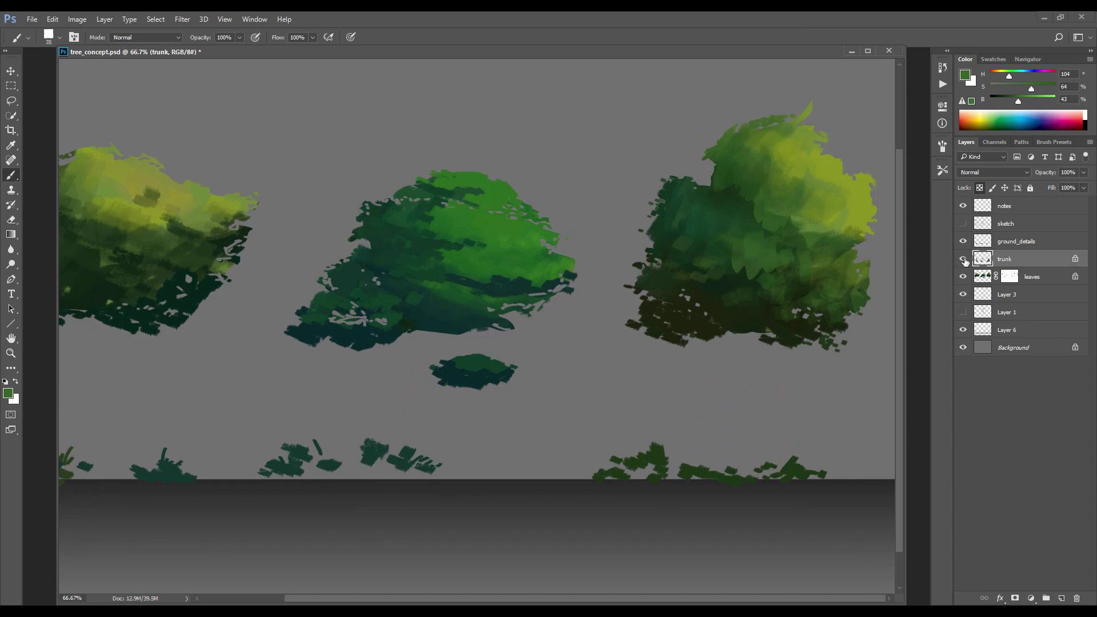
{"action": "left_click", "coordinate": [963, 259]}
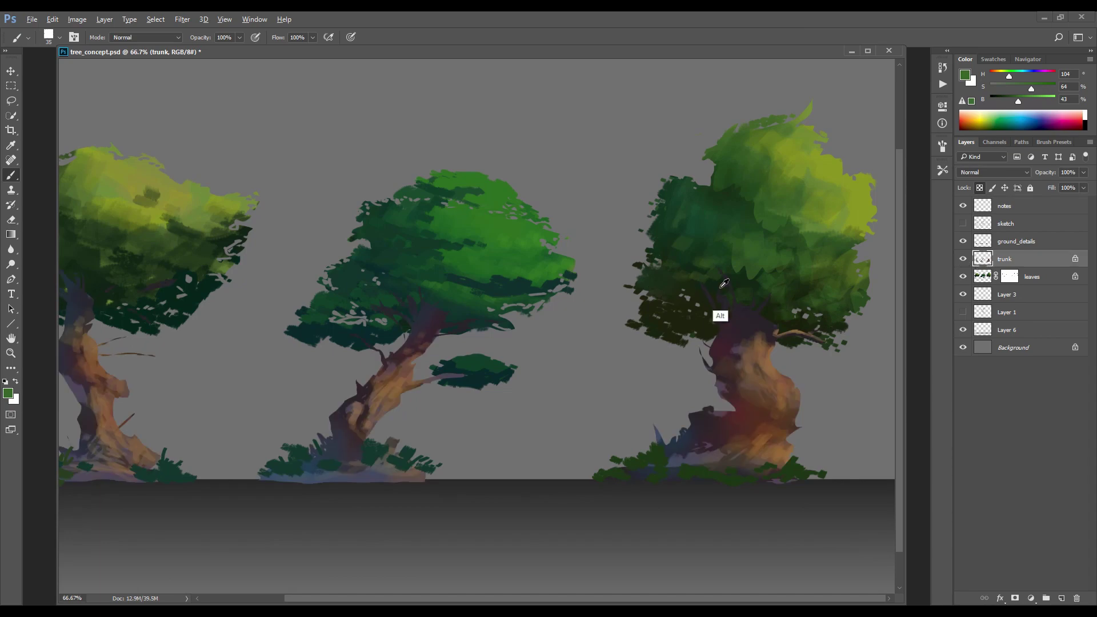
Sample a very dark green and shade the middle of the rightmost crown on the leaves layer, varying the brush size
{"action": "left_click", "coordinate": [719, 314], "text": "alt"}
{"action": "key", "text": "bracketleft"}
{"action": "left_click", "coordinate": [978, 274]}
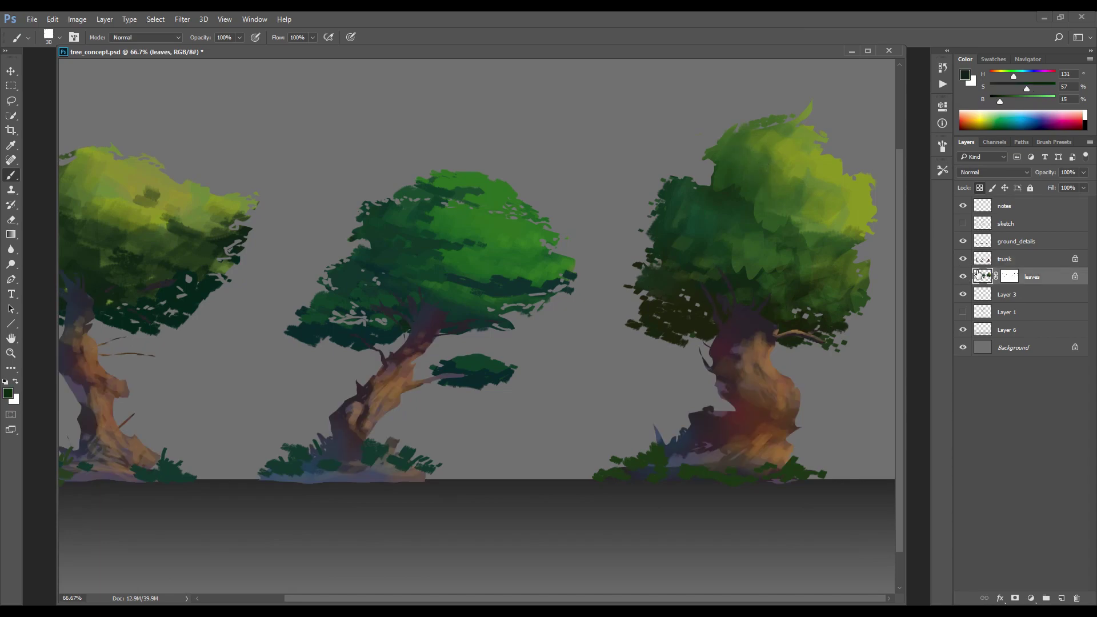
{"action": "mouse_move", "coordinate": [764, 207]}
{"action": "left_mouse_down"}
{"action": "mouse_move", "coordinate": [716, 188]}
{"action": "mouse_move", "coordinate": [766, 213]}
{"action": "mouse_move", "coordinate": [749, 171]}
{"action": "mouse_move", "coordinate": [728, 171]}
{"action": "mouse_move", "coordinate": [727, 149]}
{"action": "mouse_move", "coordinate": [749, 196]}
{"action": "mouse_move", "coordinate": [785, 221]}
{"action": "mouse_move", "coordinate": [752, 222]}
{"action": "mouse_move", "coordinate": [801, 241]}
{"action": "mouse_move", "coordinate": [820, 199]}
{"action": "mouse_move", "coordinate": [792, 198]}
{"action": "mouse_move", "coordinate": [824, 239]}
{"action": "left_mouse_up"}
{"action": "key", "text": "bracketright"}
{"action": "key", "text": "bracketright"}
{"action": "key", "text": "bracketright"}
{"action": "key", "text": "bracketright"}
{"action": "key", "text": "bracketright"}
{"action": "key", "text": "bracketleft"}
{"action": "key", "text": "bracketleft"}
{"action": "key", "text": "bracketleft"}
{"action": "key", "text": "bracketleft"}
{"action": "key", "text": "bracketleft"}
{"action": "key", "text": "bracketleft"}
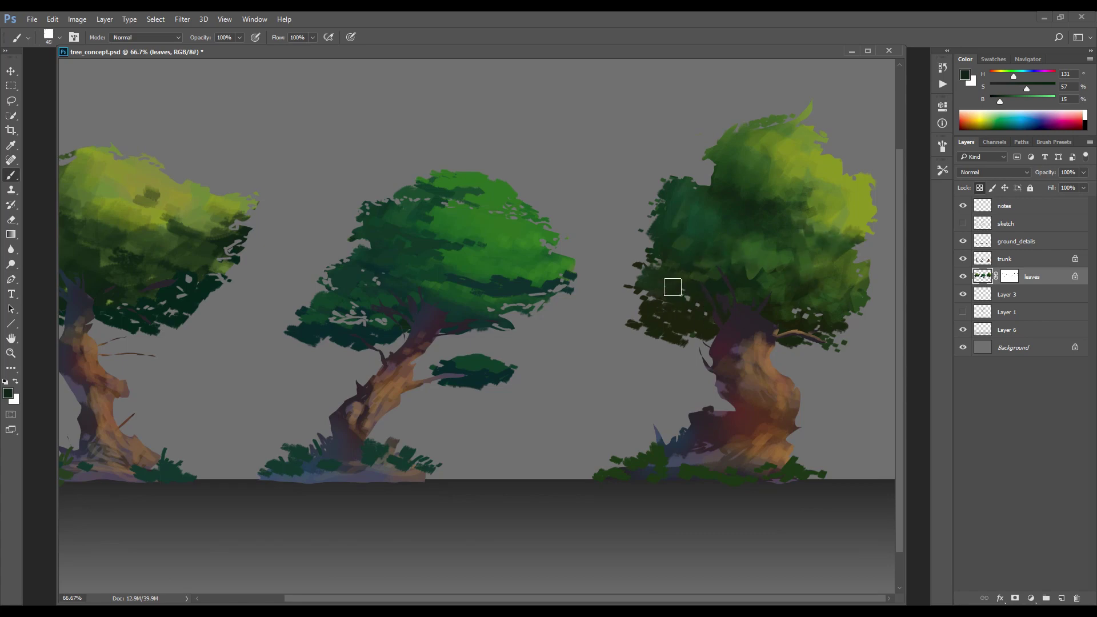
Smooth the rightmost crown's dark central shading with a larger brush and a sampled mid-dark green
{"action": "key", "text": "bracketright"}
{"action": "key", "text": "bracketright"}
{"action": "key", "text": "bracketright"}
{"action": "key", "text": "bracketright"}
{"action": "key", "text": "bracketright"}
{"action": "key", "text": "bracketright"}
{"action": "key", "text": "bracketright"}
{"action": "left_click", "coordinate": [773, 251], "text": "alt"}
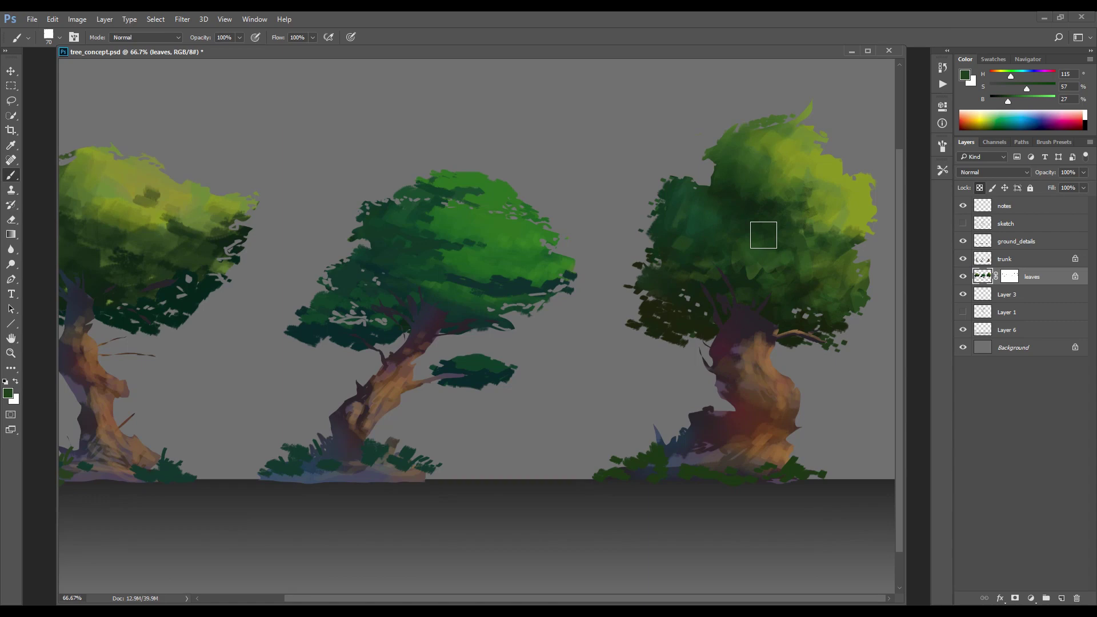
{"action": "key", "text": "bracketleft"}
{"action": "key", "text": "bracketleft"}
{"action": "key", "text": "bracketleft"}
{"action": "key", "text": "ctrl+minus"}
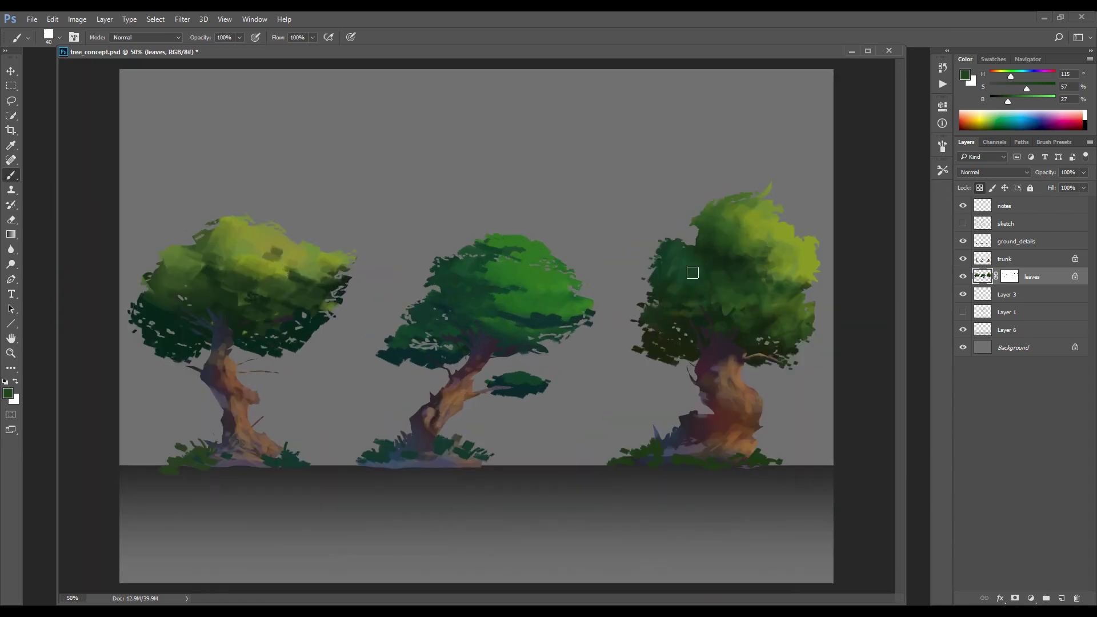
Sample dark and mid greens and blend the rightmost crown's central and left foliage with a size 25 brush
{"action": "left_click", "coordinate": [726, 291], "text": "alt"}
{"action": "key", "text": "bracketleft"}
{"action": "key", "text": "bracketleft"}
{"action": "key", "text": "bracketleft"}
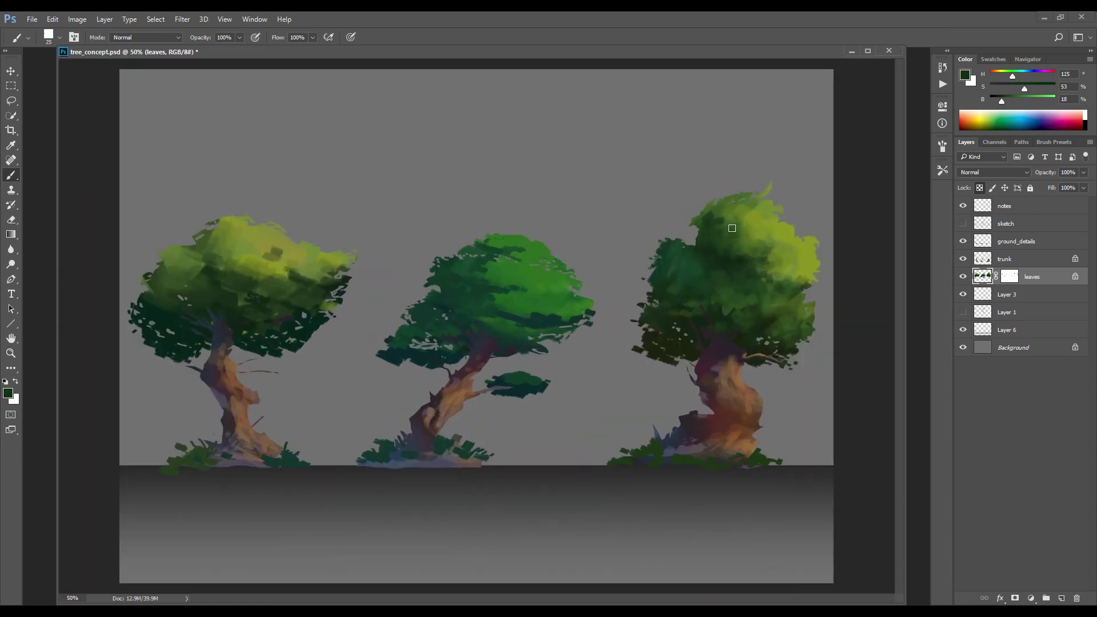
{"action": "left_click", "coordinate": [748, 276], "text": "alt"}
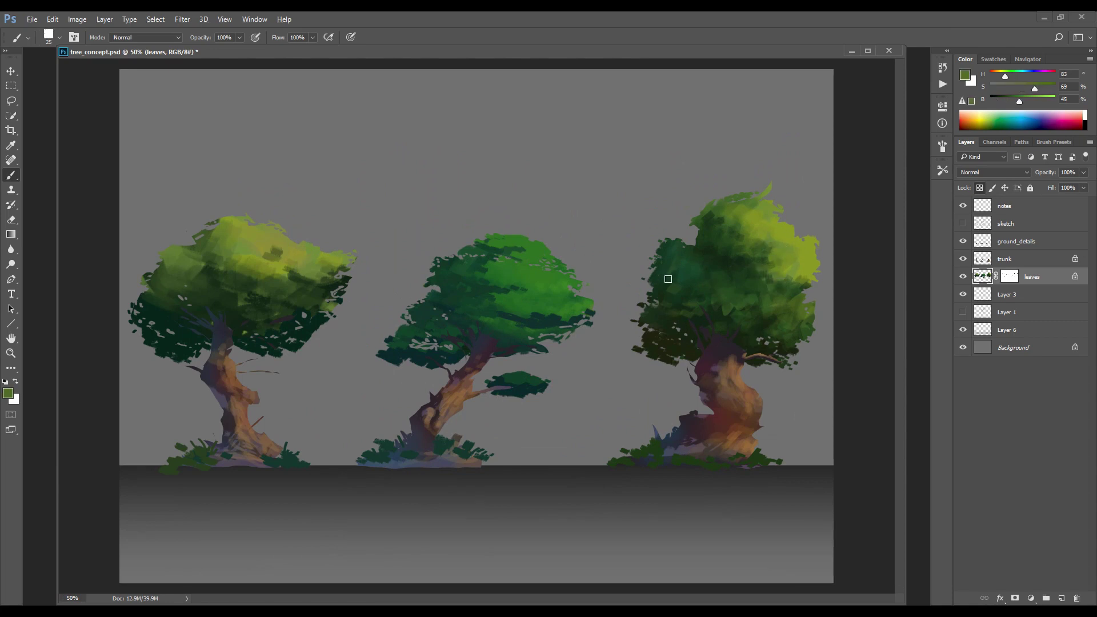
{"action": "left_click_drag", "start_coordinate": [707, 263], "coordinate": [676, 248]}
Sample greens from the rightmost crown and blend the edges between its yellow-green highlights and the shadowed foliage
{"action": "left_click", "coordinate": [766, 249], "text": "alt"}
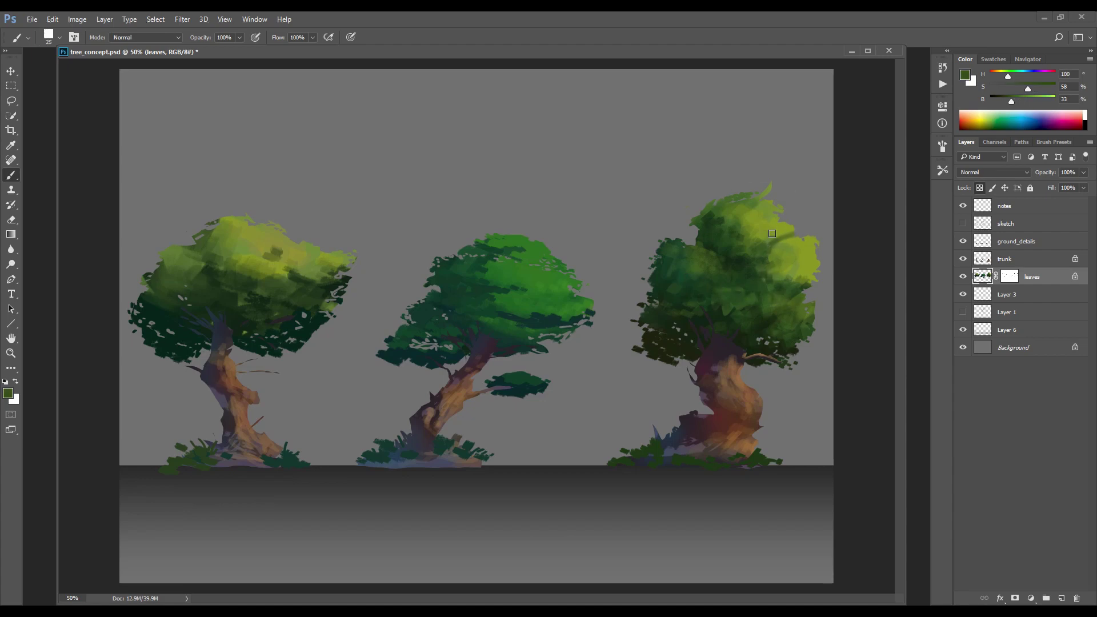
{"action": "left_click", "coordinate": [771, 234], "text": "alt"}
{"action": "left_click", "coordinate": [778, 263], "text": "alt"}
{"action": "left_click", "coordinate": [783, 279], "text": "alt"}
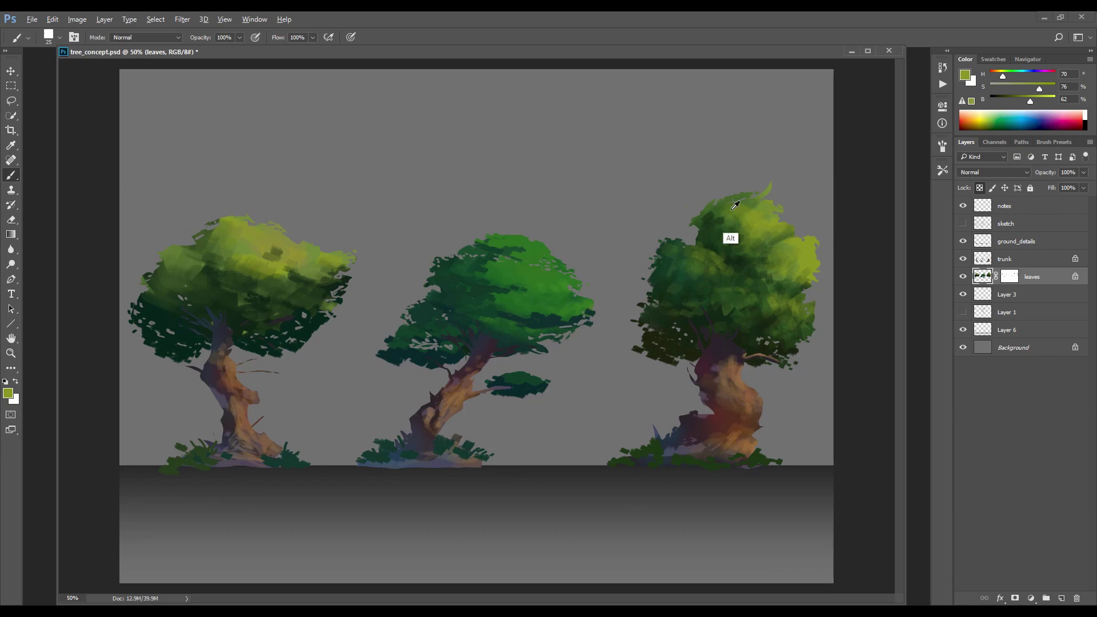
Mix a green with hue 102, saturation 84 and brightness 50, try it around the rightmost trunk's top, and undo the stroke
{"action": "left_click", "coordinate": [730, 239], "text": "alt"}
{"action": "key", "text": "n"}
{"action": "left_click", "coordinate": [433, 289]}
{"action": "left_click", "coordinate": [485, 316]}
{"action": "left_click", "coordinate": [586, 205]}
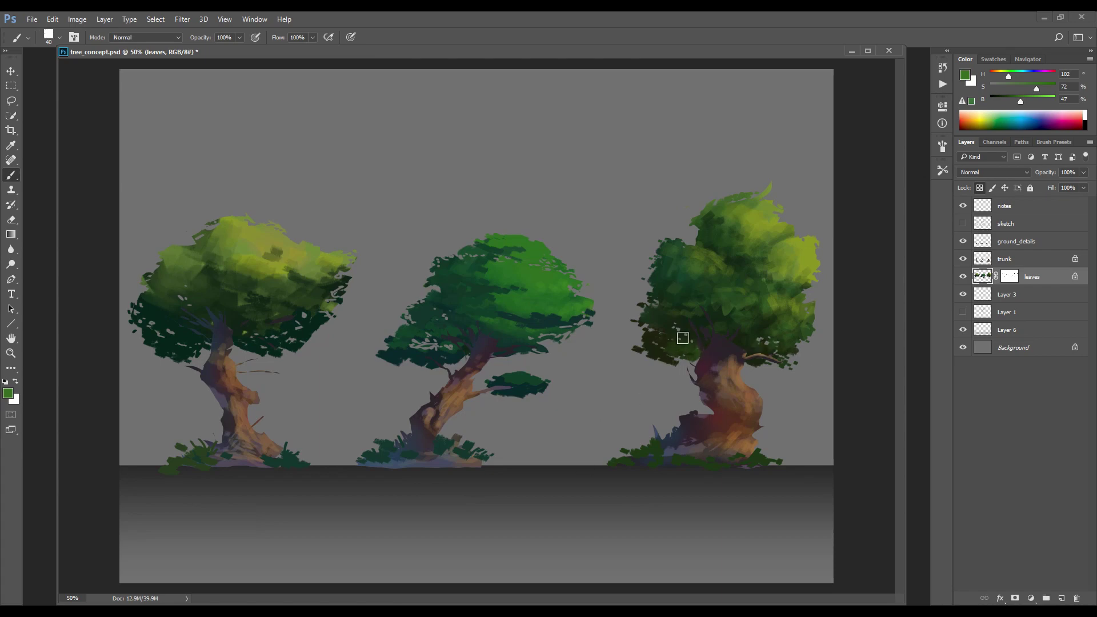
{"action": "left_click", "coordinate": [964, 75]}
{"action": "left_click", "coordinate": [447, 288]}
{"action": "key", "text": "Return"}
{"action": "mouse_move", "coordinate": [687, 369]}
{"action": "left_mouse_down"}
{"action": "mouse_move", "coordinate": [719, 362]}
{"action": "mouse_move", "coordinate": [705, 336]}
{"action": "mouse_move", "coordinate": [741, 342]}
{"action": "left_mouse_up"}
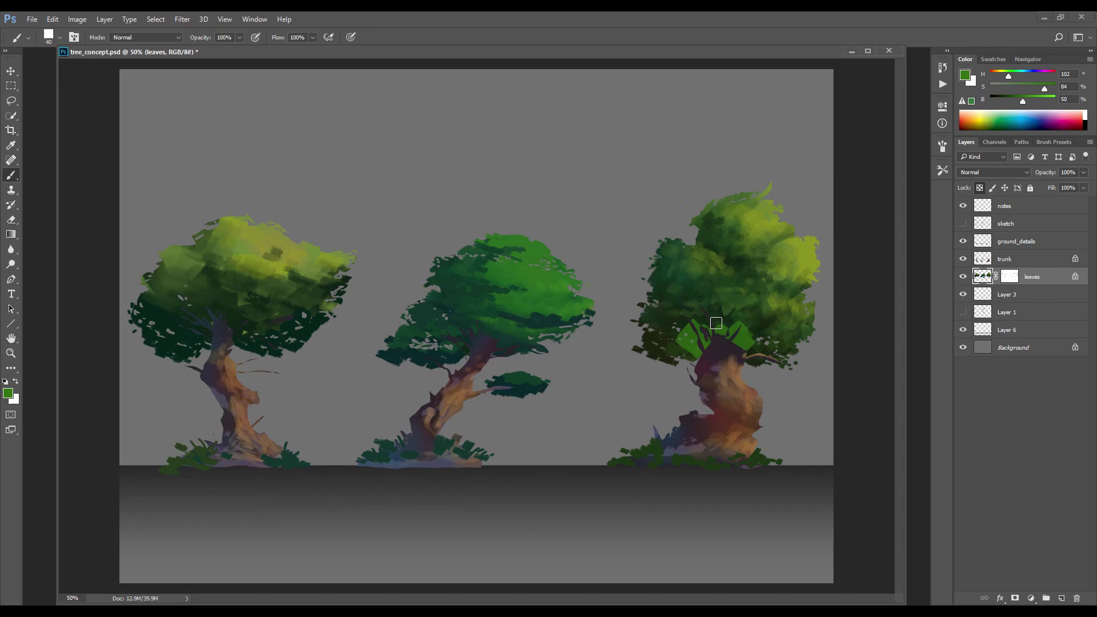
{"action": "key", "text": "ctrl+z"}
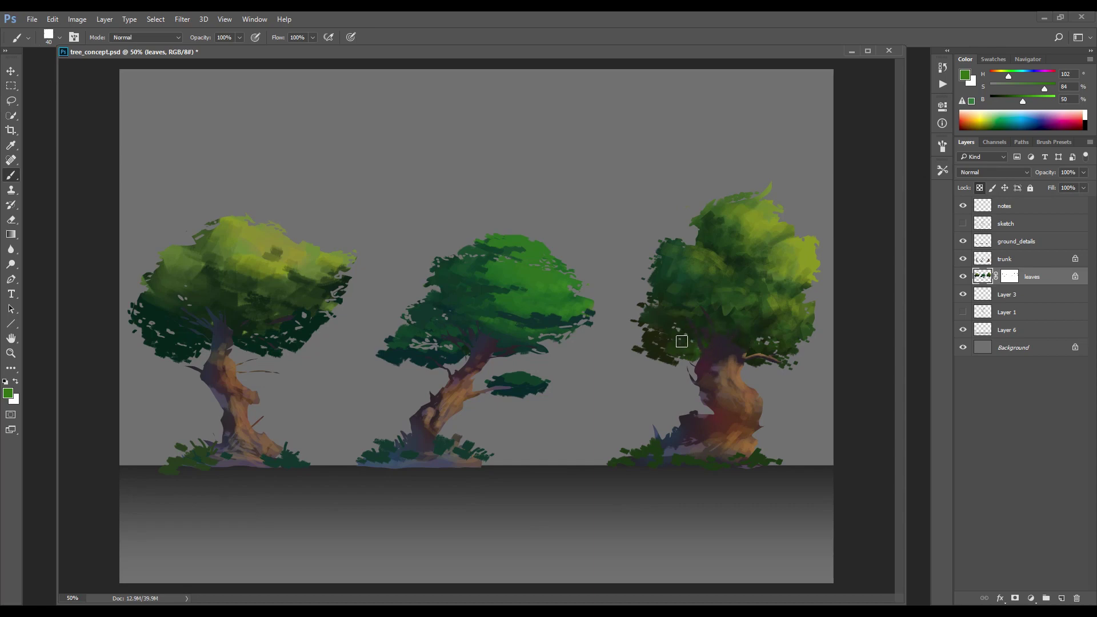
Refine the rightmost crown with sampled dark green and yellow-green, blending the highlight on its right side
{"action": "left_click", "coordinate": [701, 331], "text": "alt"}
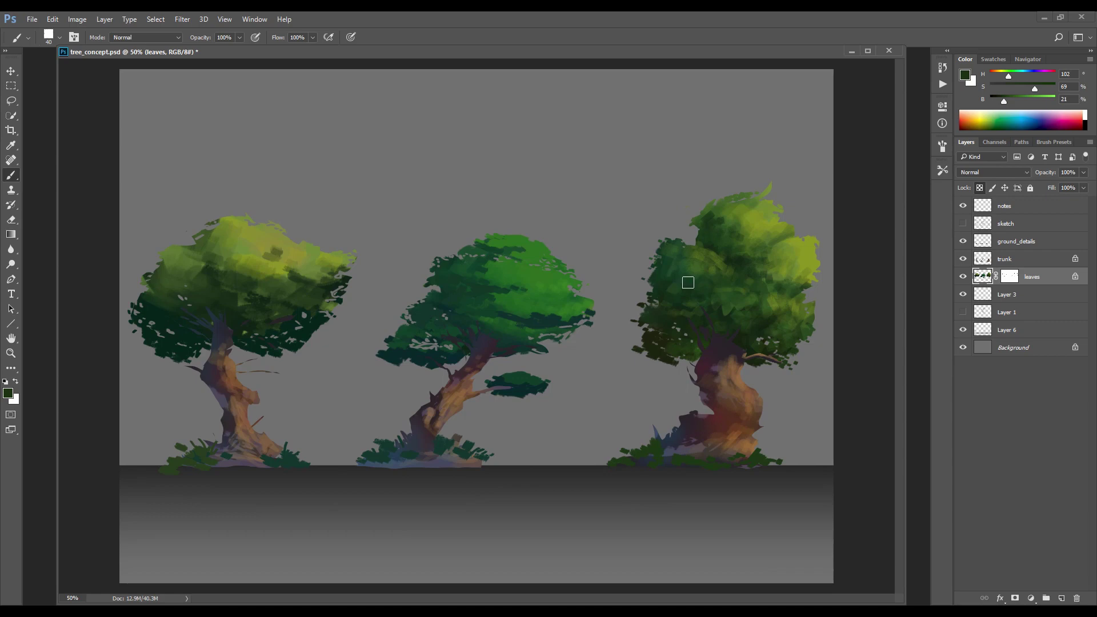
{"action": "left_click", "coordinate": [794, 233], "text": "alt"}
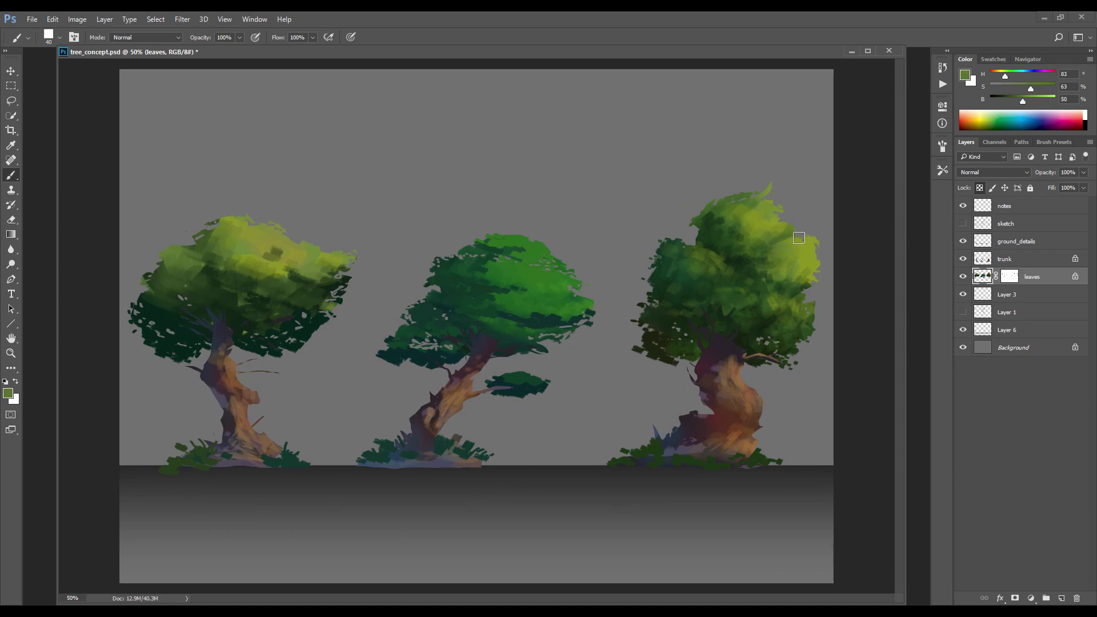
{"action": "left_click", "coordinate": [774, 255], "text": "alt"}
{"action": "mouse_move", "coordinate": [785, 273]}
{"action": "left_mouse_down"}
{"action": "mouse_move", "coordinate": [805, 282]}
{"action": "mouse_move", "coordinate": [822, 264]}
{"action": "left_mouse_up"}
{"action": "left_click", "coordinate": [800, 262], "text": "alt"}
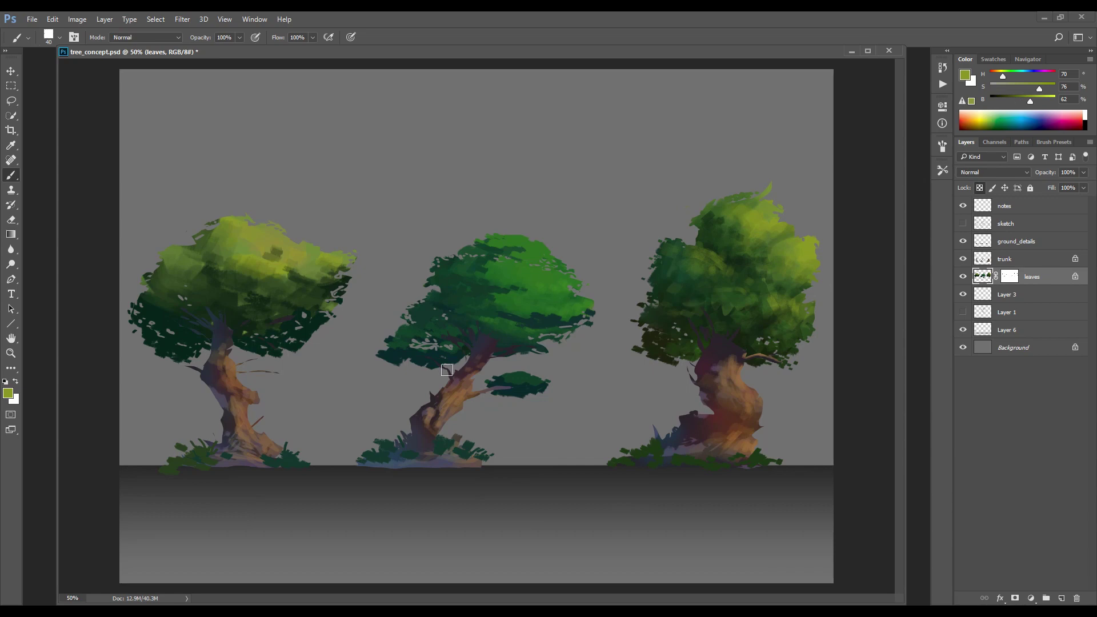
Sample a dark teal and shade the middle tree's upper crown, enlarging the brush from 25 to 40
{"action": "left_click", "coordinate": [550, 343], "text": "alt"}
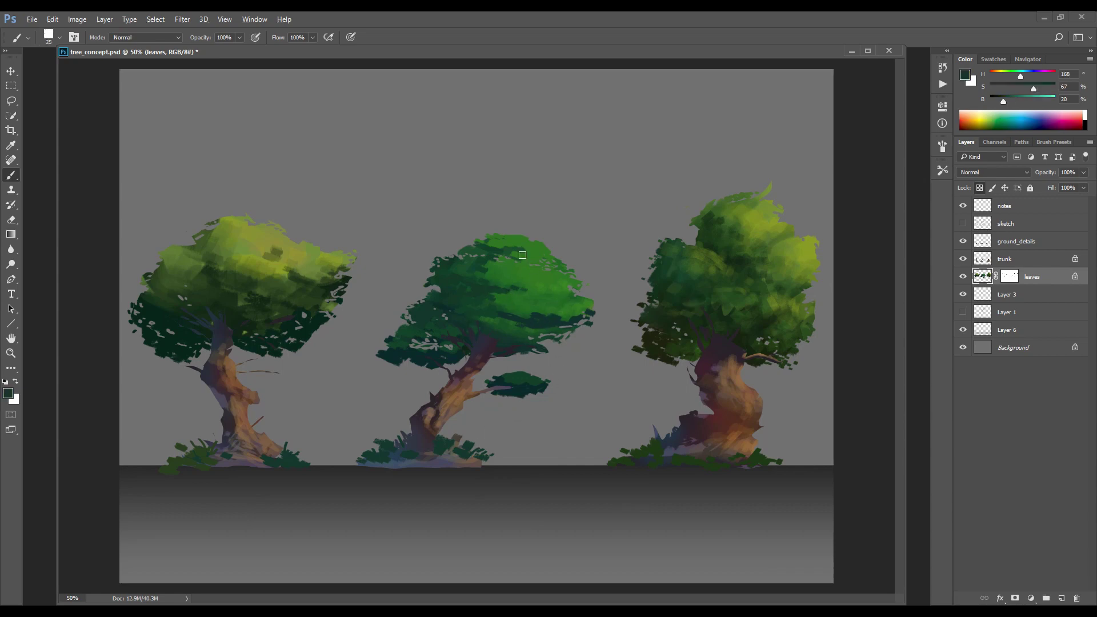
{"action": "mouse_move", "coordinate": [492, 267]}
{"action": "left_mouse_down"}
{"action": "mouse_move", "coordinate": [486, 242]}
{"action": "mouse_move", "coordinate": [507, 244]}
{"action": "mouse_move", "coordinate": [455, 255]}
{"action": "mouse_move", "coordinate": [529, 253]}
{"action": "left_mouse_up"}
{"action": "key", "text": "bracketright"}
{"action": "key", "text": "bracketright"}
{"action": "key", "text": "bracketright"}
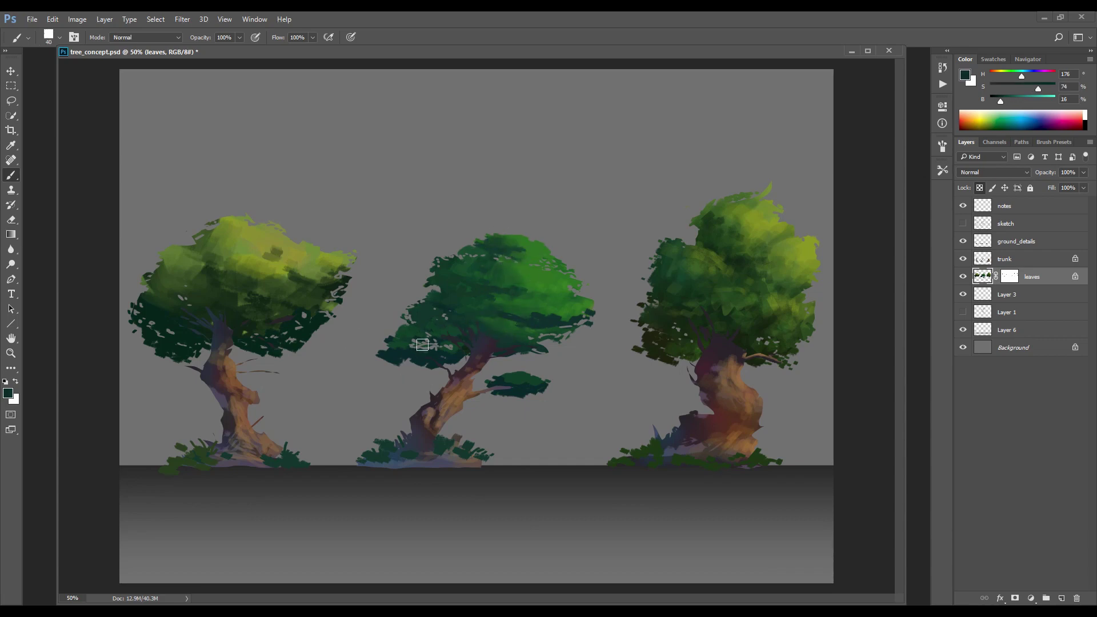
Sample the middle crown's lower-left shadow and mix a darker teal with hue 185, saturation 93 and brightness 13
{"action": "left_click", "coordinate": [423, 345], "text": "alt"}
{"action": "key", "text": "n"}
{"action": "left_click", "coordinate": [454, 322]}
{"action": "key", "text": "Return"}
{"action": "key", "text": "bracketright"}
{"action": "left_click", "coordinate": [404, 356], "text": "alt"}
{"action": "key", "text": "n"}
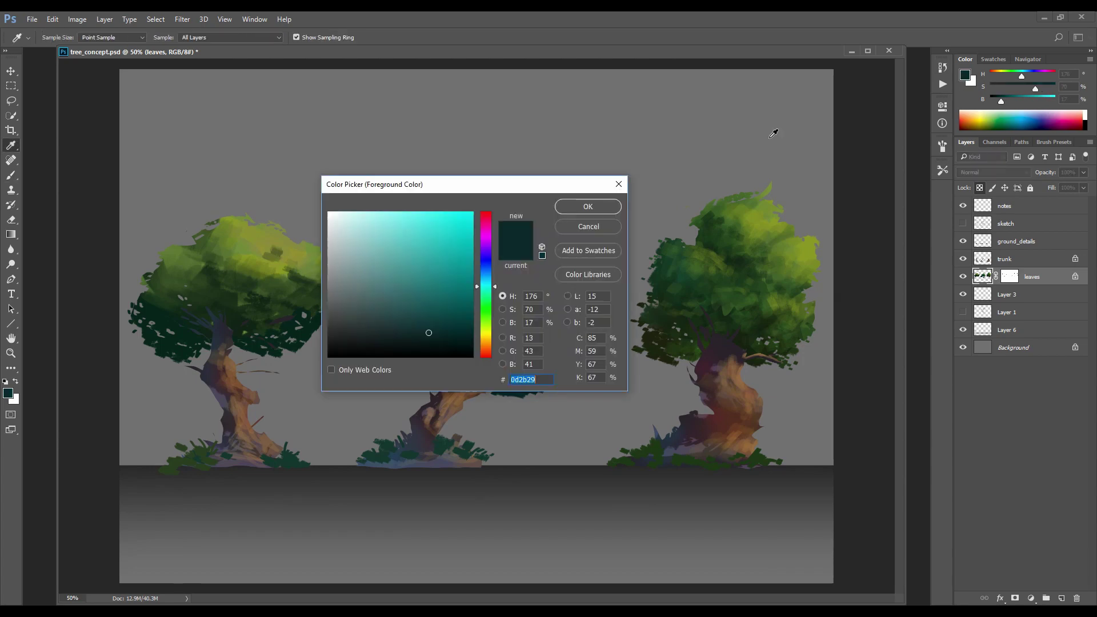
{"action": "left_click_drag", "start_coordinate": [460, 332], "coordinate": [462, 338]}
{"action": "left_click_drag", "start_coordinate": [487, 286], "coordinate": [487, 283]}
{"action": "key", "text": "Return"}
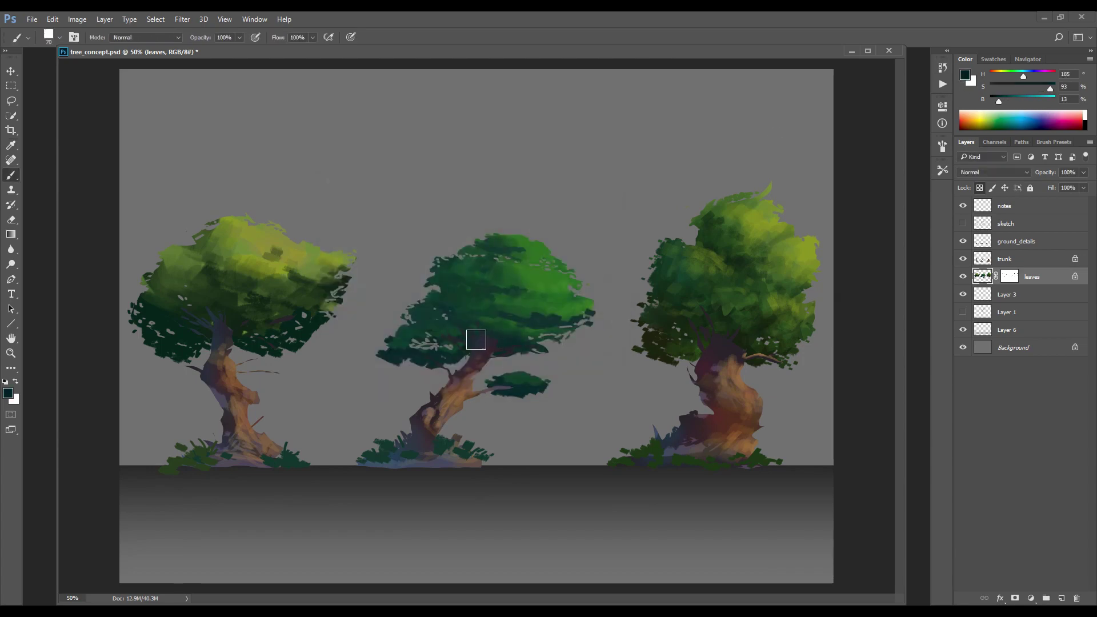
Darken the middle tree's lower-left foliage and small lower leaf cluster with the dark teal, varying the brush size
{"action": "mouse_move", "coordinate": [415, 365]}
{"action": "left_mouse_down"}
{"action": "mouse_move", "coordinate": [423, 352]}
{"action": "mouse_move", "coordinate": [391, 365]}
{"action": "mouse_move", "coordinate": [379, 355]}
{"action": "left_mouse_up"}
{"action": "left_click_drag", "start_coordinate": [520, 379], "coordinate": [534, 379]}
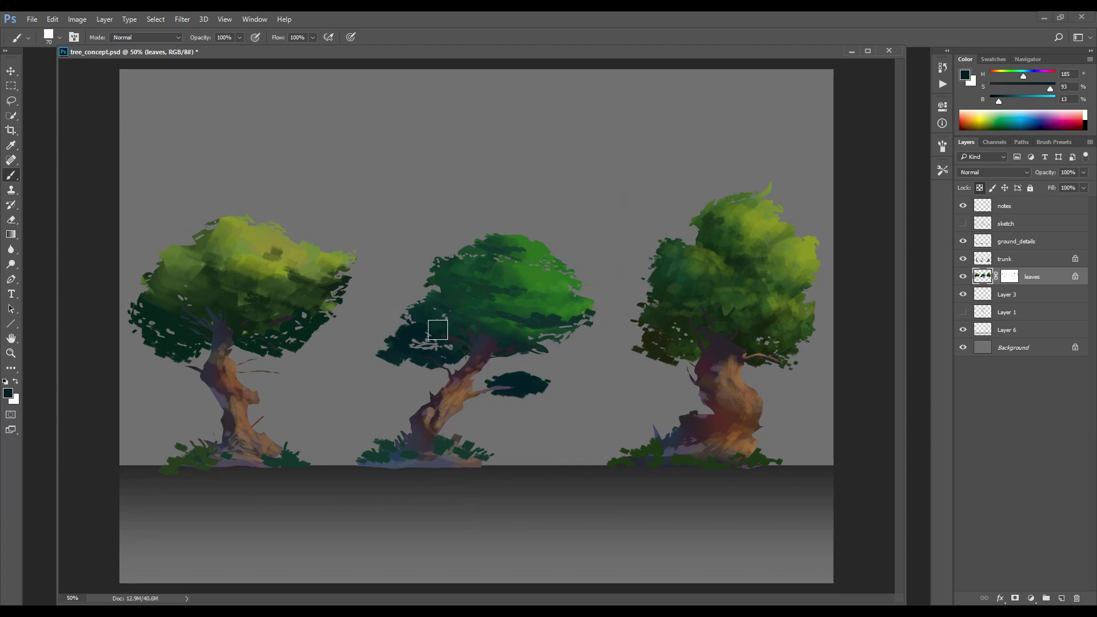
{"action": "key", "text": "bracketleft"}
{"action": "key", "text": "bracketleft"}
{"action": "key", "text": "bracketleft"}
{"action": "key", "text": "bracketright"}
{"action": "key", "text": "bracketright"}
{"action": "key", "text": "bracketright"}
{"action": "key", "text": "bracketright"}
{"action": "key", "text": "bracketright"}
{"action": "key", "text": "bracketright"}
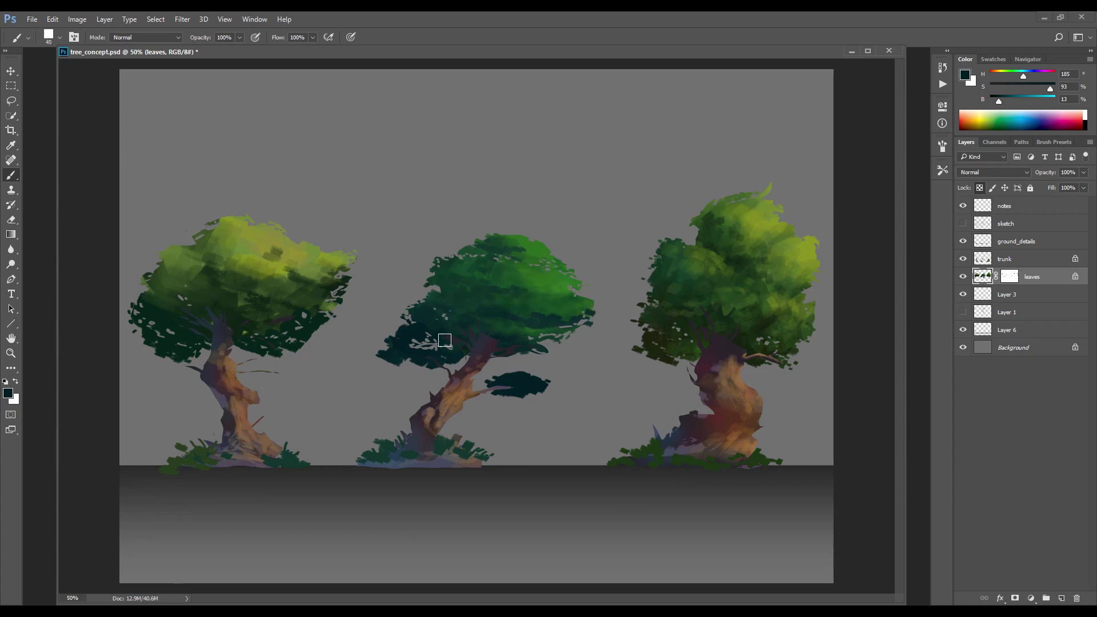
Paint white on the leaves layer mask to fill the gaps in the middle tree's lower-left foliage
{"action": "key", "text": "ctrl+backslash"}
{"action": "key", "text": "d"}
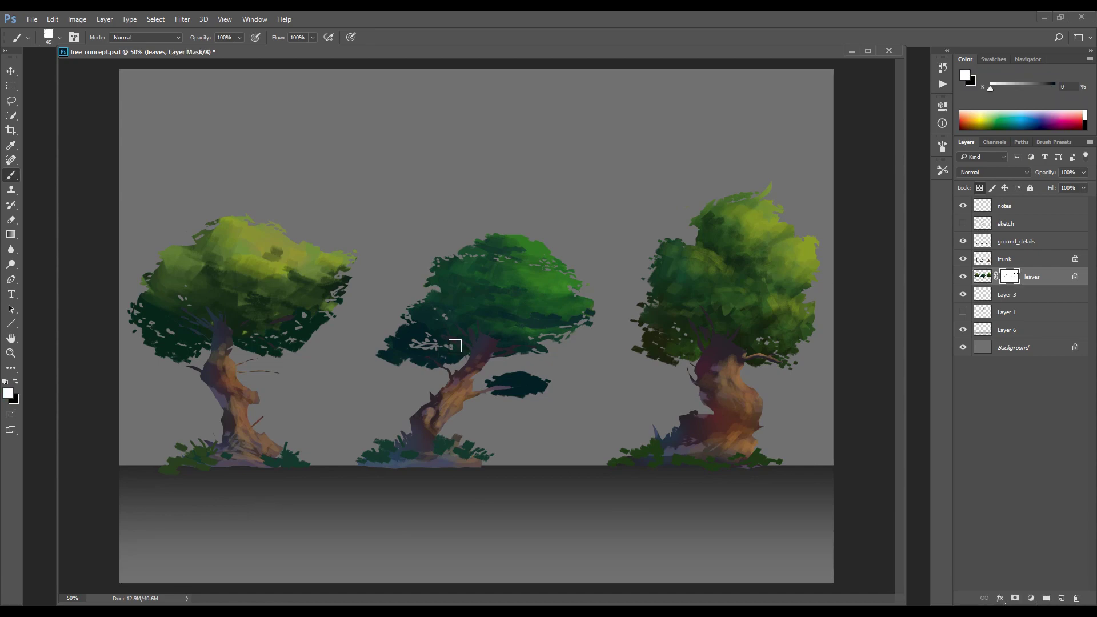
{"action": "left_click_drag", "start_coordinate": [444, 346], "coordinate": [446, 349]}
Return to the leaves layer's pixels and blend sampled greens into the middle tree's lower-left foliage and small leaf cluster
{"action": "left_click", "coordinate": [978, 277]}
{"action": "left_click", "coordinate": [549, 310], "text": "alt"}
{"action": "left_click", "coordinate": [426, 326], "text": "alt"}
{"action": "mouse_move", "coordinate": [430, 324]}
{"action": "left_mouse_down"}
{"action": "mouse_move", "coordinate": [406, 344]}
{"action": "mouse_move", "coordinate": [417, 332]}
{"action": "left_mouse_up"}
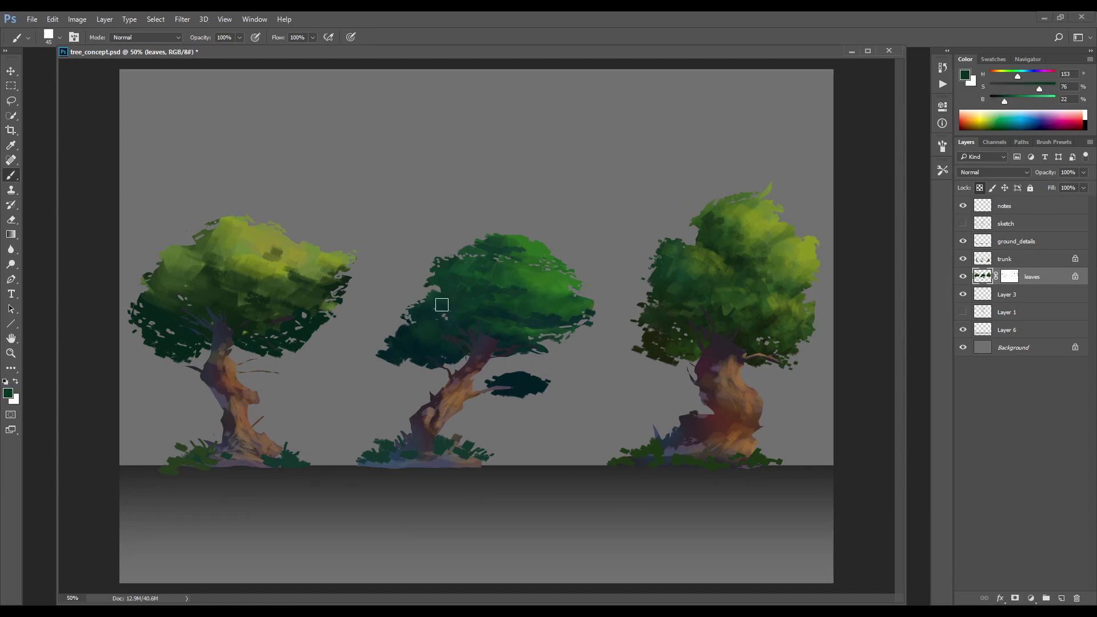
{"action": "left_click", "coordinate": [434, 352], "text": "alt"}
{"action": "left_click", "coordinate": [559, 332], "text": "alt"}
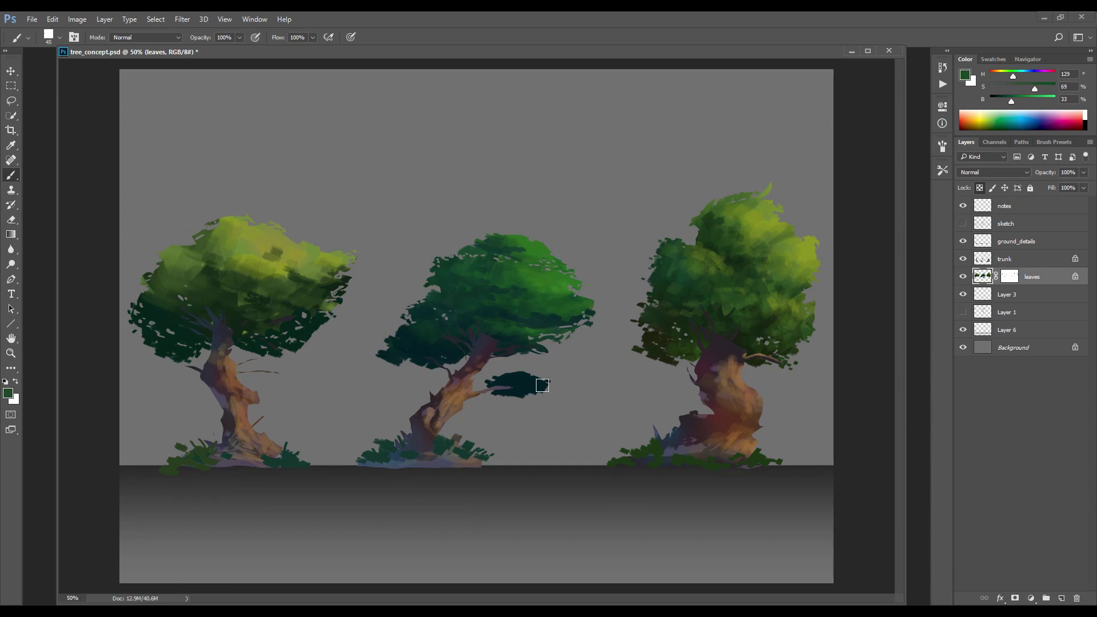
{"action": "mouse_move", "coordinate": [543, 384]}
{"action": "left_mouse_down"}
{"action": "mouse_move", "coordinate": [508, 375]}
{"action": "mouse_move", "coordinate": [541, 374]}
{"action": "mouse_move", "coordinate": [519, 382]}
{"action": "mouse_move", "coordinate": [500, 371]}
{"action": "mouse_move", "coordinate": [555, 387]}
{"action": "mouse_move", "coordinate": [534, 374]}
{"action": "left_mouse_up"}
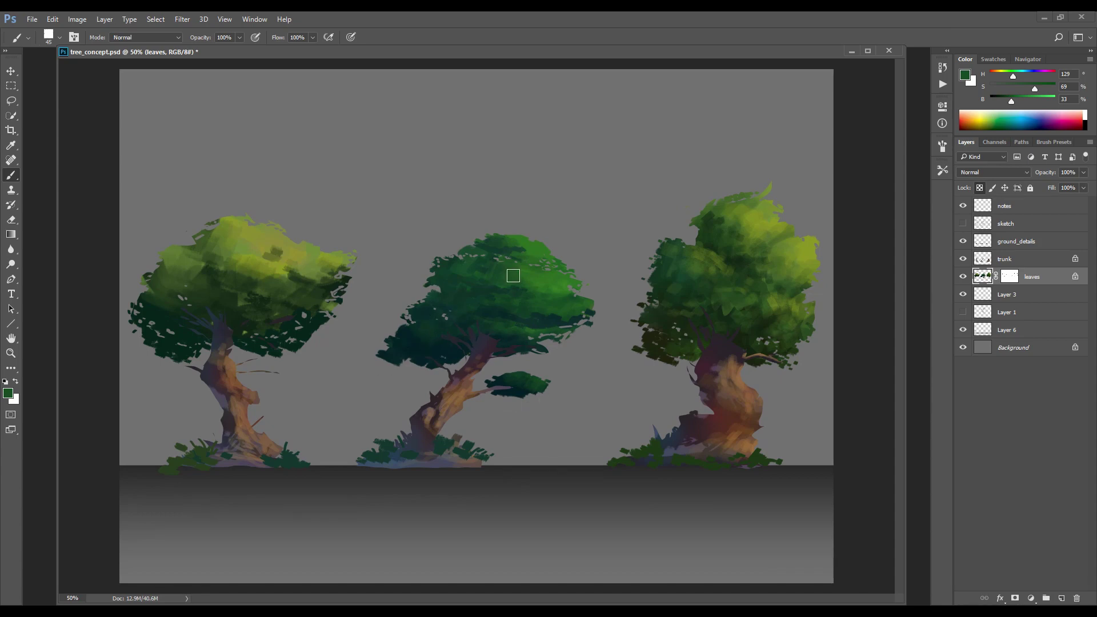
Activate the leaves layer mask and reduce the brush size to 9 for edge work on the middle tree
{"action": "left_click", "coordinate": [1013, 279]}
{"action": "key", "text": "["}
{"action": "key", "text": "["}
{"action": "key", "text": "["}
{"action": "key", "text": "["}
{"action": "key", "text": "["}
{"action": "key", "text": "["}
{"action": "key", "text": "["}
{"action": "key", "text": "["}
{"action": "scroll", "coordinate": [410, 360], "scroll_direction": "up", "scroll_amount": 2}
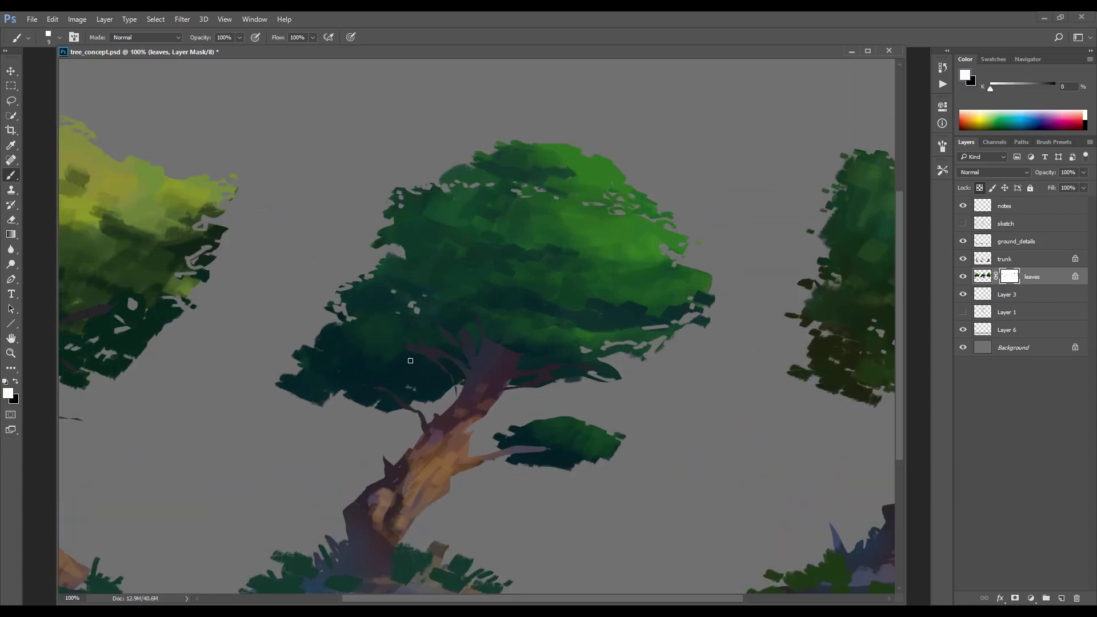
Lasso small notches along the lower edges of the middle crown and leaf cluster, and fill them black on the leaves mask
{"action": "key", "text": "l"}
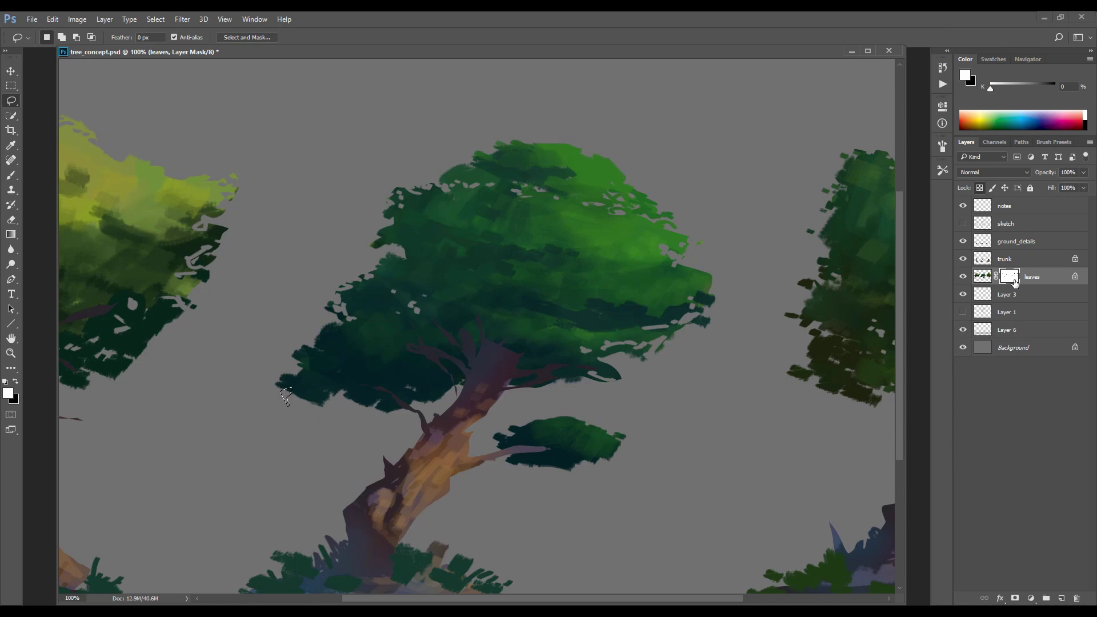
{"action": "key", "text": "x"}
{"action": "left_click", "coordinate": [352, 362]}
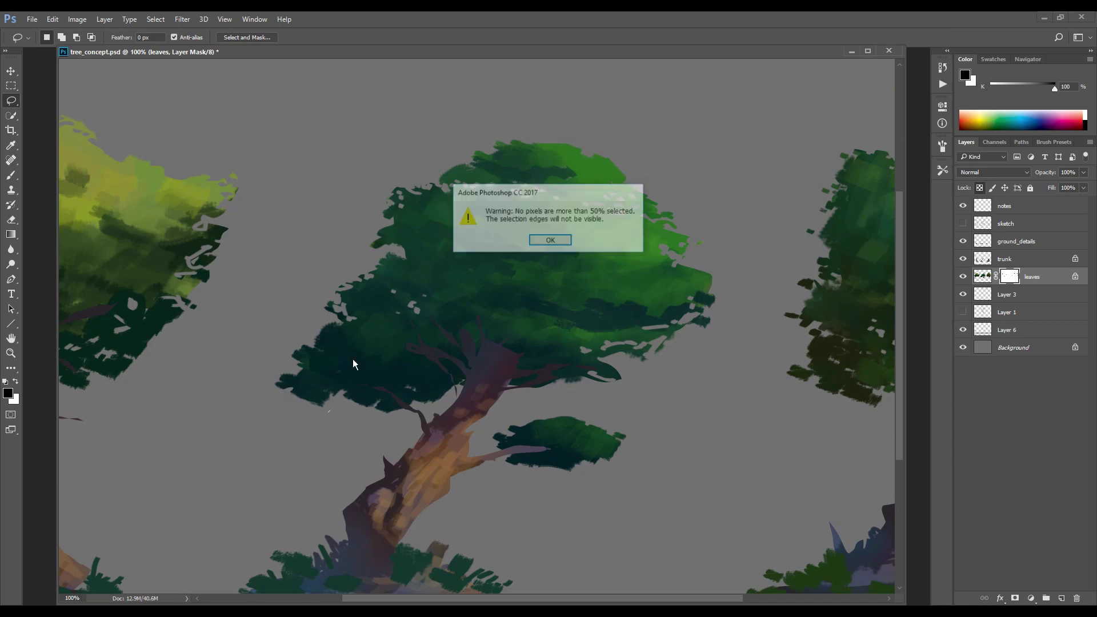
{"action": "left_click", "coordinate": [551, 242]}
{"action": "mouse_move", "coordinate": [326, 394]}
{"action": "left_mouse_down"}
{"action": "mouse_move", "coordinate": [345, 381]}
{"action": "mouse_move", "coordinate": [337, 393]}
{"action": "mouse_move", "coordinate": [385, 403]}
{"action": "mouse_move", "coordinate": [392, 417]}
{"action": "mouse_move", "coordinate": [414, 402]}
{"action": "left_mouse_up"}
{"action": "mouse_move", "coordinate": [516, 435]}
{"action": "left_mouse_down"}
{"action": "mouse_move", "coordinate": [534, 465]}
{"action": "mouse_move", "coordinate": [562, 473]}
{"action": "mouse_move", "coordinate": [621, 445]}
{"action": "mouse_move", "coordinate": [514, 463]}
{"action": "left_mouse_up"}
{"action": "left_click_drag", "start_coordinate": [294, 389], "coordinate": [290, 387], "text": "shift"}
{"action": "left_click_drag", "start_coordinate": [307, 376], "coordinate": [300, 377], "text": "shift"}
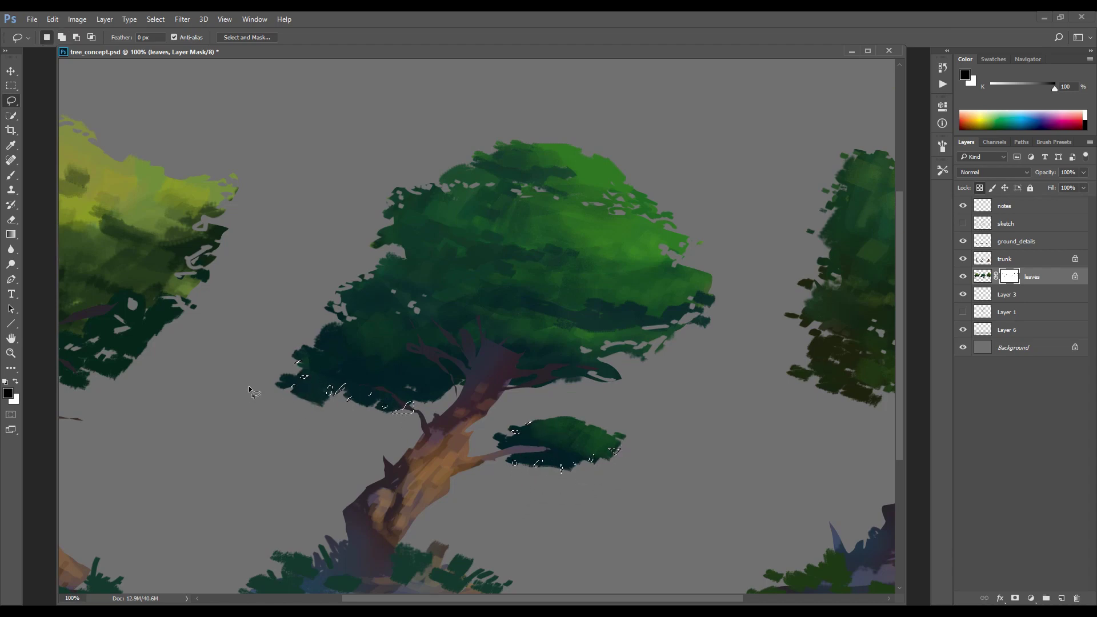
{"action": "key", "text": "alt+BackSpace"}
Cut a few more lassoed notches into the middle tree's foliage edges by filling them black on the mask
{"action": "left_click_drag", "start_coordinate": [506, 403], "coordinate": [501, 407]}
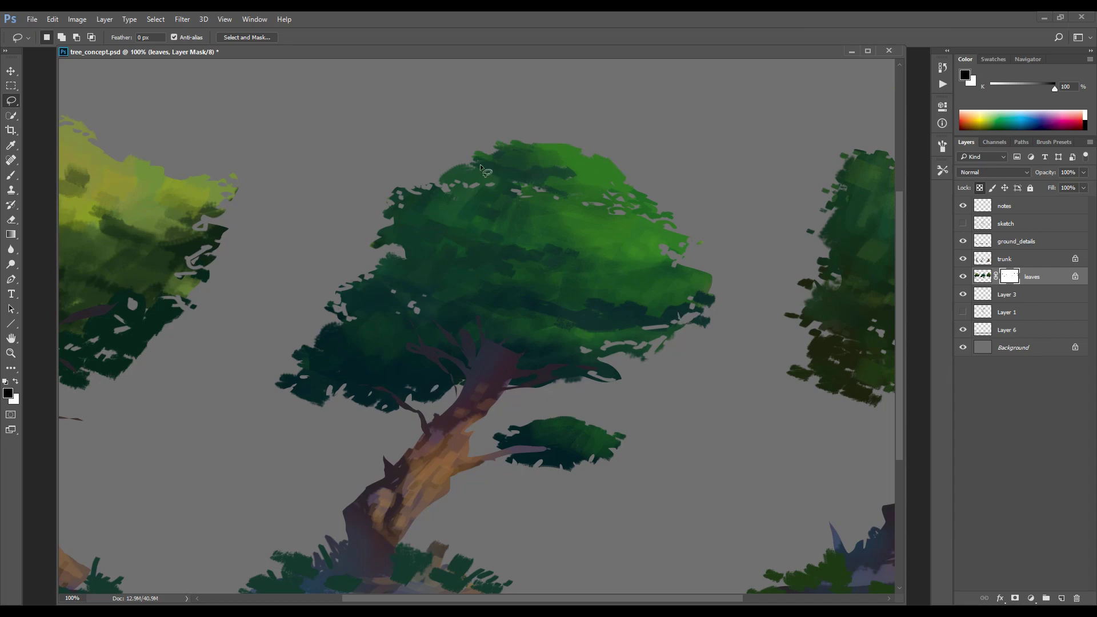
{"action": "key", "text": "ctrl+d"}
{"action": "left_click_drag", "start_coordinate": [295, 398], "coordinate": [304, 403]}
{"action": "key", "text": "alt+BackSpace"}
Return to the leaves layer's pixels and turn off the brush's Transfer setting
{"action": "left_click", "coordinate": [982, 277]}
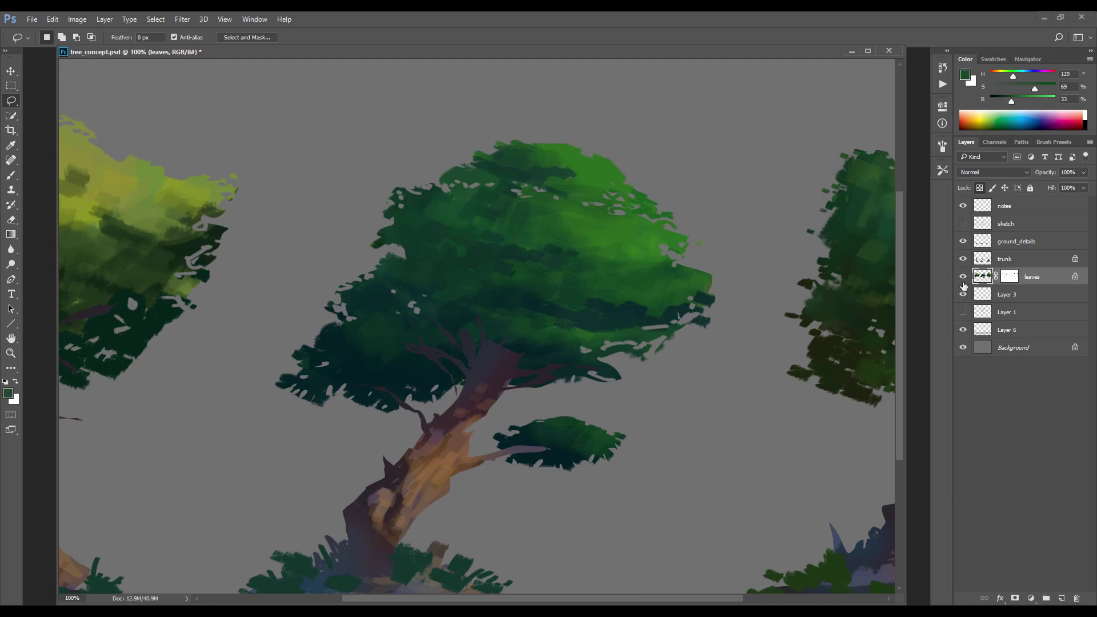
{"action": "left_click", "coordinate": [942, 146]}
{"action": "key", "text": "b"}
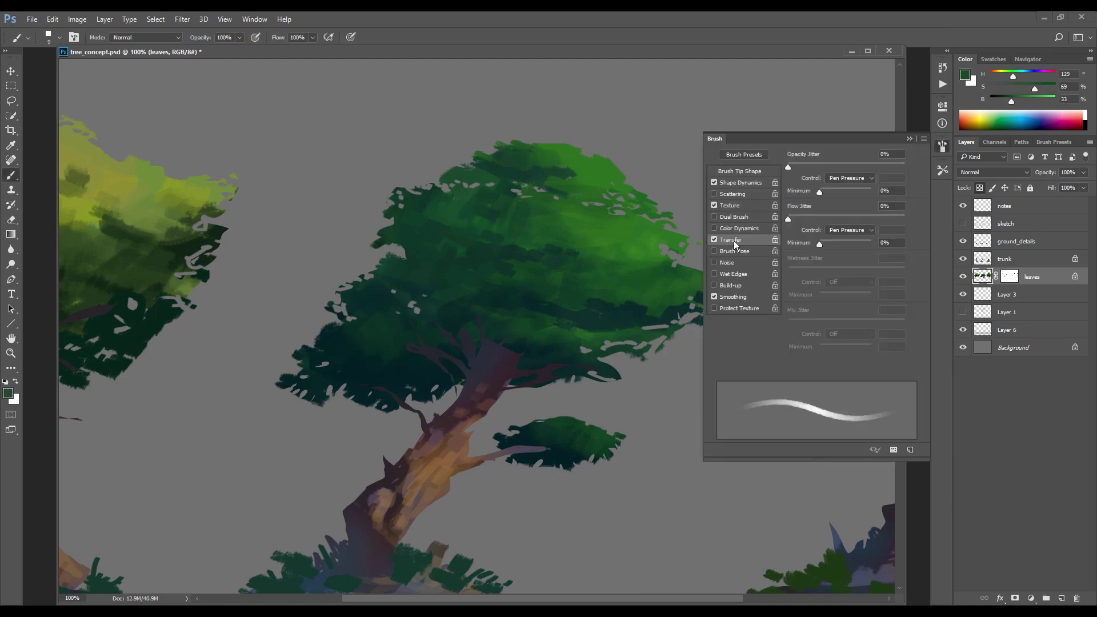
{"action": "left_click", "coordinate": [715, 241]}
{"action": "left_click", "coordinate": [867, 136]}
Paint small loose leaves around the edges of the middle tree's small leaf cluster using sampled dark greens
{"action": "left_click", "coordinate": [527, 422], "text": "alt"}
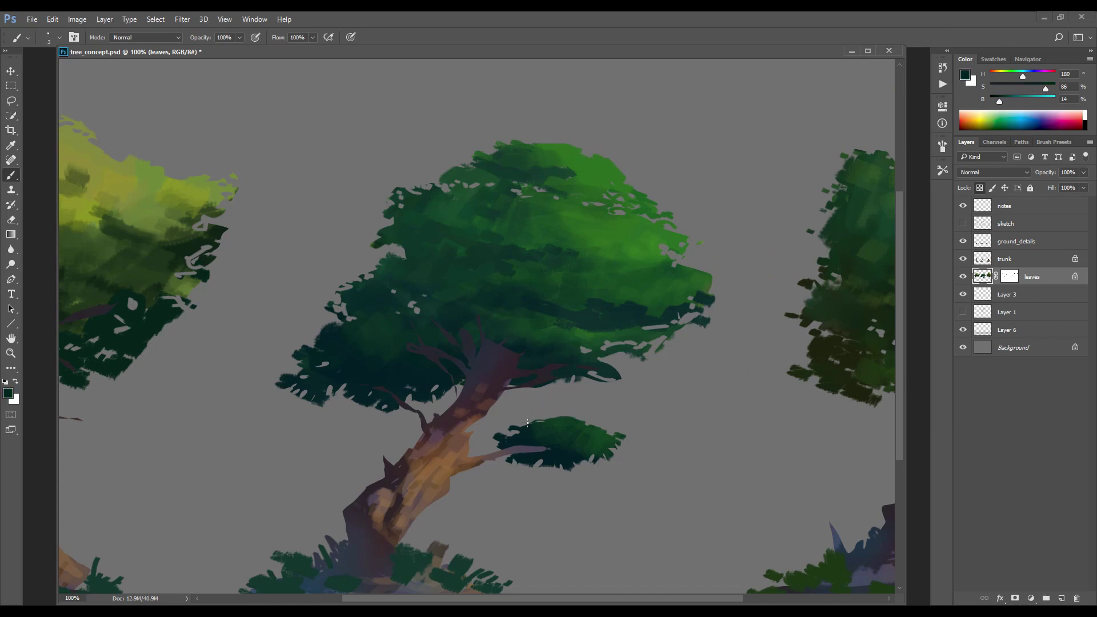
{"action": "left_click", "coordinate": [565, 415], "text": "alt"}
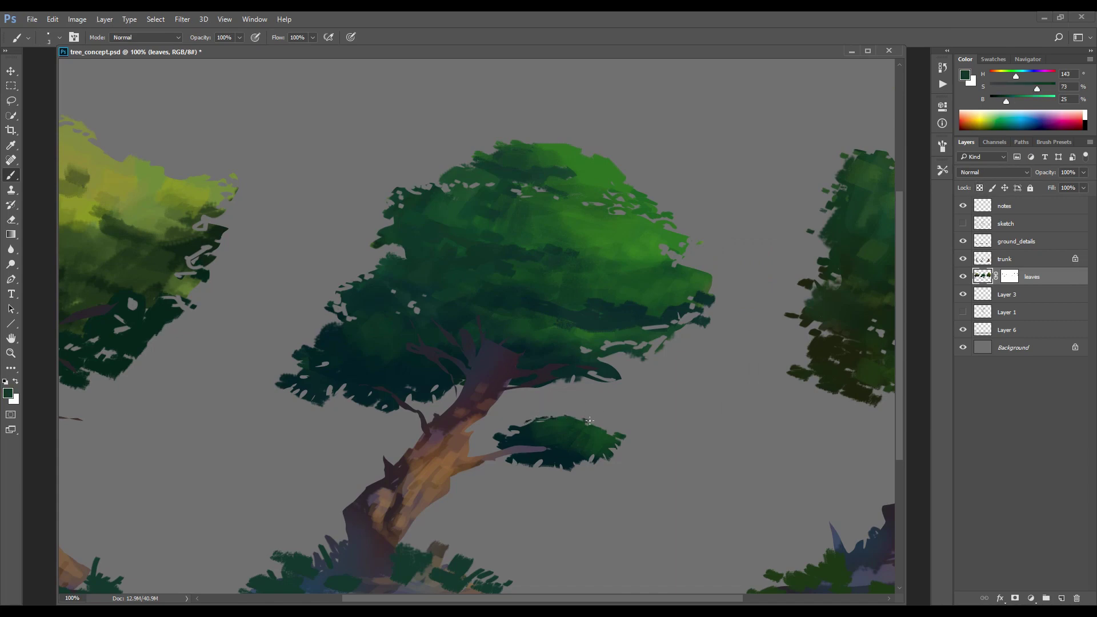
{"action": "left_click", "coordinate": [510, 434], "text": "alt"}
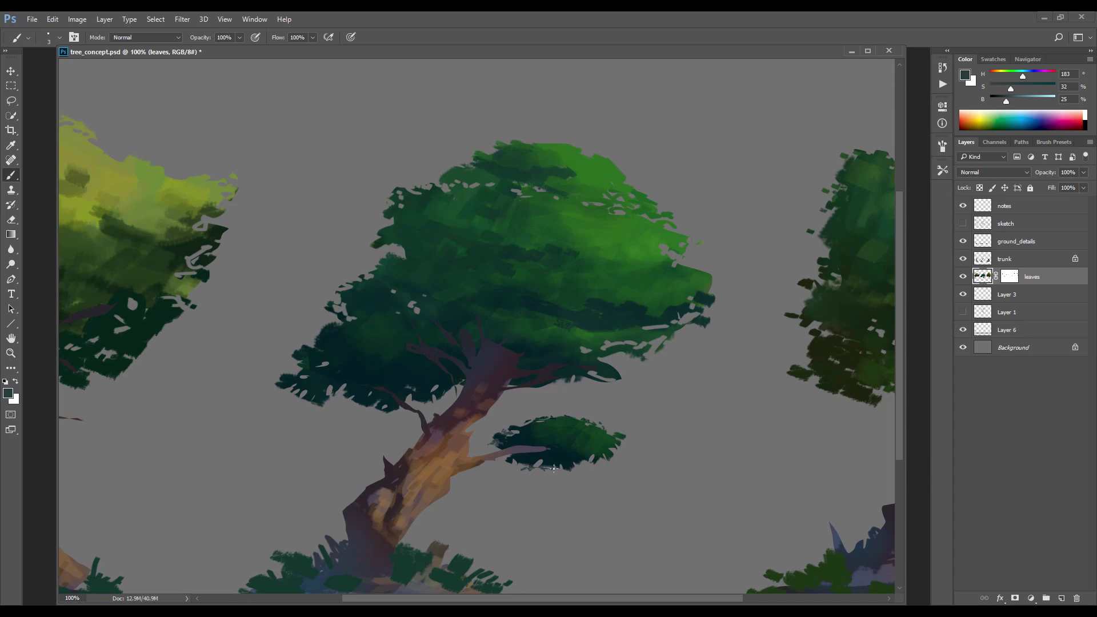
{"action": "left_click", "coordinate": [578, 457], "text": "alt"}
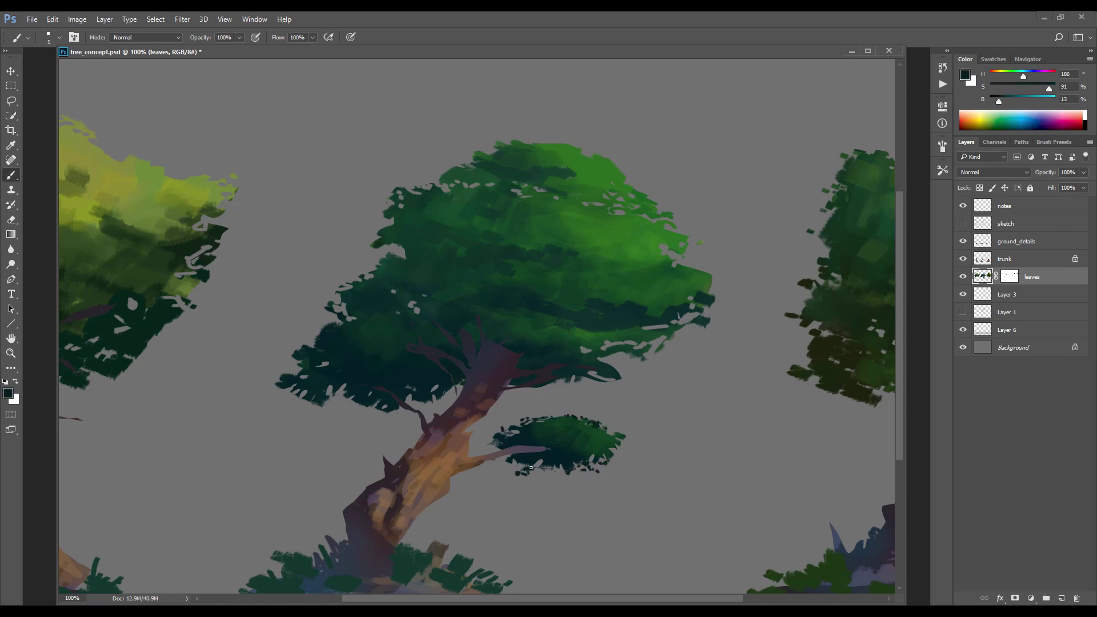
{"action": "mouse_move", "coordinate": [558, 452]}
{"action": "left_mouse_down"}
{"action": "mouse_move", "coordinate": [512, 465]}
{"action": "mouse_move", "coordinate": [546, 469]}
{"action": "left_mouse_up"}
Try painting dark leaves over the small cluster's branch on the ground_details layer, and delete them with a lasso selection
{"action": "left_click", "coordinate": [1015, 241]}
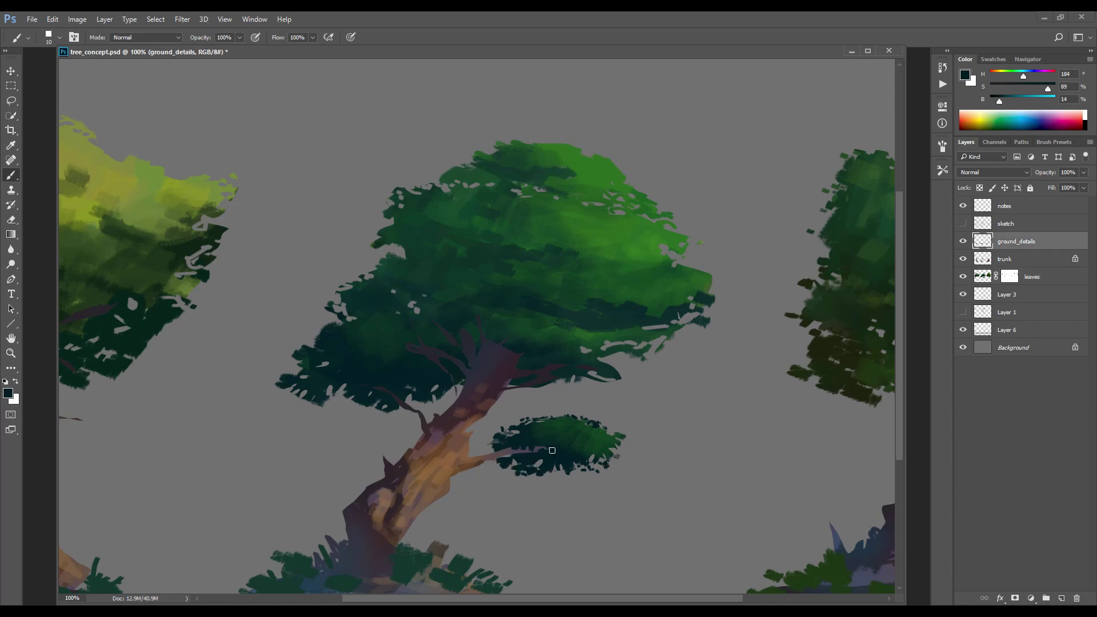
{"action": "key", "text": "l"}
{"action": "left_click_drag", "start_coordinate": [565, 492], "coordinate": [629, 468]}
{"action": "key", "text": "Delete"}
{"action": "key", "text": "ctrl+d"}
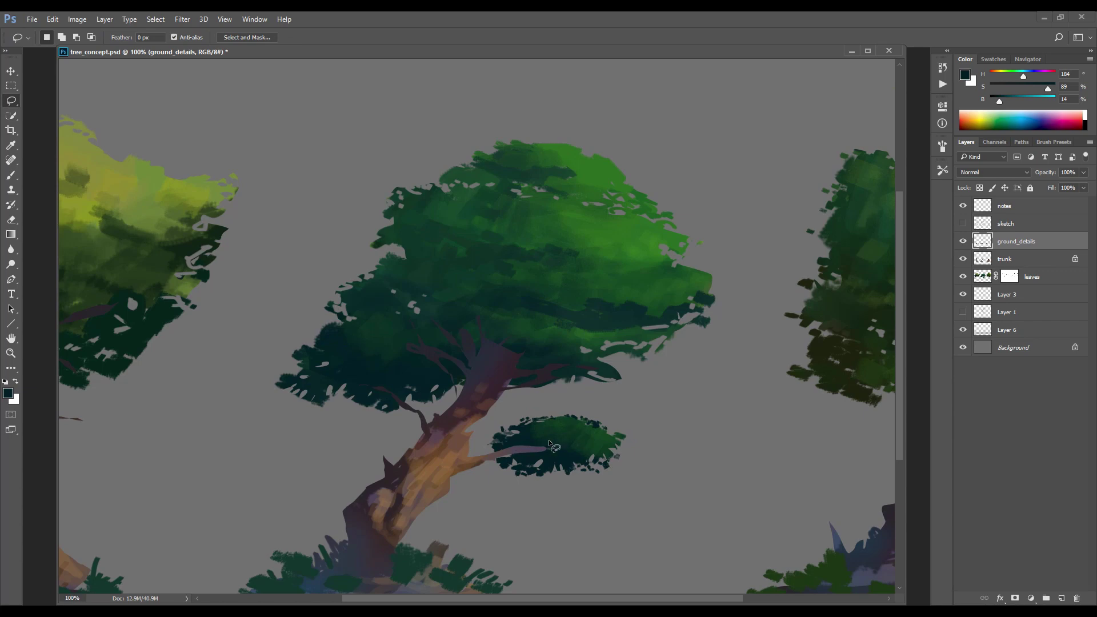
Add a layer mask to the trunk layer and mask out the branch tip overlapping the small leaf cluster
{"action": "left_click", "coordinate": [988, 260]}
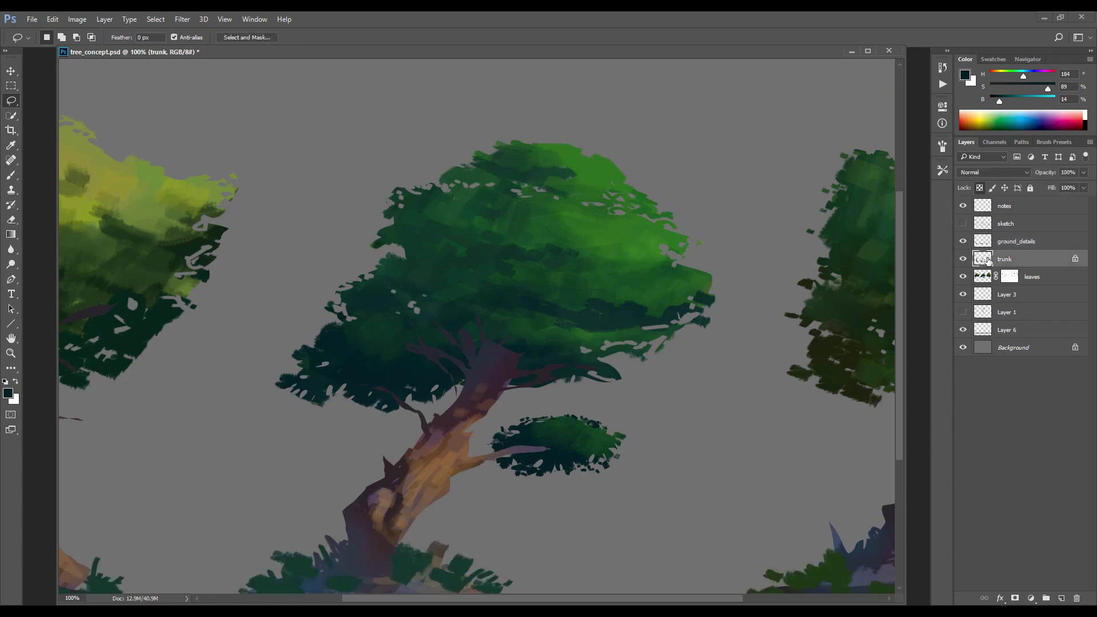
{"action": "left_click", "coordinate": [1014, 598]}
{"action": "key", "text": "b"}
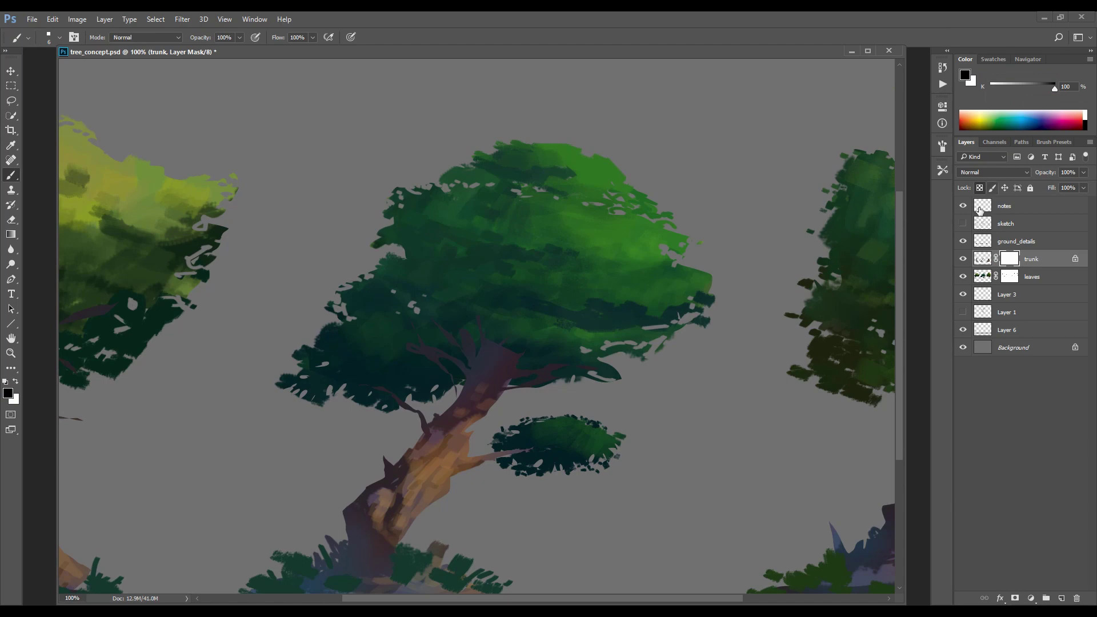
Return to the leaves layer's pixels and paint small highlights on the middle tree's crown with bright green (H 102, S 70, B 61)
{"action": "left_click", "coordinate": [976, 273]}
{"action": "key", "text": "ctrl+minus"}
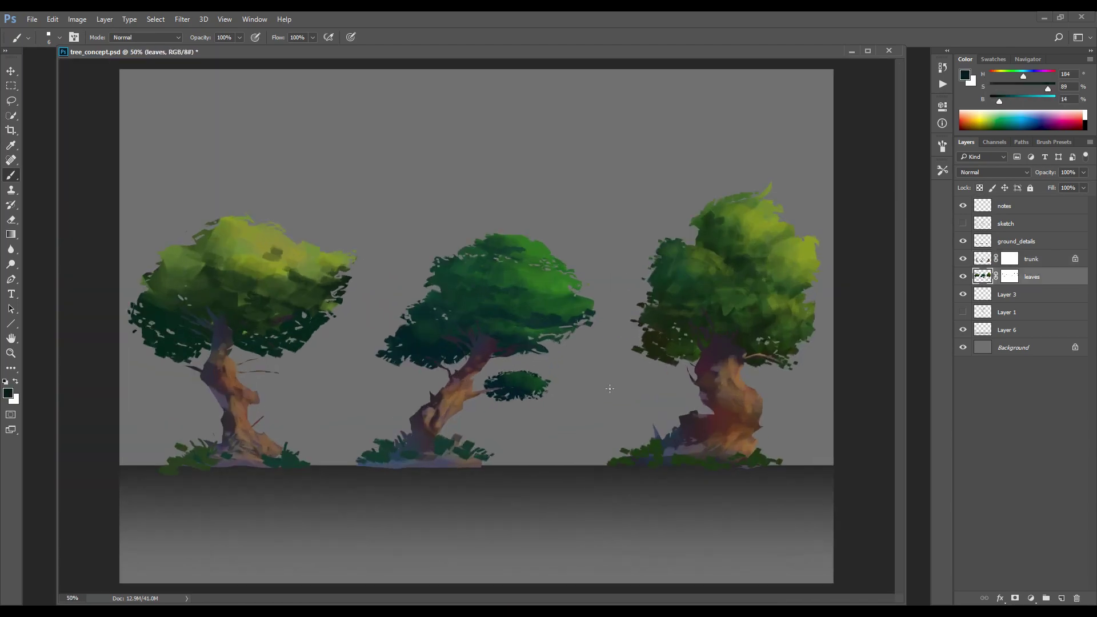
{"action": "key", "text": "F5"}
{"action": "key", "text": "F5"}
{"action": "key", "text": "bracketright"}
{"action": "key", "text": "bracketright"}
{"action": "key", "text": "bracketright"}
{"action": "left_click", "coordinate": [536, 306], "text": "alt"}
{"action": "left_click", "coordinate": [8, 393]}
{"action": "left_click_drag", "start_coordinate": [486, 313], "coordinate": [486, 316]}
{"action": "left_click", "coordinate": [426, 271]}
{"action": "left_click", "coordinate": [588, 207]}
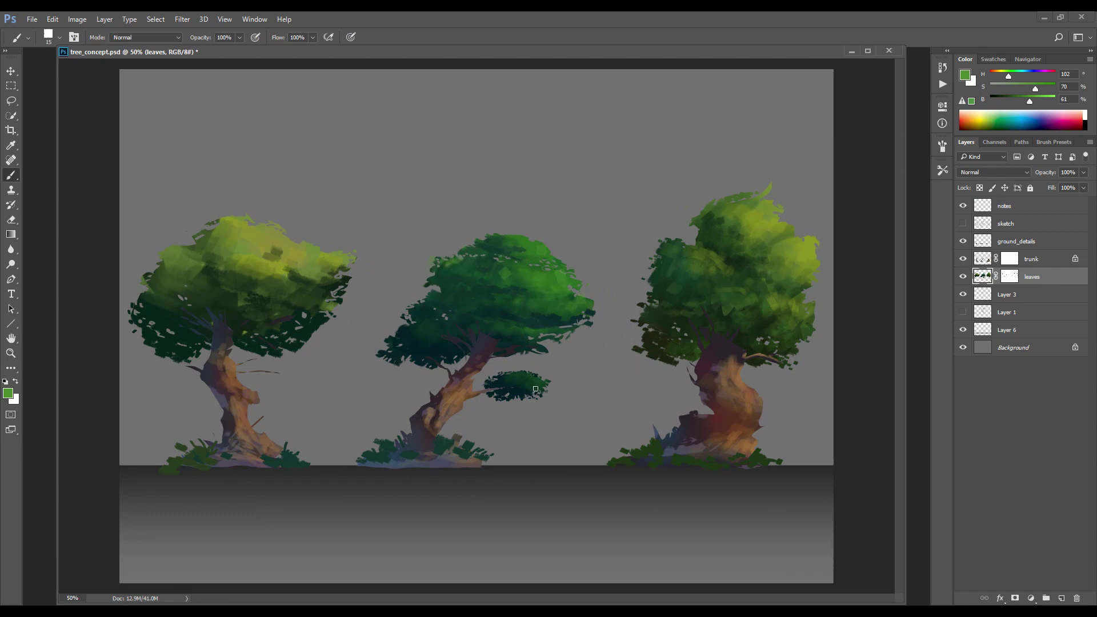
Lock the leaves layer's transparent pixels and paint teal (H 185, S 75, B 40) into the shaded side of the middle tree's crown
{"action": "left_click", "coordinate": [458, 265], "text": "alt"}
{"action": "left_click", "coordinate": [434, 348], "text": "alt"}
{"action": "left_click", "coordinate": [434, 325], "text": "alt"}
{"action": "key", "text": "n"}
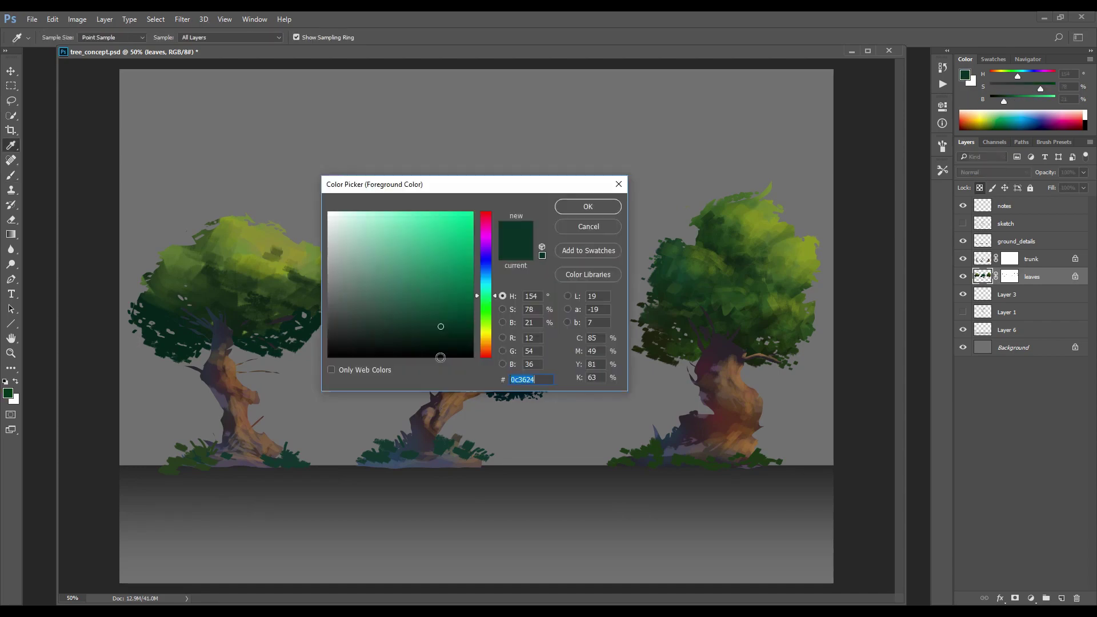
{"action": "left_click_drag", "start_coordinate": [440, 183], "coordinate": [649, 136]}
{"action": "left_click_drag", "start_coordinate": [695, 247], "coordinate": [680, 242]}
{"action": "mouse_move", "coordinate": [652, 271]}
{"action": "left_mouse_down"}
{"action": "mouse_move", "coordinate": [694, 235]}
{"action": "mouse_move", "coordinate": [646, 251]}
{"action": "left_mouse_up"}
{"action": "key", "text": "Return"}
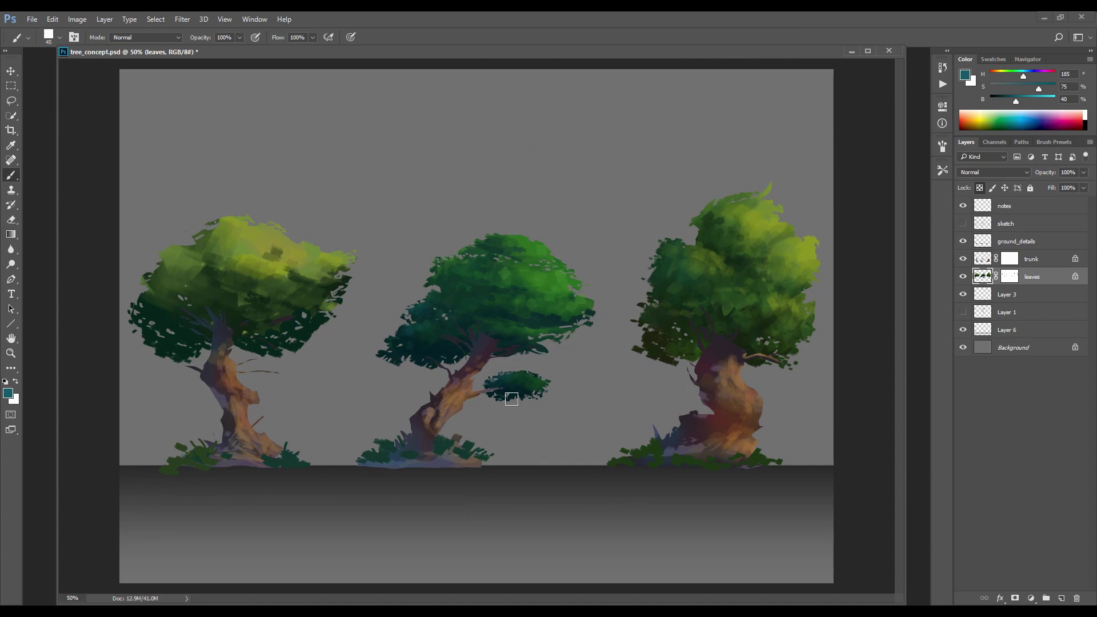
Glaze the teal softly over the middle of the same crown with a much larger brush, size 250
{"action": "key", "text": "bracketright"}
{"action": "key", "text": "bracketright"}
{"action": "key", "text": "bracketright"}
{"action": "key", "text": "bracketright"}
{"action": "key", "text": "bracketright"}
{"action": "key", "text": "bracketright"}
{"action": "key", "text": "bracketright"}
{"action": "key", "text": "bracketright"}
{"action": "key", "text": "bracketright"}
{"action": "key", "text": "bracketright"}
{"action": "key", "text": "bracketright"}
{"action": "key", "text": "bracketright"}
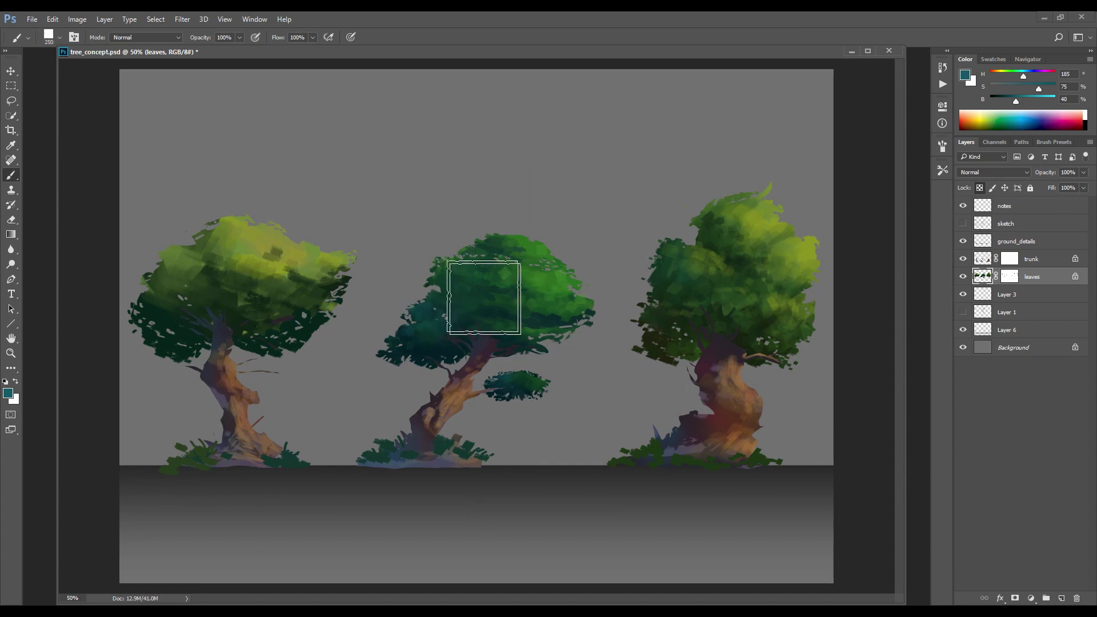
{"action": "left_click_drag", "start_coordinate": [483, 295], "coordinate": [469, 296]}
{"action": "key", "text": "bracketleft"}
{"action": "key", "text": "bracketleft"}
{"action": "key", "text": "bracketleft"}
{"action": "key", "text": "bracketleft"}
{"action": "key", "text": "bracketleft"}
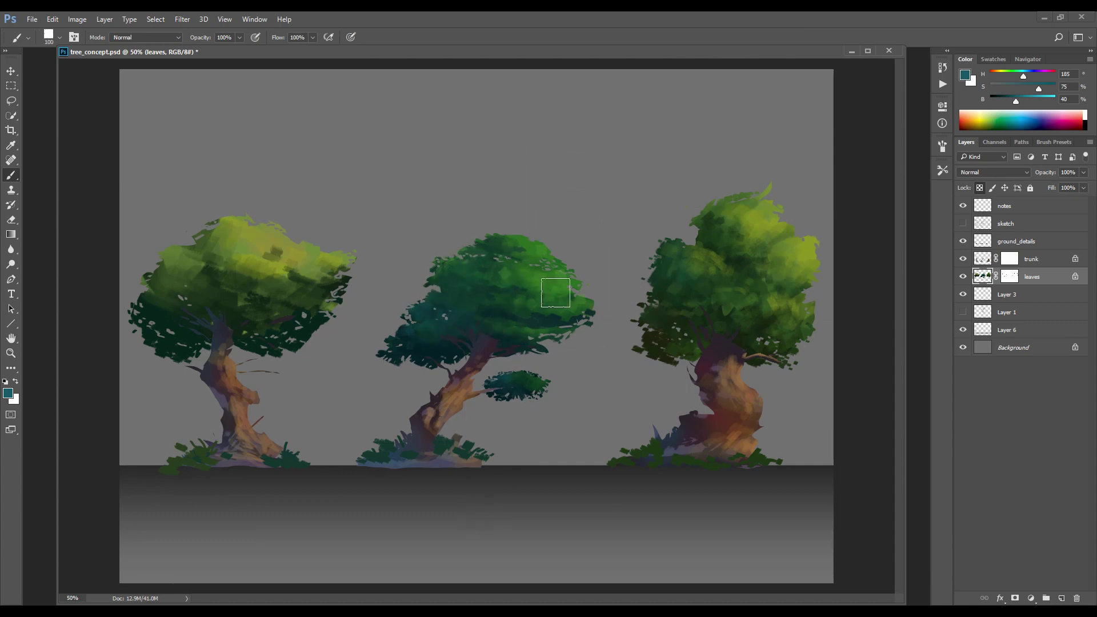
Pick a saturated green (H 109, S 82, B 56) based on the middle crown's lit side and brighten that side
{"action": "left_click", "coordinate": [533, 279], "text": "alt"}
{"action": "left_click", "coordinate": [963, 76]}
{"action": "left_click", "coordinate": [655, 228]}
{"action": "key", "text": "Return"}
{"action": "key", "text": "b"}
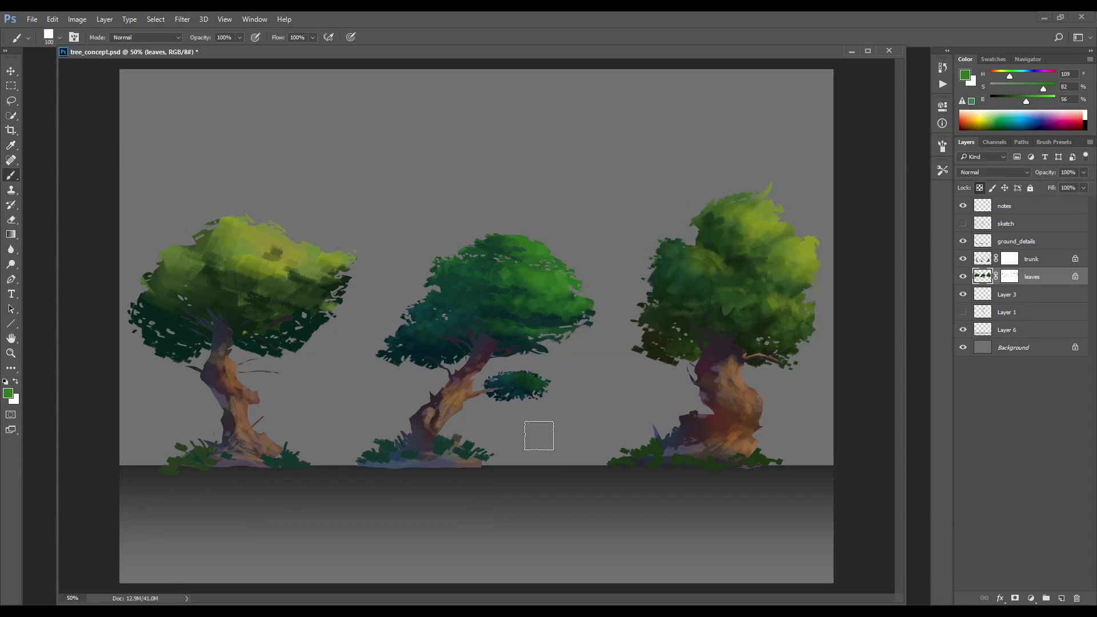
Refine the leaf clumps of the middle tree's crown with sampled dark teal and mid-green tones
{"action": "left_click", "coordinate": [464, 349], "text": "alt"}
{"action": "left_click", "coordinate": [438, 351], "text": "alt"}
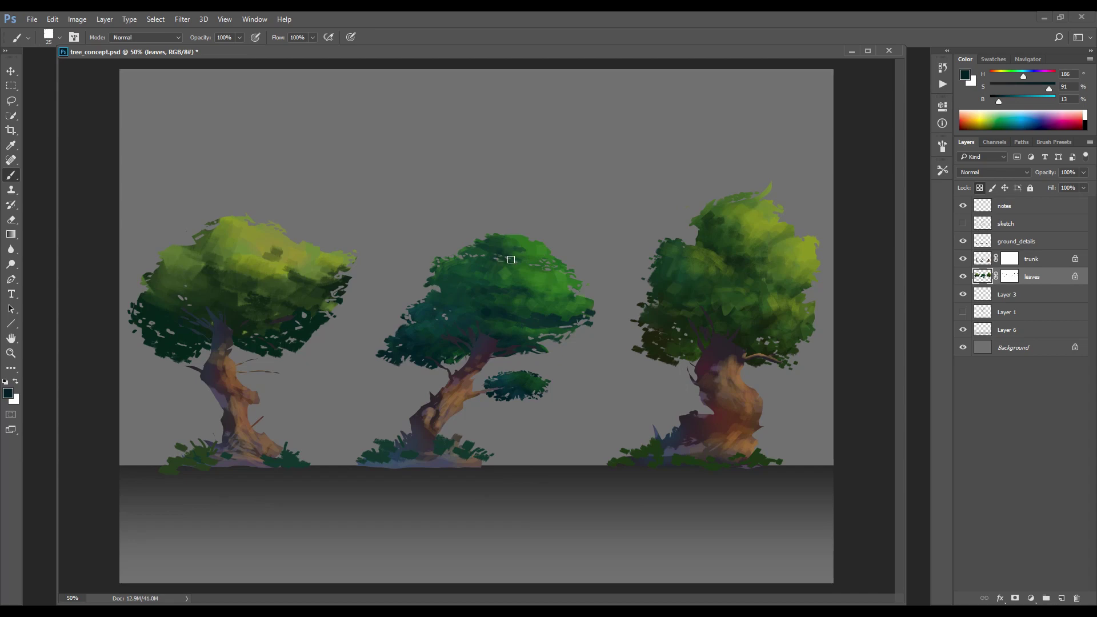
{"action": "left_click", "coordinate": [499, 285], "text": "alt"}
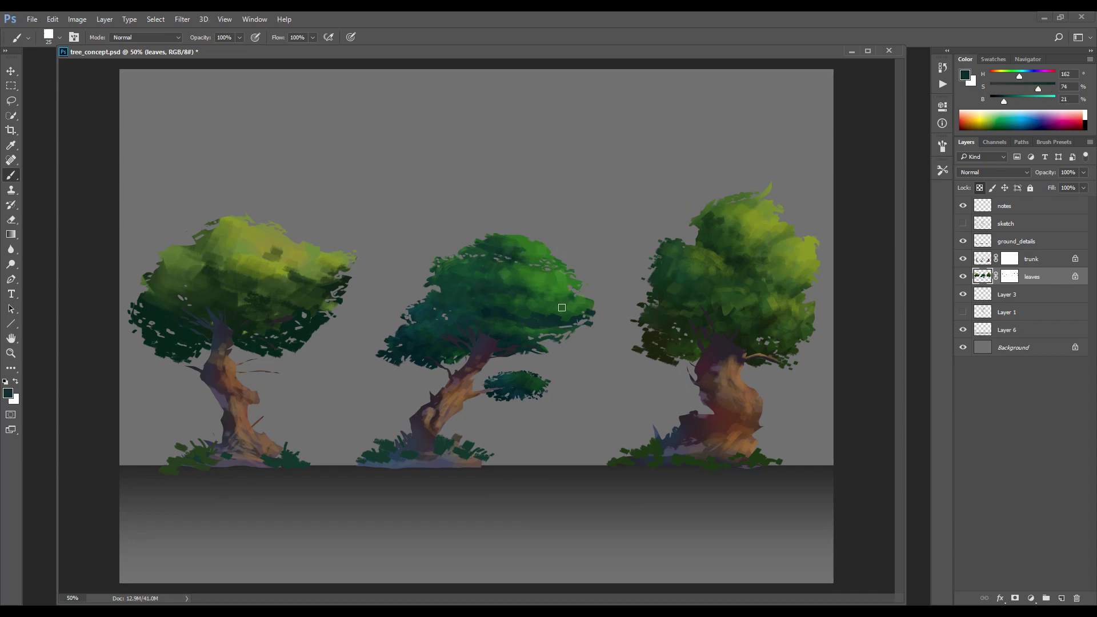
{"action": "left_click", "coordinate": [521, 249], "text": "alt"}
Brighten the top of the middle tree's small leaf cluster with green sampled from the crown, and sample a dark teal
{"action": "left_click", "coordinate": [538, 313], "text": "alt"}
{"action": "key", "text": "bracketright"}
{"action": "left_click", "coordinate": [544, 269], "text": "alt"}
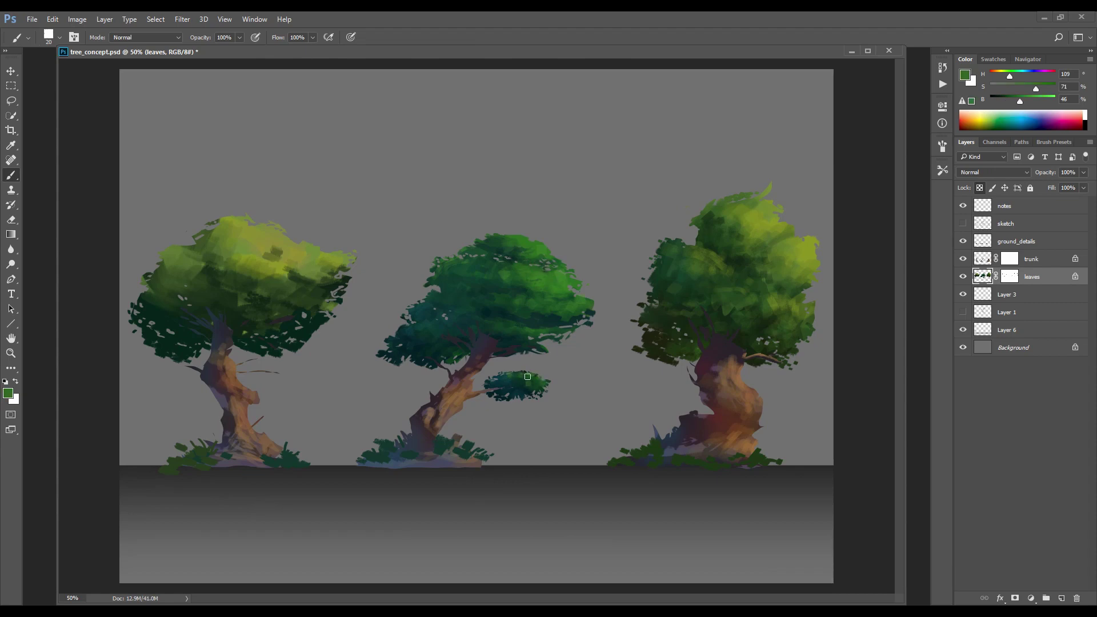
{"action": "left_click", "coordinate": [432, 317], "text": "alt"}
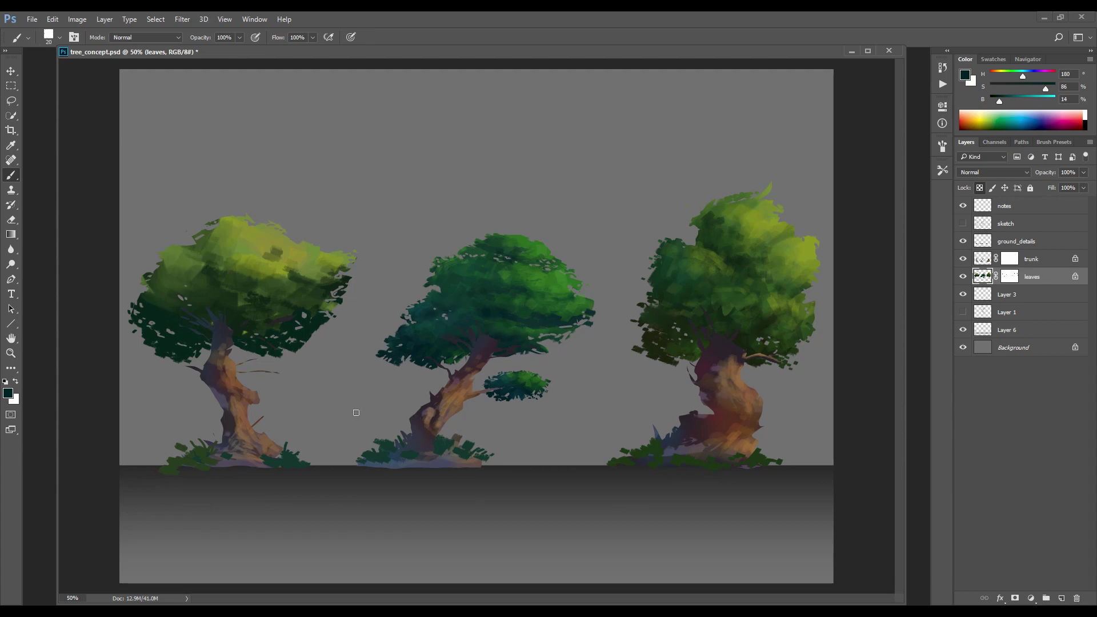
Refine the foliage clumps of the tree beside it with sampled greens and deepen their shadows with dark green (#052105)
{"action": "left_click", "coordinate": [728, 228], "text": "alt"}
{"action": "left_click", "coordinate": [713, 274], "text": "alt"}
{"action": "left_click", "coordinate": [785, 234], "text": "alt"}
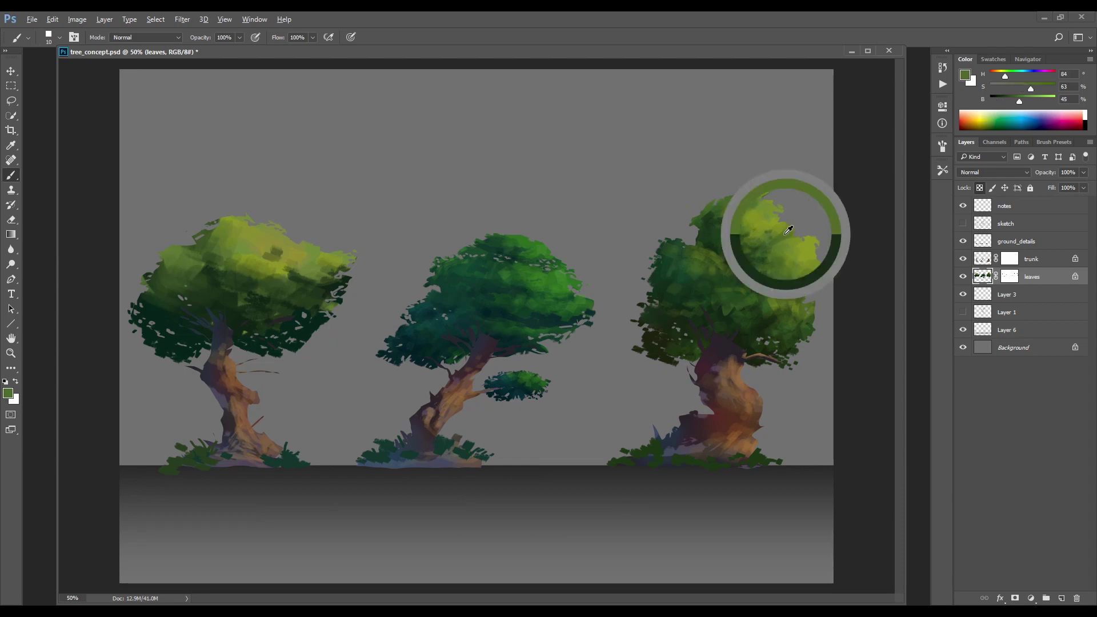
{"action": "left_click", "coordinate": [771, 266], "text": "alt"}
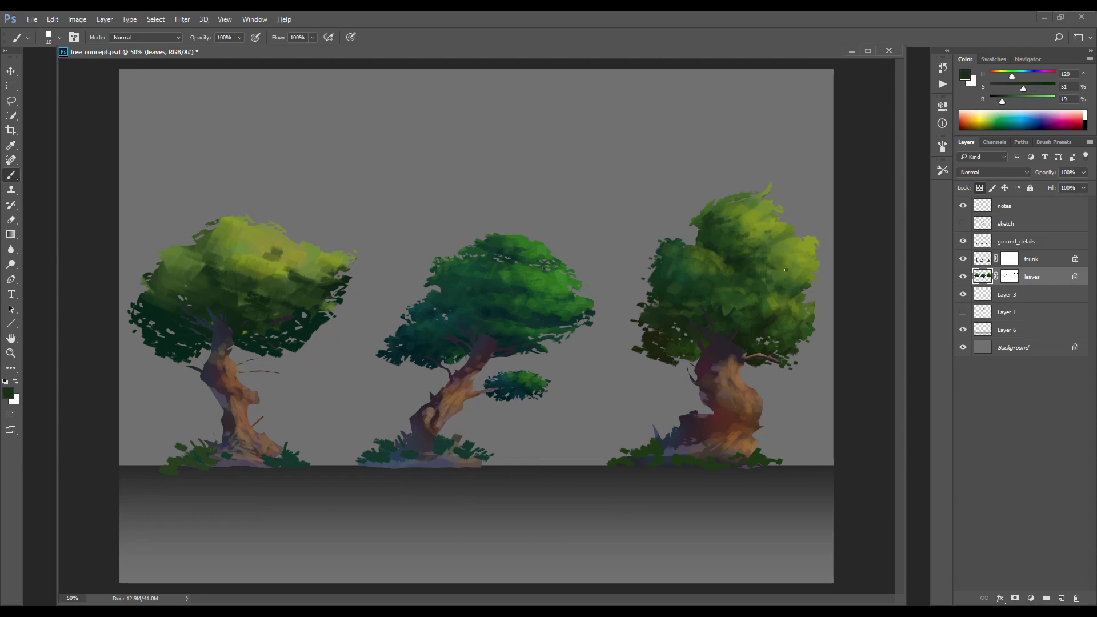
{"action": "left_click", "coordinate": [965, 80]}
{"action": "left_click", "coordinate": [661, 287]}
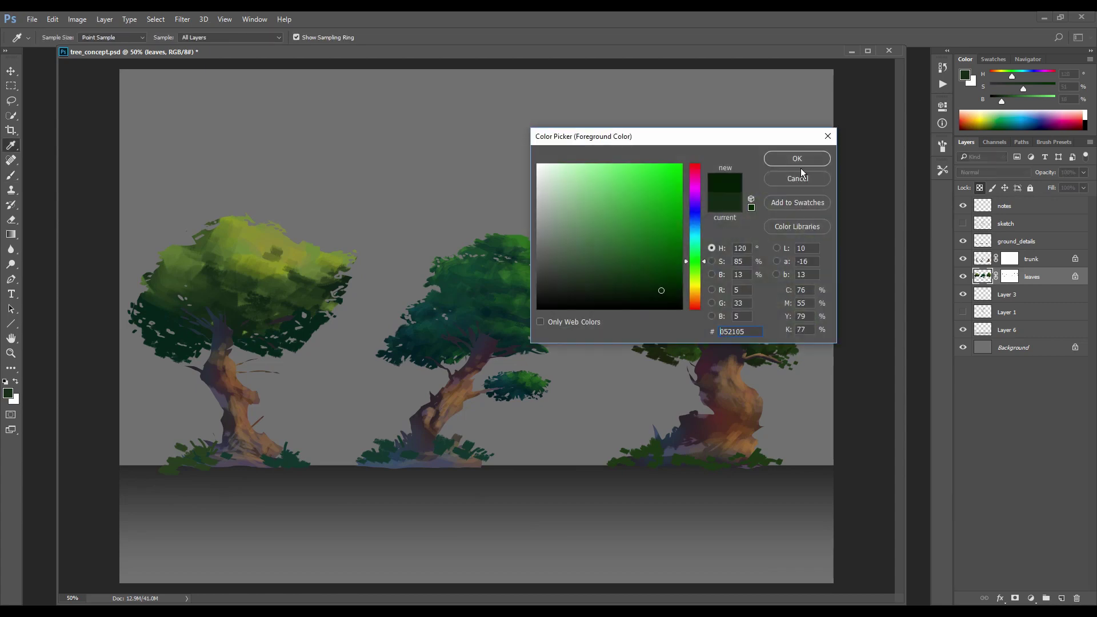
{"action": "key", "text": "Return"}
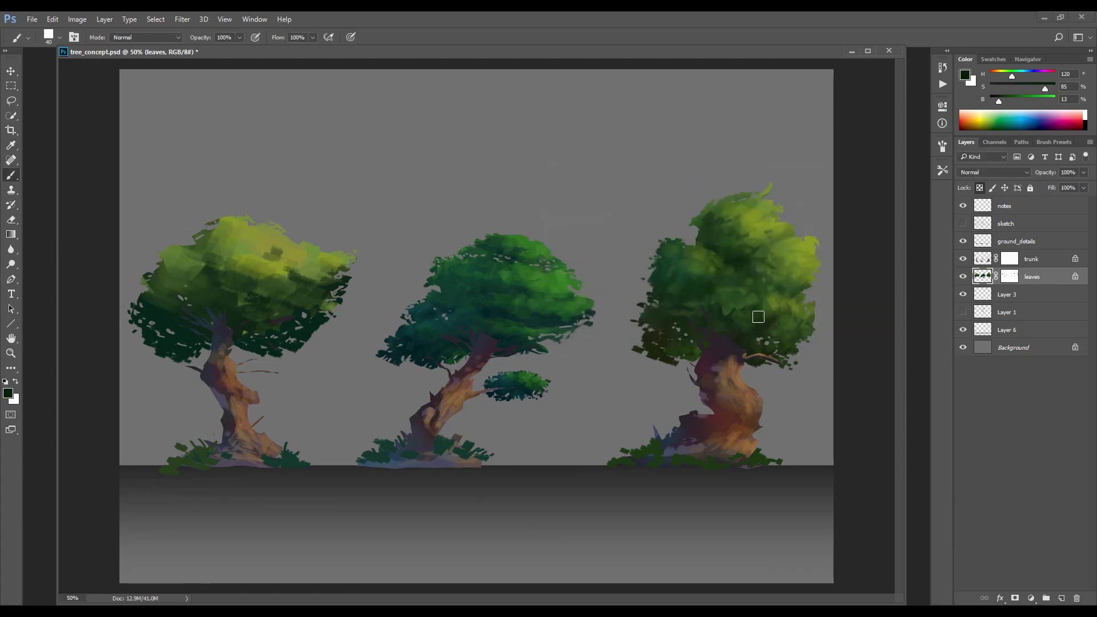
Paint teal (H 180, S 84, B 36) into the shaded upper side of the yellow-green tree's crown
{"action": "left_click", "coordinate": [423, 337], "text": "alt"}
{"action": "left_click", "coordinate": [965, 76]}
{"action": "left_click", "coordinate": [659, 258]}
{"action": "key", "text": "Return"}
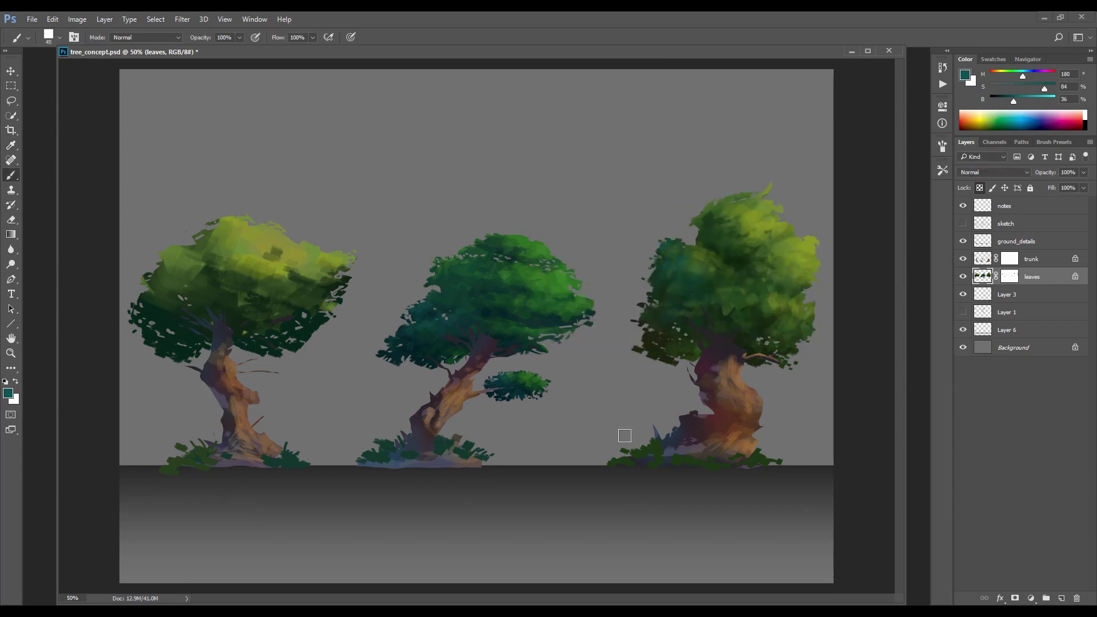
{"action": "key", "text": "m"}
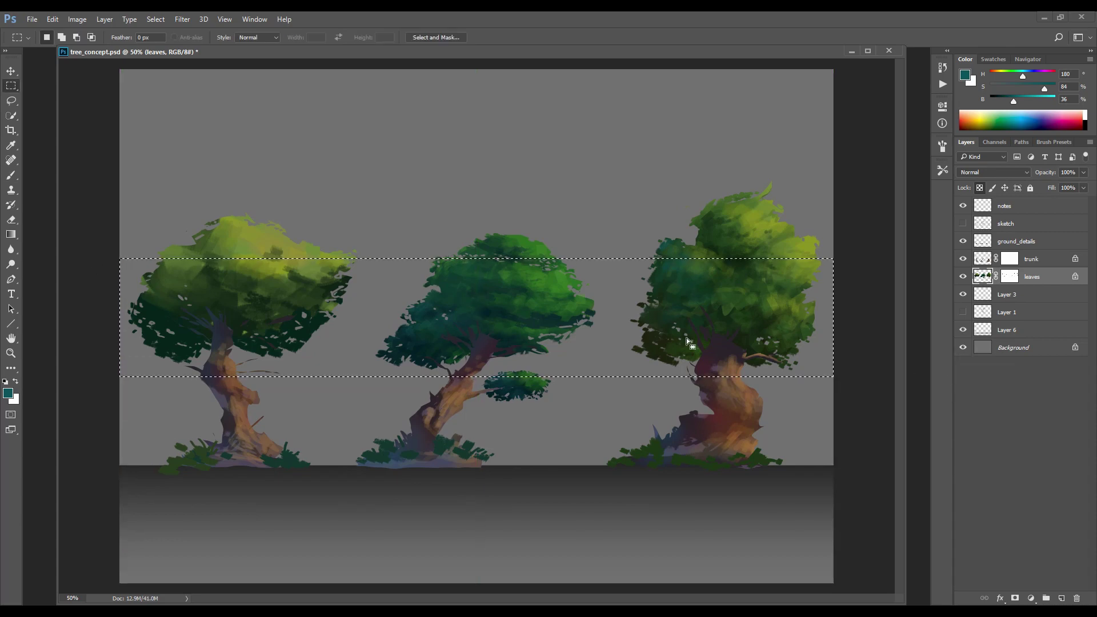
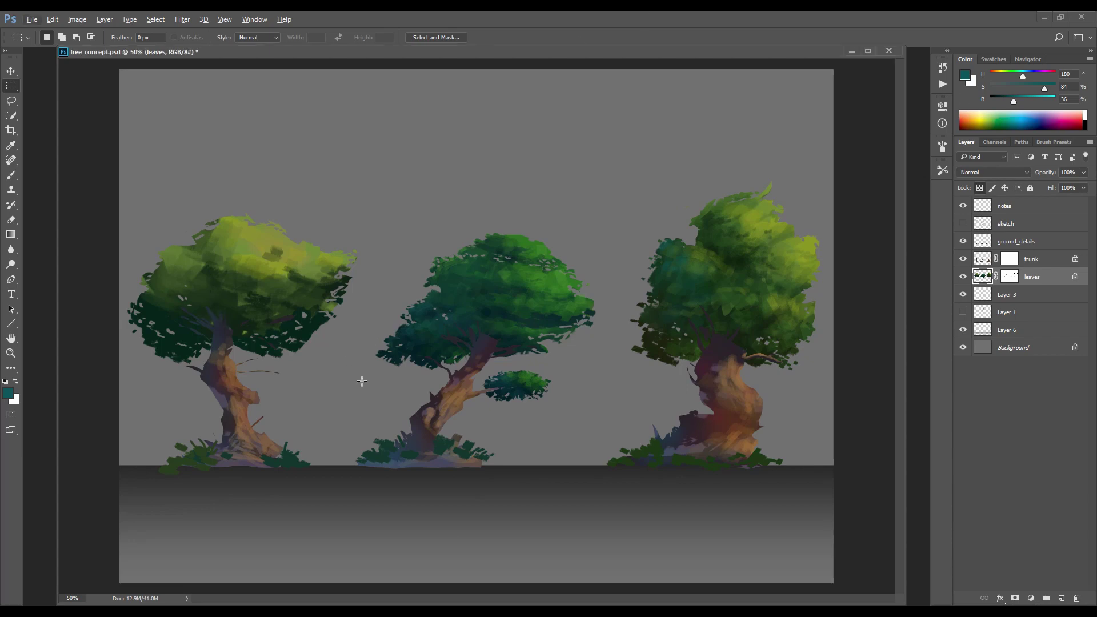
{"action": "key", "text": "b"}
{"action": "left_click", "coordinate": [231, 280], "text": "alt"}
{"action": "left_click", "coordinate": [966, 76]}
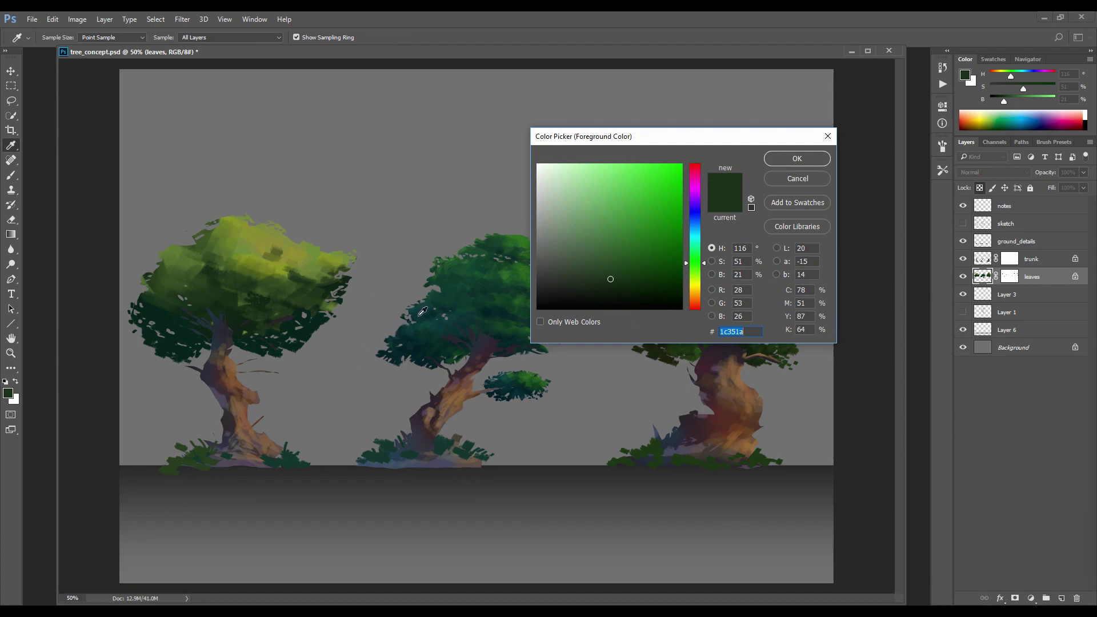
{"action": "left_click", "coordinate": [797, 179]}
Lasso the first tree's crown, lower its saturation to about -32 with Hue/Saturation, and deselect it
{"action": "key", "text": "l"}
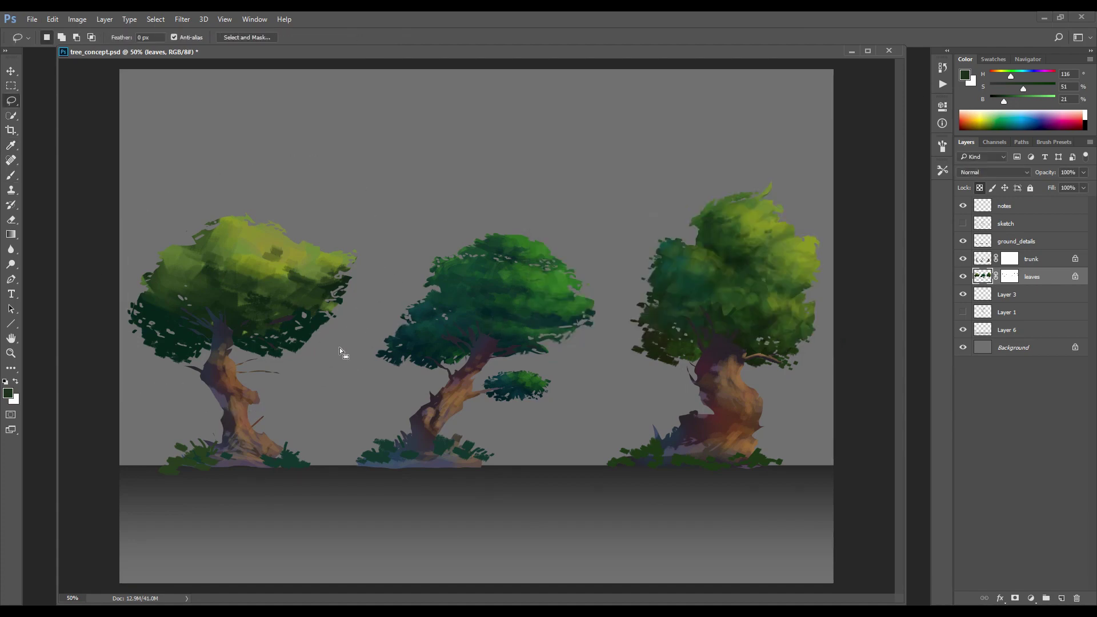
{"action": "left_click_drag", "start_coordinate": [328, 352], "coordinate": [337, 349]}
{"action": "key", "text": "ctrl+u"}
{"action": "left_click_drag", "start_coordinate": [521, 438], "coordinate": [501, 442]}
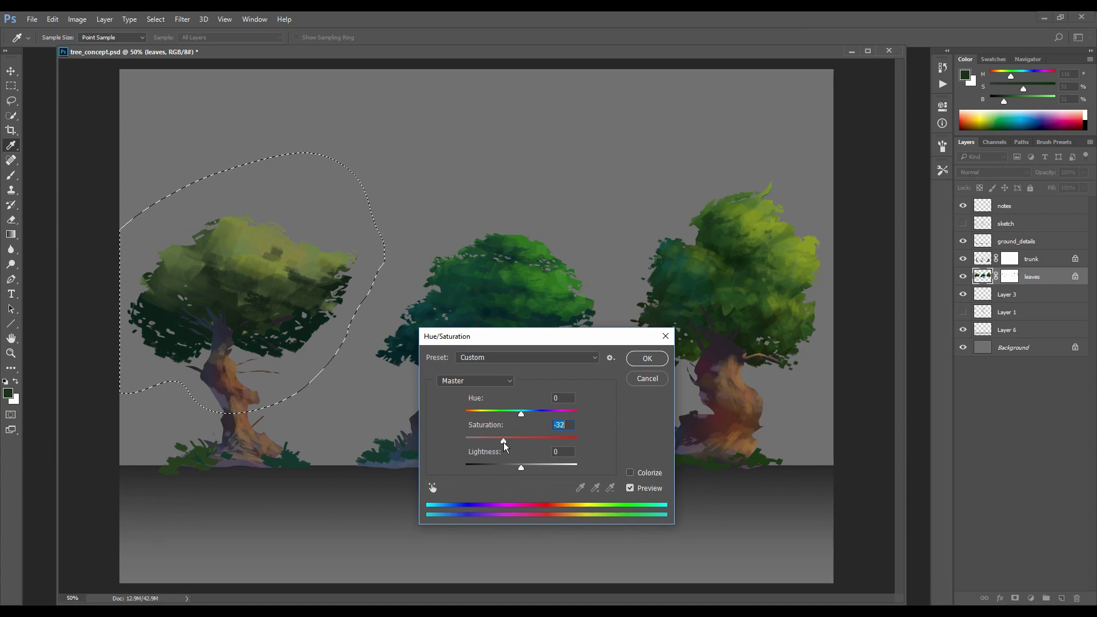
{"action": "key", "text": "Return"}
{"action": "key", "text": "ctrl+d"}
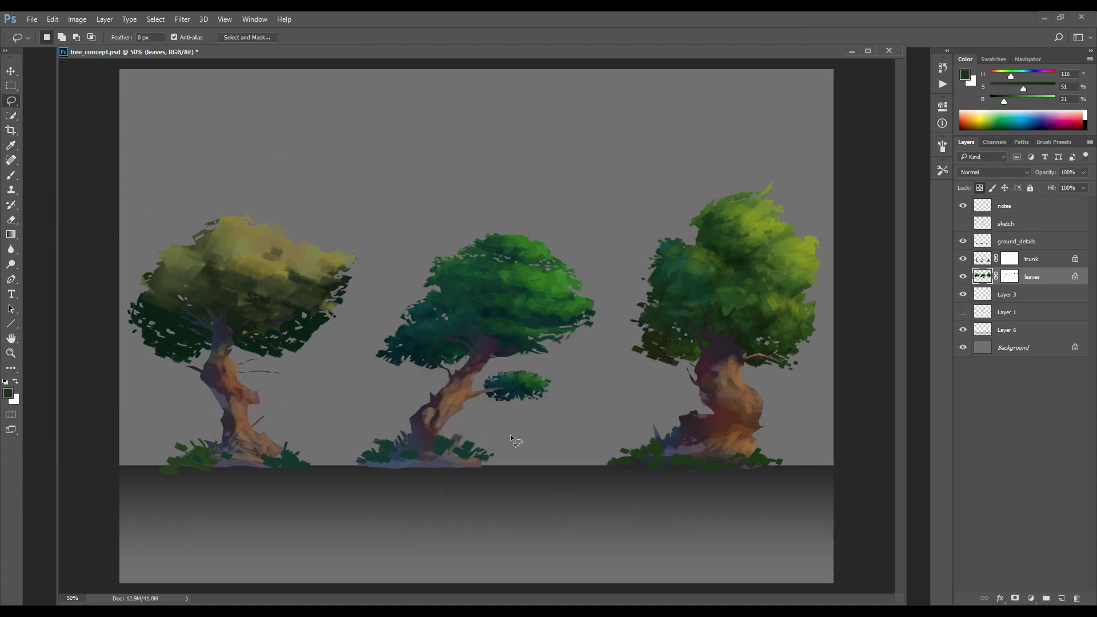
Cover the first tree's whole crown with a flat muted green (#425337)
{"action": "key", "text": "b"}
{"action": "left_click", "coordinate": [942, 170]}
{"action": "left_click", "coordinate": [942, 146]}
{"action": "left_click", "coordinate": [942, 146]}
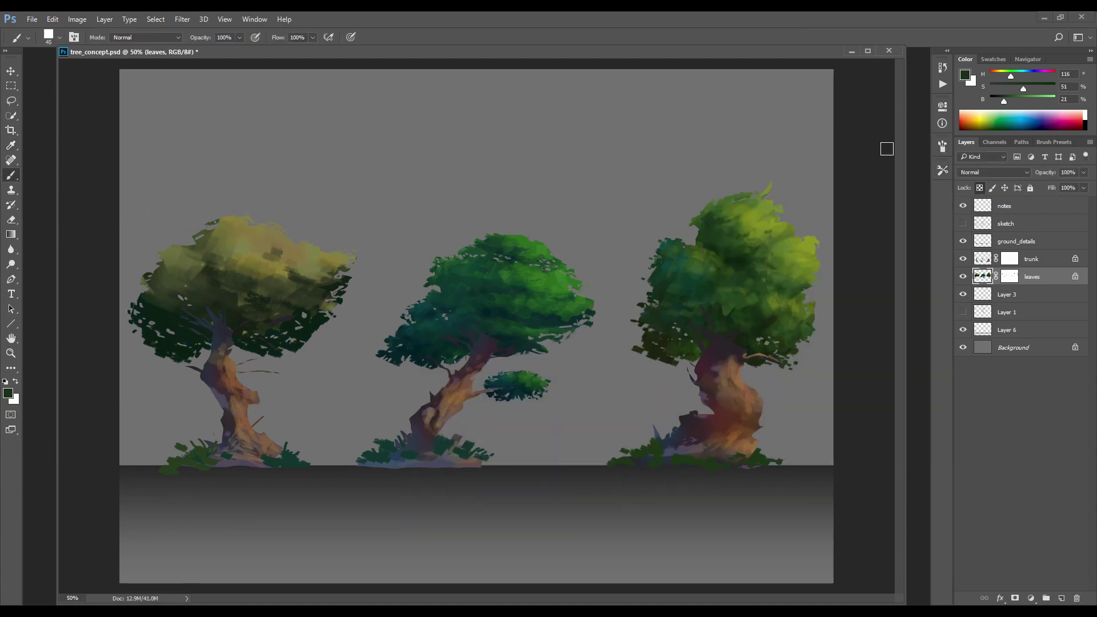
{"action": "left_click", "coordinate": [220, 282], "text": "alt"}
{"action": "left_click", "coordinate": [965, 75]}
{"action": "left_click", "coordinate": [580, 247]}
{"action": "left_click", "coordinate": [586, 262]}
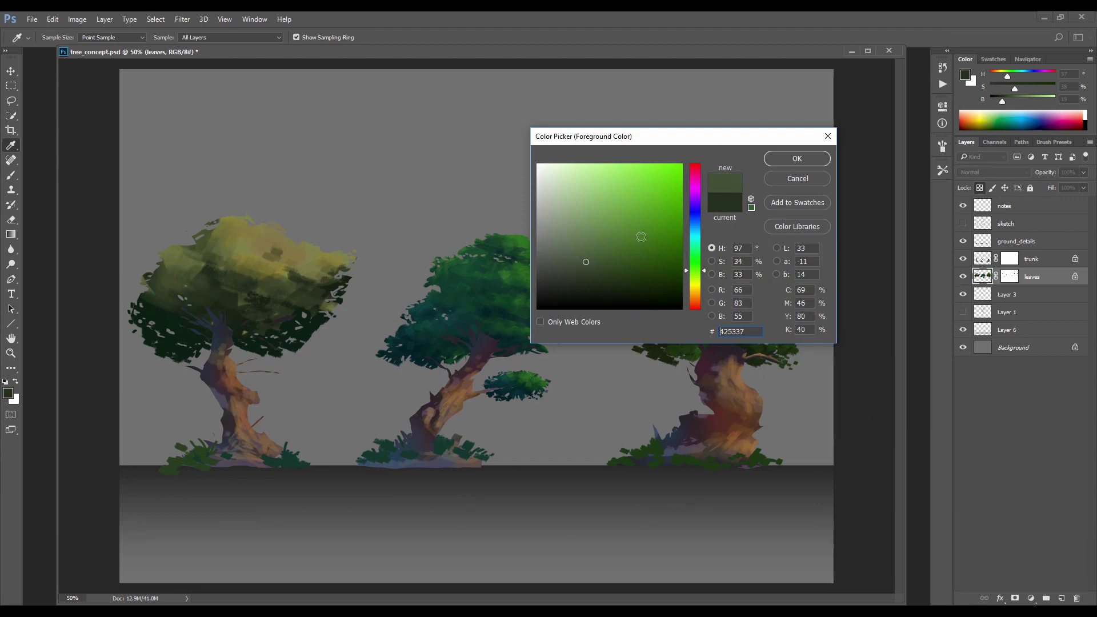
{"action": "left_click", "coordinate": [794, 163]}
{"action": "mouse_move", "coordinate": [334, 294]}
{"action": "left_mouse_down"}
{"action": "mouse_move", "coordinate": [321, 273]}
{"action": "mouse_move", "coordinate": [167, 268]}
{"action": "left_mouse_up"}
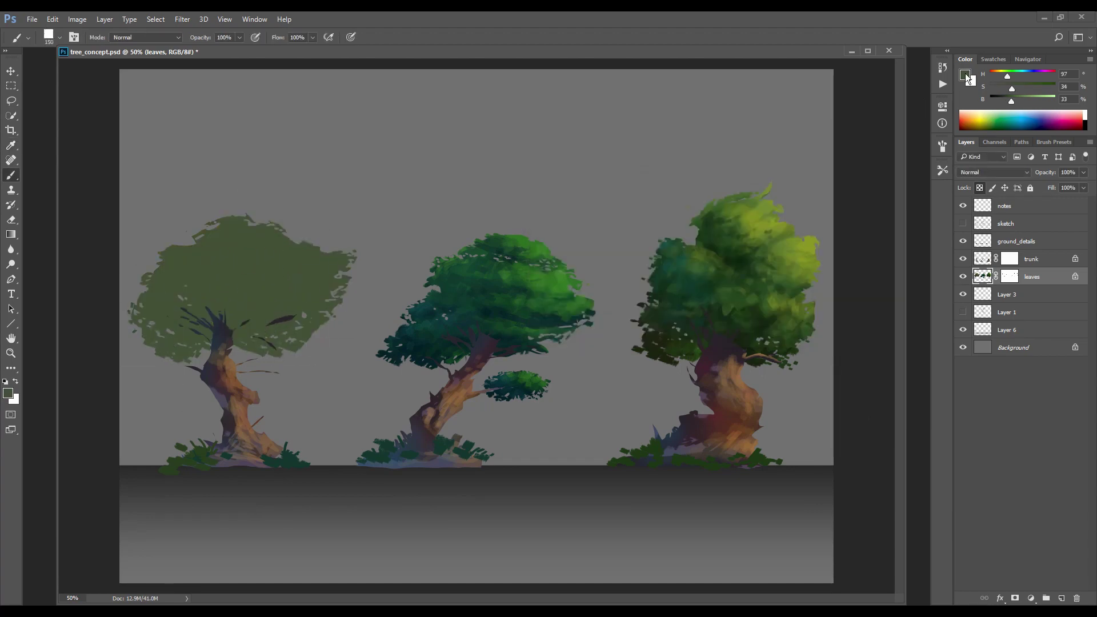
Block in the shadow across the lower part of the first tree's crown with dark green (H 127, S 42, B 16)
{"action": "left_click", "coordinate": [965, 76]}
{"action": "left_click", "coordinate": [696, 260]}
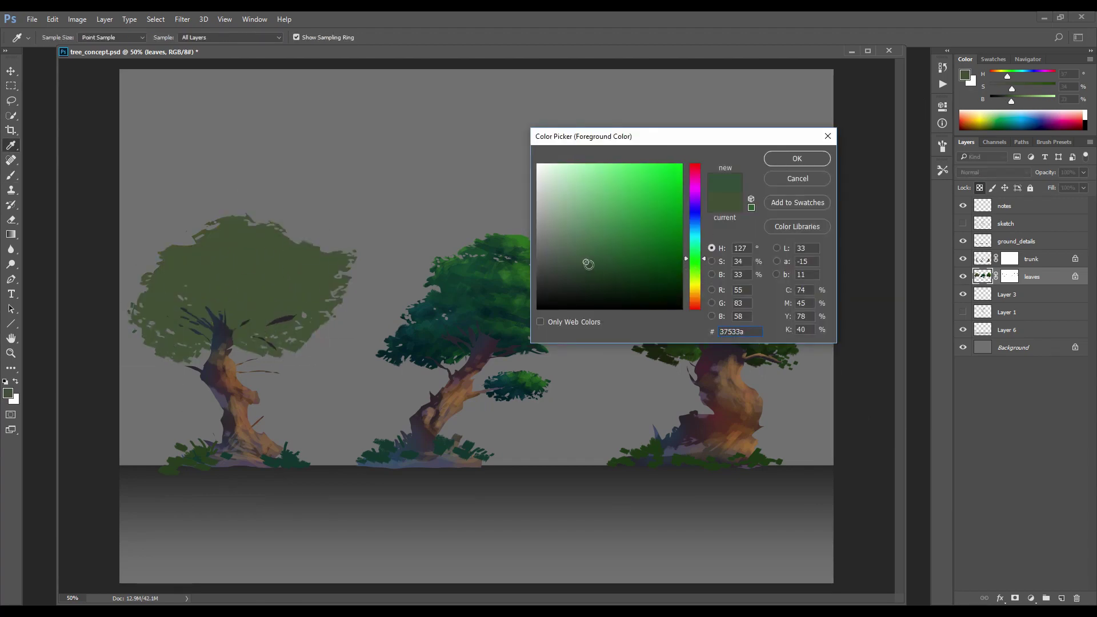
{"action": "left_click_drag", "start_coordinate": [589, 264], "coordinate": [598, 286]}
{"action": "key", "text": "Return"}
{"action": "mouse_move", "coordinate": [150, 286]}
{"action": "left_mouse_down"}
{"action": "mouse_move", "coordinate": [273, 351]}
{"action": "mouse_move", "coordinate": [337, 323]}
{"action": "left_mouse_up"}
Shape the upper clumps of the first tree's crown in the dark green, using progressively smaller brushes
{"action": "key", "text": "bracketleft"}
{"action": "key", "text": "bracketleft"}
{"action": "key", "text": "bracketleft"}
{"action": "key", "text": "bracketleft"}
{"action": "key", "text": "bracketleft"}
{"action": "key", "text": "bracketleft"}
{"action": "key", "text": "bracketleft"}
{"action": "key", "text": "bracketleft"}
{"action": "key", "text": "bracketleft"}
{"action": "key", "text": "bracketleft"}
{"action": "key", "text": "bracketleft"}
{"action": "key", "text": "bracketleft"}
{"action": "mouse_move", "coordinate": [211, 225]}
{"action": "left_mouse_down"}
{"action": "mouse_move", "coordinate": [262, 264]}
{"action": "mouse_move", "coordinate": [254, 255]}
{"action": "mouse_move", "coordinate": [283, 250]}
{"action": "left_mouse_up"}
{"action": "key", "text": "bracketleft"}
{"action": "key", "text": "bracketleft"}
{"action": "key", "text": "bracketleft"}
{"action": "left_click_drag", "start_coordinate": [193, 249], "coordinate": [160, 255]}
Paint dark gaps between the large leaf clumps in the centre and on the lit side of the first tree's crown
{"action": "left_click_drag", "start_coordinate": [186, 301], "coordinate": [225, 305]}
{"action": "mouse_move", "coordinate": [231, 301]}
{"action": "left_mouse_down"}
{"action": "mouse_move", "coordinate": [237, 287]}
{"action": "mouse_move", "coordinate": [220, 307]}
{"action": "left_mouse_up"}
{"action": "mouse_move", "coordinate": [222, 265]}
{"action": "left_mouse_down"}
{"action": "mouse_move", "coordinate": [234, 280]}
{"action": "mouse_move", "coordinate": [242, 272]}
{"action": "left_mouse_up"}
{"action": "left_click_drag", "start_coordinate": [264, 265], "coordinate": [298, 249]}
{"action": "left_click_drag", "start_coordinate": [237, 305], "coordinate": [264, 321]}
{"action": "left_click_drag", "start_coordinate": [236, 294], "coordinate": [286, 313]}
{"action": "mouse_move", "coordinate": [304, 314]}
{"action": "left_mouse_down"}
{"action": "mouse_move", "coordinate": [326, 299]}
{"action": "mouse_move", "coordinate": [324, 272]}
{"action": "mouse_move", "coordinate": [304, 273]}
{"action": "mouse_move", "coordinate": [334, 289]}
{"action": "mouse_move", "coordinate": [324, 267]}
{"action": "left_mouse_up"}
Add small leaf marks along the first crown's clump edges with a fine brush and sampled light and dark greens
{"action": "key", "text": "bracketright"}
{"action": "key", "text": "bracketright"}
{"action": "key", "text": "bracketright"}
{"action": "key", "text": "bracketright"}
{"action": "key", "text": "bracketright"}
{"action": "key", "text": "bracketright"}
{"action": "key", "text": "bracketleft"}
{"action": "key", "text": "bracketleft"}
{"action": "key", "text": "bracketleft"}
{"action": "key", "text": "bracketleft"}
{"action": "key", "text": "bracketleft"}
{"action": "key", "text": "bracketleft"}
{"action": "key", "text": "bracketleft"}
{"action": "left_click", "coordinate": [313, 276], "text": "alt"}
{"action": "left_click", "coordinate": [328, 302], "text": "alt"}
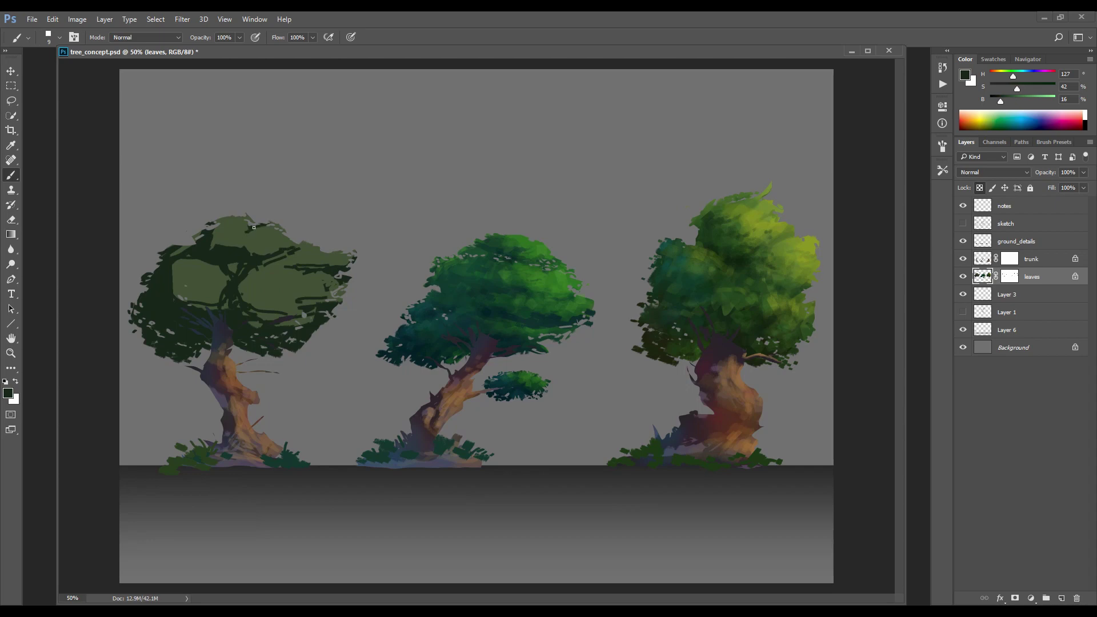
Turn on the brush's Transfer setting and softly shade the first crown's outer clump with sampled greens
{"action": "left_click", "coordinate": [942, 147]}
{"action": "left_click", "coordinate": [712, 241]}
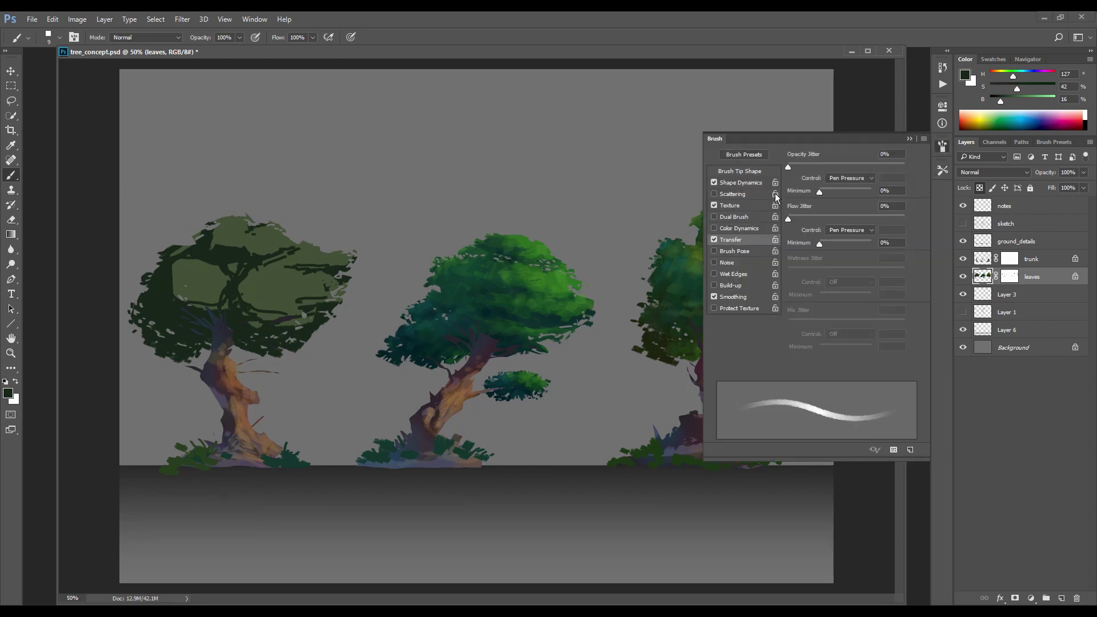
{"action": "left_click", "coordinate": [909, 138]}
{"action": "key", "text": "bracketright"}
{"action": "key", "text": "bracketright"}
{"action": "key", "text": "bracketright"}
{"action": "key", "text": "bracketright"}
{"action": "key", "text": "bracketright"}
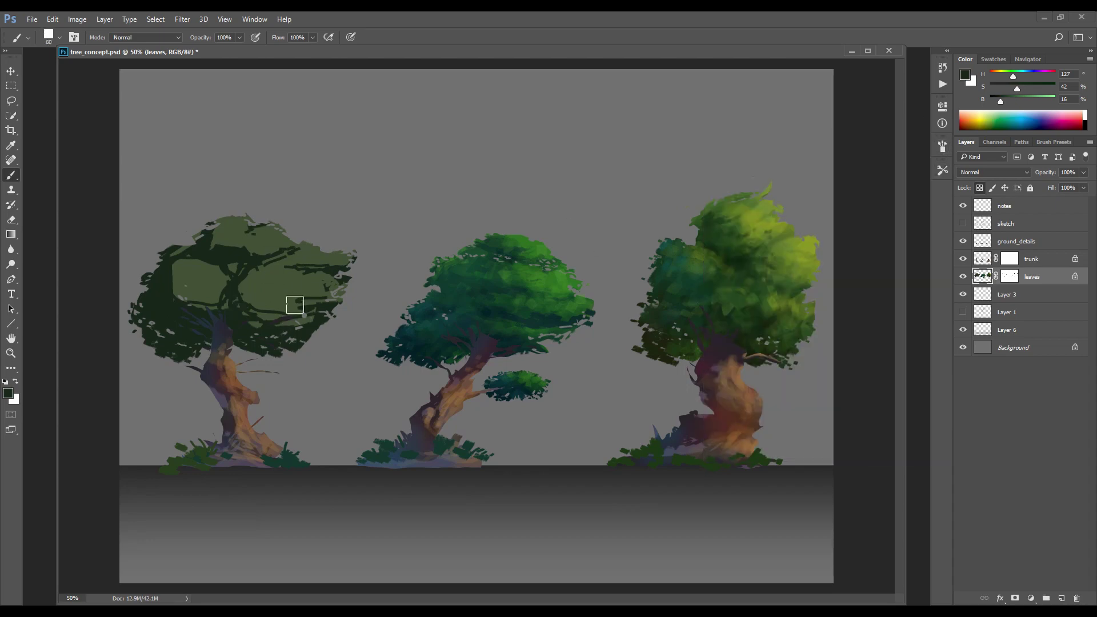
{"action": "key", "text": "bracketleft"}
{"action": "key", "text": "bracketleft"}
{"action": "left_click", "coordinate": [179, 277], "text": "alt"}
{"action": "mouse_move", "coordinate": [169, 268]}
{"action": "left_mouse_down"}
{"action": "mouse_move", "coordinate": [180, 294]}
{"action": "mouse_move", "coordinate": [165, 277]}
{"action": "mouse_move", "coordinate": [157, 307]}
{"action": "mouse_move", "coordinate": [191, 291]}
{"action": "left_mouse_up"}
{"action": "left_click", "coordinate": [179, 294], "text": "alt"}
{"action": "left_click", "coordinate": [220, 237], "text": "alt"}
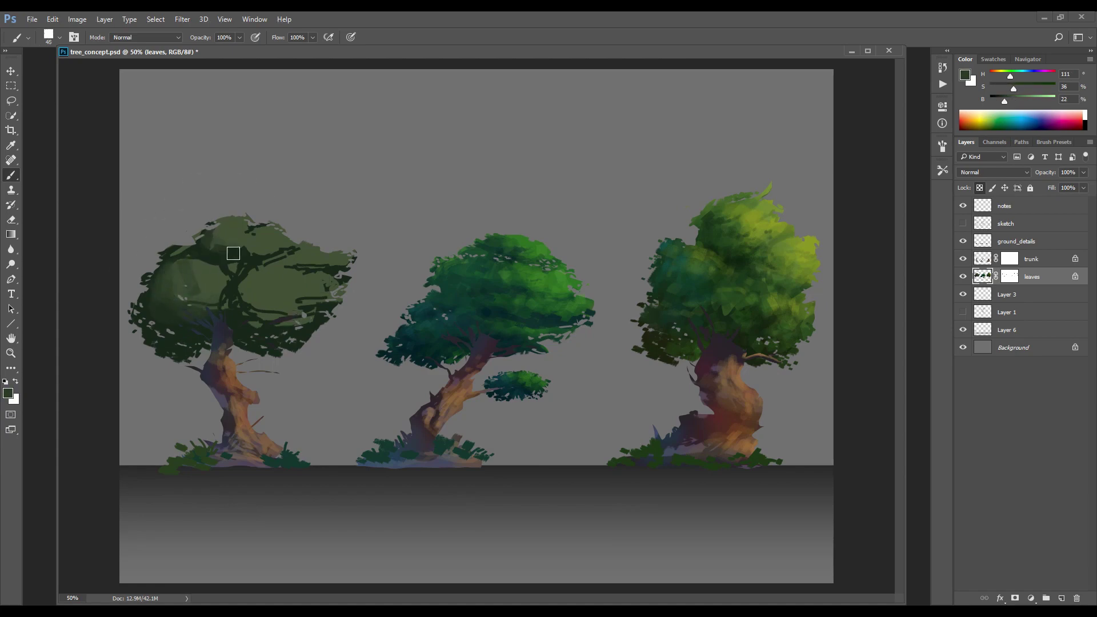
Softly shade the upper and central clumps of the first tree's crown and sample the dark green
{"action": "mouse_move", "coordinate": [244, 250]}
{"action": "left_mouse_down"}
{"action": "mouse_move", "coordinate": [261, 232]}
{"action": "mouse_move", "coordinate": [237, 237]}
{"action": "mouse_move", "coordinate": [254, 279]}
{"action": "mouse_move", "coordinate": [241, 284]}
{"action": "mouse_move", "coordinate": [289, 320]}
{"action": "mouse_move", "coordinate": [255, 290]}
{"action": "left_mouse_up"}
{"action": "key", "text": "bracketleft"}
{"action": "key", "text": "bracketleft"}
{"action": "key", "text": "bracketleft"}
{"action": "key", "text": "bracketleft"}
{"action": "left_click", "coordinate": [247, 276], "text": "alt"}
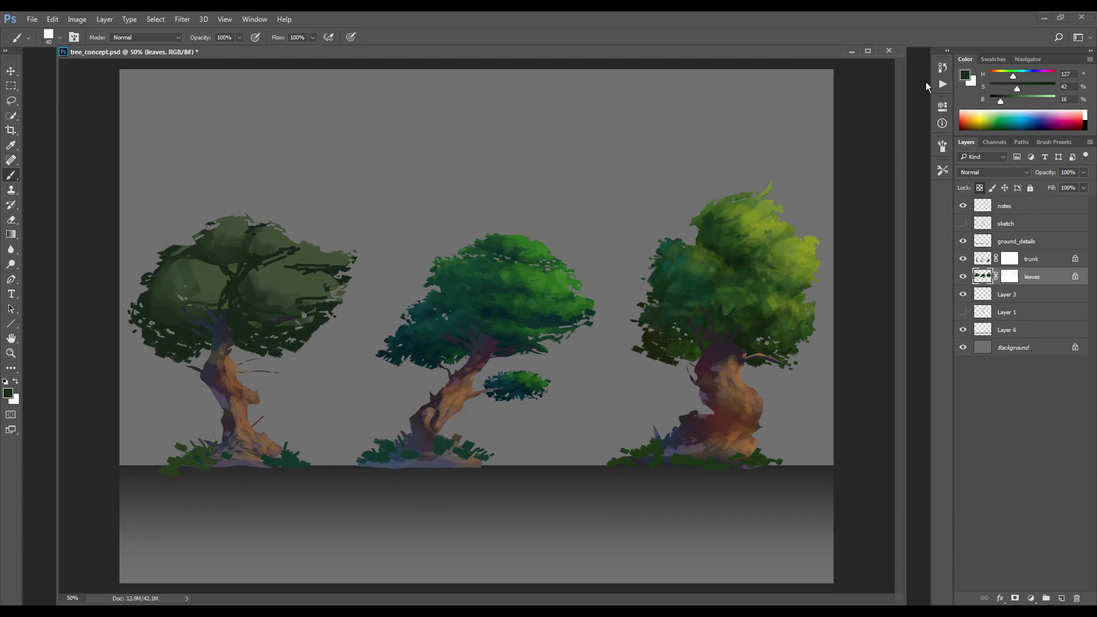
Choose a new dark green and glaze it across the first tree's crown to blend the clumps
{"action": "left_click", "coordinate": [964, 75]}
{"action": "left_click", "coordinate": [618, 282]}
{"action": "left_click", "coordinate": [620, 280]}
{"action": "key", "text": "Return"}
{"action": "mouse_move", "coordinate": [186, 276]}
{"action": "left_mouse_down"}
{"action": "mouse_move", "coordinate": [223, 313]}
{"action": "mouse_move", "coordinate": [357, 286]}
{"action": "left_mouse_up"}
Sample a mid green from the first tree's crown and softly shade its central clump above the trunk with an enlarged brush
{"action": "left_click", "coordinate": [327, 256], "text": "alt"}
{"action": "mouse_move", "coordinate": [221, 292]}
{"action": "left_mouse_down"}
{"action": "mouse_move", "coordinate": [221, 266]}
{"action": "mouse_move", "coordinate": [291, 259]}
{"action": "mouse_move", "coordinate": [289, 327]}
{"action": "mouse_move", "coordinate": [240, 320]}
{"action": "left_mouse_up"}
{"action": "key", "text": "bracketright"}
{"action": "key", "text": "bracketright"}
{"action": "key", "text": "bracketright"}
{"action": "key", "text": "bracketright"}
{"action": "key", "text": "bracketright"}
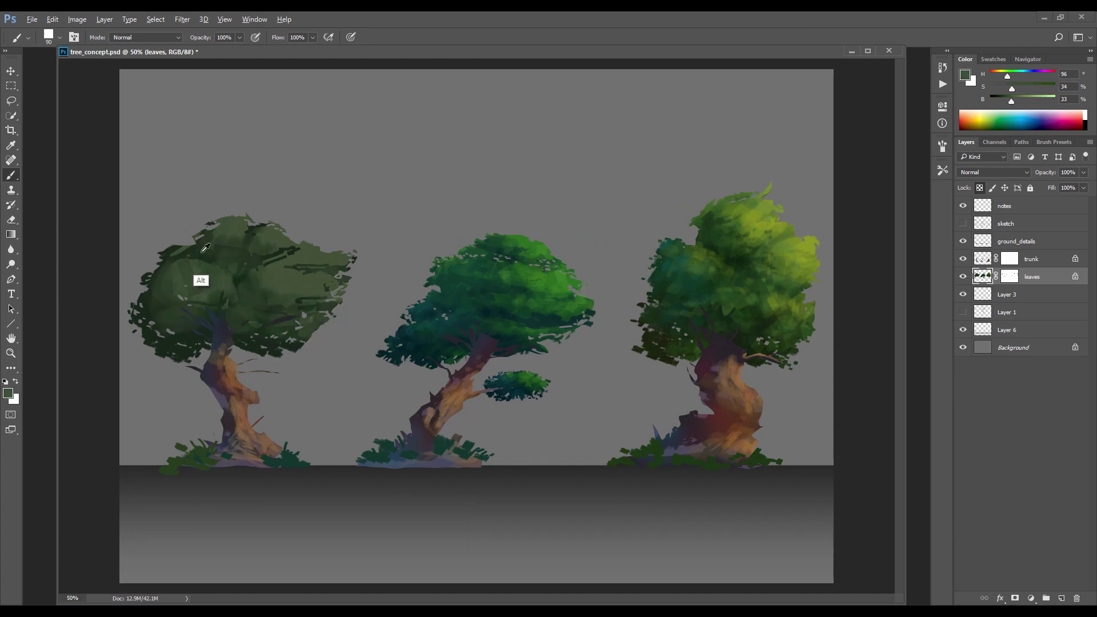
Choose a very dark green (hue 143, saturation 56, brightness 12) and deepen the shadows along the first crown's left side and underside
{"action": "left_click", "coordinate": [200, 281], "text": "alt"}
{"action": "left_click", "coordinate": [964, 75]}
{"action": "left_click", "coordinate": [619, 292]}
{"action": "left_click", "coordinate": [695, 252]}
{"action": "left_click", "coordinate": [788, 165]}
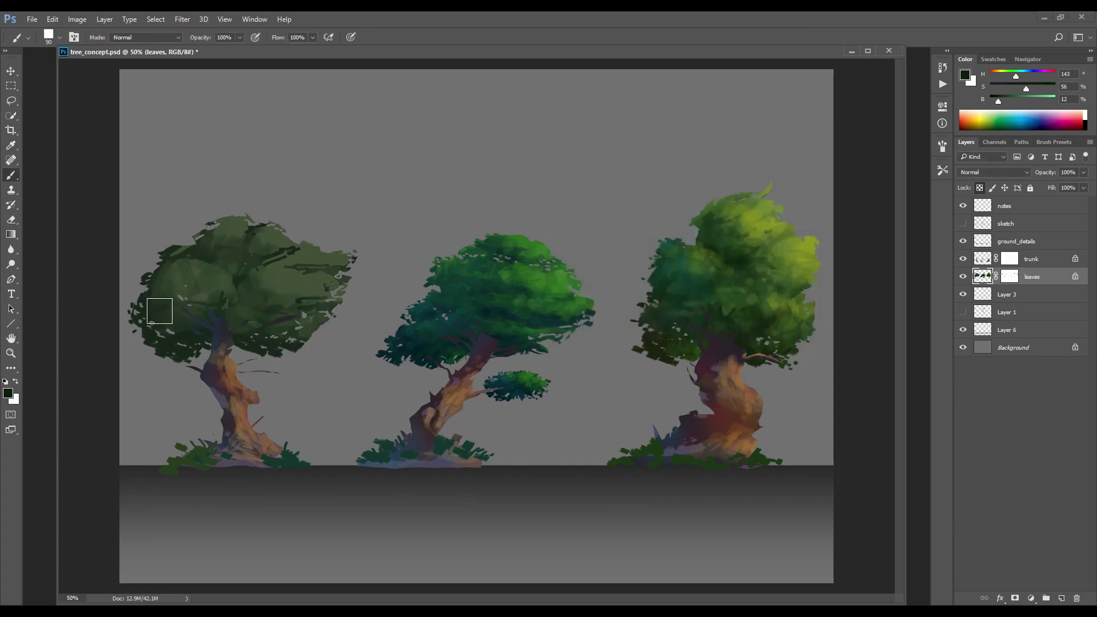
{"action": "left_click_drag", "start_coordinate": [162, 310], "coordinate": [186, 313]}
{"action": "key", "text": "bracketleft"}
{"action": "key", "text": "bracketleft"}
{"action": "left_click_drag", "start_coordinate": [246, 342], "coordinate": [262, 318]}
{"action": "mouse_move", "coordinate": [195, 300]}
{"action": "left_mouse_down"}
{"action": "mouse_move", "coordinate": [210, 282]}
{"action": "mouse_move", "coordinate": [257, 300]}
{"action": "left_mouse_up"}
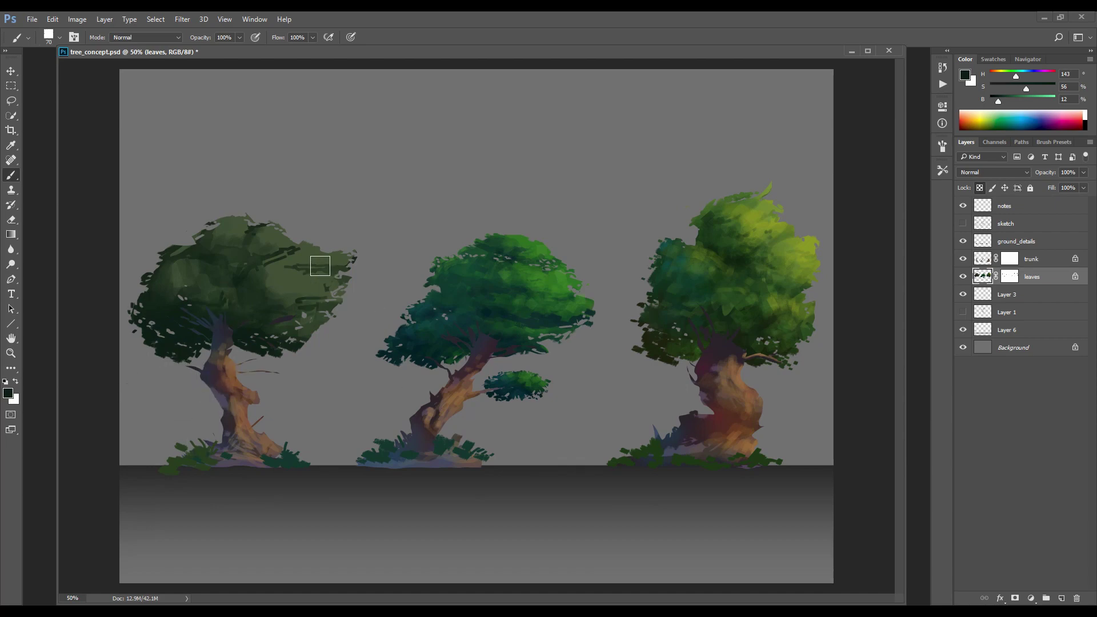
Shade the outer right clump of the first crown with the same dark green and a smaller brush
{"action": "key", "text": "bracketleft"}
{"action": "key", "text": "bracketleft"}
{"action": "key", "text": "bracketleft"}
{"action": "mouse_move", "coordinate": [337, 266]}
{"action": "left_mouse_down"}
{"action": "mouse_move", "coordinate": [304, 280]}
{"action": "mouse_move", "coordinate": [330, 284]}
{"action": "left_mouse_up"}
Choose a muted brown (#6b5c3c) and glaze it over the upper and right clumps of the first crown
{"action": "left_click", "coordinate": [281, 233], "text": "alt"}
{"action": "left_click", "coordinate": [965, 75]}
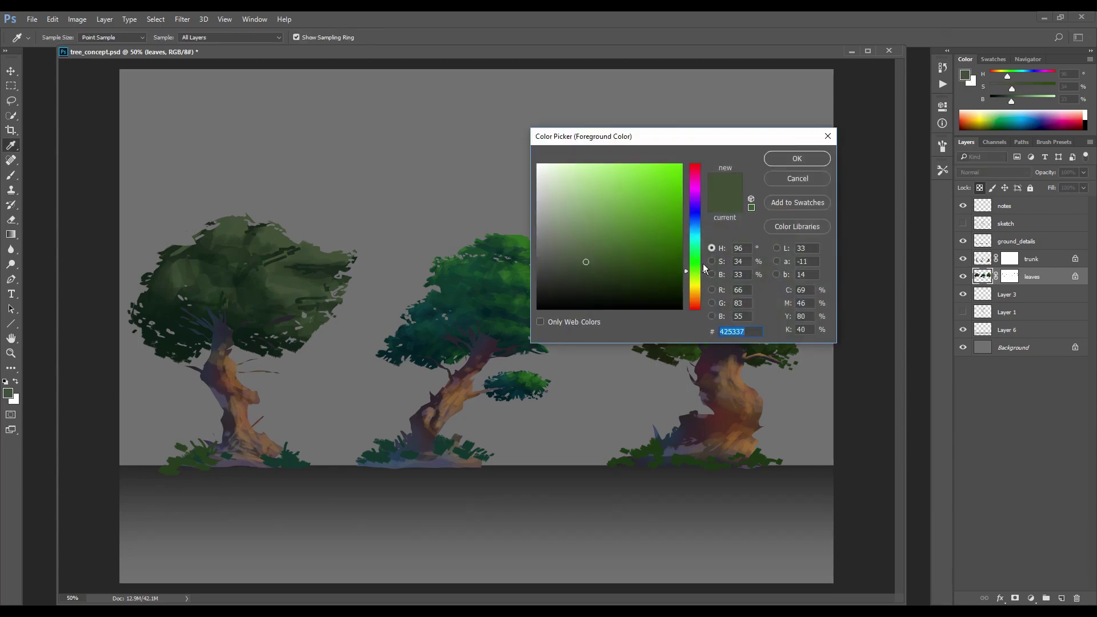
{"action": "left_click_drag", "start_coordinate": [694, 270], "coordinate": [698, 290]}
{"action": "left_click", "coordinate": [602, 247]}
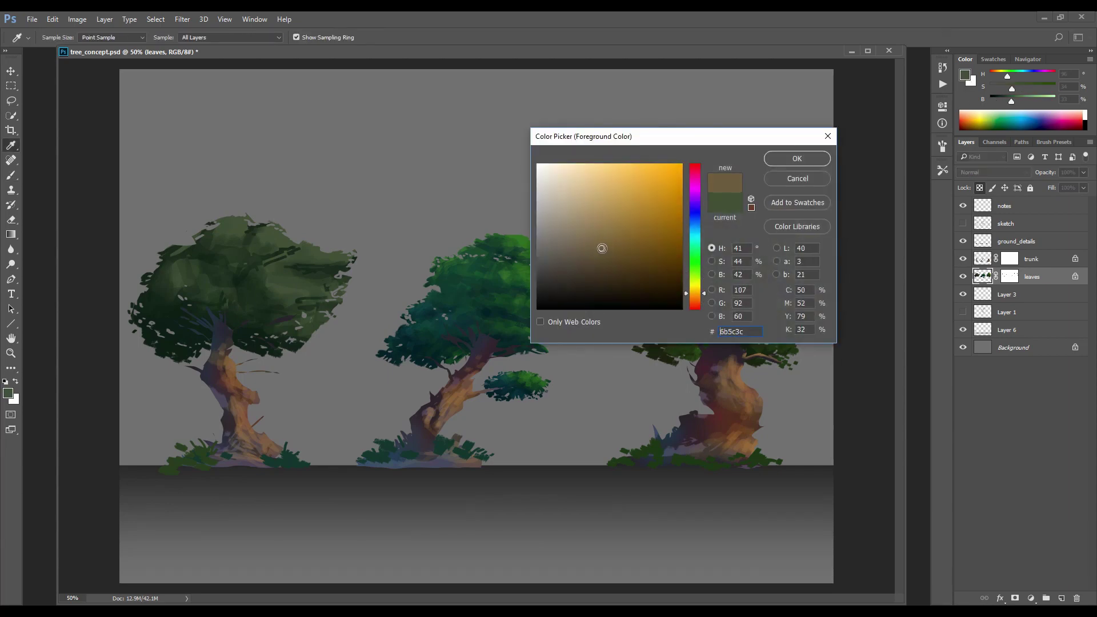
{"action": "key", "text": "Return"}
{"action": "left_click_drag", "start_coordinate": [304, 249], "coordinate": [351, 257]}
{"action": "key", "text": "ctrl+z"}
{"action": "key", "text": "bracketright"}
{"action": "key", "text": "bracketright"}
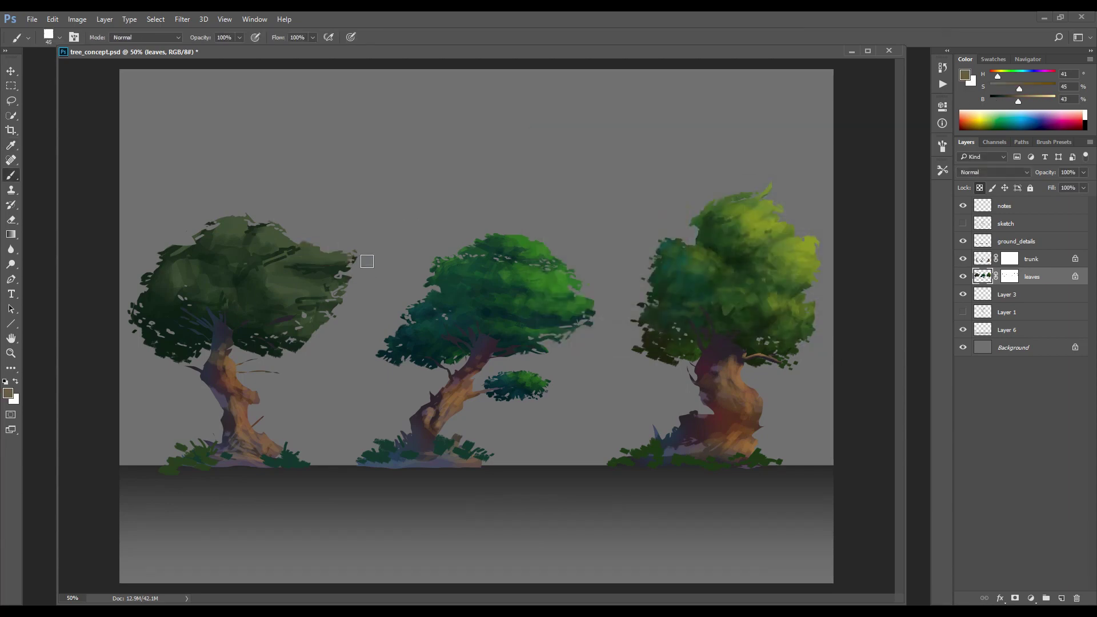
{"action": "left_click_drag", "start_coordinate": [277, 270], "coordinate": [313, 277]}
{"action": "left_click_drag", "start_coordinate": [263, 245], "coordinate": [258, 234]}
{"action": "left_click_drag", "start_coordinate": [233, 272], "coordinate": [277, 296]}
Lasso the first crown's lower-right clump, fill its edge with an olive green (hue 82, saturation 49, brightness 40) and deselect
{"action": "left_click", "coordinate": [301, 277], "text": "alt"}
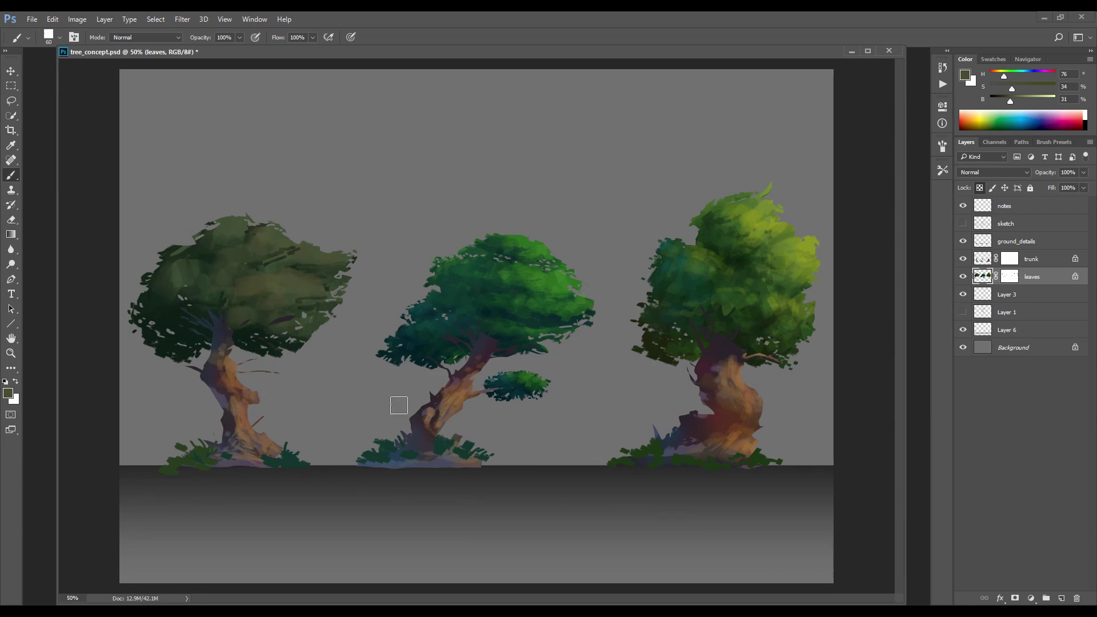
{"action": "key", "text": "l"}
{"action": "mouse_move", "coordinate": [232, 279]}
{"action": "left_mouse_down"}
{"action": "mouse_move", "coordinate": [274, 273]}
{"action": "mouse_move", "coordinate": [328, 311]}
{"action": "mouse_move", "coordinate": [217, 345]}
{"action": "left_mouse_up"}
{"action": "key", "text": "b"}
{"action": "left_click", "coordinate": [965, 75]}
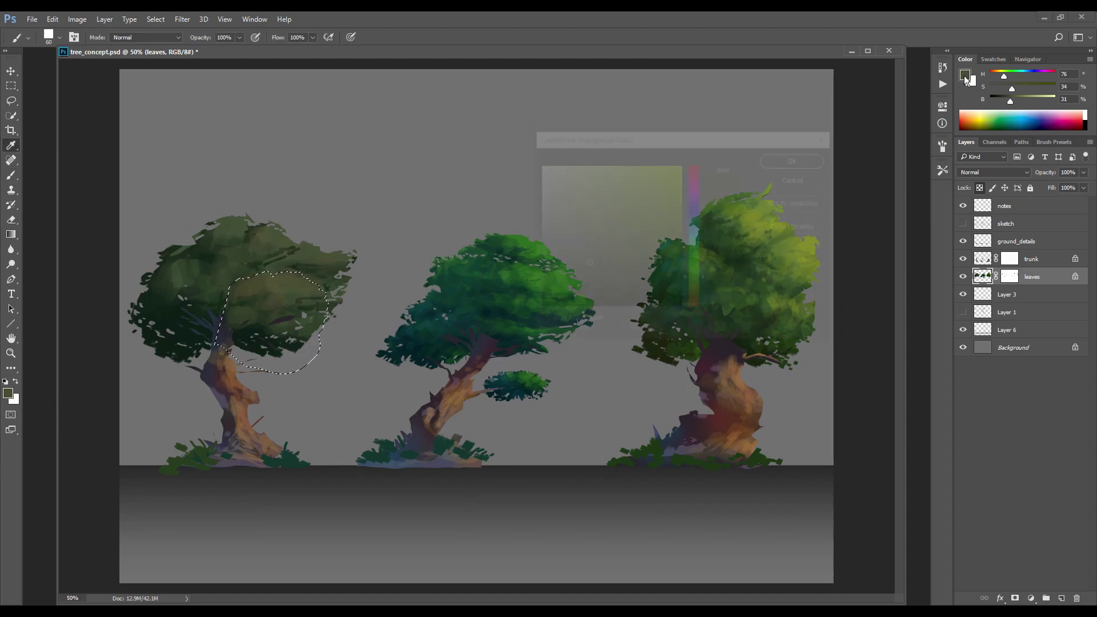
{"action": "left_click", "coordinate": [609, 249]}
{"action": "key", "text": "Return"}
{"action": "left_click_drag", "start_coordinate": [308, 304], "coordinate": [238, 282]}
{"action": "key", "text": "ctrl+d"}
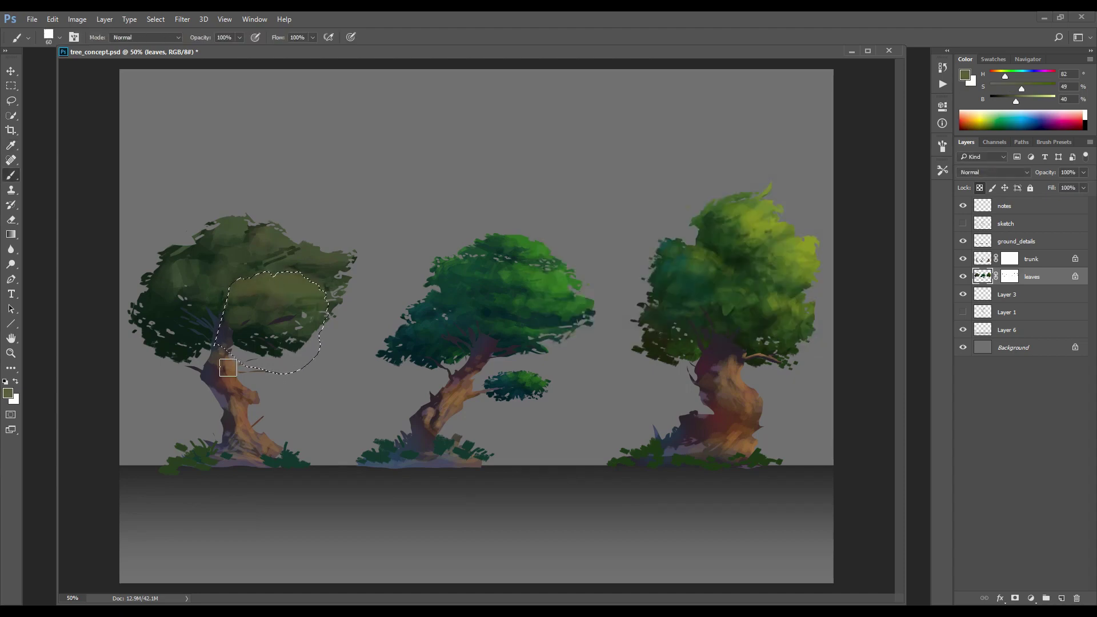
Lasso the first crown's upper clumps in turn, brush olive green inside each selection and deselect
{"action": "key", "text": "l"}
{"action": "left_click_drag", "start_coordinate": [293, 245], "coordinate": [247, 239]}
{"action": "key", "text": "b"}
{"action": "key", "text": "l"}
{"action": "mouse_move", "coordinate": [306, 238]}
{"action": "left_mouse_down"}
{"action": "mouse_move", "coordinate": [306, 281]}
{"action": "mouse_move", "coordinate": [314, 238]}
{"action": "left_mouse_up"}
{"action": "key", "text": "b"}
{"action": "key", "text": "ctrl+d"}
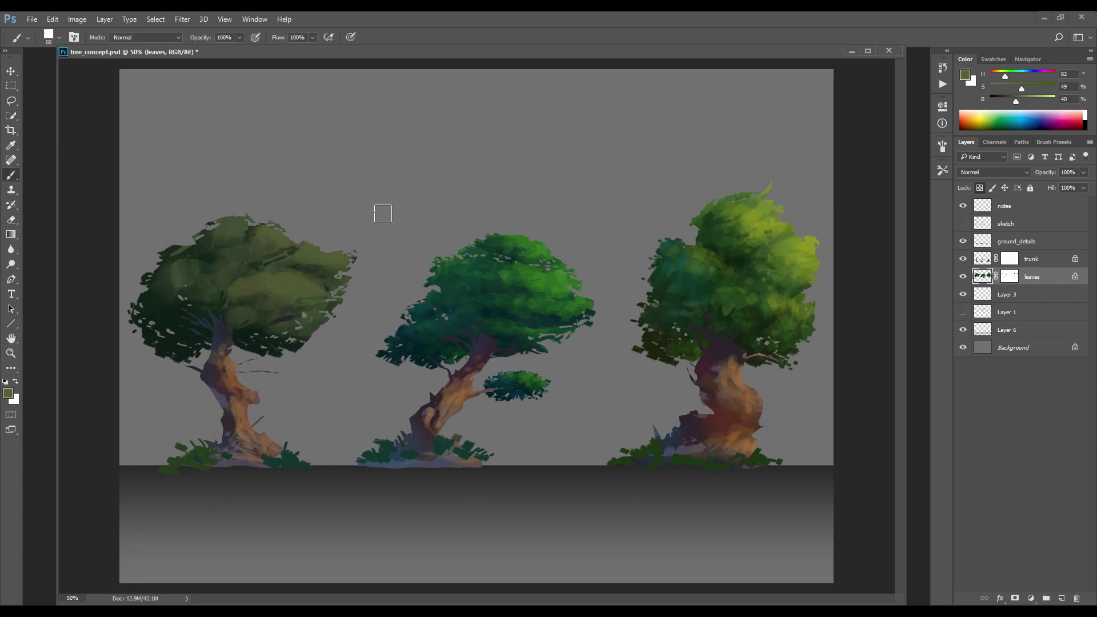
Lasso the first crown's left clump, brush olive green inside its upper edge and deselect
{"action": "key", "text": "l"}
{"action": "left_click_drag", "start_coordinate": [166, 272], "coordinate": [240, 280]}
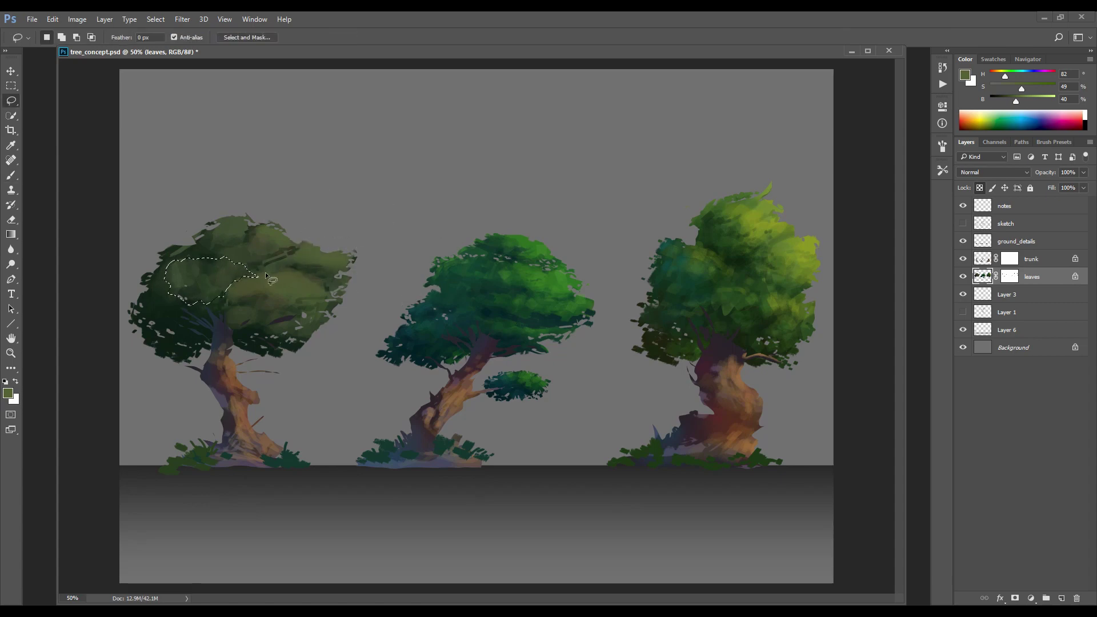
{"action": "key", "text": "b"}
{"action": "key", "text": "ctrl+d"}
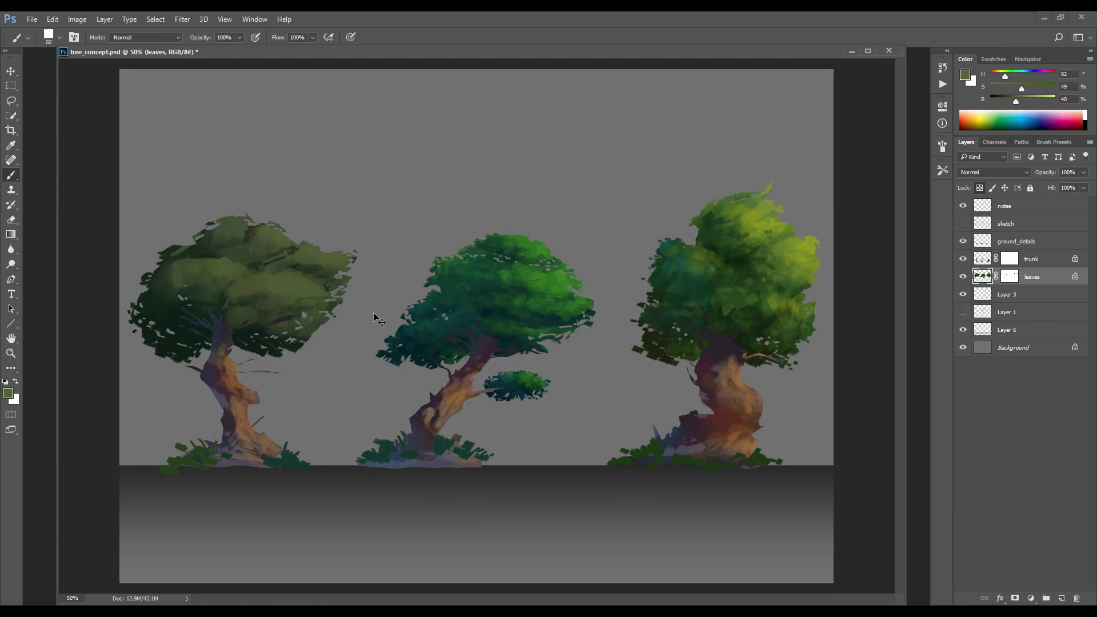
Sample a dark green from the first crown and refine the gaps between clumps with a 15-pixel brush
{"action": "key", "text": "bracketleft"}
{"action": "key", "text": "bracketleft"}
{"action": "left_click", "coordinate": [297, 247], "text": "alt"}
{"action": "key", "text": "bracketleft"}
{"action": "key", "text": "bracketleft"}
{"action": "key", "text": "bracketleft"}
{"action": "key", "text": "bracketleft"}
{"action": "key", "text": "bracketleft"}
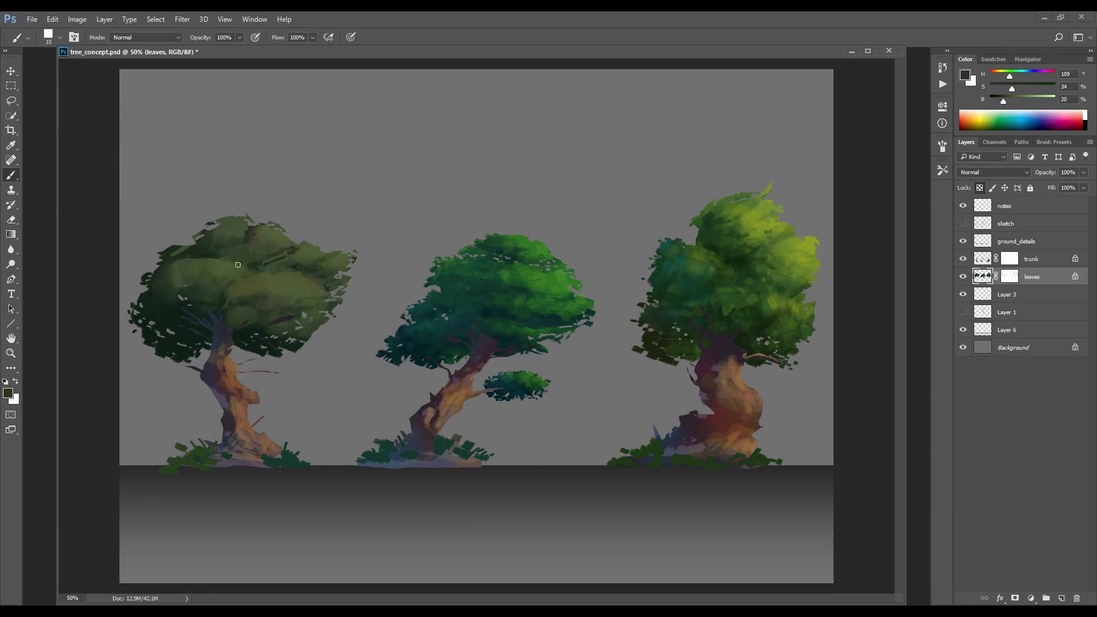
Choose a lighter olive green (hue 83, saturation 47, brightness 46) and brighten the tops of the first crown's upper and right clumps
{"action": "left_click", "coordinate": [298, 325], "text": "alt"}
{"action": "left_click", "coordinate": [964, 74]}
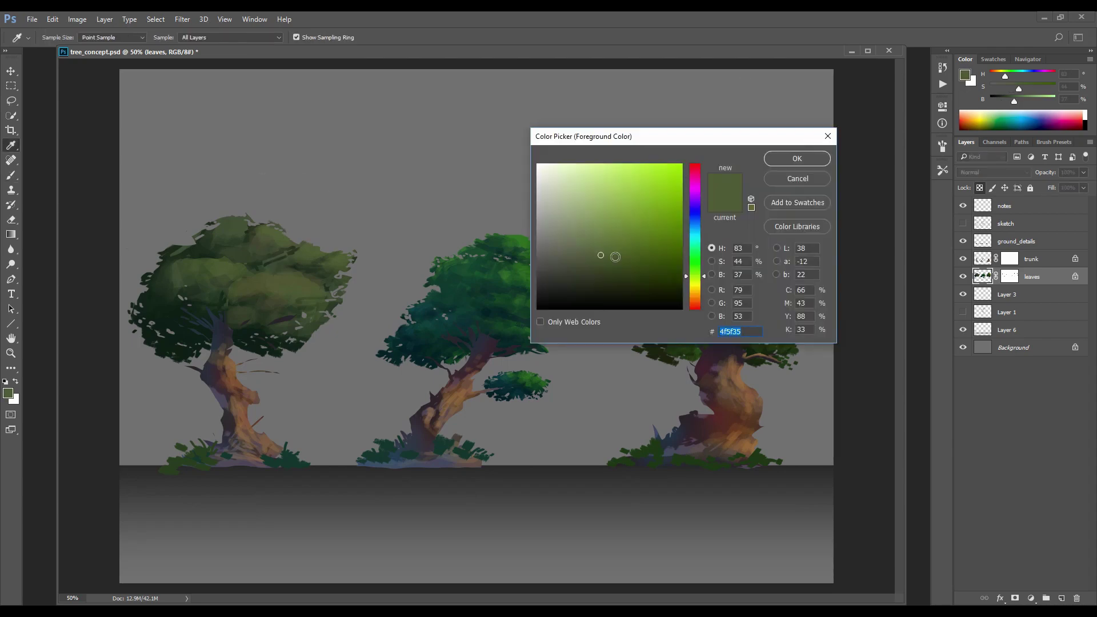
{"action": "left_click", "coordinate": [606, 242]}
{"action": "key", "text": "Return"}
{"action": "key", "text": "b"}
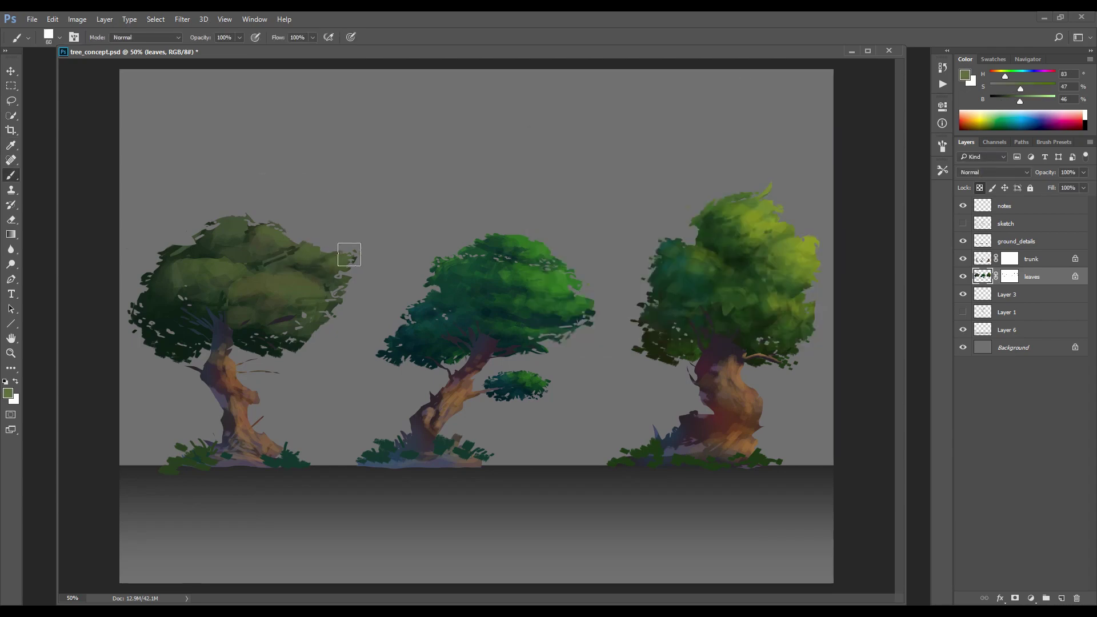
{"action": "key", "text": "bracketleft"}
{"action": "key", "text": "bracketleft"}
{"action": "key", "text": "bracketleft"}
{"action": "key", "text": "bracketleft"}
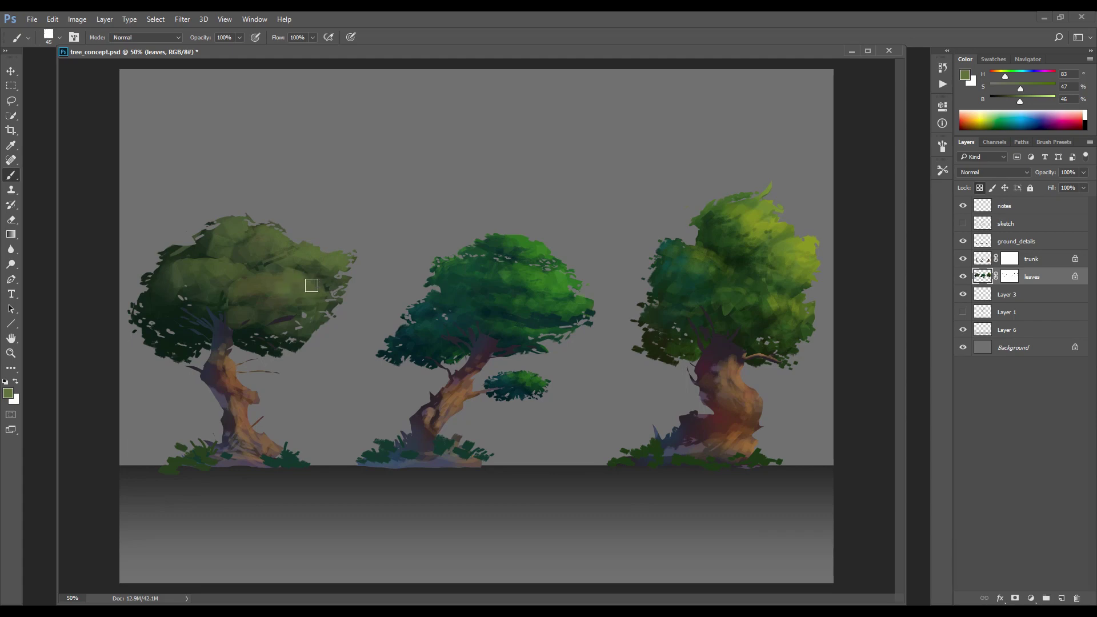
Choose a saturated deep green (hue 143, saturation 78, brightness 23) and glaze it over the first crown's shaded left side
{"action": "left_click", "coordinate": [264, 329], "text": "alt"}
{"action": "left_click", "coordinate": [964, 75]}
{"action": "left_click", "coordinate": [663, 270]}
{"action": "key", "text": "Return"}
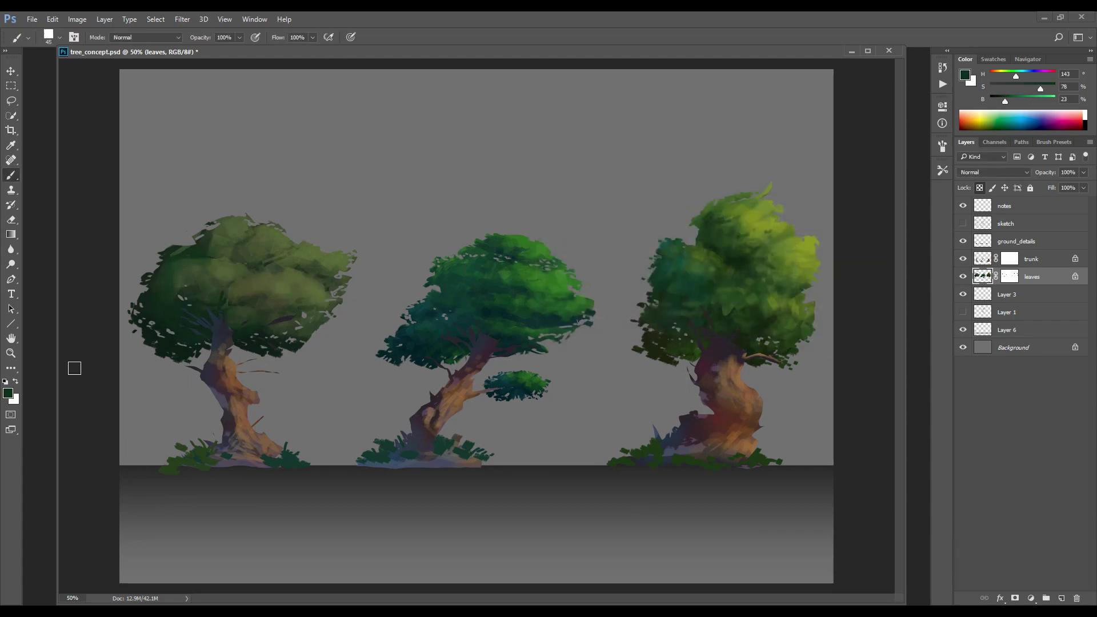
{"action": "left_click", "coordinate": [245, 324], "text": "alt"}
Choose a brighter yellow-green (#617b36) and paint light across the first crown's lower-right clump
{"action": "left_click", "coordinate": [281, 280], "text": "alt"}
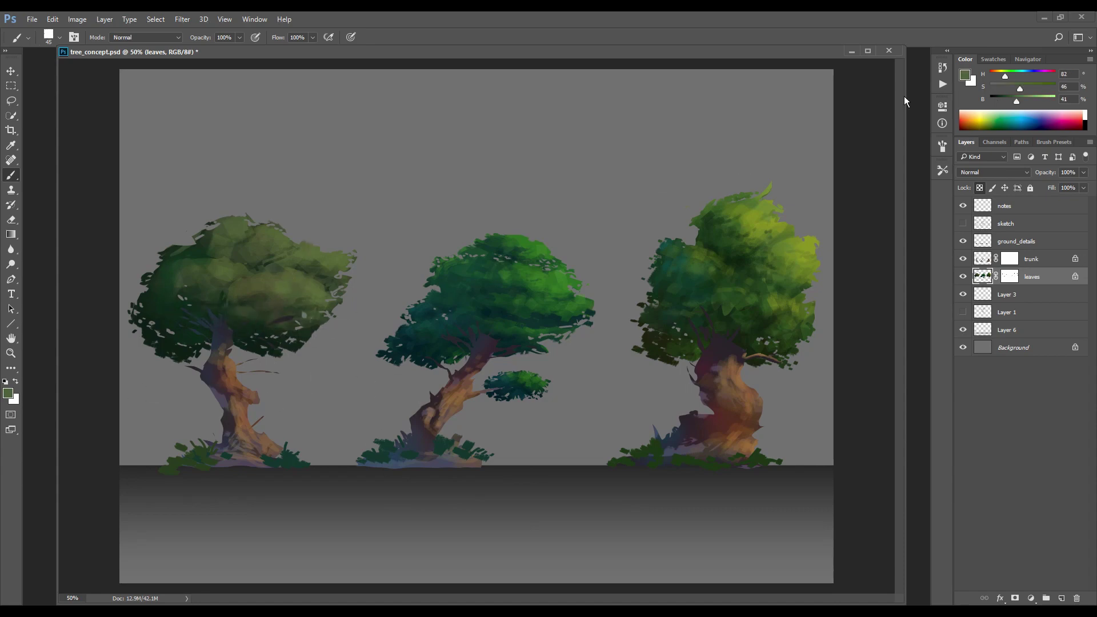
{"action": "left_click", "coordinate": [964, 75]}
{"action": "left_click", "coordinate": [618, 239]}
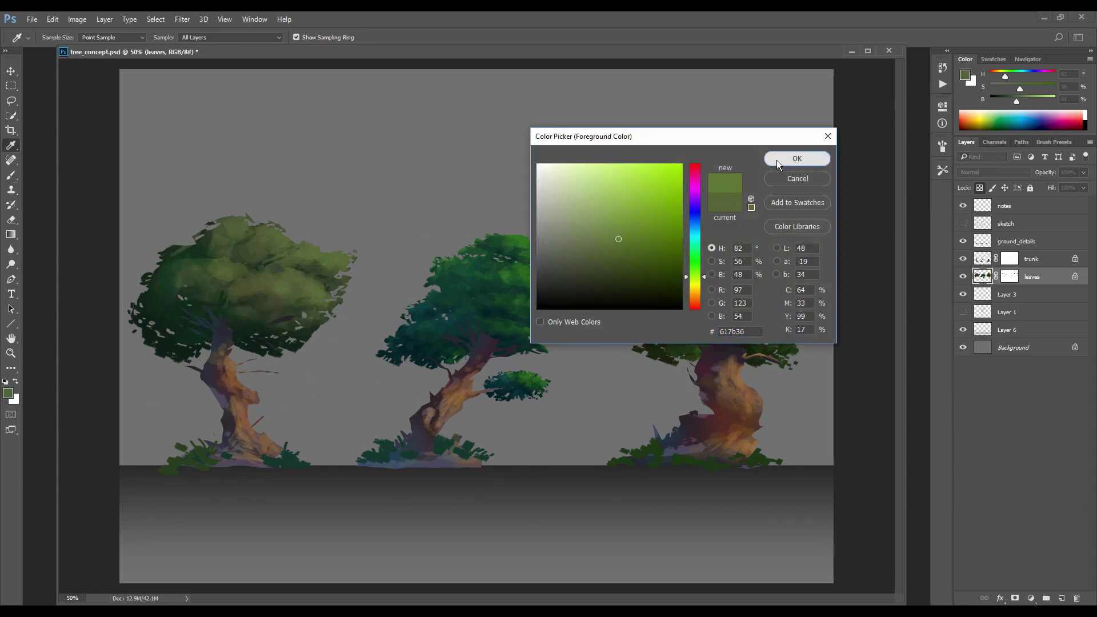
{"action": "left_click", "coordinate": [777, 159]}
{"action": "left_click_drag", "start_coordinate": [244, 322], "coordinate": [297, 329]}
Blend the first crown's central and lower clumps using dark and mid greens sampled from the foliage
{"action": "left_click", "coordinate": [242, 327], "text": "alt"}
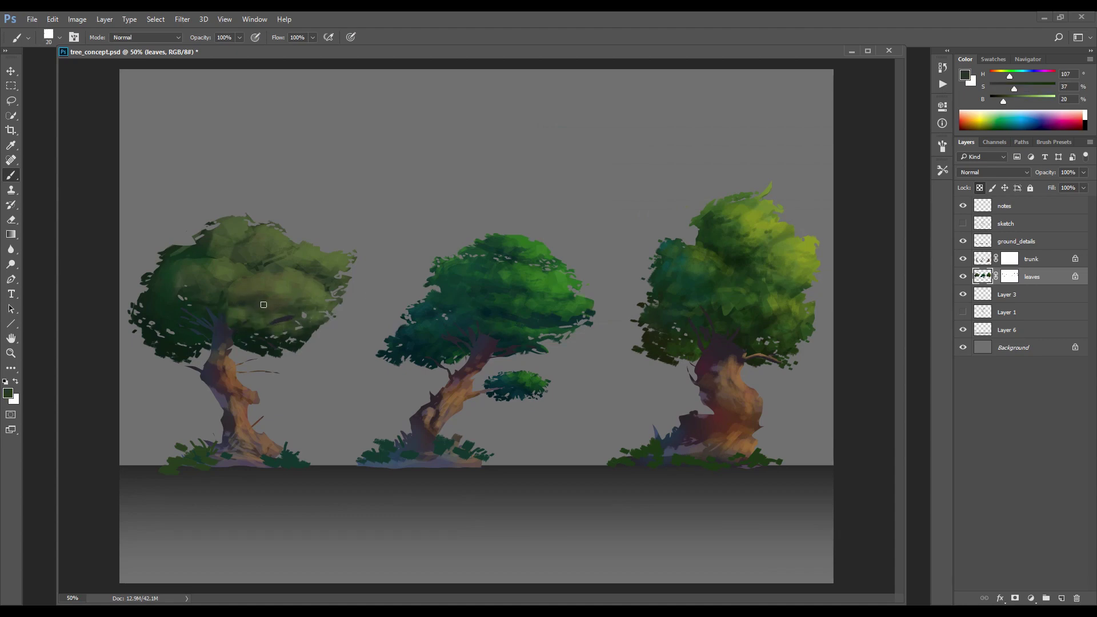
{"action": "left_click", "coordinate": [181, 337], "text": "alt"}
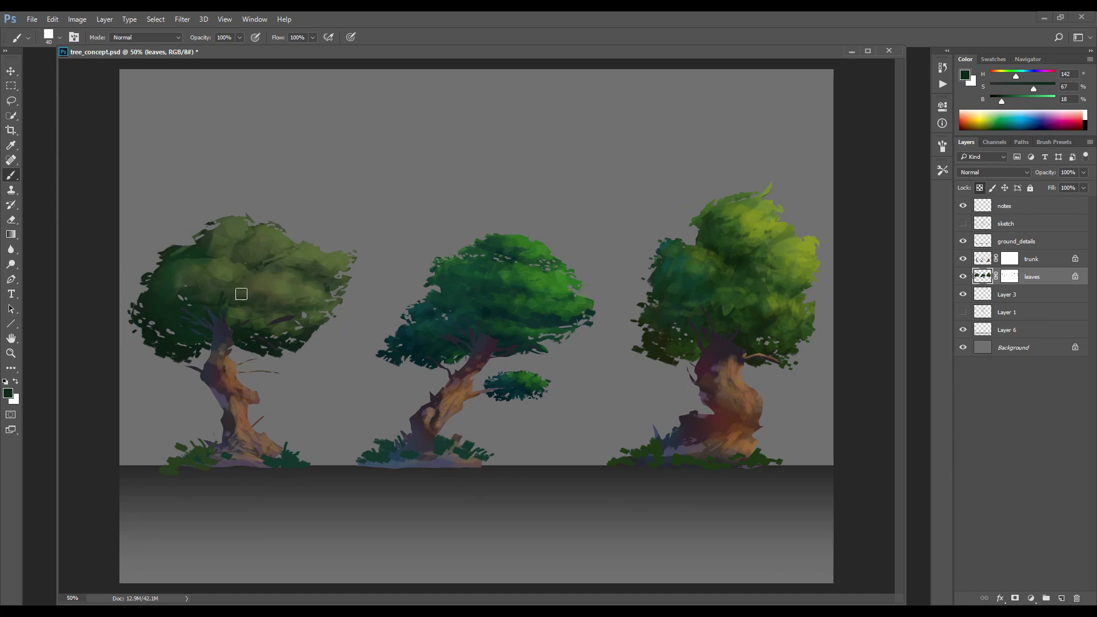
{"action": "left_click", "coordinate": [300, 298], "text": "alt"}
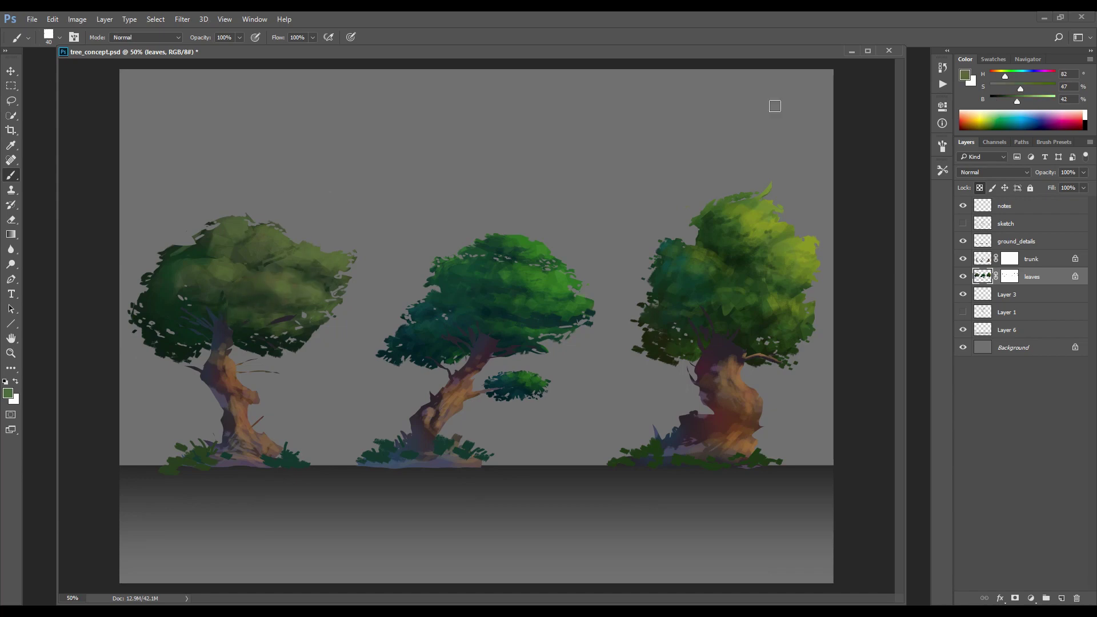
Choose a light yellow-green (#7e9d49) and paint soft highlights along the first crown's upper and right edges with a larger brush
{"action": "left_click", "coordinate": [965, 75]}
{"action": "left_click_drag", "start_coordinate": [609, 249], "coordinate": [614, 219]}
{"action": "key", "text": "Return"}
{"action": "key", "text": "bracketright"}
{"action": "key", "text": "bracketright"}
{"action": "key", "text": "bracketright"}
{"action": "key", "text": "bracketright"}
{"action": "mouse_move", "coordinate": [343, 249]}
{"action": "left_mouse_down"}
{"action": "mouse_move", "coordinate": [326, 295]}
{"action": "mouse_move", "coordinate": [239, 280]}
{"action": "mouse_move", "coordinate": [265, 273]}
{"action": "mouse_move", "coordinate": [294, 232]}
{"action": "mouse_move", "coordinate": [262, 225]}
{"action": "left_mouse_up"}
Shrink the brush to 25 pixels and add light green leaf highlights to the lower clump above the trunk
{"action": "key", "text": "bracketleft"}
{"action": "key", "text": "bracketleft"}
{"action": "key", "text": "bracketleft"}
{"action": "key", "text": "bracketleft"}
{"action": "key", "text": "bracketleft"}
{"action": "key", "text": "bracketleft"}
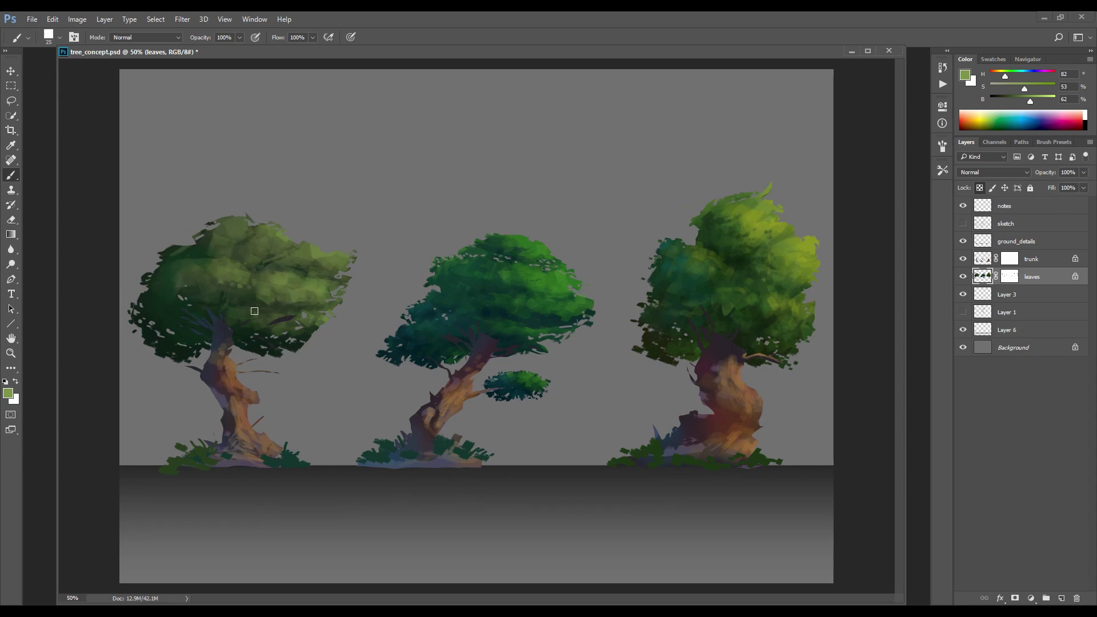
{"action": "left_click_drag", "start_coordinate": [254, 310], "coordinate": [228, 313]}
Choose a cool, slightly desaturated green with hue 140 and paint reflected light along the first crown's left outer edge
{"action": "left_click", "coordinate": [964, 75]}
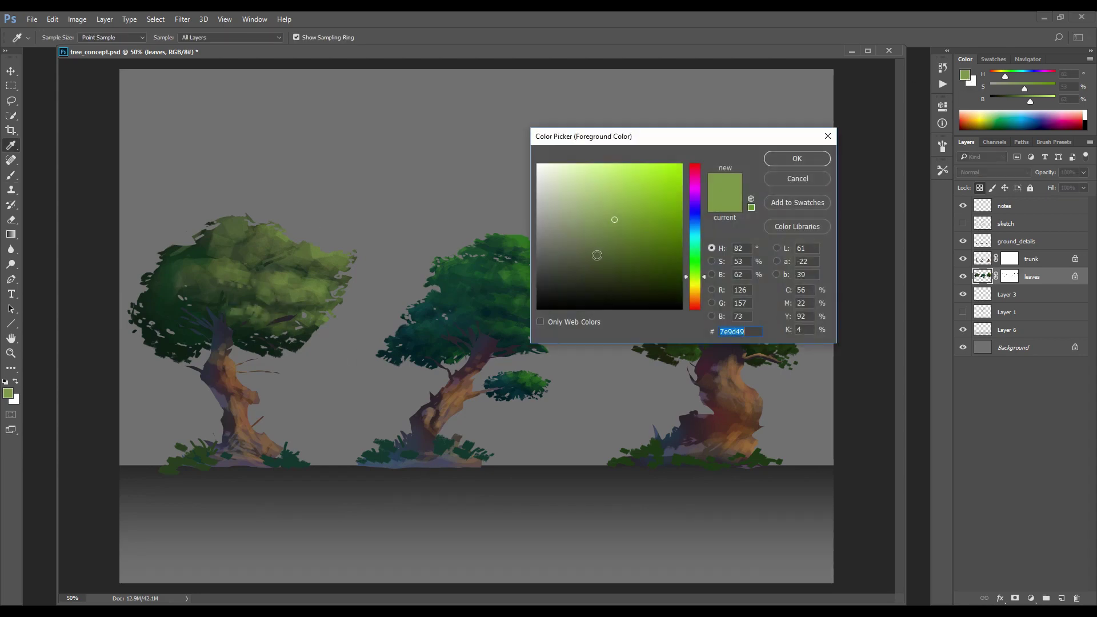
{"action": "left_click_drag", "start_coordinate": [695, 257], "coordinate": [695, 257]}
{"action": "left_click_drag", "start_coordinate": [617, 220], "coordinate": [626, 224]}
{"action": "left_click", "coordinate": [695, 253]}
{"action": "left_click", "coordinate": [696, 255]}
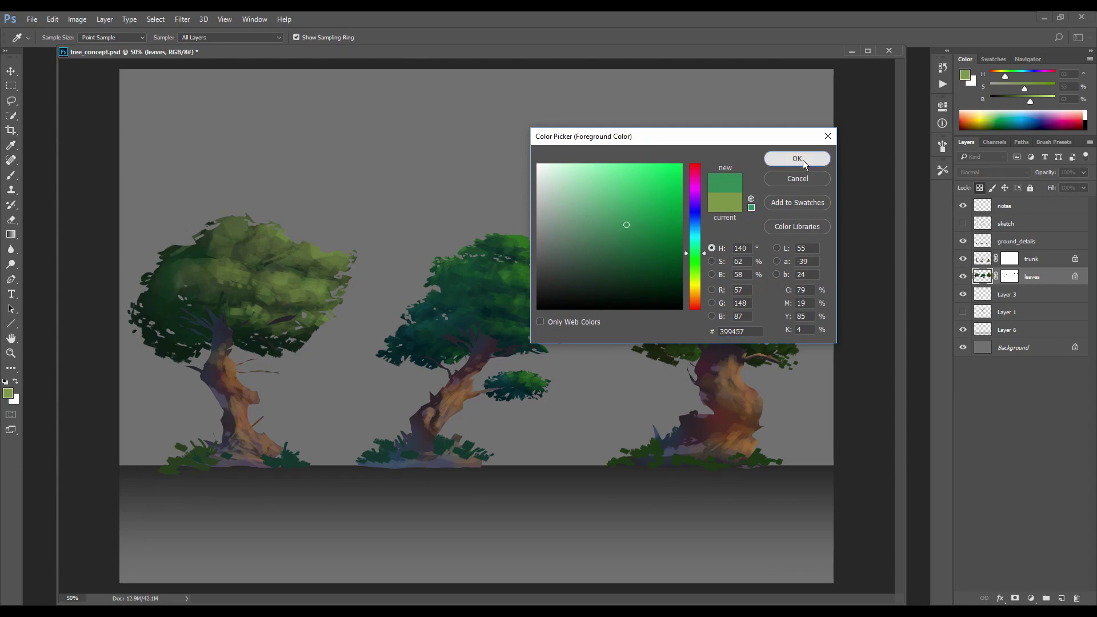
{"action": "left_click", "coordinate": [797, 158]}
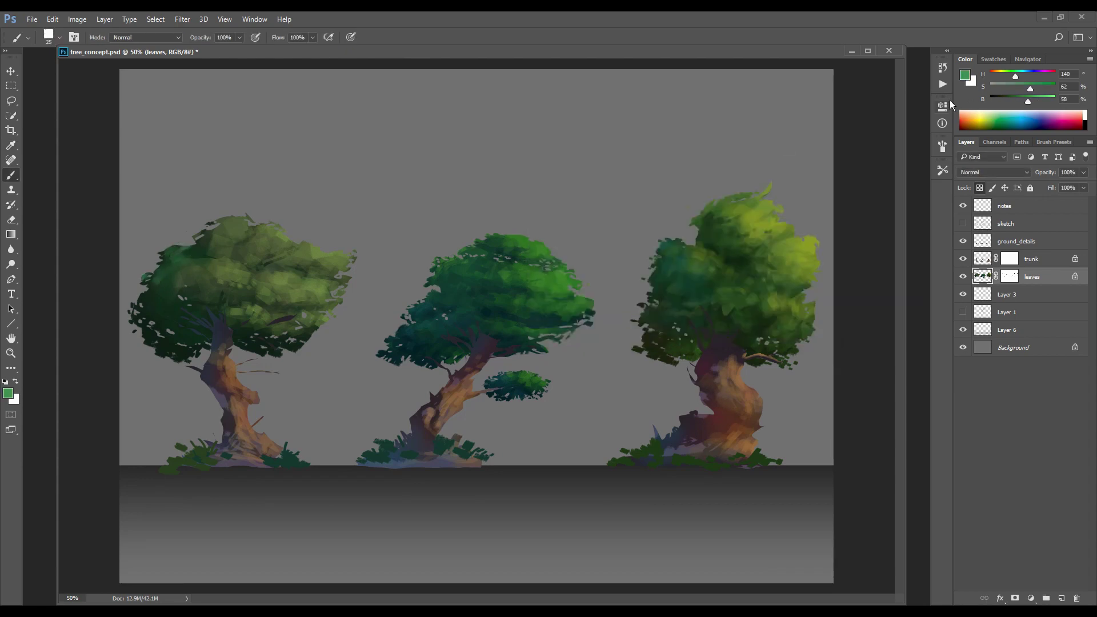
{"action": "left_click", "coordinate": [964, 75]}
{"action": "left_click_drag", "start_coordinate": [629, 229], "coordinate": [601, 233]}
{"action": "left_click", "coordinate": [796, 159]}
{"action": "mouse_move", "coordinate": [135, 298]}
{"action": "left_mouse_down"}
{"action": "mouse_move", "coordinate": [145, 322]}
{"action": "mouse_move", "coordinate": [192, 343]}
{"action": "mouse_move", "coordinate": [170, 341]}
{"action": "left_mouse_up"}
Sample dark greens from the first crown and soften the transitions between its lit and shaded clumps with a larger brush
{"action": "left_click", "coordinate": [169, 341], "text": "alt"}
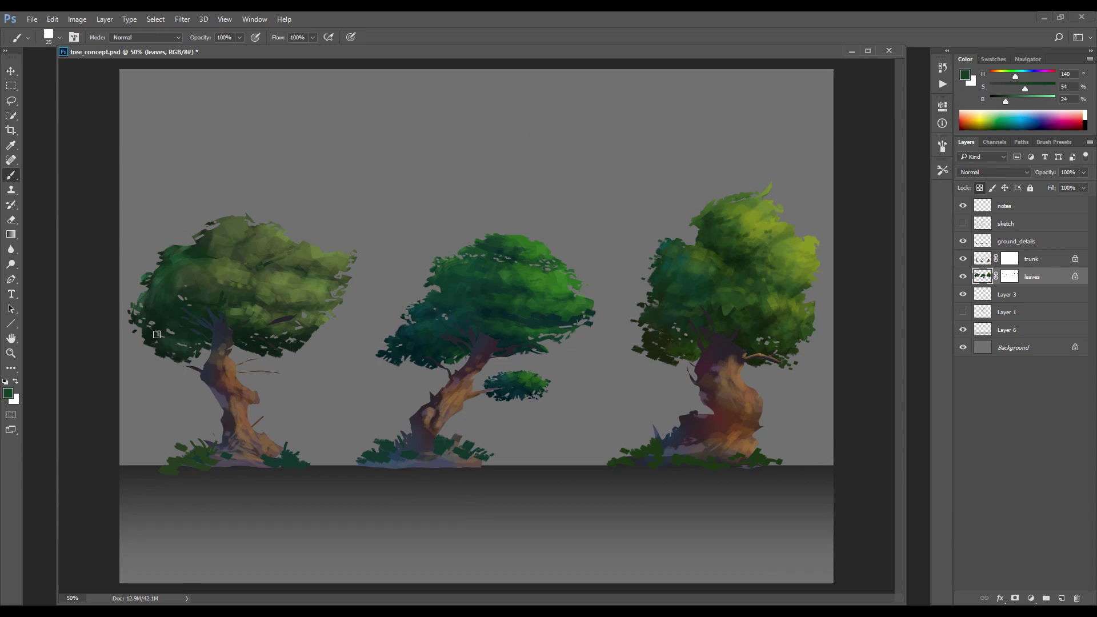
{"action": "key", "text": "bracketright"}
{"action": "key", "text": "bracketright"}
{"action": "key", "text": "bracketright"}
{"action": "key", "text": "bracketright"}
{"action": "left_click", "coordinate": [240, 332], "text": "alt"}
{"action": "mouse_move", "coordinate": [299, 297]}
{"action": "left_mouse_down"}
{"action": "mouse_move", "coordinate": [260, 296]}
{"action": "mouse_move", "coordinate": [309, 301]}
{"action": "mouse_move", "coordinate": [262, 308]}
{"action": "mouse_move", "coordinate": [285, 280]}
{"action": "left_mouse_up"}
{"action": "left_click", "coordinate": [211, 244], "text": "alt"}
{"action": "left_click_drag", "start_coordinate": [211, 273], "coordinate": [203, 275]}
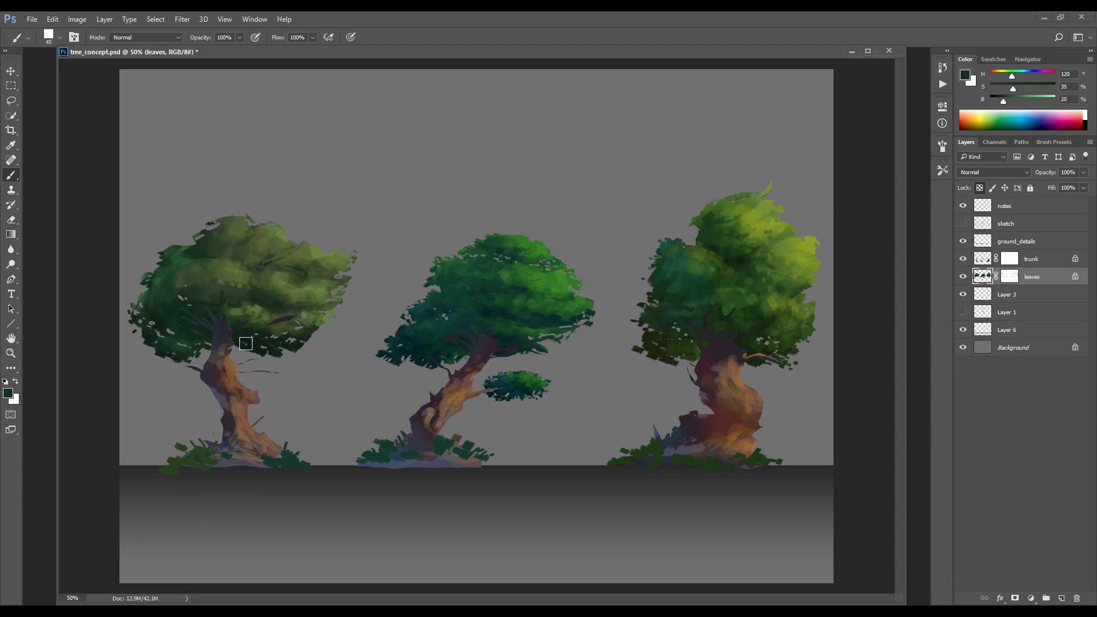
Examine all three trees at reduced size to judge the first crown's overall shading
{"action": "key", "text": "ctrl+minus"}
{"action": "key", "text": "ctrl+minus"}
{"action": "key", "text": "ctrl+plus"}
{"action": "key", "text": "ctrl+plus"}
{"action": "key", "text": "bracketleft"}
{"action": "key", "text": "bracketleft"}
{"action": "key", "text": "bracketleft"}
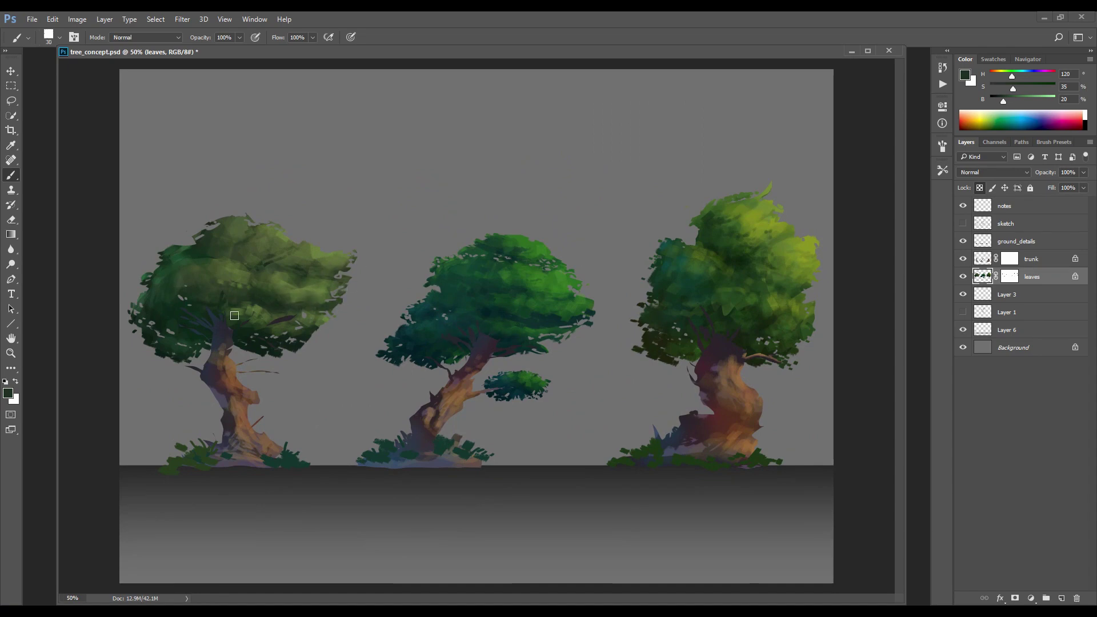
{"action": "key", "text": "ctrl+minus"}
{"action": "key", "text": "ctrl+minus"}
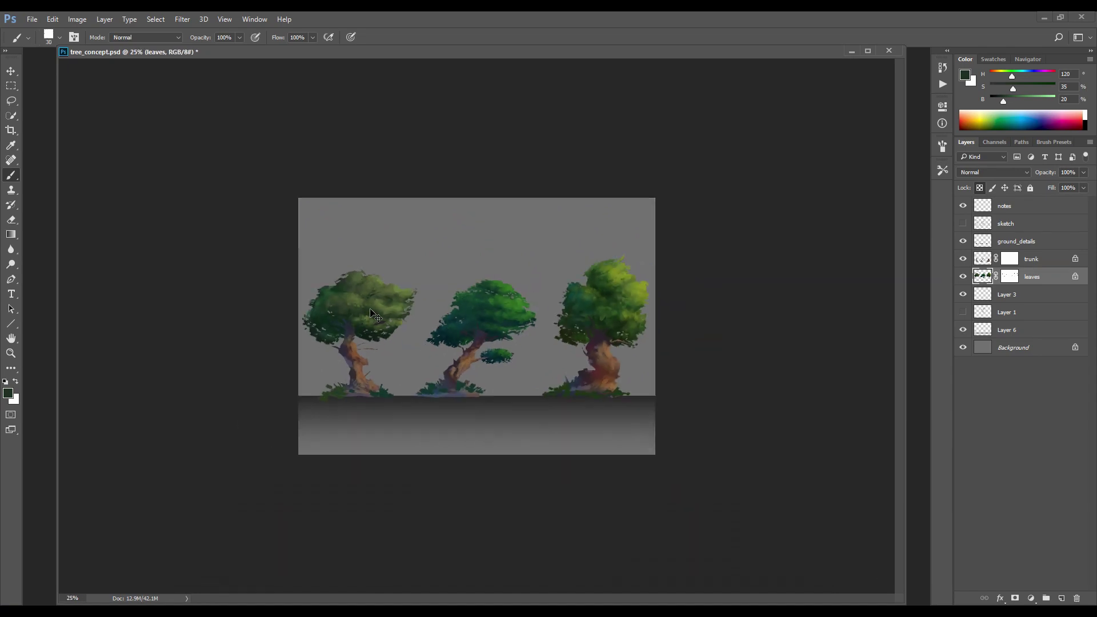
{"action": "key", "text": "ctrl+equal"}
{"action": "key", "text": "ctrl+equal"}
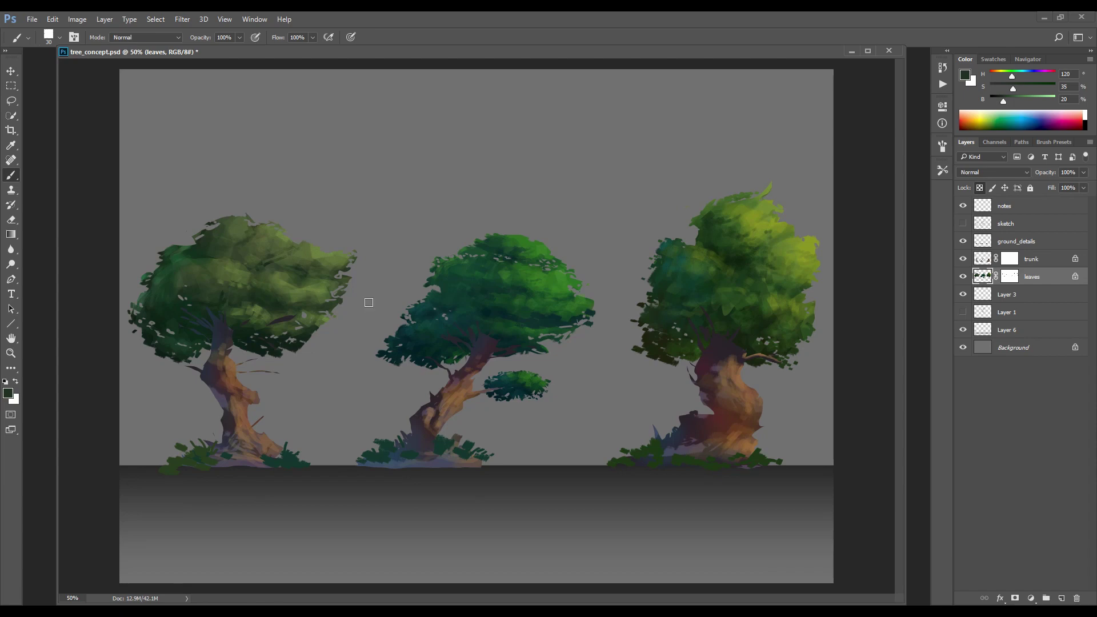
Switch to the trunk layer and recolour the first tree's small branches with a sampled dark purple-grey and a small brush
{"action": "key", "text": "ctrl+plus"}
{"action": "left_click_drag", "start_coordinate": [369, 301], "coordinate": [427, 245]}
{"action": "key", "text": "alt+]"}
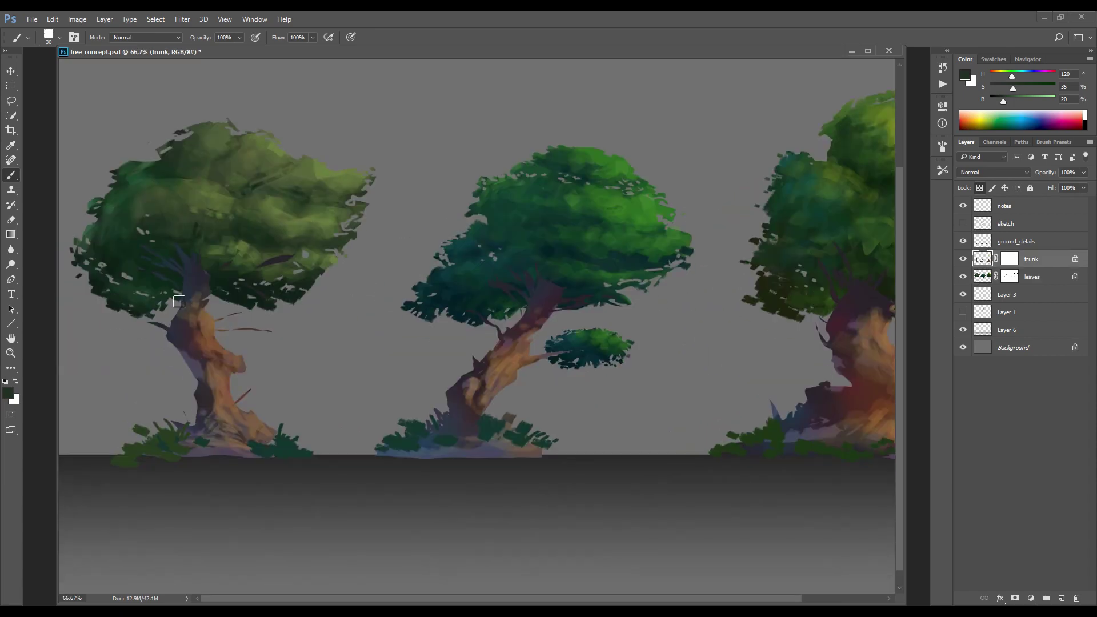
{"action": "left_click", "coordinate": [279, 255], "text": "alt"}
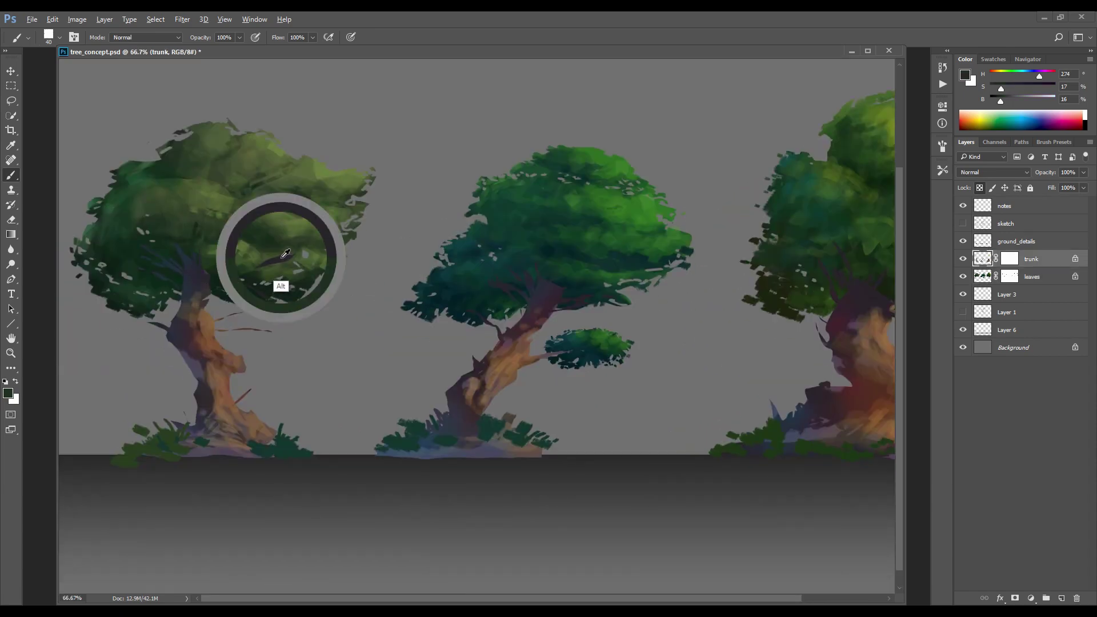
{"action": "key", "text": "bracketleft"}
{"action": "key", "text": "bracketleft"}
{"action": "key", "text": "bracketleft"}
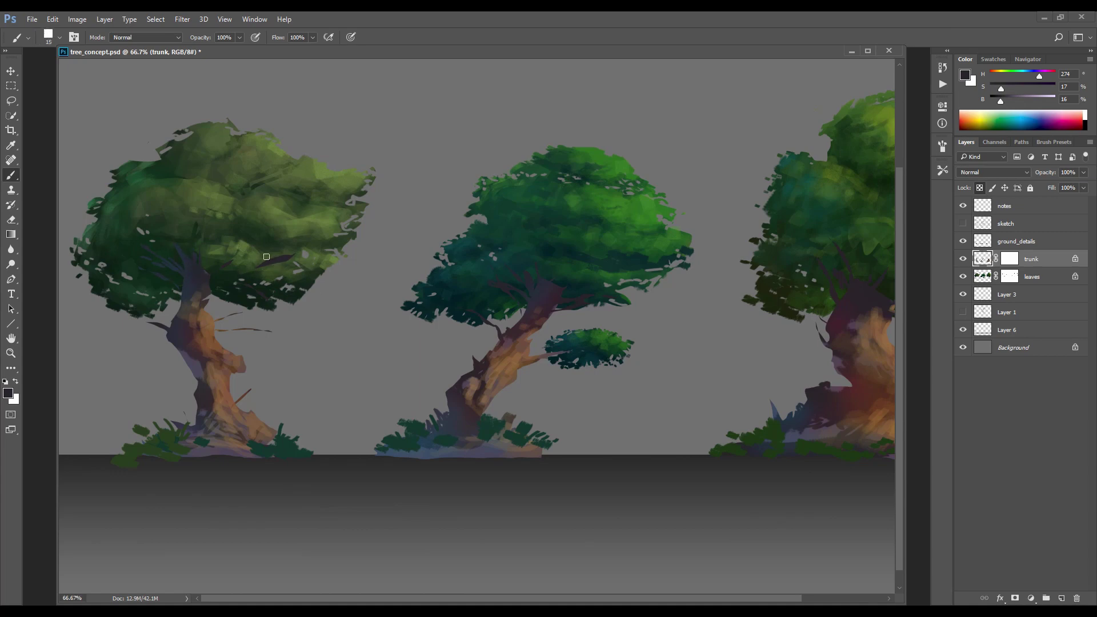
Unlock the trunk layer's transparent pixels and extend the first trunk's left side branch with a lasso shape filled in sampled dark purple
{"action": "left_click", "coordinate": [284, 255], "text": "alt"}
{"action": "left_click", "coordinate": [979, 189]}
{"action": "key", "text": "ctrl+plus"}
{"action": "key", "text": "ctrl+plus"}
{"action": "left_click_drag", "start_coordinate": [103, 325], "coordinate": [889, 303]}
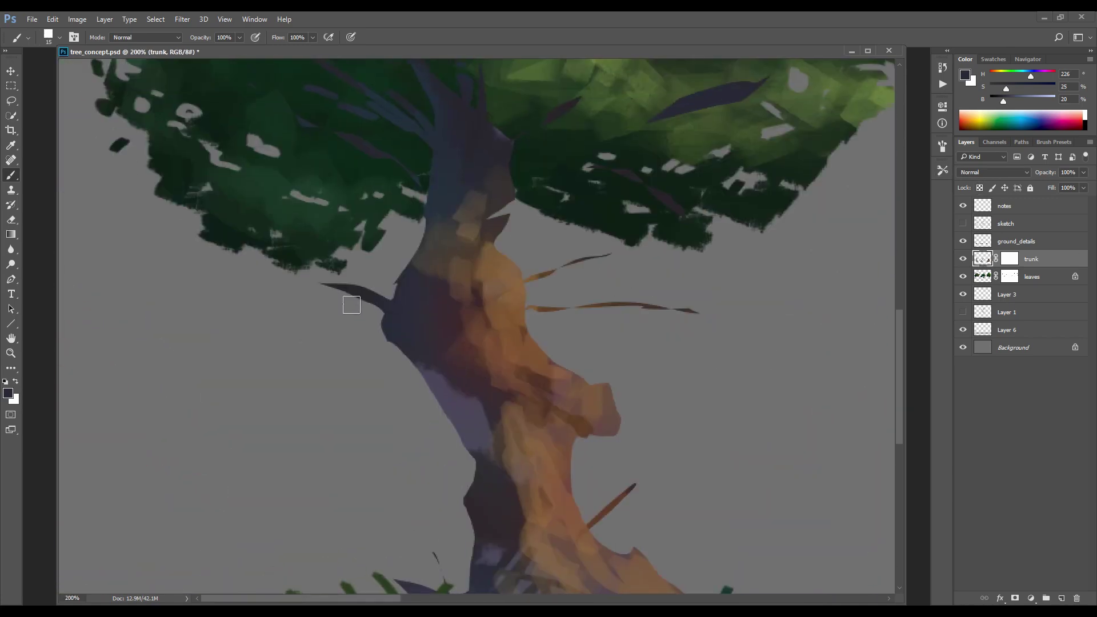
{"action": "key", "text": "l"}
{"action": "mouse_move", "coordinate": [352, 289]}
{"action": "left_mouse_down"}
{"action": "mouse_move", "coordinate": [194, 292]}
{"action": "mouse_move", "coordinate": [304, 297]}
{"action": "left_mouse_up"}
{"action": "key", "text": "i"}
{"action": "left_click", "coordinate": [361, 294]}
{"action": "key", "text": "l"}
{"action": "key", "text": "alt+BackSpace"}
{"action": "key", "text": "ctrl+d"}
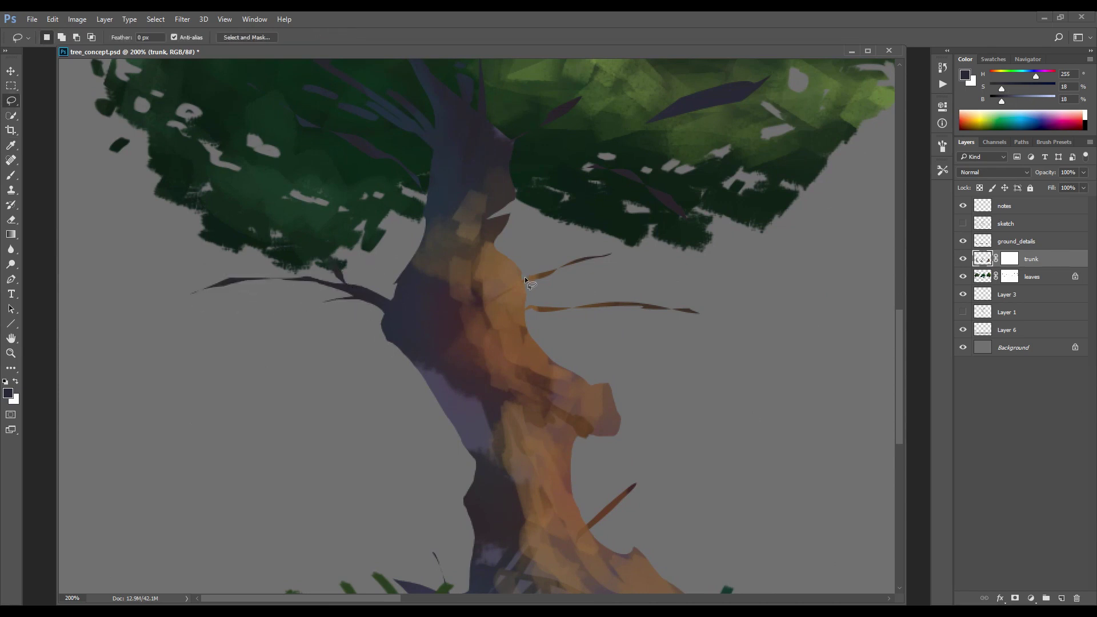
Add thin dark purple twigs to the first tree's bare branches on both sides of the trunk using filled lasso shapes
{"action": "mouse_move", "coordinate": [522, 280]}
{"action": "left_mouse_down"}
{"action": "mouse_move", "coordinate": [625, 257]}
{"action": "mouse_move", "coordinate": [554, 268]}
{"action": "mouse_move", "coordinate": [601, 266]}
{"action": "left_mouse_up"}
{"action": "key", "text": "alt+BackSpace"}
{"action": "key", "text": "ctrl+d"}
{"action": "key", "text": "Return"}
{"action": "mouse_move", "coordinate": [259, 287]}
{"action": "left_mouse_down"}
{"action": "mouse_move", "coordinate": [204, 275]}
{"action": "mouse_move", "coordinate": [229, 287]}
{"action": "left_mouse_up"}
{"action": "key", "text": "Return"}
{"action": "key", "text": "alt+BackSpace"}
{"action": "key", "text": "alt+BackSpace"}
{"action": "key", "text": "ctrl+d"}
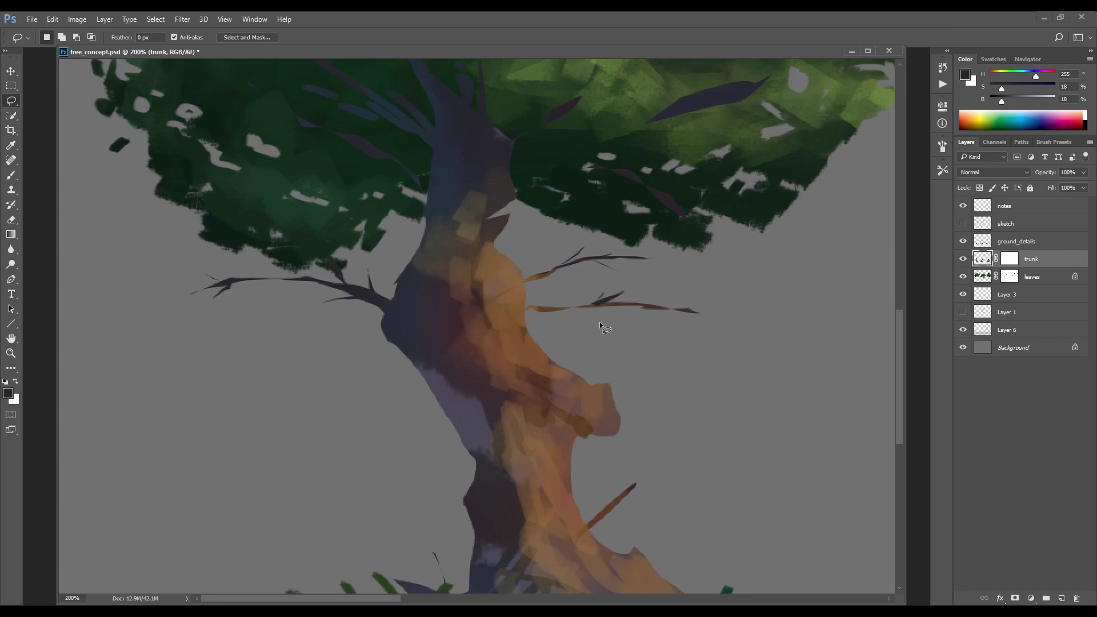
Add more filled twig shapes to the first tree's lower right branches and trunk edge, and return to the brush
{"action": "left_click_drag", "start_coordinate": [651, 322], "coordinate": [617, 313]}
{"action": "mouse_move", "coordinate": [385, 308]}
{"action": "left_mouse_down"}
{"action": "mouse_move", "coordinate": [386, 277]}
{"action": "mouse_move", "coordinate": [373, 328]}
{"action": "mouse_move", "coordinate": [389, 305]}
{"action": "left_mouse_up"}
{"action": "key", "text": "v"}
{"action": "key", "text": "ctrl+t"}
{"action": "key", "text": "Return"}
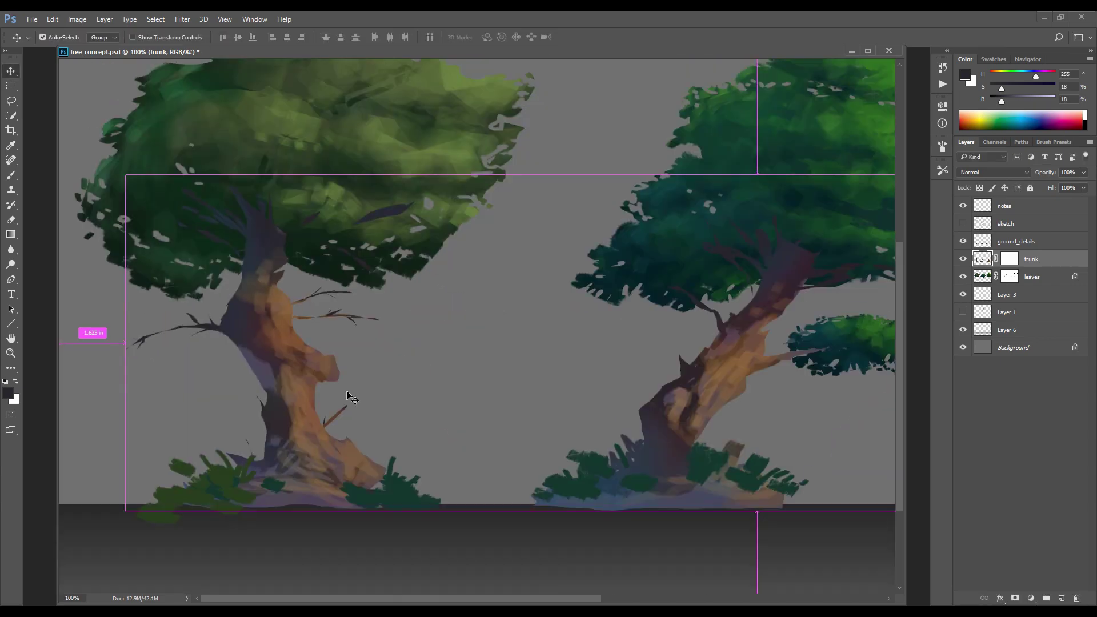
{"action": "key", "text": "ctrl+minus"}
{"action": "key", "text": "b"}
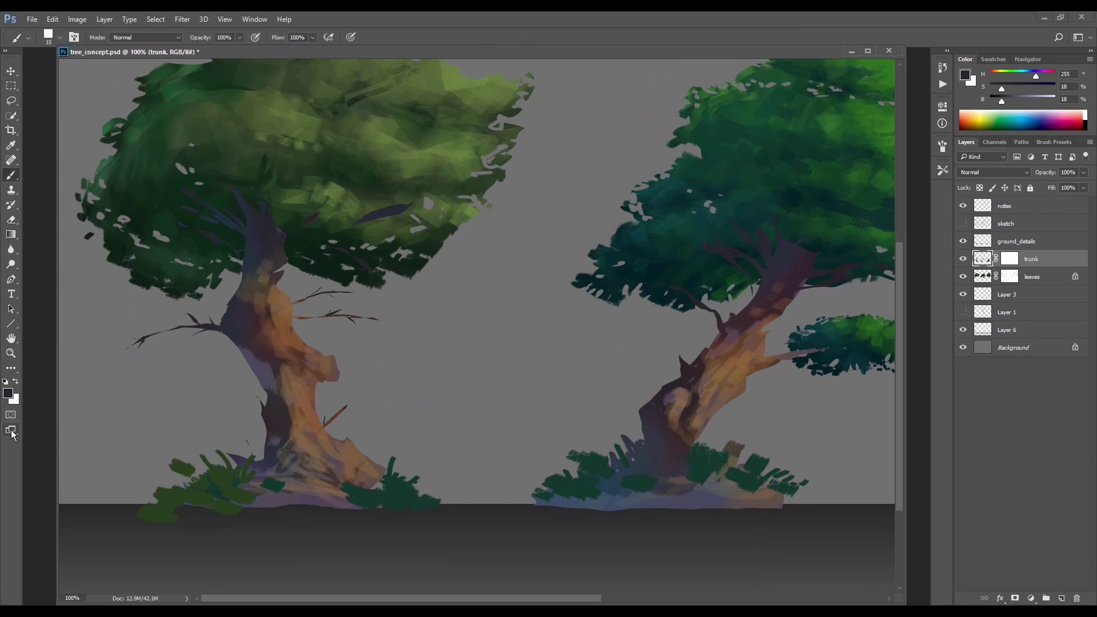
Lock the trunk layer's transparent pixels and touch up the first tree's twigs with a small brush in sampled dark reddish purple
{"action": "key", "text": "bracketleft"}
{"action": "key", "text": "bracketleft"}
{"action": "key", "text": "bracketleft"}
{"action": "left_click", "coordinate": [256, 304], "text": "alt"}
{"action": "key", "text": "slash"}
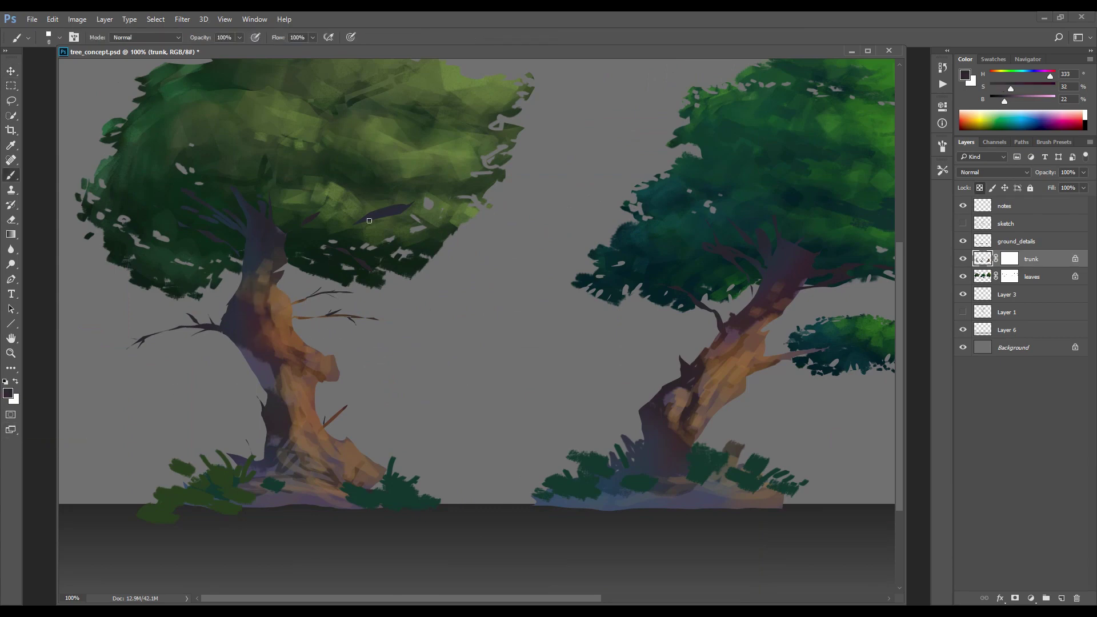
Choose a dark purple with hue 263, saturation 34 and brightness 15 and shade the first trunk's left side with a larger brush
{"action": "left_click", "coordinate": [270, 253], "text": "alt"}
{"action": "key", "text": "n"}
{"action": "left_click", "coordinate": [586, 287]}
{"action": "key", "text": "Return"}
{"action": "key", "text": "bracketright"}
{"action": "key", "text": "bracketright"}
{"action": "key", "text": "bracketright"}
{"action": "key", "text": "bracketright"}
{"action": "key", "text": "bracketright"}
{"action": "key", "text": "bracketleft"}
{"action": "key", "text": "bracketleft"}
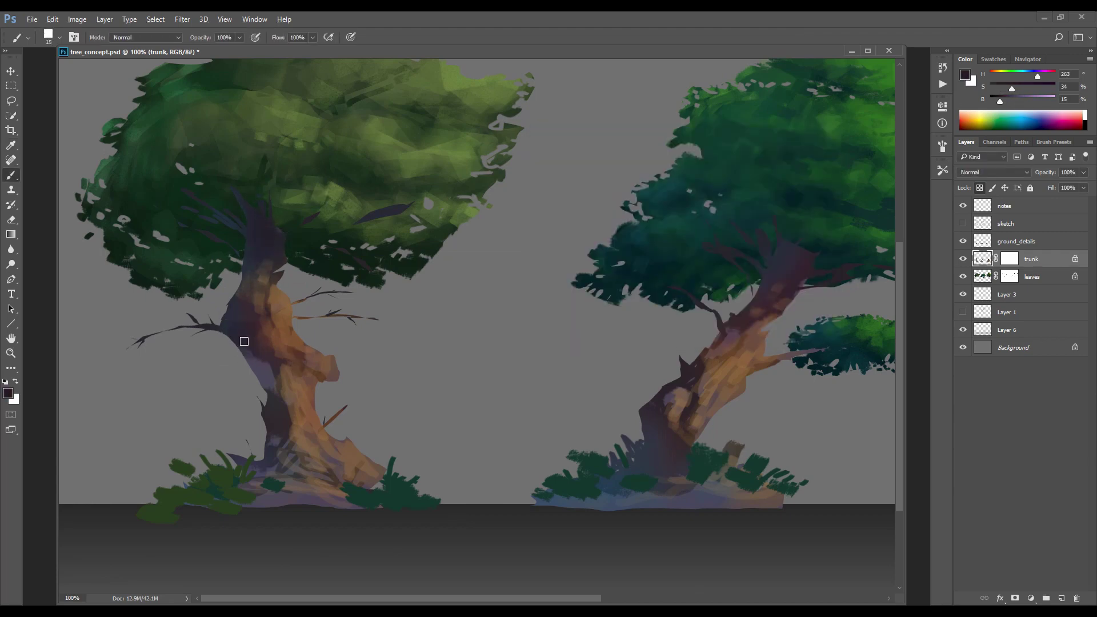
{"action": "left_click_drag", "start_coordinate": [246, 348], "coordinate": [267, 380]}
Sample dark and mid purples from the first trunk and paint fine bark details along its shaded side
{"action": "left_click", "coordinate": [265, 255], "text": "alt"}
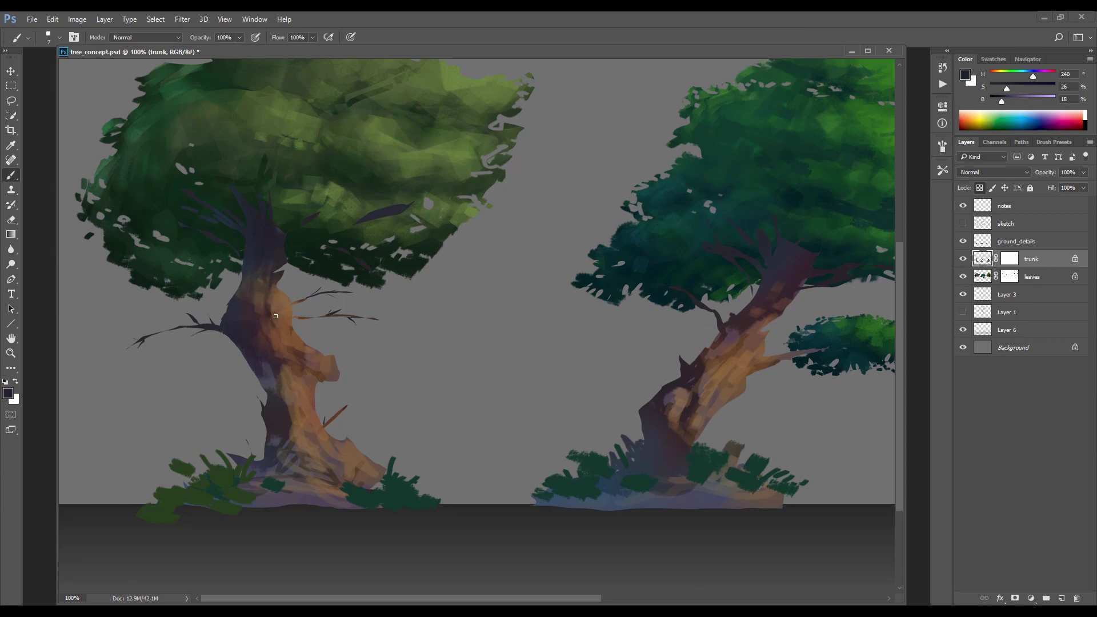
{"action": "left_click", "coordinate": [281, 416], "text": "alt"}
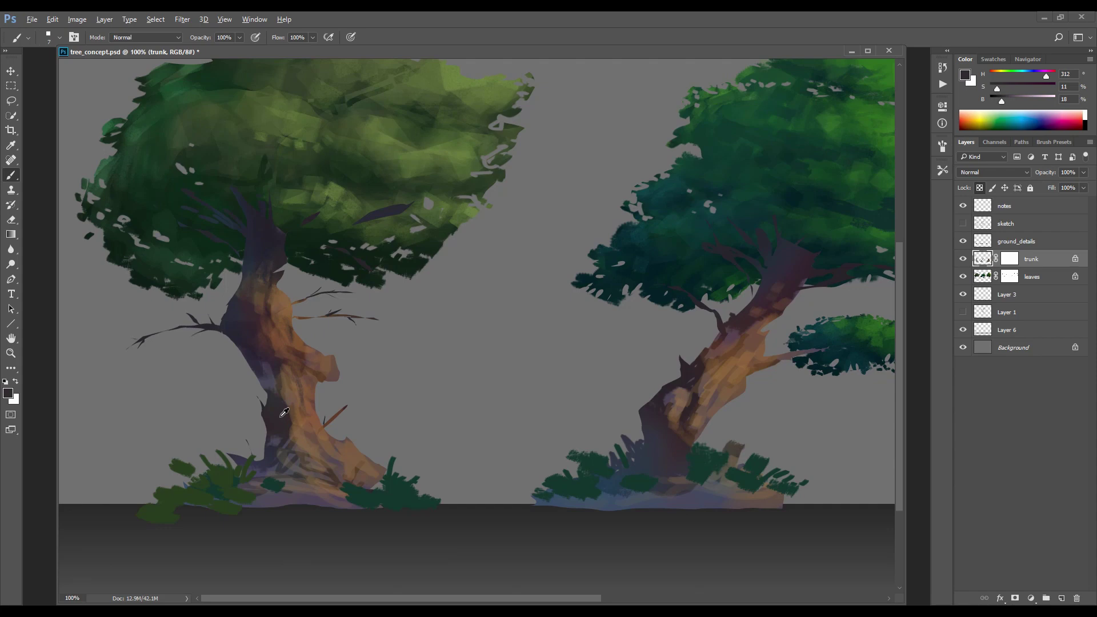
{"action": "left_click", "coordinate": [296, 430], "text": "alt"}
{"action": "left_click", "coordinate": [260, 365], "text": "alt"}
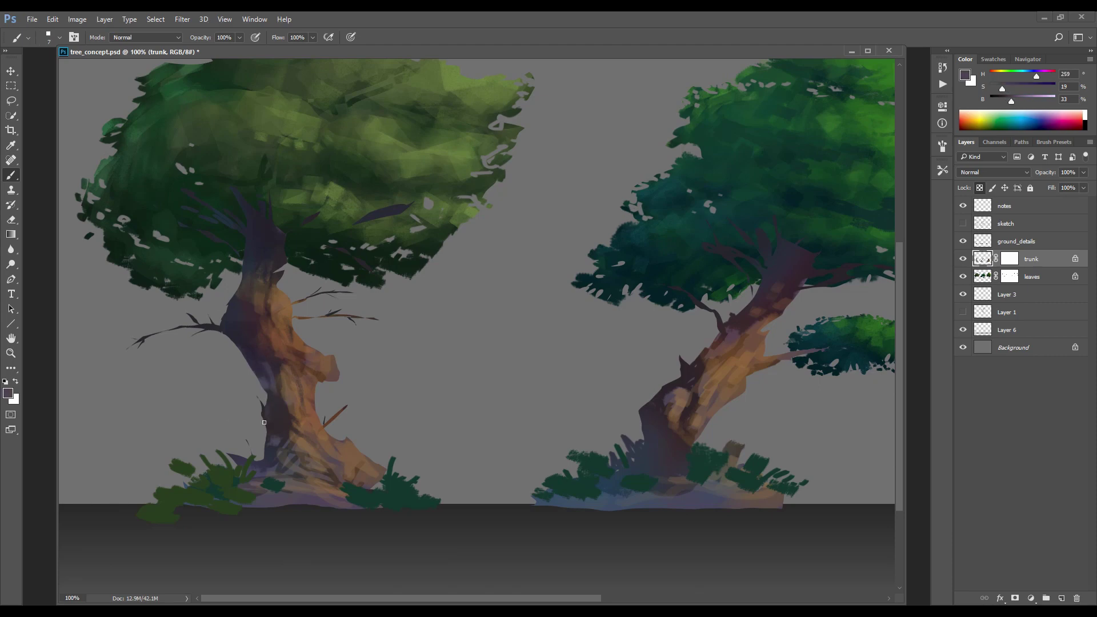
Paint muted purple reflected light on the first trunk's left edge and darken its lit side with sampled purple-grey using a larger brush
{"action": "key", "text": "bracketright"}
{"action": "key", "text": "bracketright"}
{"action": "key", "text": "bracketright"}
{"action": "left_click_drag", "start_coordinate": [223, 323], "coordinate": [236, 311]}
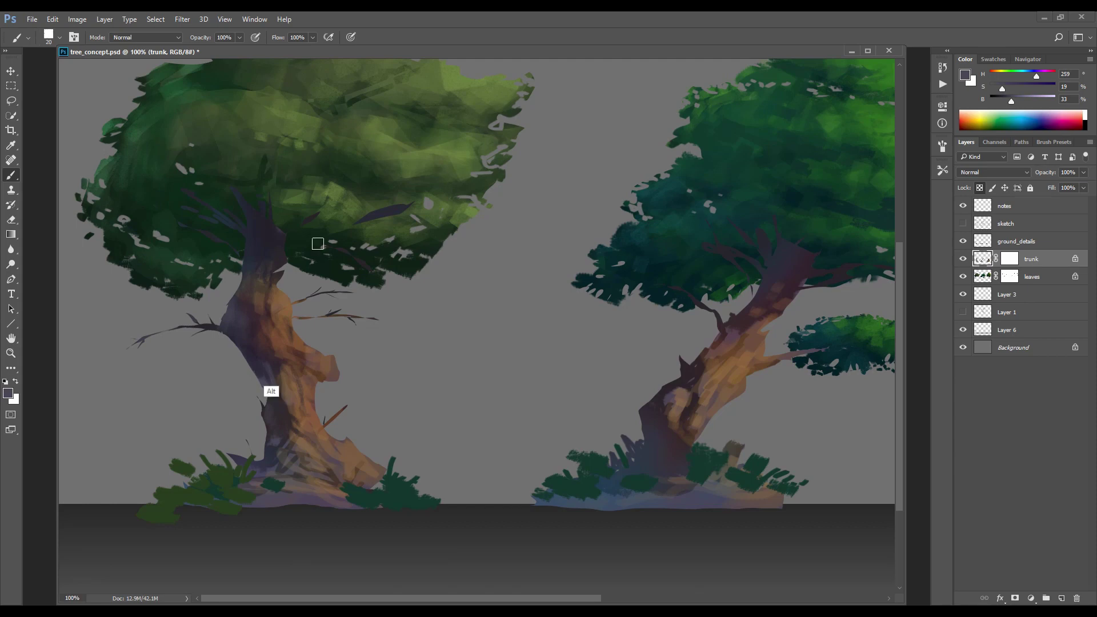
{"action": "left_click", "coordinate": [272, 391], "text": "alt"}
{"action": "left_click", "coordinate": [281, 245], "text": "alt"}
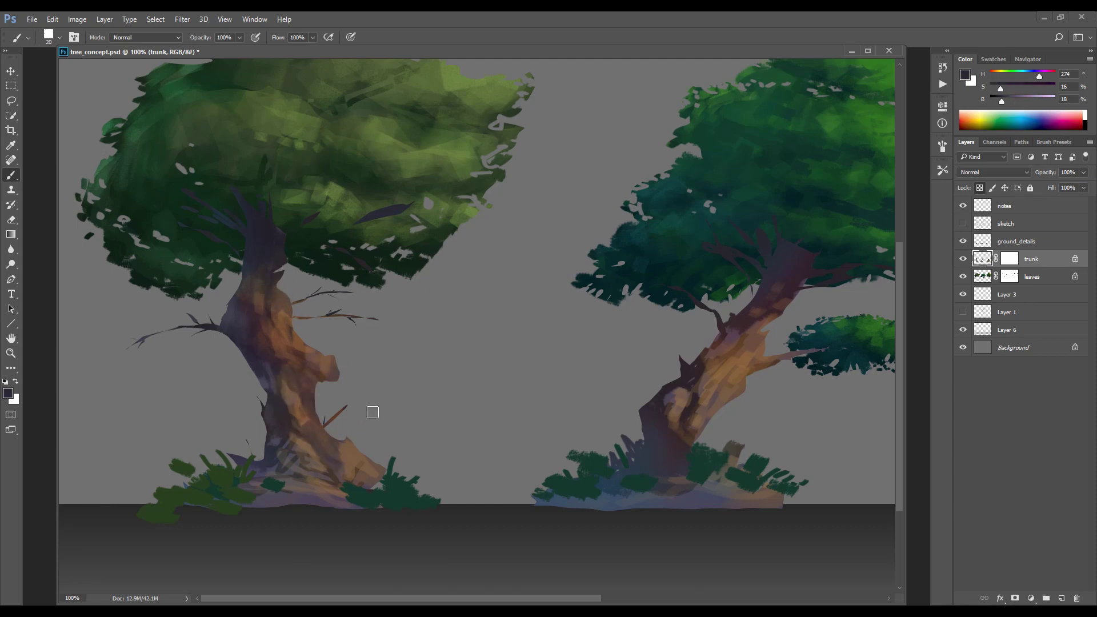
Choose a warm ochre with hue 40, saturation 62 and brightness 73 and paint highlights down the first trunk and its right root
{"action": "left_click", "coordinate": [965, 76]}
{"action": "left_click", "coordinate": [277, 350]}
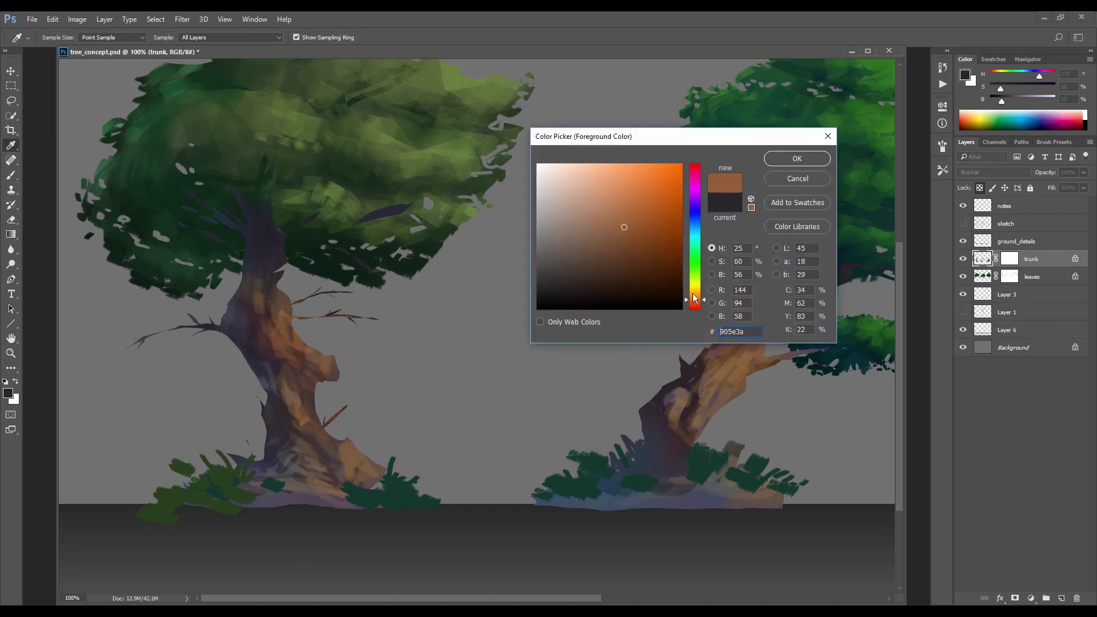
{"action": "left_click_drag", "start_coordinate": [695, 299], "coordinate": [698, 293]}
{"action": "left_click", "coordinate": [627, 203]}
{"action": "key", "text": "Return"}
{"action": "key", "text": "bracketleft"}
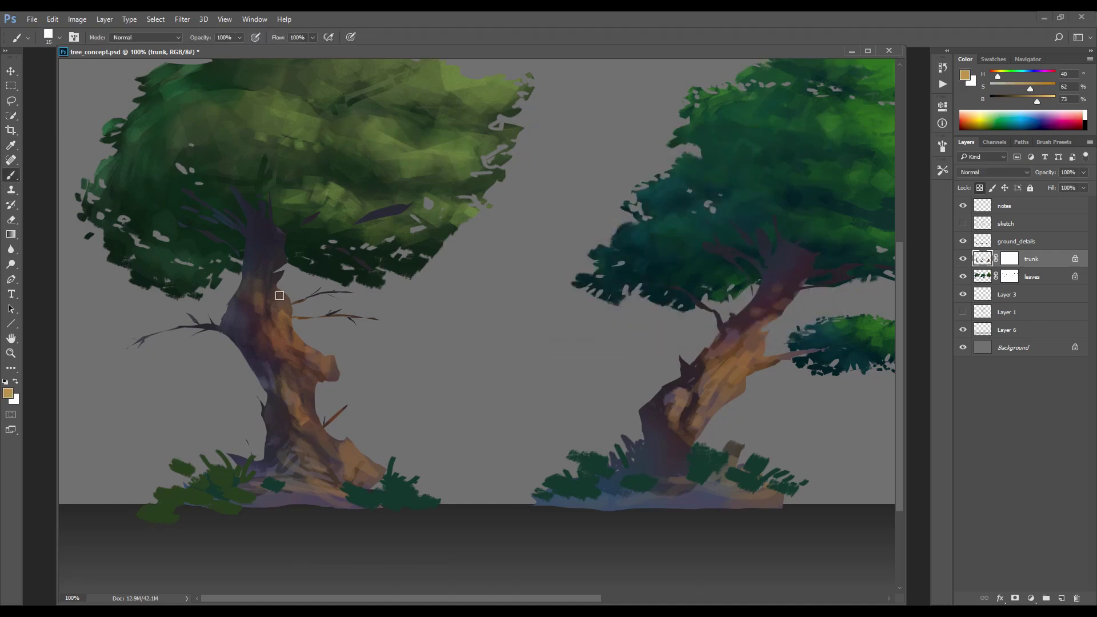
{"action": "mouse_move", "coordinate": [280, 294]}
{"action": "left_mouse_down"}
{"action": "mouse_move", "coordinate": [259, 278]}
{"action": "mouse_move", "coordinate": [291, 364]}
{"action": "mouse_move", "coordinate": [271, 333]}
{"action": "mouse_move", "coordinate": [297, 352]}
{"action": "mouse_move", "coordinate": [350, 346]}
{"action": "mouse_move", "coordinate": [307, 338]}
{"action": "mouse_move", "coordinate": [305, 409]}
{"action": "left_mouse_up"}
{"action": "left_click_drag", "start_coordinate": [313, 429], "coordinate": [317, 470]}
{"action": "left_click_drag", "start_coordinate": [346, 434], "coordinate": [366, 459]}
Add fine ochre highlights to the first tree's branches and roots with a much smaller brush
{"action": "key", "text": "bracketleft"}
{"action": "key", "text": "bracketleft"}
{"action": "key", "text": "bracketleft"}
{"action": "key", "text": "bracketleft"}
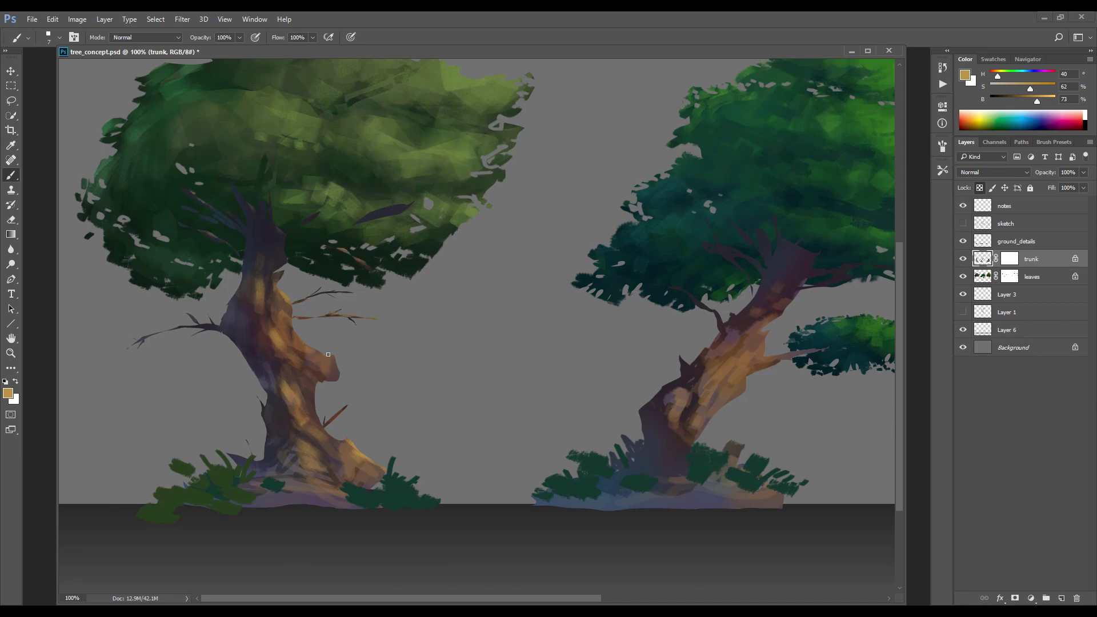
{"action": "mouse_move", "coordinate": [301, 460]}
{"action": "left_mouse_down"}
{"action": "mouse_move", "coordinate": [326, 482]}
{"action": "mouse_move", "coordinate": [264, 472]}
{"action": "left_mouse_up"}
Sample light and dark tones from the first trunk's upper bend and refine the bark transitions there
{"action": "left_click", "coordinate": [262, 282], "text": "alt"}
{"action": "left_click", "coordinate": [254, 320], "text": "alt"}
{"action": "mouse_move", "coordinate": [265, 302]}
{"action": "left_mouse_down"}
{"action": "mouse_move", "coordinate": [256, 283]}
{"action": "mouse_move", "coordinate": [275, 328]}
{"action": "mouse_move", "coordinate": [265, 279]}
{"action": "left_mouse_up"}
{"action": "left_click", "coordinate": [272, 316], "text": "alt"}
{"action": "left_click", "coordinate": [258, 340], "text": "alt"}
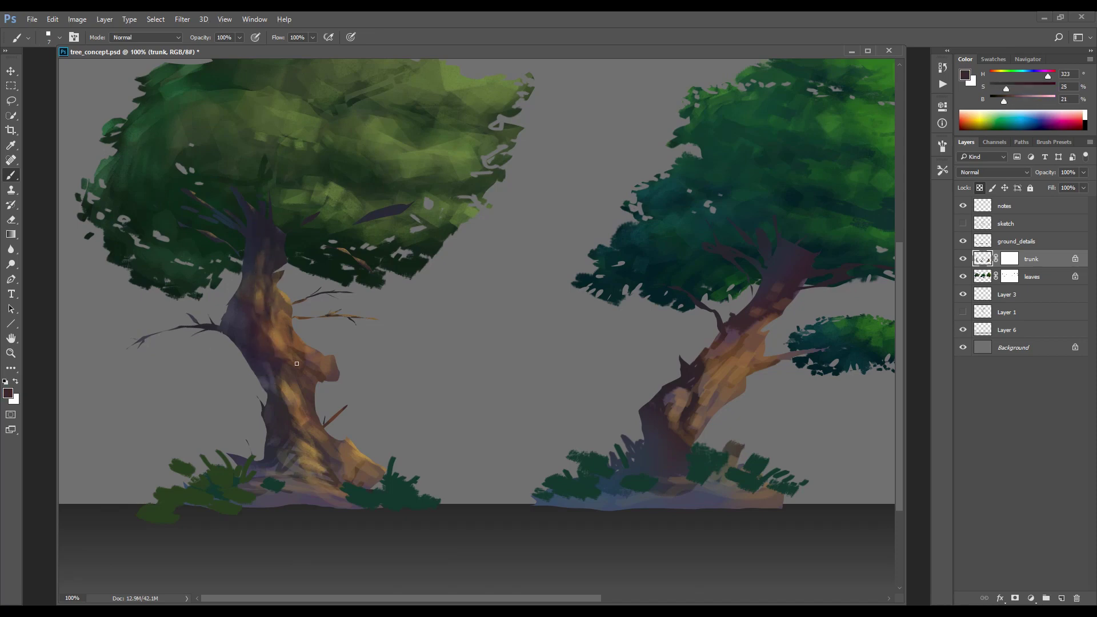
Choose an orange-tan with hue 36, saturation 65 and brightness 77 and highlight the broken stub on the first trunk's right side
{"action": "left_click", "coordinate": [308, 450], "text": "alt"}
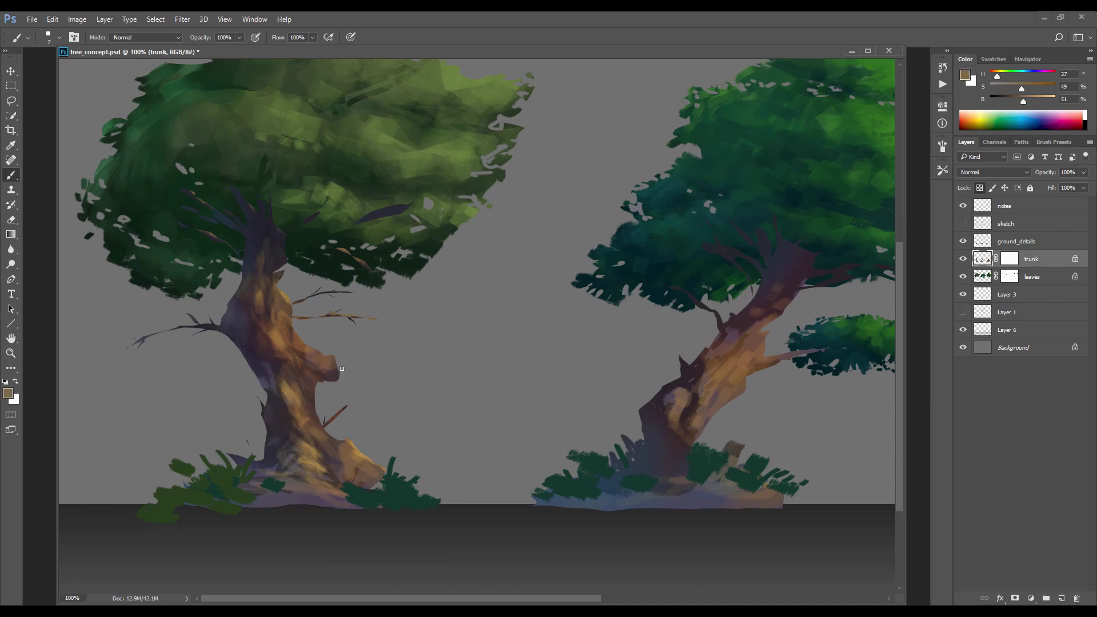
{"action": "left_click_drag", "start_coordinate": [335, 358], "coordinate": [339, 375]}
{"action": "left_click", "coordinate": [298, 425], "text": "alt"}
{"action": "left_click", "coordinate": [965, 75]}
{"action": "left_click", "coordinate": [621, 213]}
{"action": "left_click", "coordinate": [631, 197]}
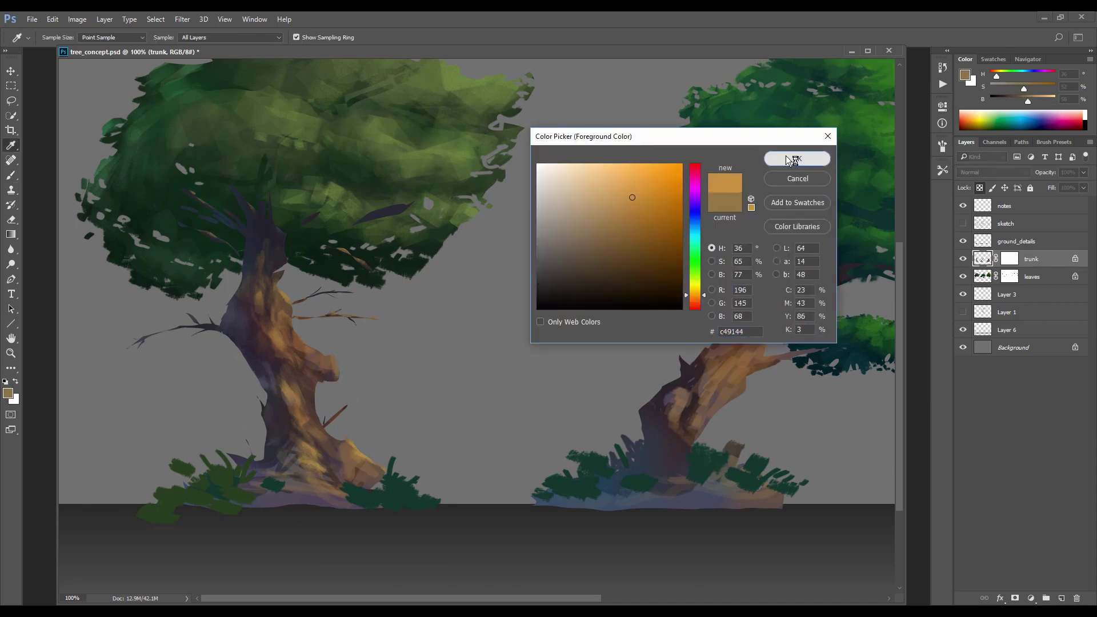
{"action": "left_click", "coordinate": [799, 158]}
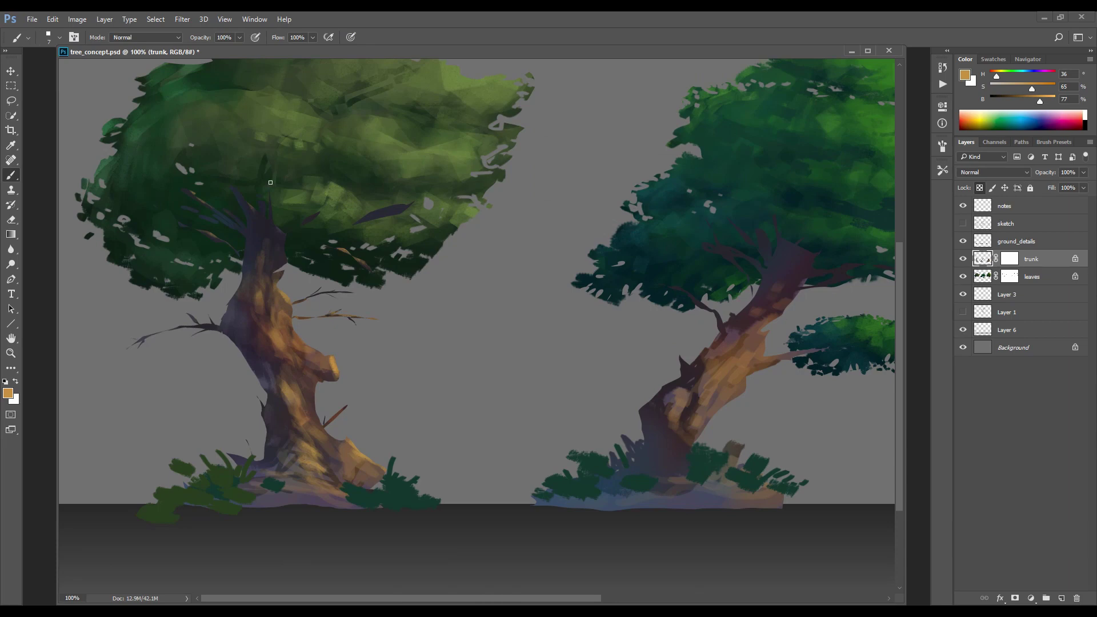
Paint brown patches with a larger brush on the second tree's upper trunk just below the crown
{"action": "mouse_move", "coordinate": [763, 334]}
{"action": "left_mouse_down"}
{"action": "mouse_move", "coordinate": [468, 346]}
{"action": "mouse_move", "coordinate": [408, 414]}
{"action": "left_mouse_up"}
{"action": "key", "text": "bracketright"}
{"action": "key", "text": "bracketright"}
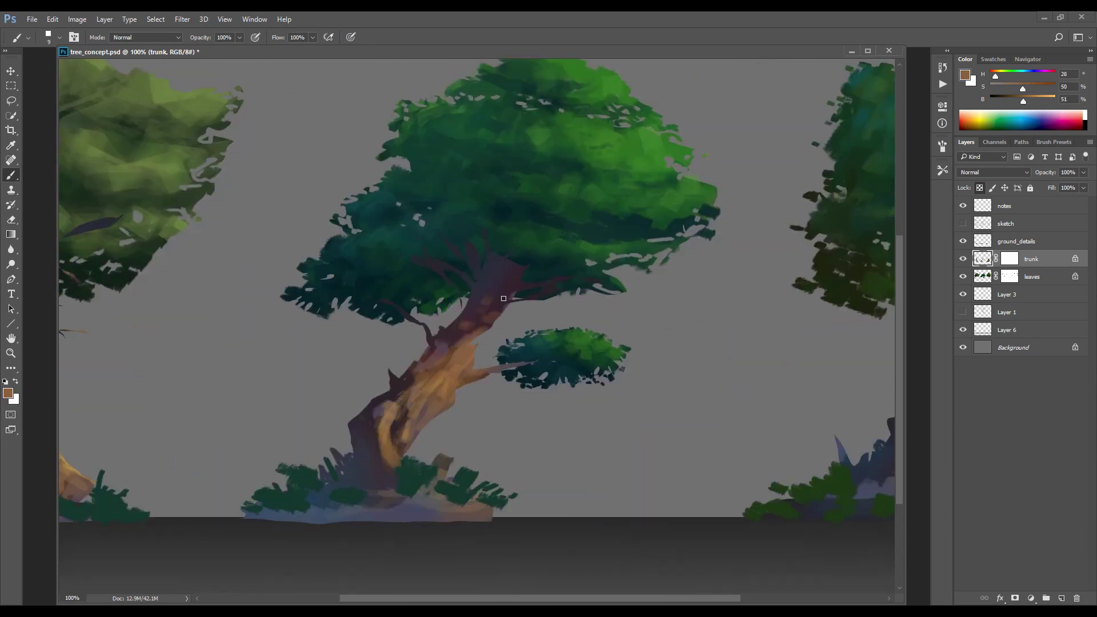
{"action": "left_click_drag", "start_coordinate": [500, 297], "coordinate": [514, 283]}
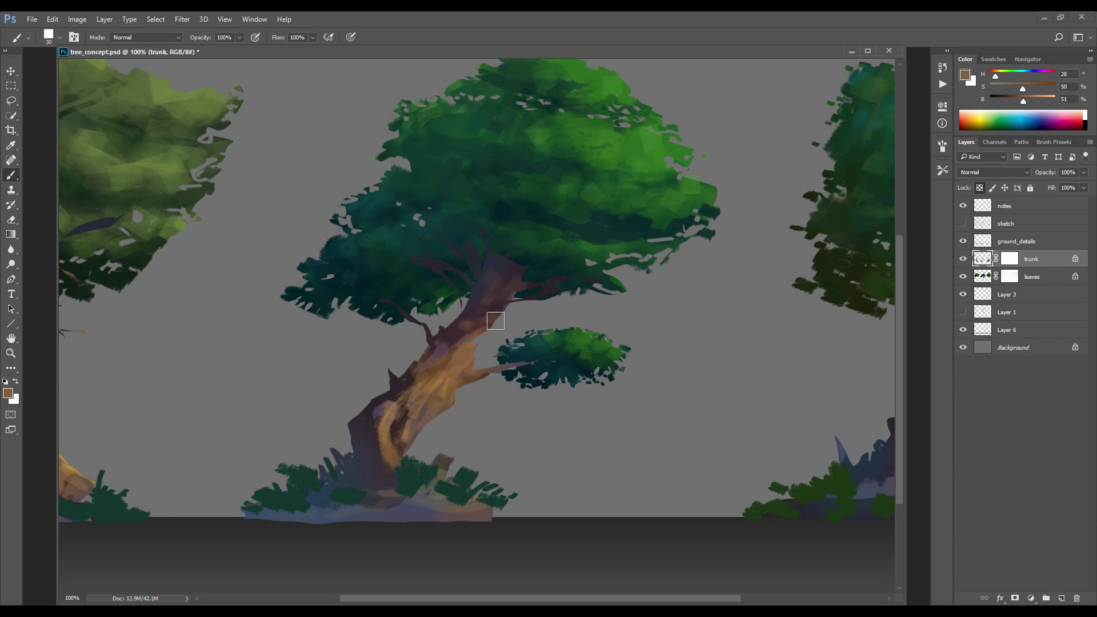
Sample dark purple tones and paint bark shadows across the lit middle of the second trunk, varying the brush size
{"action": "left_click", "coordinate": [383, 398], "text": "alt"}
{"action": "key", "text": "bracketleft"}
{"action": "key", "text": "bracketleft"}
{"action": "left_click", "coordinate": [398, 392], "text": "alt"}
{"action": "mouse_move", "coordinate": [399, 394]}
{"action": "left_mouse_down"}
{"action": "mouse_move", "coordinate": [392, 421]}
{"action": "mouse_move", "coordinate": [407, 411]}
{"action": "left_mouse_up"}
{"action": "mouse_move", "coordinate": [417, 383]}
{"action": "left_mouse_down"}
{"action": "mouse_move", "coordinate": [410, 401]}
{"action": "mouse_move", "coordinate": [416, 386]}
{"action": "left_mouse_up"}
{"action": "key", "text": "bracketright"}
{"action": "key", "text": "bracketright"}
{"action": "key", "text": "bracketright"}
{"action": "key", "text": "bracketright"}
{"action": "key", "text": "bracketright"}
{"action": "key", "text": "bracketleft"}
{"action": "key", "text": "bracketleft"}
{"action": "key", "text": "bracketleft"}
{"action": "key", "text": "bracketleft"}
{"action": "key", "text": "bracketright"}
{"action": "key", "text": "bracketright"}
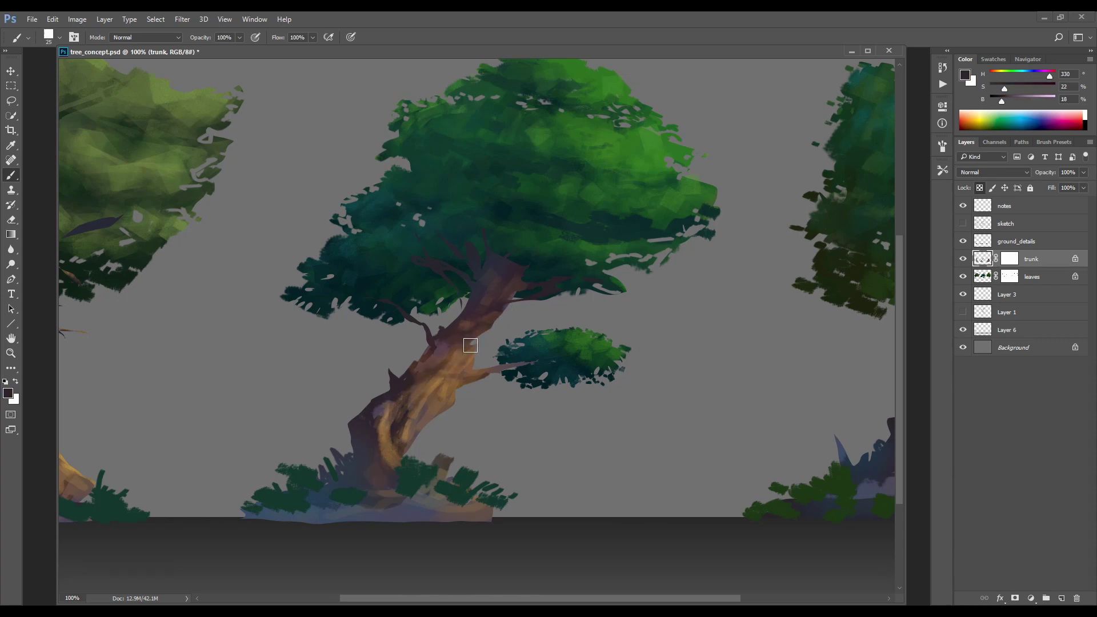
Paint sampled brown on the second tree's left branches and sampled dark purple on its right side branch with a small brush
{"action": "left_click", "coordinate": [473, 343], "text": "alt"}
{"action": "key", "text": "bracketleft"}
{"action": "key", "text": "bracketleft"}
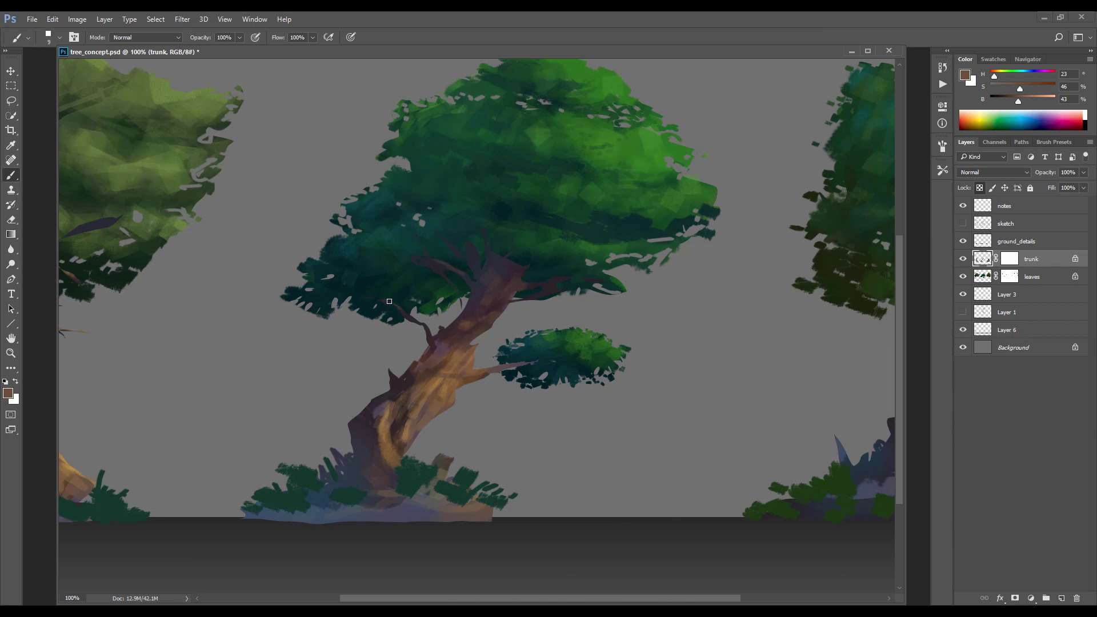
{"action": "left_click", "coordinate": [494, 324], "text": "alt"}
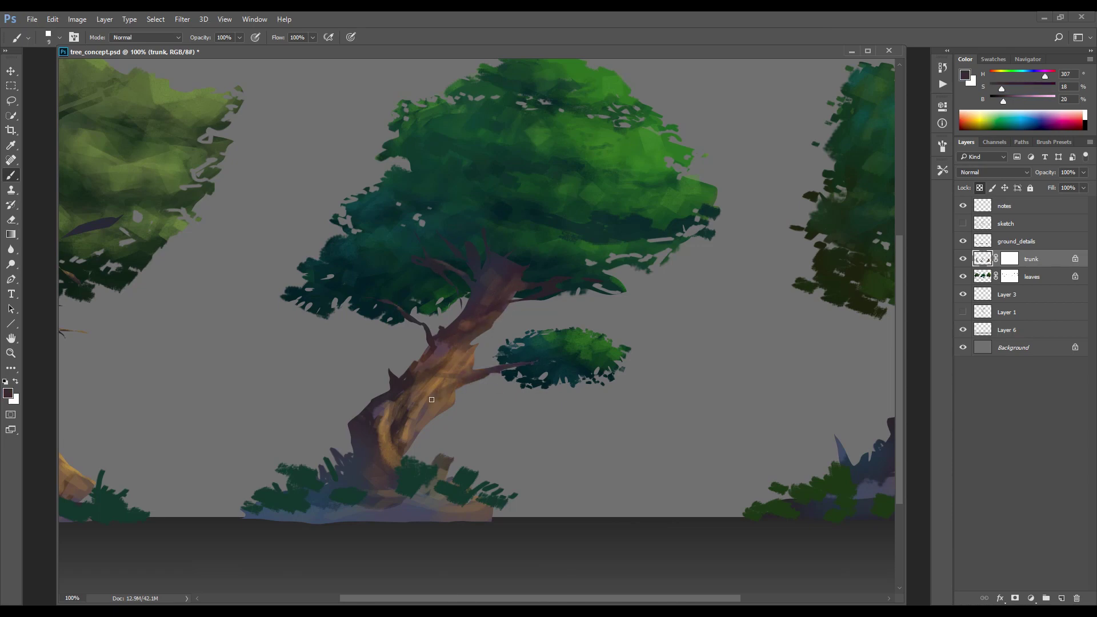
Paint orange bounce light, hue 27, saturation 89 and brightness 58, on the second tree's trunk and branches and, on the leaves layer, its foliage undersides
{"action": "left_click", "coordinate": [962, 78]}
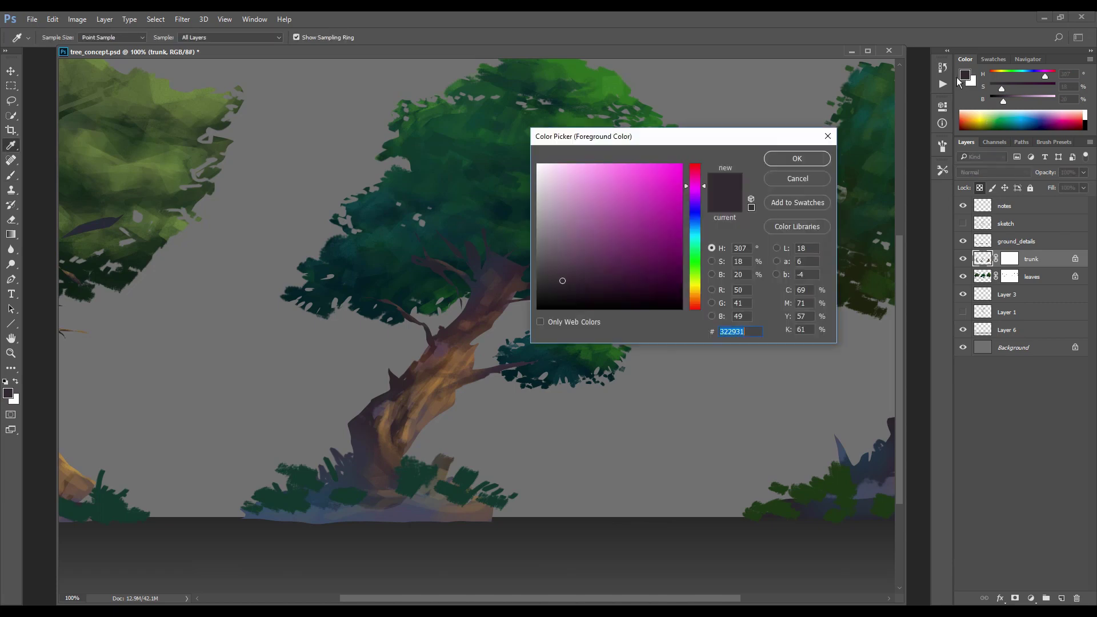
{"action": "left_click_drag", "start_coordinate": [692, 194], "coordinate": [696, 300]}
{"action": "left_click_drag", "start_coordinate": [654, 230], "coordinate": [666, 224]}
{"action": "left_click", "coordinate": [696, 299]}
{"action": "left_click", "coordinate": [783, 158]}
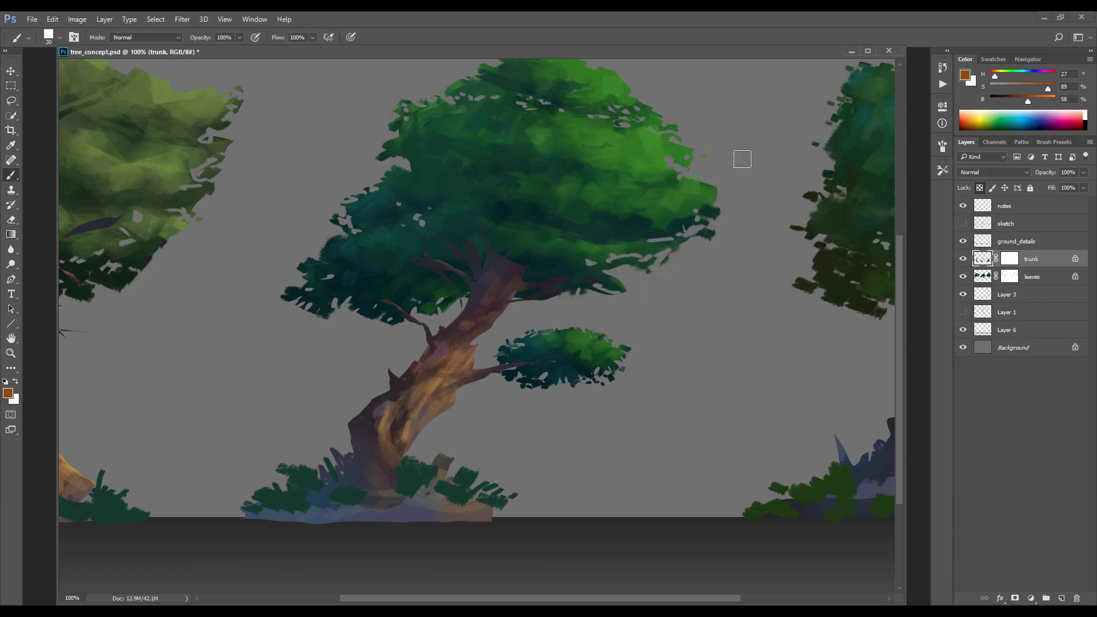
{"action": "left_click_drag", "start_coordinate": [365, 464], "coordinate": [340, 438]}
{"action": "left_click_drag", "start_coordinate": [409, 319], "coordinate": [421, 338]}
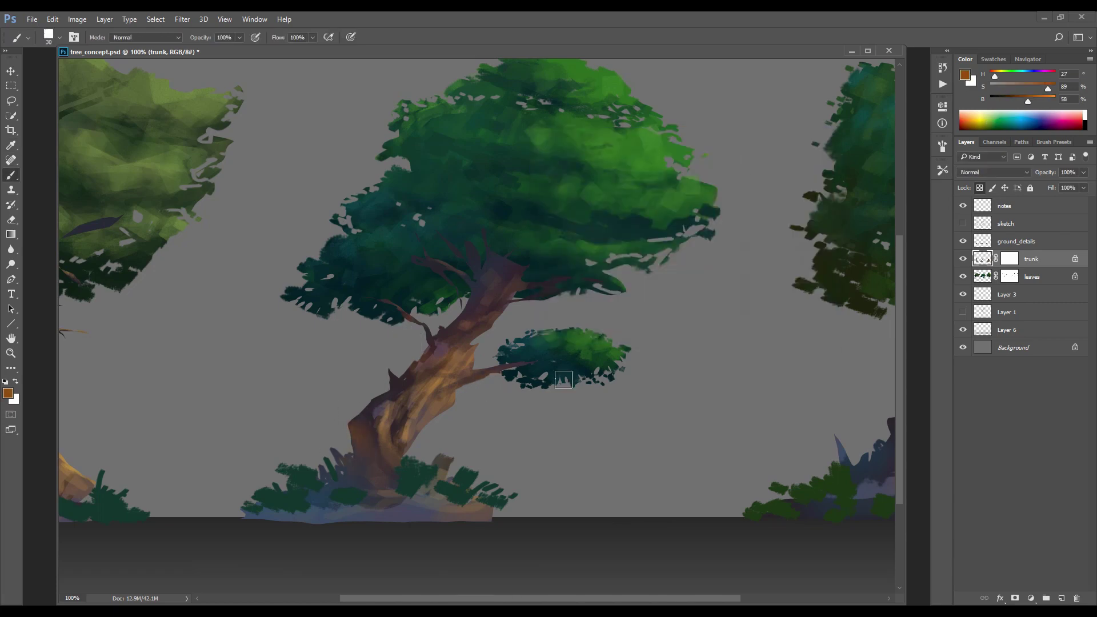
{"action": "left_click", "coordinate": [983, 278]}
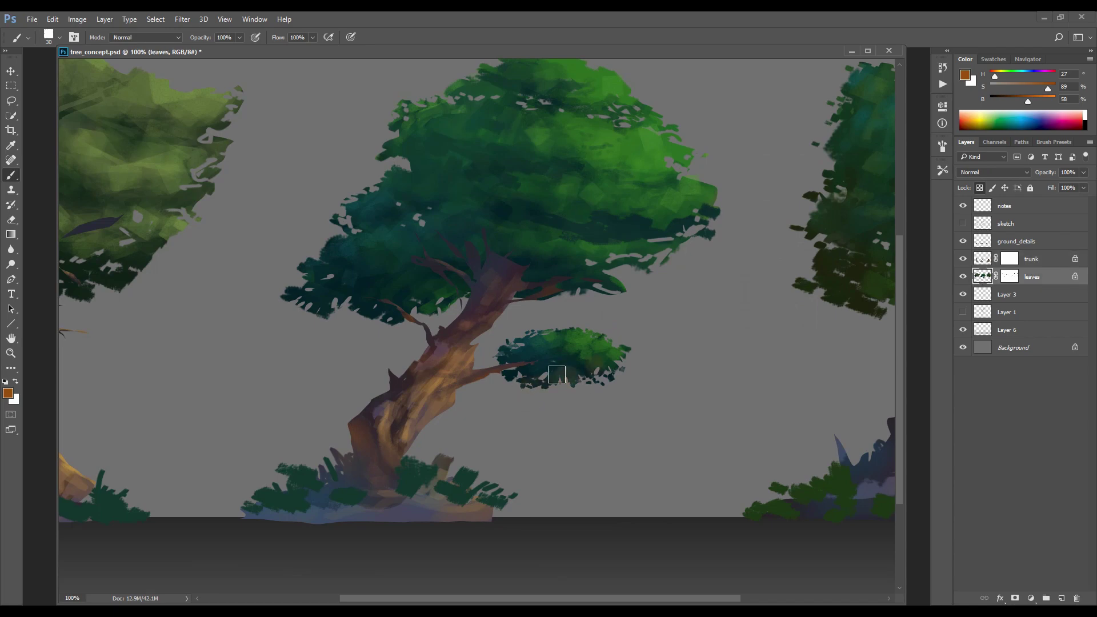
{"action": "mouse_move", "coordinate": [556, 374]}
{"action": "left_mouse_down"}
{"action": "mouse_move", "coordinate": [510, 404]}
{"action": "mouse_move", "coordinate": [507, 387]}
{"action": "mouse_move", "coordinate": [337, 320]}
{"action": "mouse_move", "coordinate": [370, 331]}
{"action": "mouse_move", "coordinate": [242, 307]}
{"action": "left_mouse_up"}
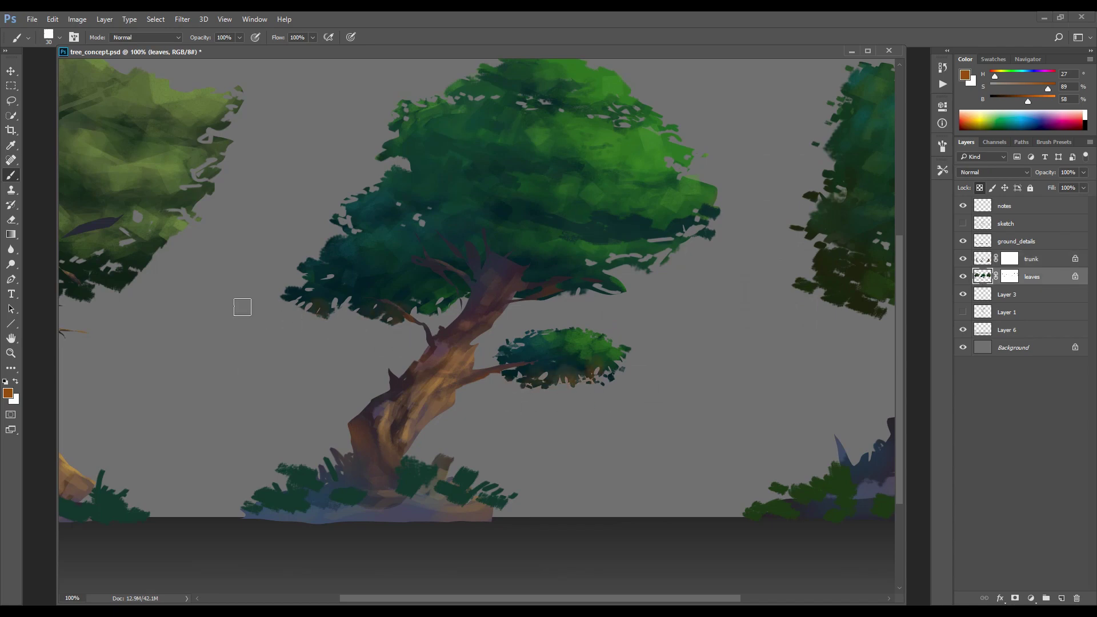
Return to the trunk layer and darken the second tree's crown branches and trunk base with near-black purple, saturation 44 and brightness 7
{"action": "left_click", "coordinate": [986, 260]}
{"action": "left_click", "coordinate": [394, 418], "text": "alt"}
{"action": "key", "text": "n"}
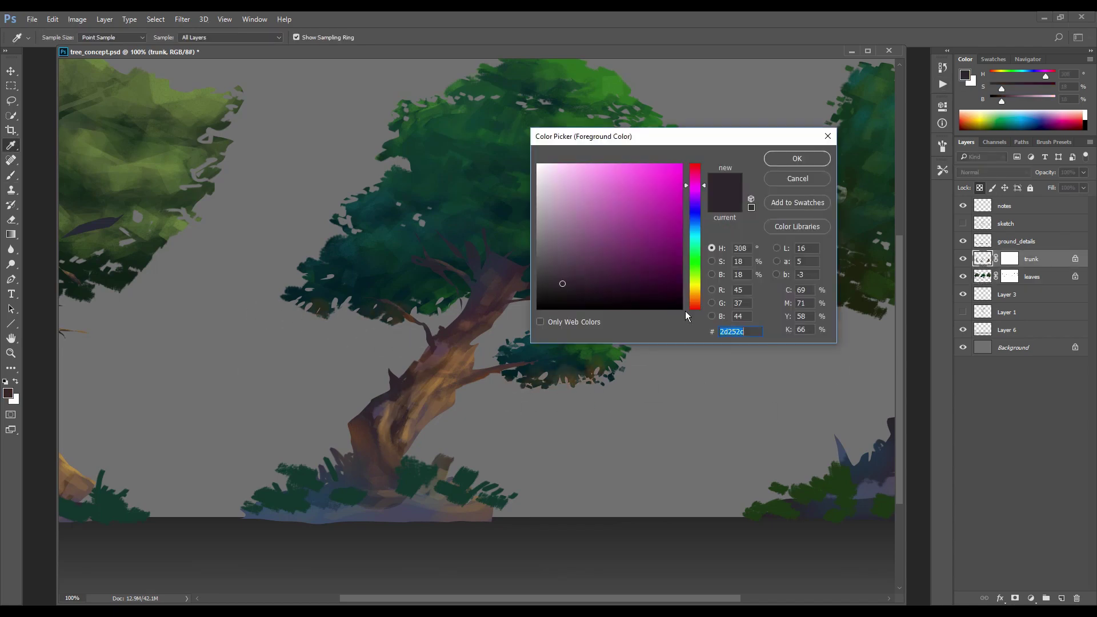
{"action": "left_click", "coordinate": [697, 194]}
{"action": "left_click_drag", "start_coordinate": [641, 294], "coordinate": [600, 298]}
{"action": "left_click", "coordinate": [797, 158]}
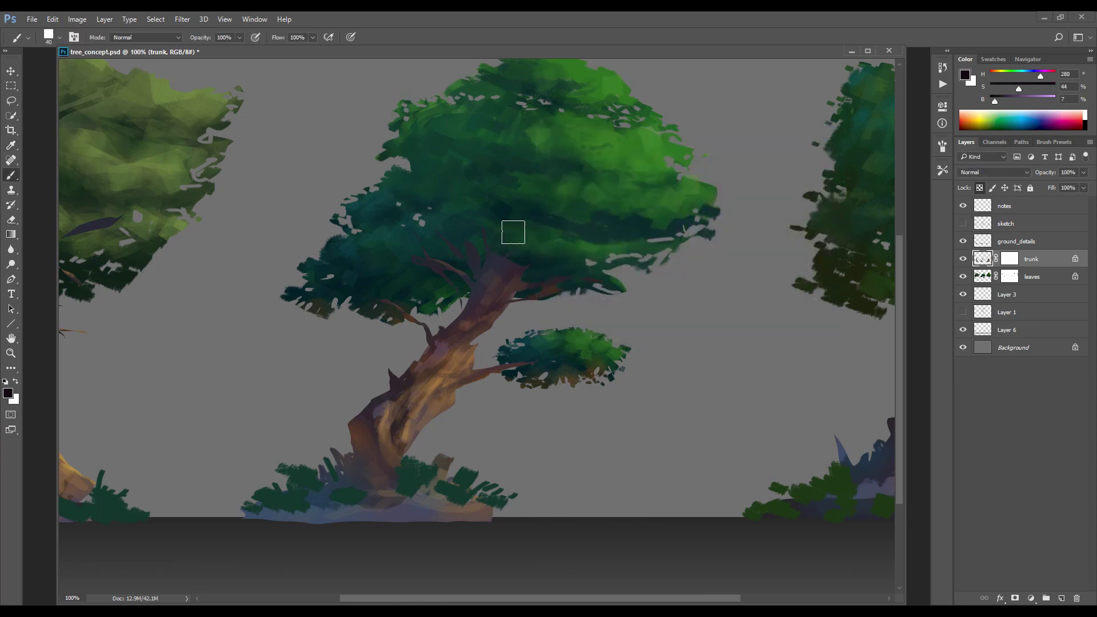
{"action": "key", "text": "bracketright"}
{"action": "key", "text": "bracketright"}
{"action": "key", "text": "bracketright"}
{"action": "key", "text": "bracketright"}
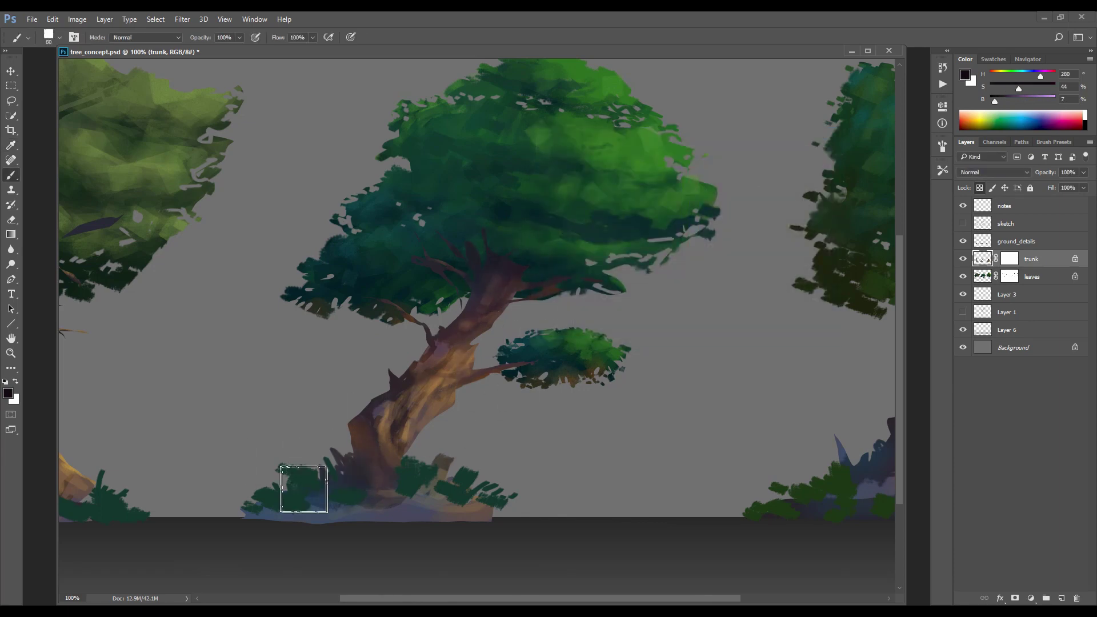
Paint thin near-black cracks and bark grooves along the second trunk with a very small brush
{"action": "key", "text": "bracketleft"}
{"action": "key", "text": "bracketleft"}
{"action": "key", "text": "bracketleft"}
{"action": "key", "text": "bracketleft"}
{"action": "key", "text": "bracketleft"}
{"action": "key", "text": "bracketleft"}
{"action": "key", "text": "bracketleft"}
{"action": "key", "text": "bracketleft"}
{"action": "key", "text": "bracketleft"}
{"action": "key", "text": "bracketleft"}
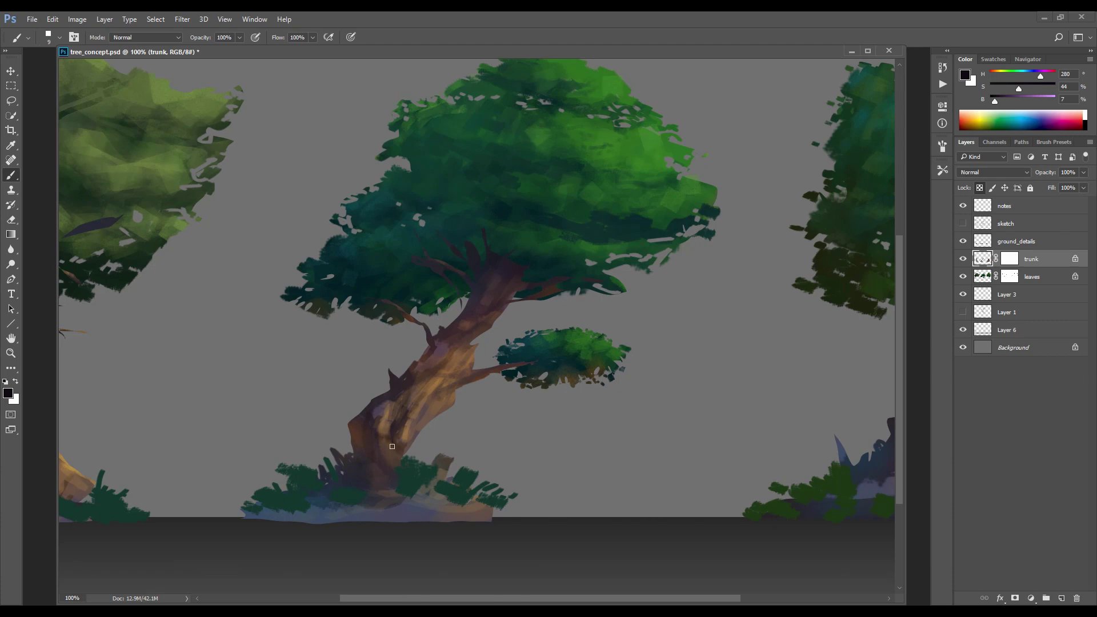
{"action": "key", "text": "bracketleft"}
{"action": "key", "text": "bracketleft"}
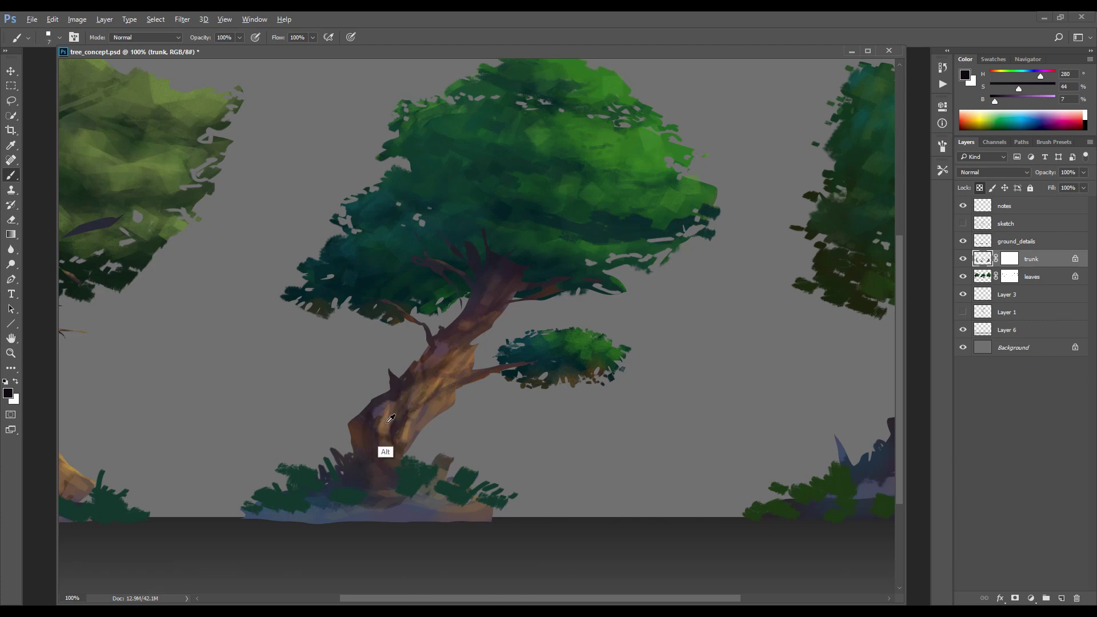
Choose a warm brown with hue 26, saturation 62 and brightness 57 and paint small bark highlights on the second trunk
{"action": "left_click", "coordinate": [396, 454], "text": "alt"}
{"action": "key", "text": "n"}
{"action": "left_click", "coordinate": [626, 232]}
{"action": "left_click", "coordinate": [629, 227]}
{"action": "left_click", "coordinate": [794, 157]}
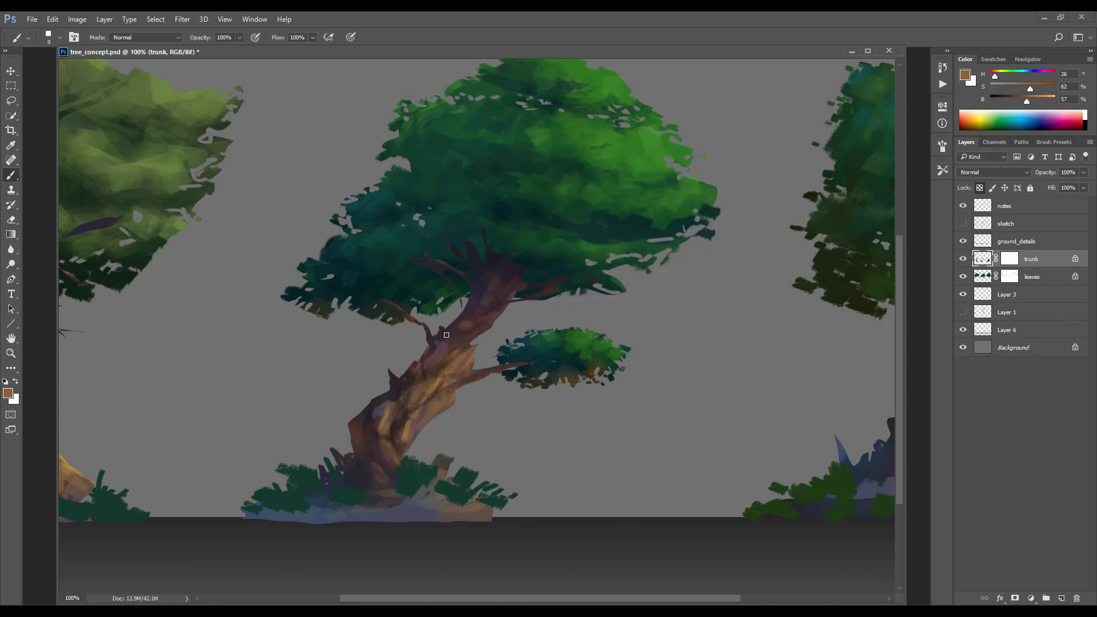
Mix a muted blue, hue 202, saturation 42 and brightness 42, and paint cool reflected light on the second trunk's shaded side
{"action": "key", "text": "bracketright"}
{"action": "key", "text": "bracketright"}
{"action": "key", "text": "bracketright"}
{"action": "left_click", "coordinate": [429, 392], "text": "alt"}
{"action": "left_click", "coordinate": [964, 75]}
{"action": "left_click", "coordinate": [694, 230]}
{"action": "left_click_drag", "start_coordinate": [591, 262], "coordinate": [598, 248]}
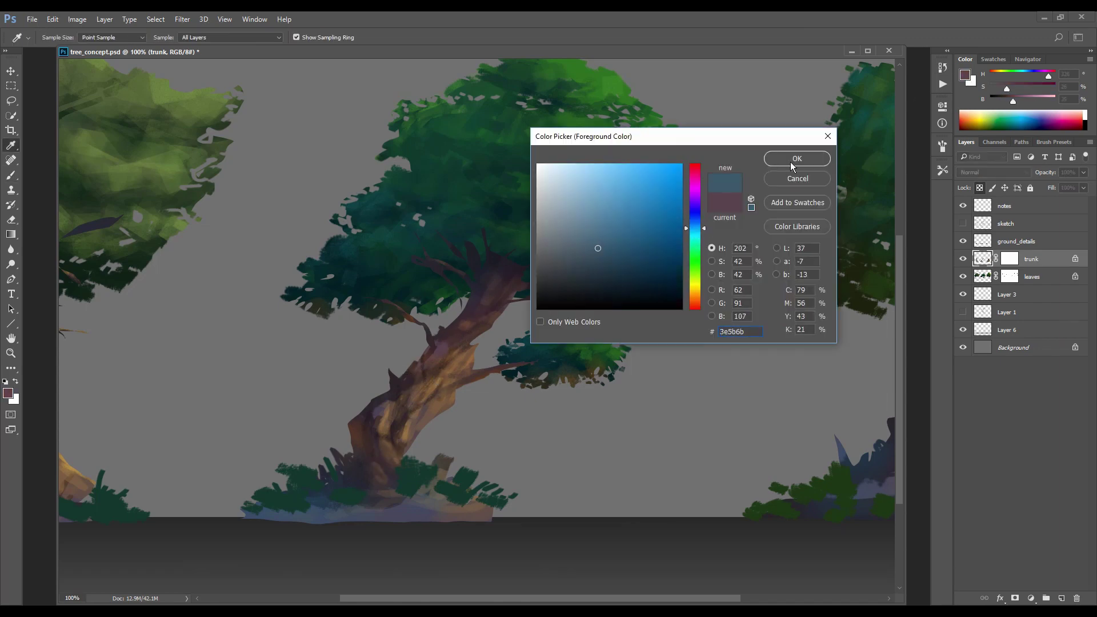
{"action": "left_click", "coordinate": [796, 158]}
{"action": "key", "text": "b"}
{"action": "left_click", "coordinate": [389, 391], "text": "alt"}
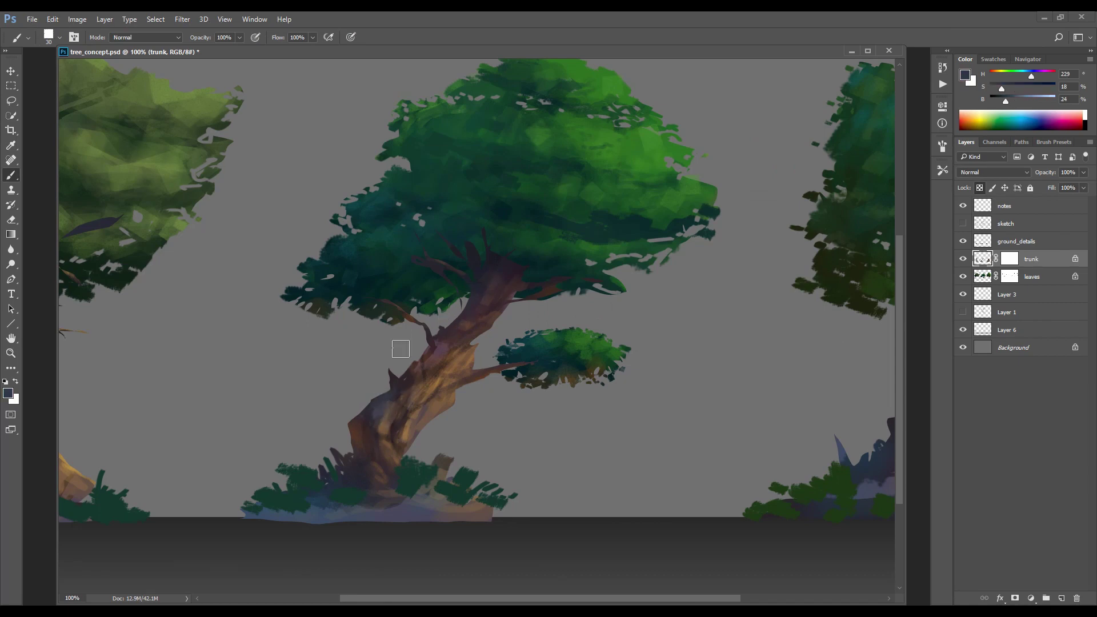
Paint the third tree's upper trunk with sampled brown and dark purple, using progressively smaller brush sizes
{"action": "left_click_drag", "start_coordinate": [840, 394], "coordinate": [537, 361]}
{"action": "key", "text": "bracketleft"}
{"action": "key", "text": "bracketleft"}
{"action": "key", "text": "bracketleft"}
{"action": "left_click", "coordinate": [693, 299], "text": "alt"}
{"action": "left_click_drag", "start_coordinate": [690, 268], "coordinate": [697, 251]}
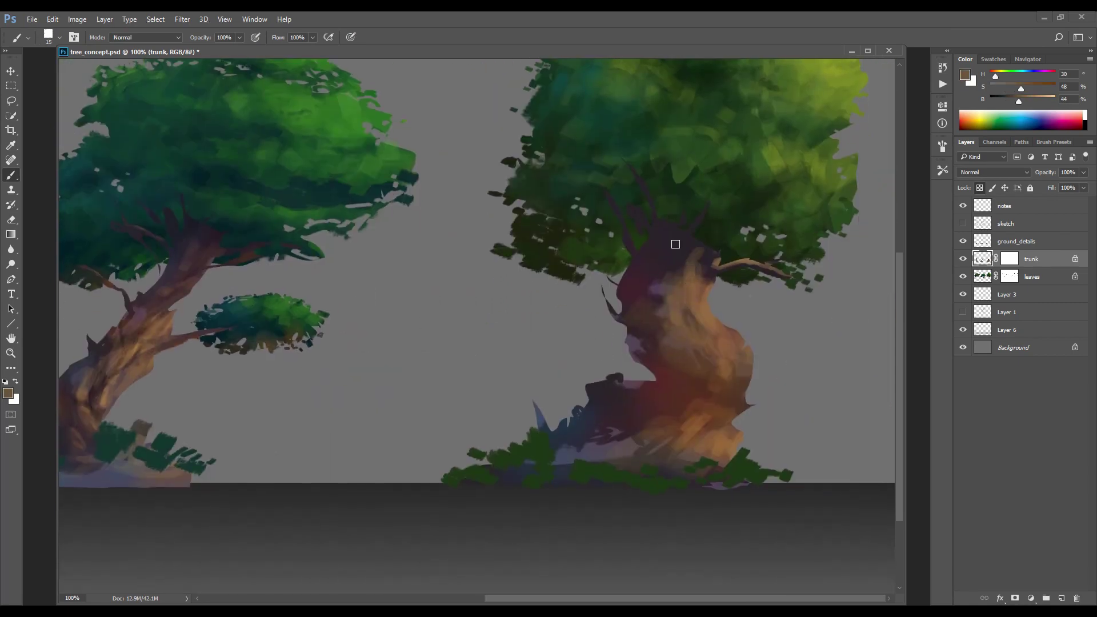
{"action": "left_click", "coordinate": [675, 244], "text": "alt"}
{"action": "key", "text": "bracketleft"}
{"action": "key", "text": "bracketleft"}
{"action": "key", "text": "bracketleft"}
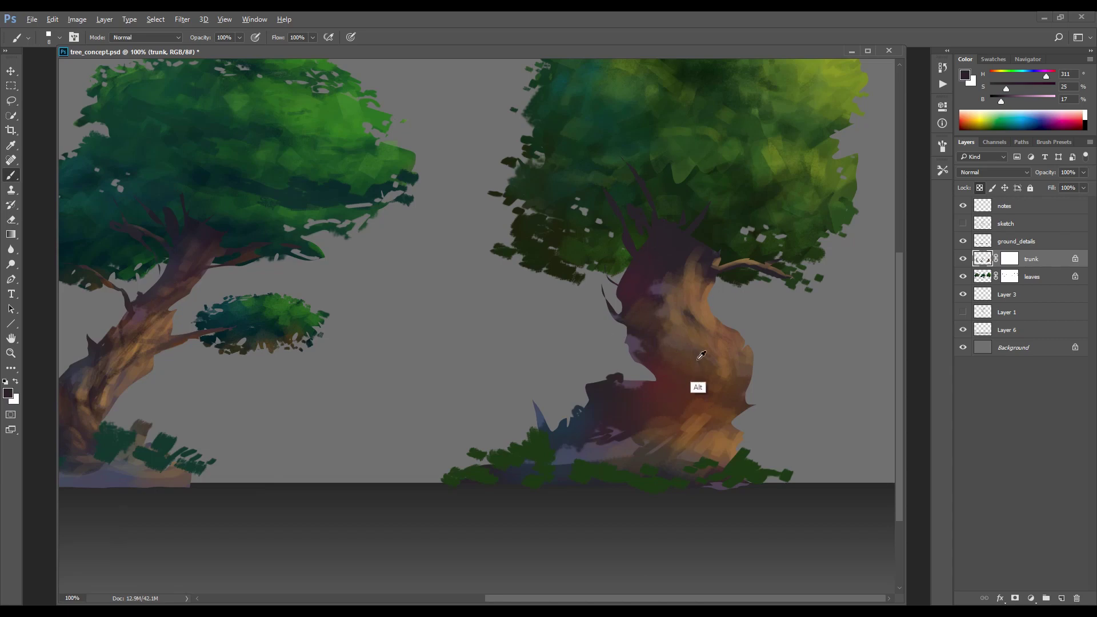
Choose an orange-brown, hue 23, saturation 69 and brightness 53, and paint warm bark strokes on the third trunk
{"action": "left_click", "coordinate": [670, 261], "text": "alt"}
{"action": "left_click", "coordinate": [721, 360], "text": "alt"}
{"action": "left_click", "coordinate": [8, 393]}
{"action": "left_click", "coordinate": [808, 172]}
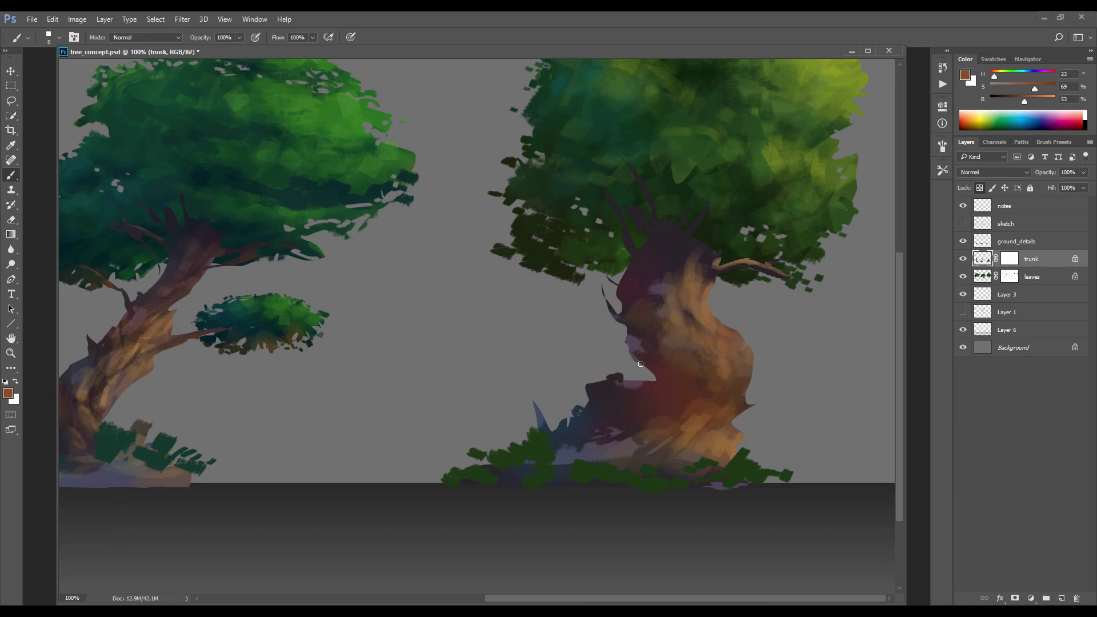
Shade the third tree's left trunk edge and root with dark blue, hue 211, saturation 40, brightness 23, and its spike with dark purple
{"action": "left_click", "coordinate": [627, 268], "text": "alt"}
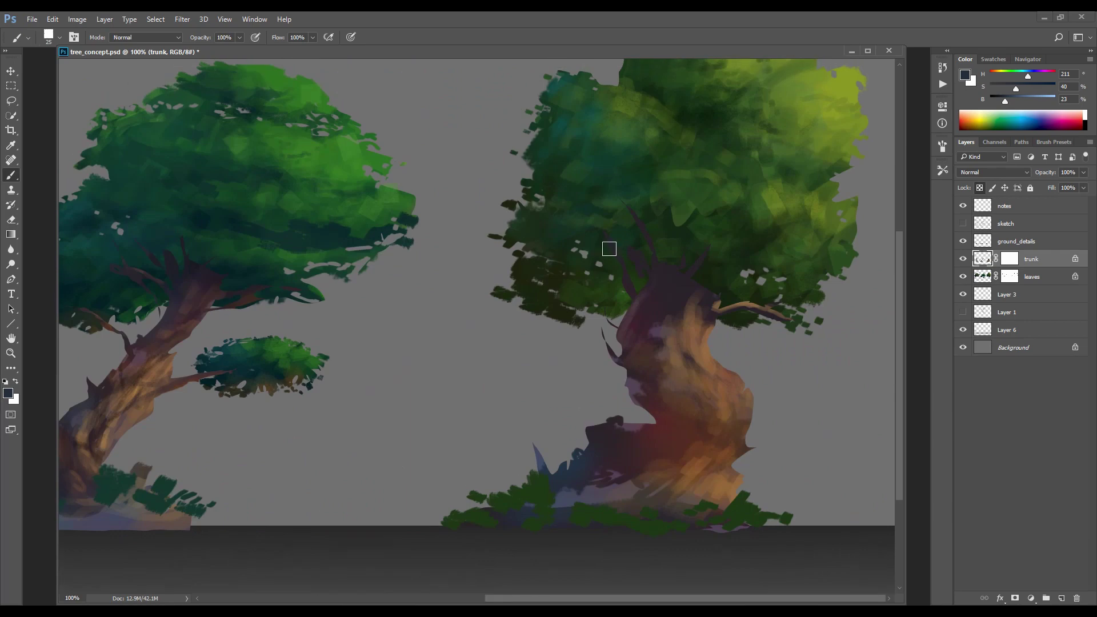
{"action": "left_click_drag", "start_coordinate": [636, 423], "coordinate": [590, 427]}
{"action": "left_click", "coordinate": [966, 78]}
{"action": "left_click", "coordinate": [606, 261]}
{"action": "left_click", "coordinate": [805, 160]}
{"action": "left_click", "coordinate": [600, 455], "text": "alt"}
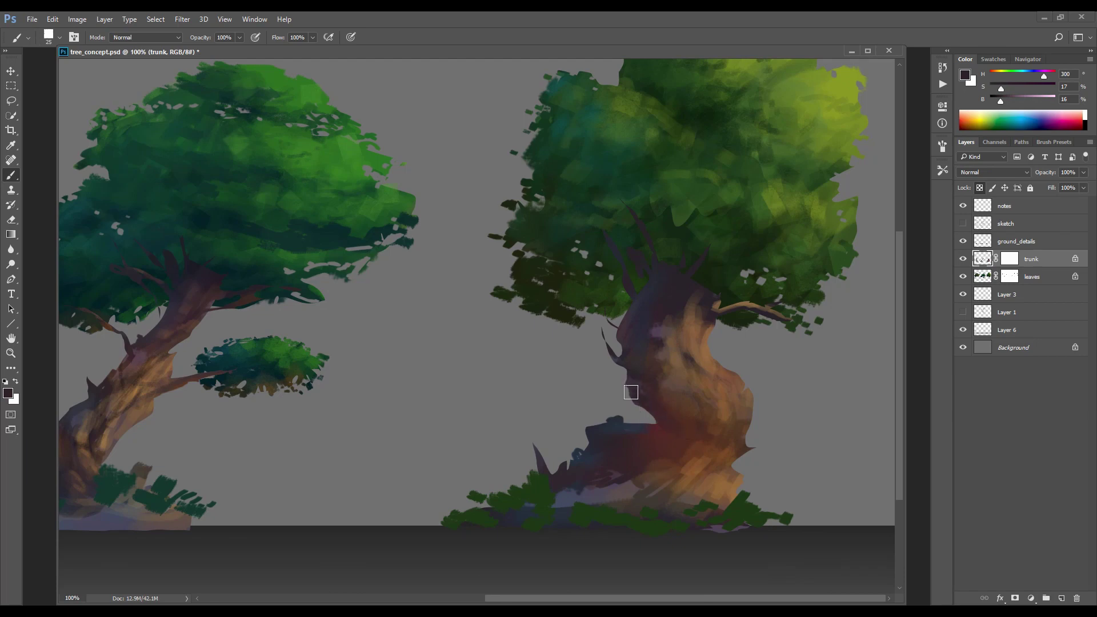
Add finer dark red and blue-grey strokes, the latter hue 217, saturation 24 and brightness 33, to the third tree's root and trunk
{"action": "key", "text": "bracketleft"}
{"action": "key", "text": "bracketleft"}
{"action": "left_click", "coordinate": [632, 464], "text": "alt"}
{"action": "left_click", "coordinate": [650, 433], "text": "alt"}
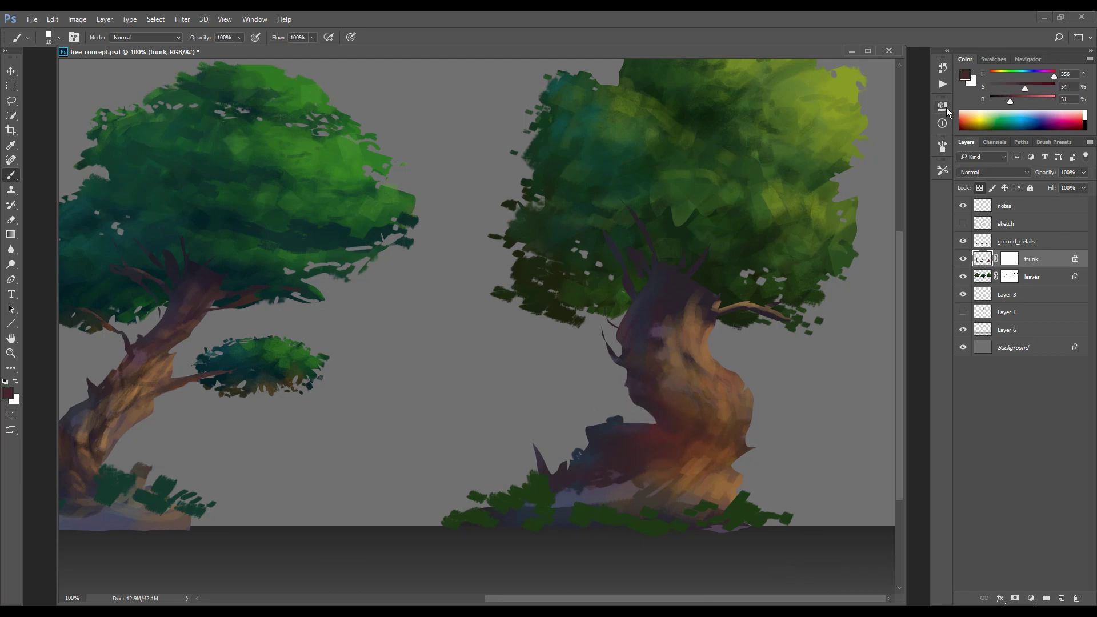
{"action": "left_click", "coordinate": [964, 75]}
{"action": "left_click", "coordinate": [605, 247]}
{"action": "left_click", "coordinate": [795, 159]}
{"action": "left_click", "coordinate": [966, 75]}
{"action": "left_click", "coordinate": [571, 255]}
{"action": "left_click", "coordinate": [692, 222]}
{"action": "left_click", "coordinate": [806, 157]}
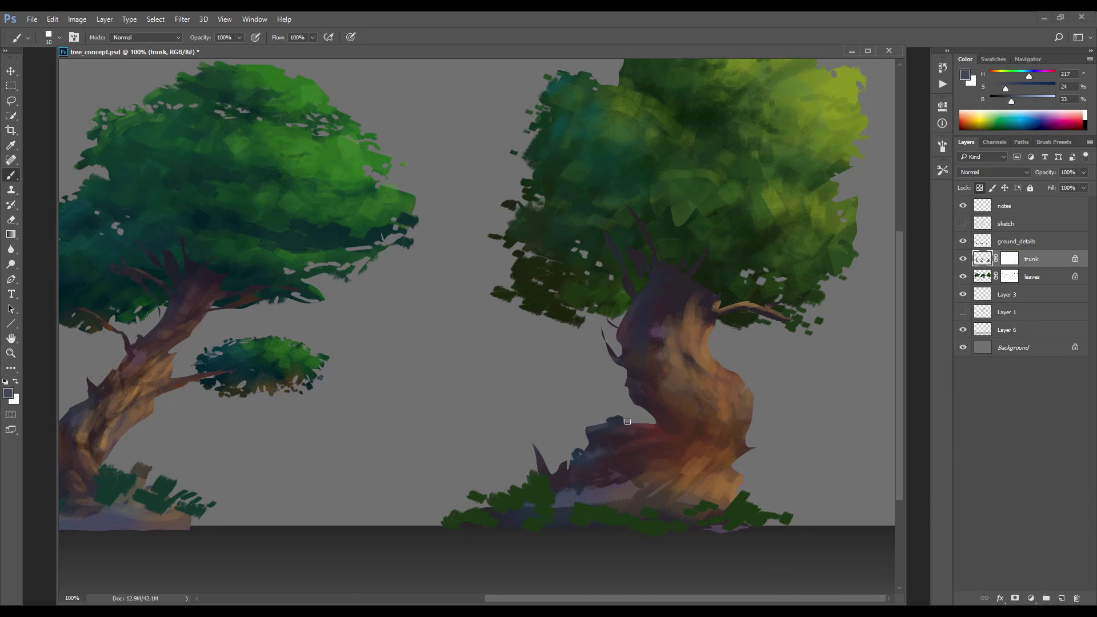
Blend the middle of the third trunk with a larger brush and sampled purple, hue 304, saturation 24 and brightness 23
{"action": "left_click", "coordinate": [662, 333], "text": "alt"}
{"action": "key", "text": "]"}
{"action": "key", "text": "]"}
{"action": "key", "text": "]"}
{"action": "key", "text": "]"}
{"action": "key", "text": "]"}
{"action": "left_click_drag", "start_coordinate": [661, 349], "coordinate": [667, 365]}
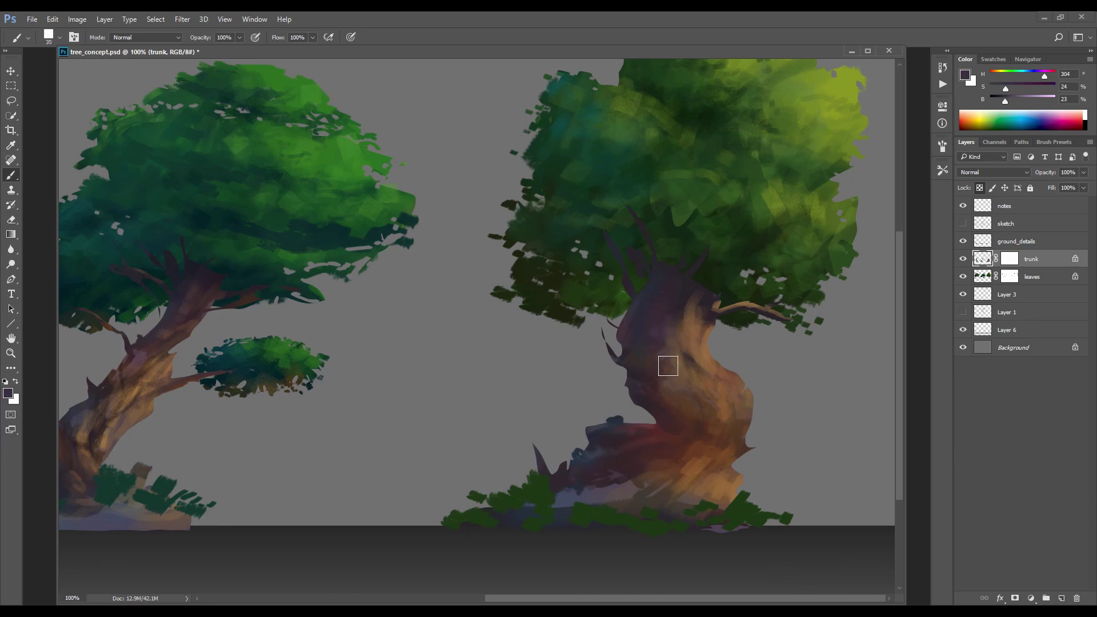
Darken the third trunk's upper right and the second trunk's right side with sampled dark purple, hue 293, saturation 18 and brightness 17
{"action": "left_click", "coordinate": [695, 298], "text": "alt"}
{"action": "left_click_drag", "start_coordinate": [695, 298], "coordinate": [698, 342]}
{"action": "left_click", "coordinate": [677, 317], "text": "alt"}
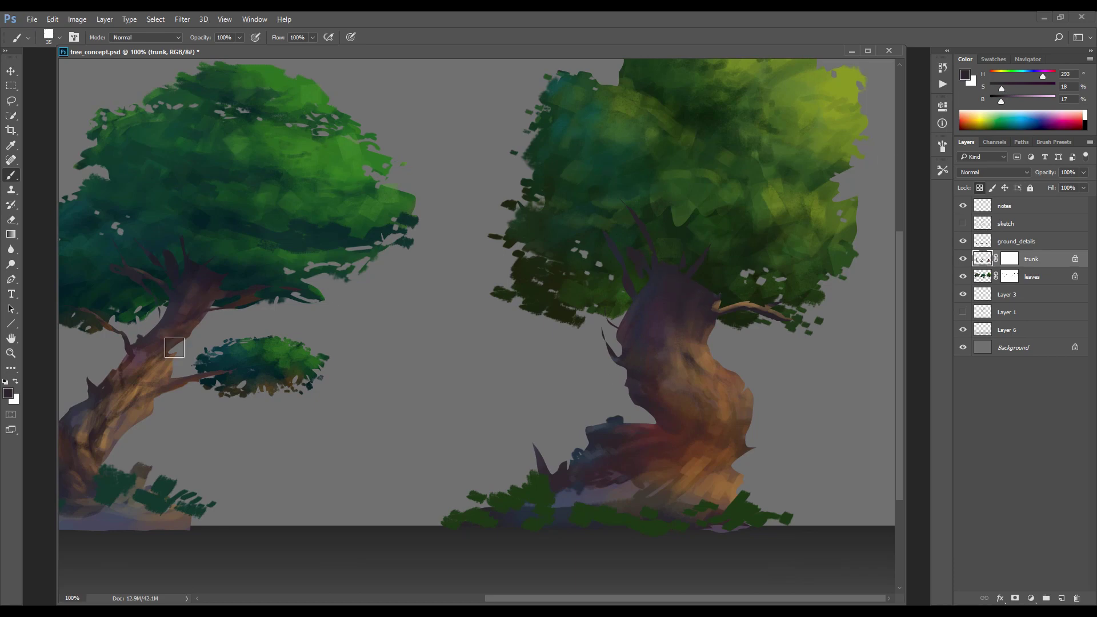
{"action": "mouse_move", "coordinate": [167, 353]}
{"action": "left_mouse_down"}
{"action": "mouse_move", "coordinate": [98, 393]}
{"action": "mouse_move", "coordinate": [146, 409]}
{"action": "left_mouse_up"}
On the ground_details layer, paint green highlights, hue 108, saturation 72 and brightness 51, on the plants around the third tree's base
{"action": "left_click", "coordinate": [1005, 241]}
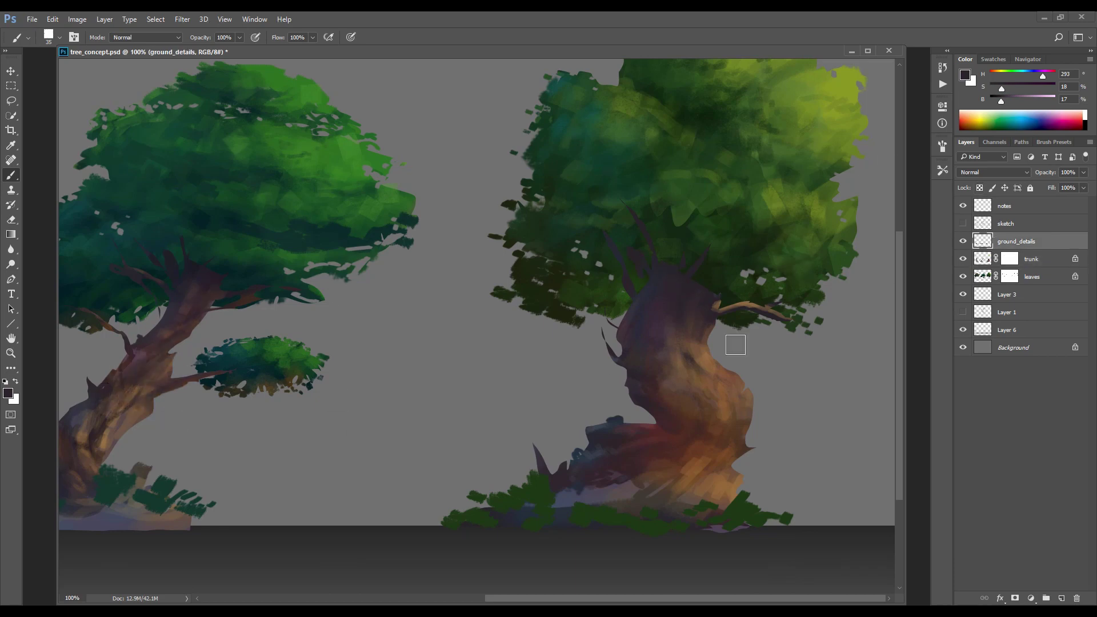
{"action": "left_click", "coordinate": [541, 516], "text": "alt"}
{"action": "key", "text": "n"}
{"action": "left_click", "coordinate": [642, 235]}
{"action": "key", "text": "Return"}
{"action": "key", "text": "b"}
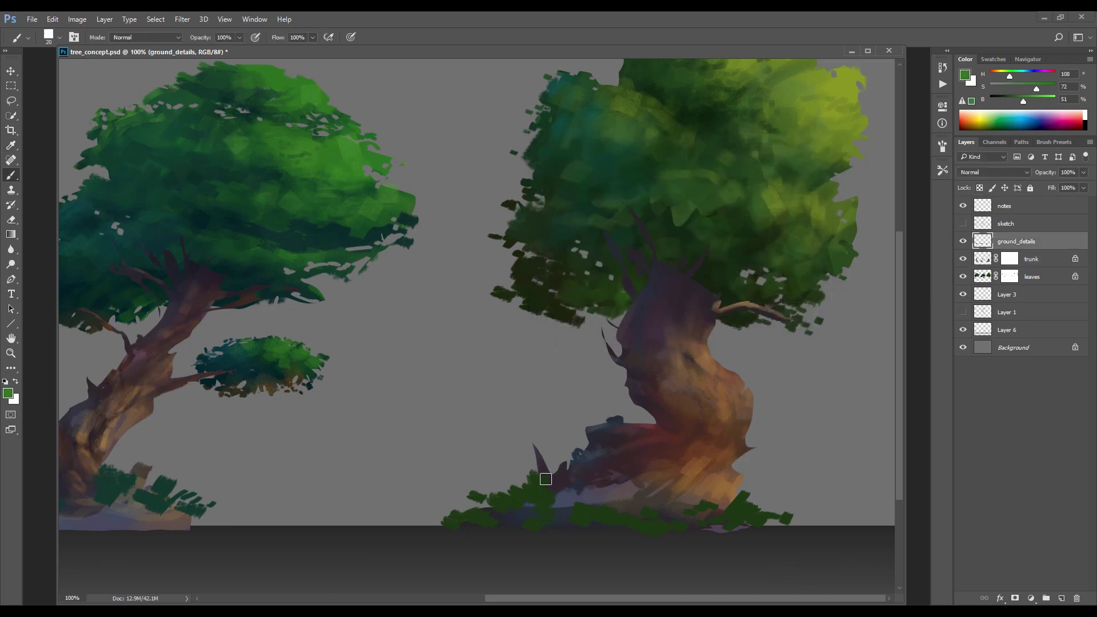
{"action": "mouse_move", "coordinate": [543, 480]}
{"action": "left_mouse_down"}
{"action": "mouse_move", "coordinate": [528, 469]}
{"action": "mouse_move", "coordinate": [553, 470]}
{"action": "left_mouse_up"}
{"action": "left_click", "coordinate": [552, 470]}
{"action": "left_click_drag", "start_coordinate": [741, 495], "coordinate": [700, 504]}
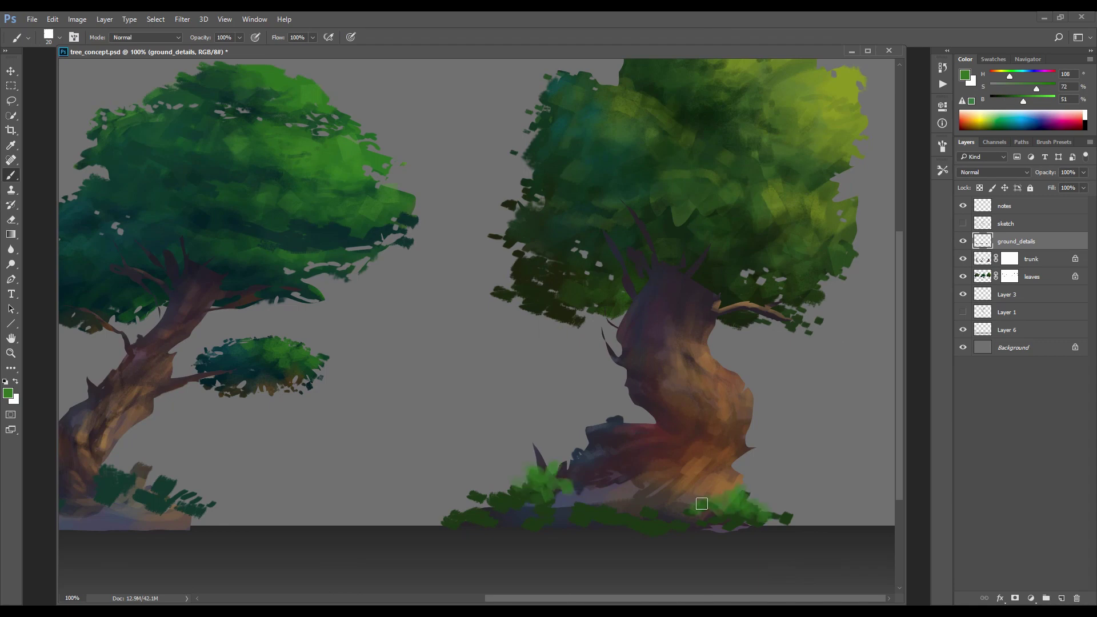
{"action": "left_click", "coordinate": [614, 505]}
{"action": "left_click", "coordinate": [666, 517]}
{"action": "left_click_drag", "start_coordinate": [579, 508], "coordinate": [595, 497]}
{"action": "left_click", "coordinate": [526, 500]}
Paint teal highlights, hue 169, saturation 86 and brightness 34, on the shrubs at the second tree's base
{"action": "left_click_drag", "start_coordinate": [355, 427], "coordinate": [710, 407]}
{"action": "left_click", "coordinate": [474, 457], "text": "alt"}
{"action": "key", "text": "n"}
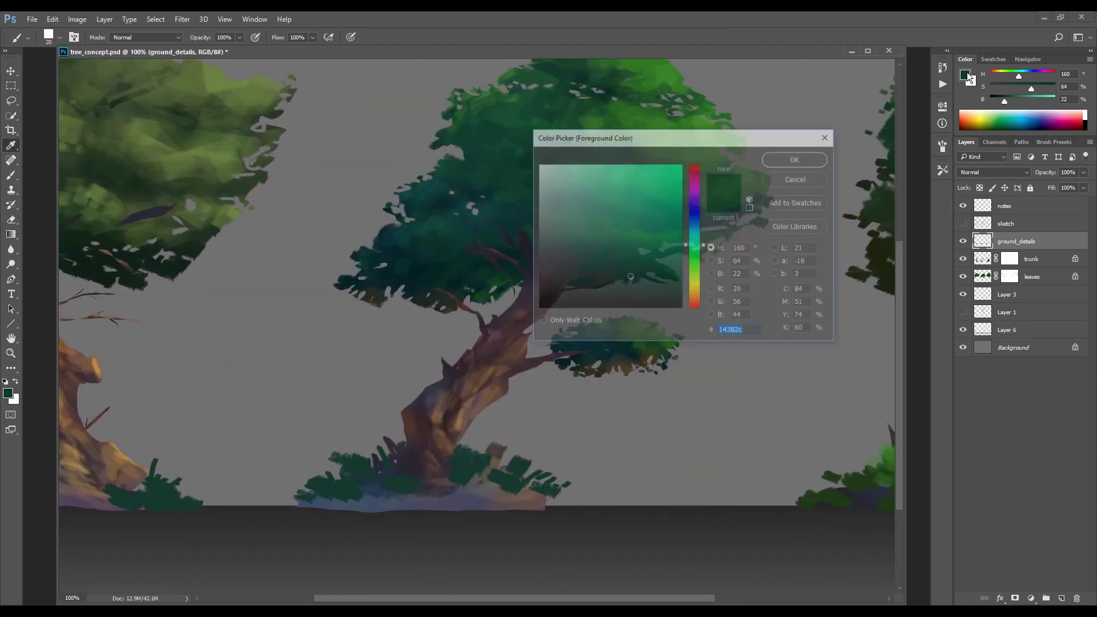
{"action": "left_click", "coordinate": [662, 260]}
{"action": "left_click_drag", "start_coordinate": [695, 249], "coordinate": [698, 245]}
{"action": "key", "text": "Return"}
{"action": "key", "text": "b"}
{"action": "mouse_move", "coordinate": [545, 475]}
{"action": "left_mouse_down"}
{"action": "mouse_move", "coordinate": [510, 487]}
{"action": "mouse_move", "coordinate": [475, 465]}
{"action": "left_mouse_up"}
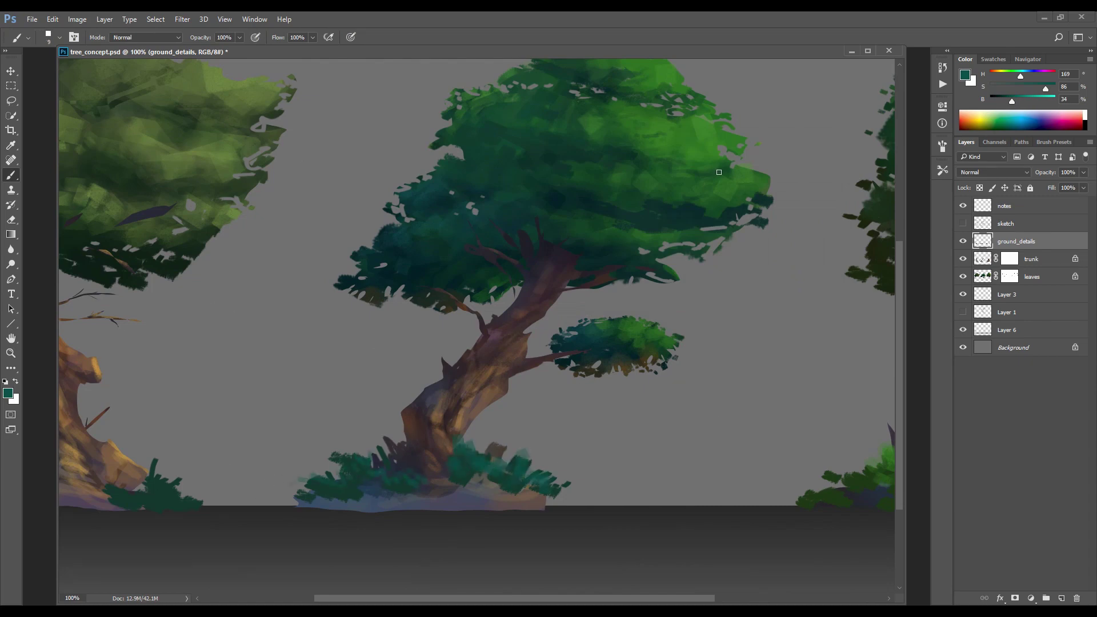
Paint sampled ground tones beneath and between the second tree's shrubs, enlarging the brush
{"action": "left_click", "coordinate": [441, 493], "text": "alt"}
{"action": "mouse_move", "coordinate": [440, 493]}
{"action": "left_mouse_down"}
{"action": "mouse_move", "coordinate": [563, 503]}
{"action": "mouse_move", "coordinate": [549, 504]}
{"action": "left_mouse_up"}
{"action": "left_click", "coordinate": [413, 494], "text": "alt"}
{"action": "key", "text": "bracketright"}
{"action": "key", "text": "bracketright"}
{"action": "key", "text": "bracketright"}
{"action": "left_click", "coordinate": [506, 499], "text": "alt"}
Soften the second tree's ground patch into the dark floor with a larger brush and sampled ground colors
{"action": "left_click", "coordinate": [409, 527], "text": "alt"}
{"action": "key", "text": "bracketright"}
{"action": "key", "text": "bracketright"}
{"action": "key", "text": "bracketright"}
{"action": "left_click", "coordinate": [371, 513], "text": "alt"}
{"action": "mouse_move", "coordinate": [362, 512]}
{"action": "left_mouse_down"}
{"action": "mouse_move", "coordinate": [415, 508]}
{"action": "mouse_move", "coordinate": [419, 527]}
{"action": "mouse_move", "coordinate": [398, 527]}
{"action": "mouse_move", "coordinate": [427, 516]}
{"action": "mouse_move", "coordinate": [348, 512]}
{"action": "mouse_move", "coordinate": [570, 518]}
{"action": "left_mouse_up"}
{"action": "left_click", "coordinate": [418, 527], "text": "alt"}
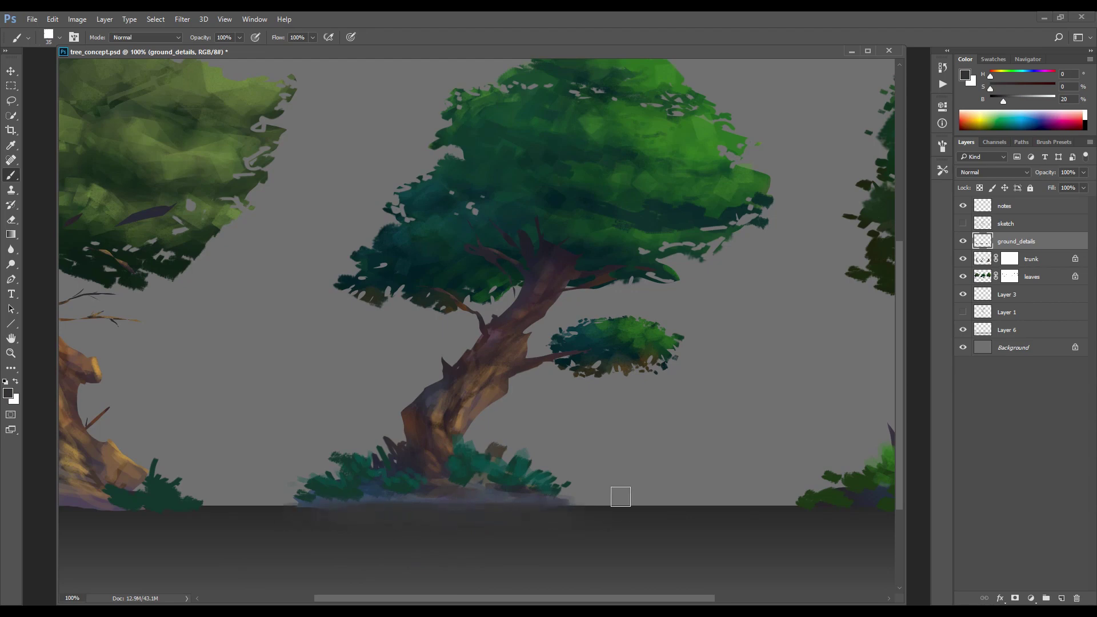
Paint blue-green highlights on the first tree's right shrub and sampled brown ground strokes, hue 19, saturation 33 and brightness 45, beneath it
{"action": "left_click_drag", "start_coordinate": [146, 457], "coordinate": [384, 451]}
{"action": "left_click", "coordinate": [360, 494], "text": "alt"}
{"action": "key", "text": "n"}
{"action": "left_click", "coordinate": [695, 238]}
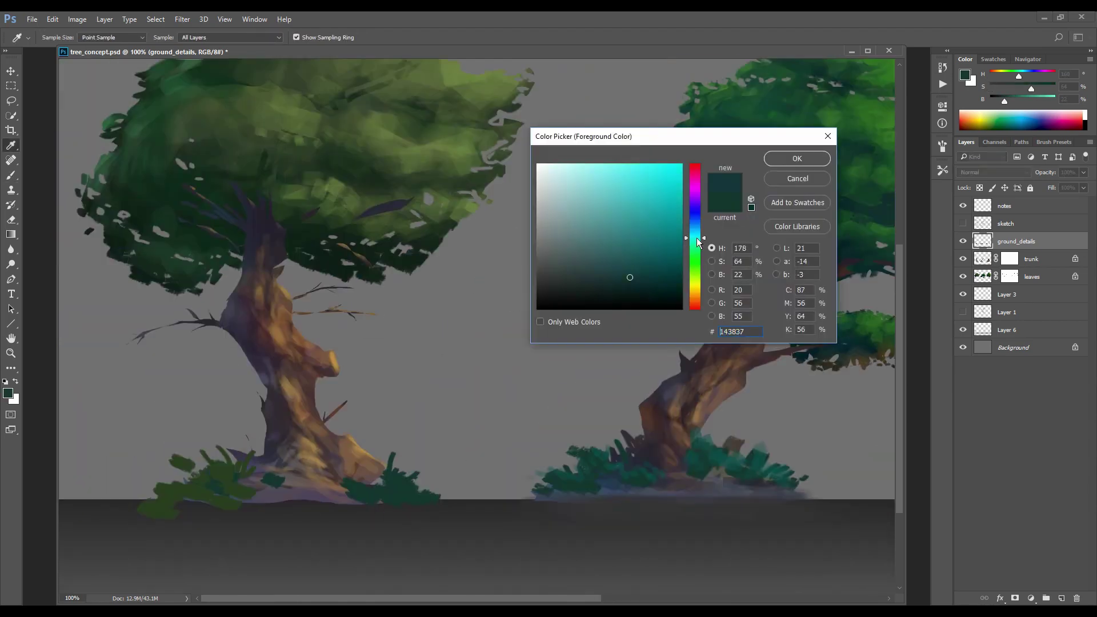
{"action": "left_click_drag", "start_coordinate": [644, 256], "coordinate": [653, 252]}
{"action": "left_click", "coordinate": [797, 159]}
{"action": "key", "text": "bracketleft"}
{"action": "key", "text": "bracketleft"}
{"action": "key", "text": "bracketleft"}
{"action": "key", "text": "bracketleft"}
{"action": "key", "text": "bracketleft"}
{"action": "mouse_move", "coordinate": [384, 467]}
{"action": "left_mouse_down"}
{"action": "mouse_move", "coordinate": [399, 483]}
{"action": "mouse_move", "coordinate": [368, 467]}
{"action": "mouse_move", "coordinate": [431, 493]}
{"action": "mouse_move", "coordinate": [380, 475]}
{"action": "mouse_move", "coordinate": [360, 473]}
{"action": "mouse_move", "coordinate": [358, 484]}
{"action": "mouse_move", "coordinate": [366, 450]}
{"action": "mouse_move", "coordinate": [396, 474]}
{"action": "mouse_move", "coordinate": [369, 467]}
{"action": "mouse_move", "coordinate": [429, 491]}
{"action": "left_mouse_up"}
{"action": "left_click", "coordinate": [363, 488], "text": "alt"}
{"action": "left_click", "coordinate": [354, 493], "text": "alt"}
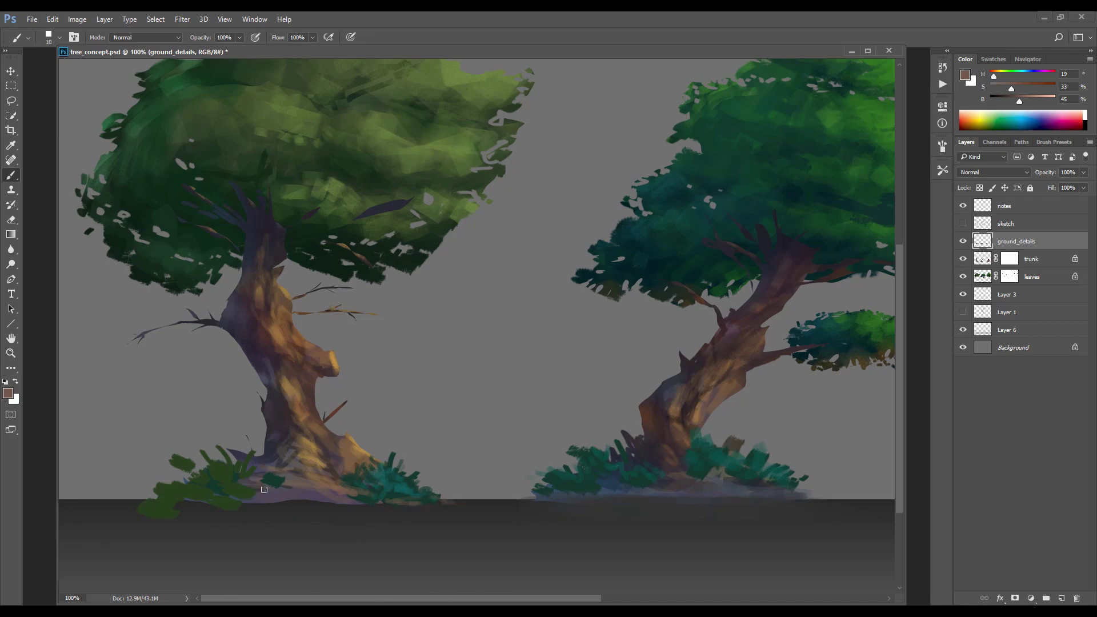
Mix a yellow-green, hue 83, saturation 66 and brightness 45, and paint highlights on the first tree's left shrub
{"action": "left_click", "coordinate": [242, 503], "text": "alt"}
{"action": "left_click", "coordinate": [965, 74]}
{"action": "left_click", "coordinate": [633, 244]}
{"action": "left_click", "coordinate": [695, 275]}
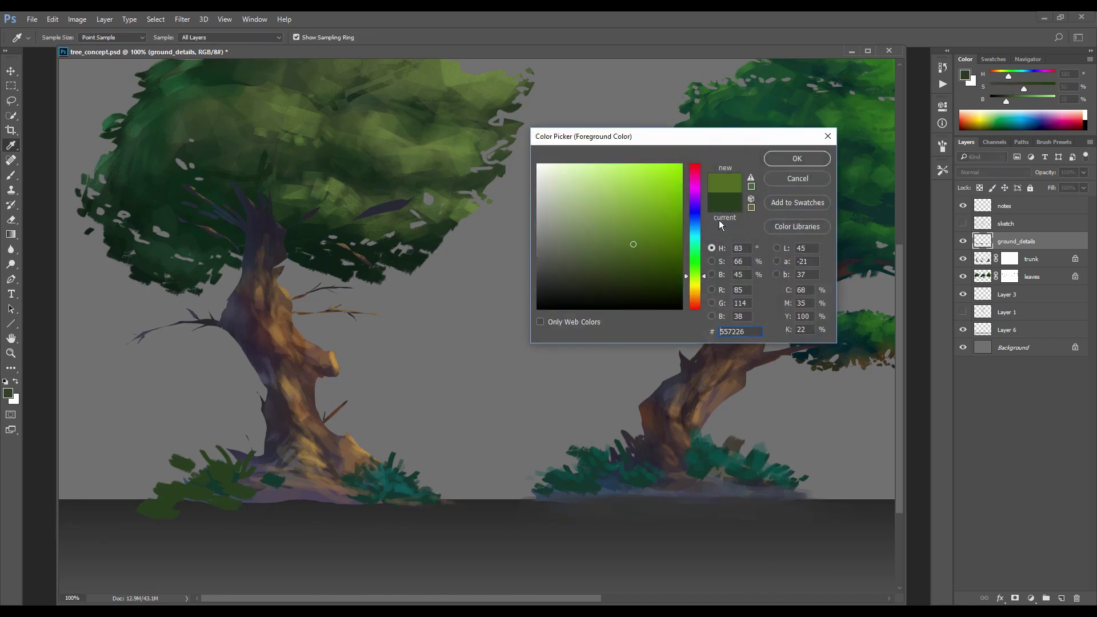
{"action": "key", "text": "Return"}
{"action": "key", "text": "b"}
{"action": "mouse_move", "coordinate": [251, 477]}
{"action": "left_mouse_down"}
{"action": "mouse_move", "coordinate": [254, 468]}
{"action": "mouse_move", "coordinate": [188, 471]}
{"action": "mouse_move", "coordinate": [204, 467]}
{"action": "mouse_move", "coordinate": [169, 492]}
{"action": "mouse_move", "coordinate": [227, 494]}
{"action": "left_mouse_up"}
Paint dark purple blades, hue 267, saturation 58 and brightness 15, among the shrubs of the first and second trees
{"action": "left_click", "coordinate": [965, 75]}
{"action": "left_click", "coordinate": [696, 223]}
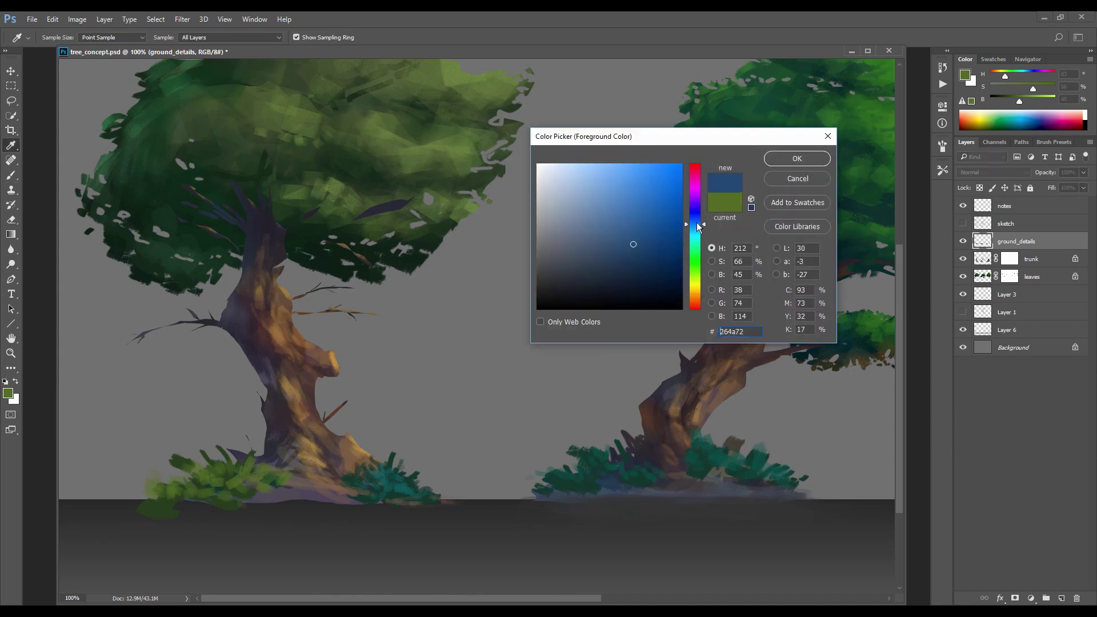
{"action": "left_click", "coordinate": [641, 282]}
{"action": "left_click_drag", "start_coordinate": [696, 224], "coordinate": [692, 210]}
{"action": "left_click", "coordinate": [621, 287]}
{"action": "left_click", "coordinate": [694, 202]}
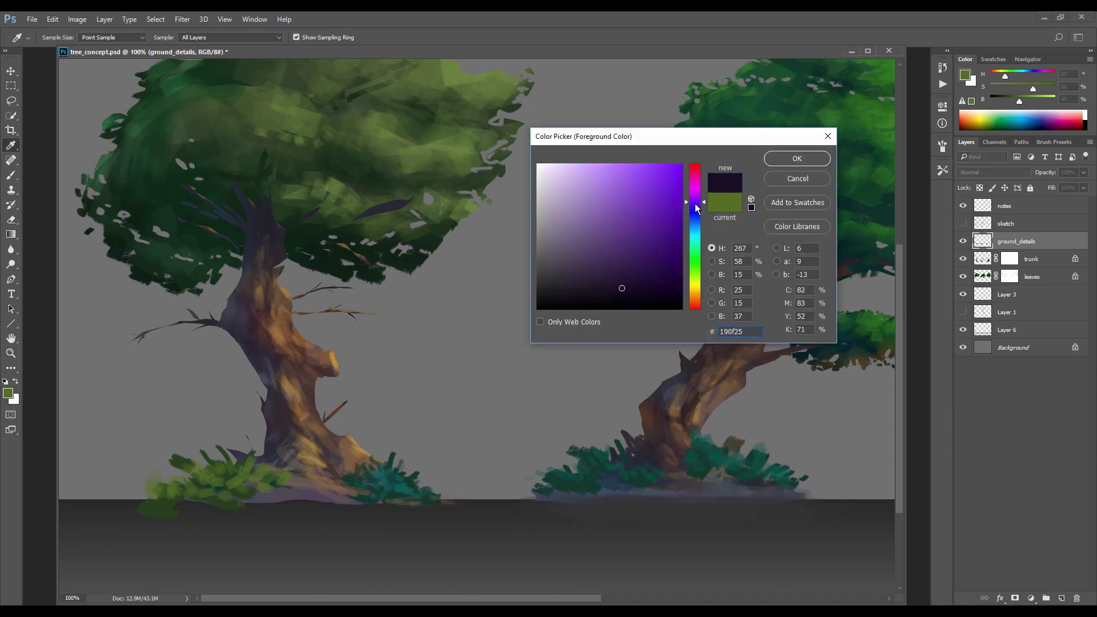
{"action": "key", "text": "Return"}
{"action": "key", "text": "b"}
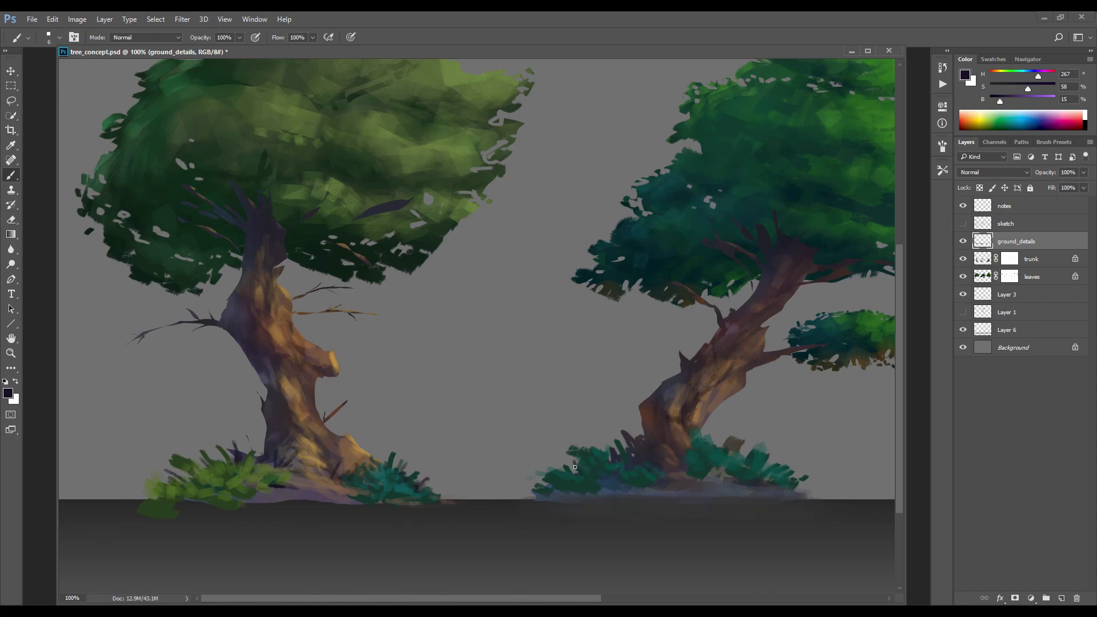
{"action": "left_click_drag", "start_coordinate": [541, 496], "coordinate": [517, 483]}
Choose a bright green, hue 106, saturation 72 and brightness 71, and add small highlights to the first tree's ground plants
{"action": "left_click", "coordinate": [250, 446], "text": "alt"}
{"action": "left_click", "coordinate": [398, 472], "text": "alt"}
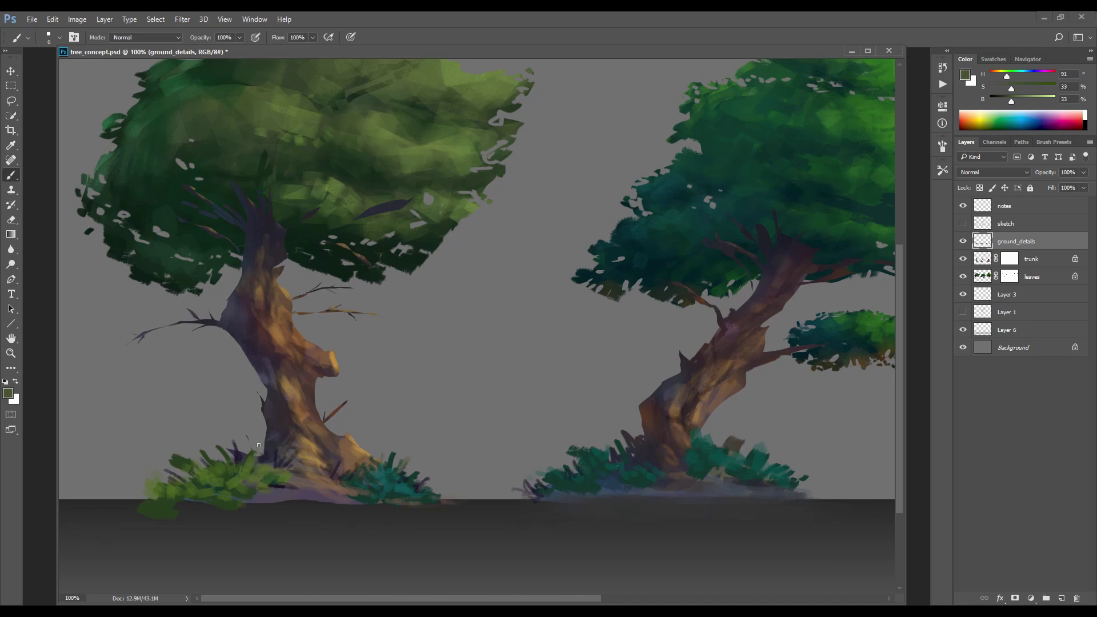
{"action": "left_click", "coordinate": [994, 117]}
{"action": "left_click", "coordinate": [965, 75]}
{"action": "left_click", "coordinate": [643, 206]}
{"action": "key", "text": "Return"}
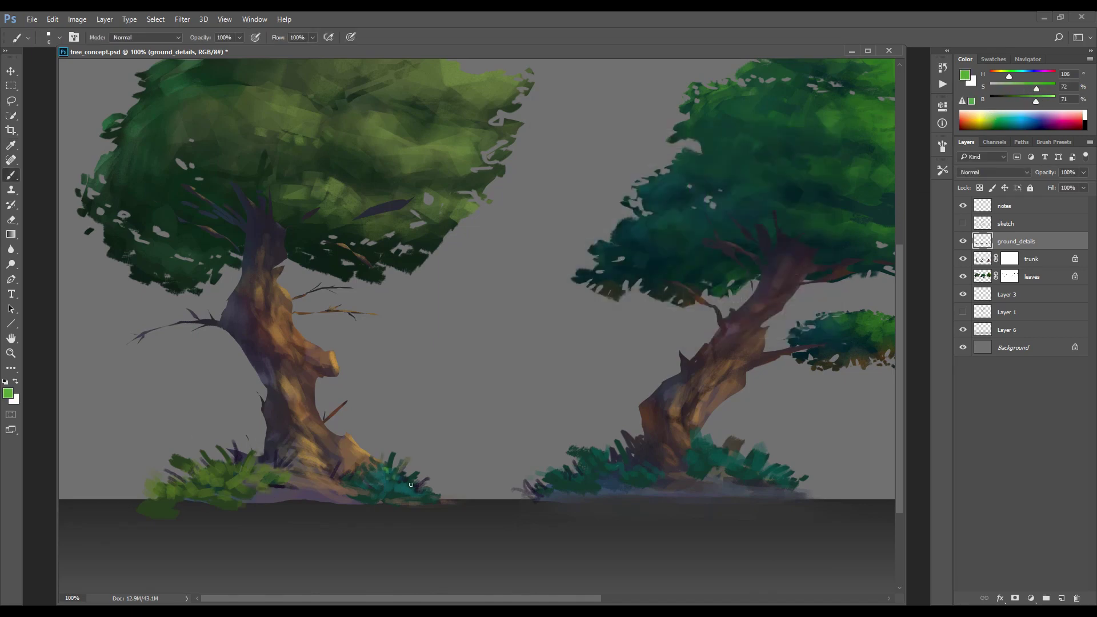
Create a new layer above ground_details and dab small blue accents, hue 202 and saturation 78, around the tree bases
{"action": "left_click_drag", "start_coordinate": [744, 288], "coordinate": [152, 253]}
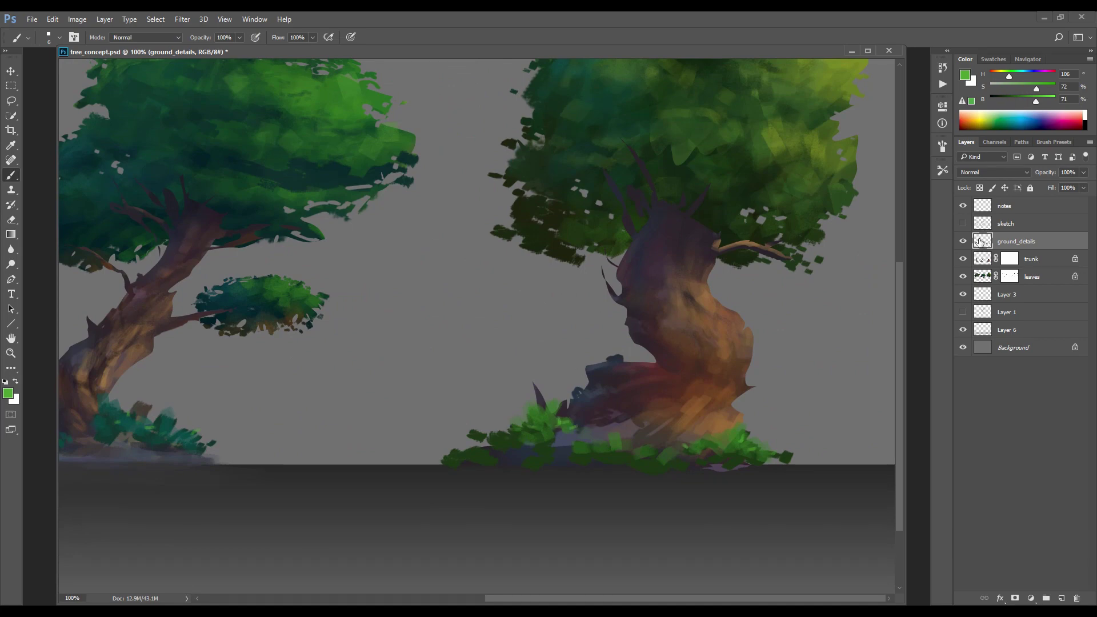
{"action": "key", "text": "ctrl+shift+alt+n"}
{"action": "key", "text": "ctrl+minus"}
{"action": "key", "text": "ctrl+minus"}
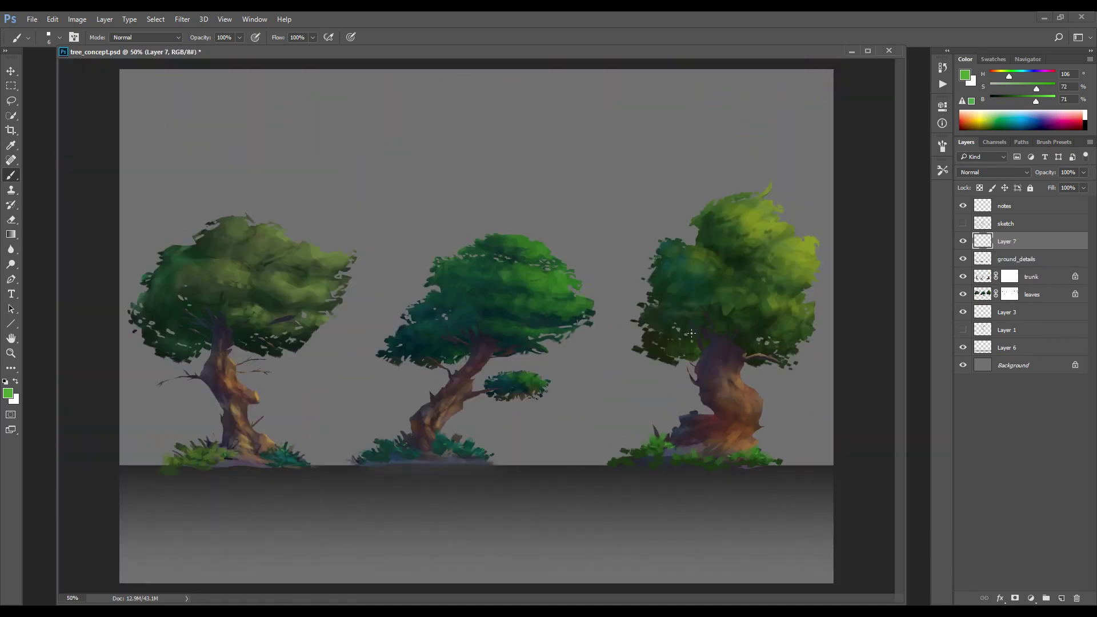
{"action": "left_click", "coordinate": [964, 75]}
{"action": "left_click_drag", "start_coordinate": [695, 262], "coordinate": [695, 227]}
{"action": "left_click", "coordinate": [650, 212]}
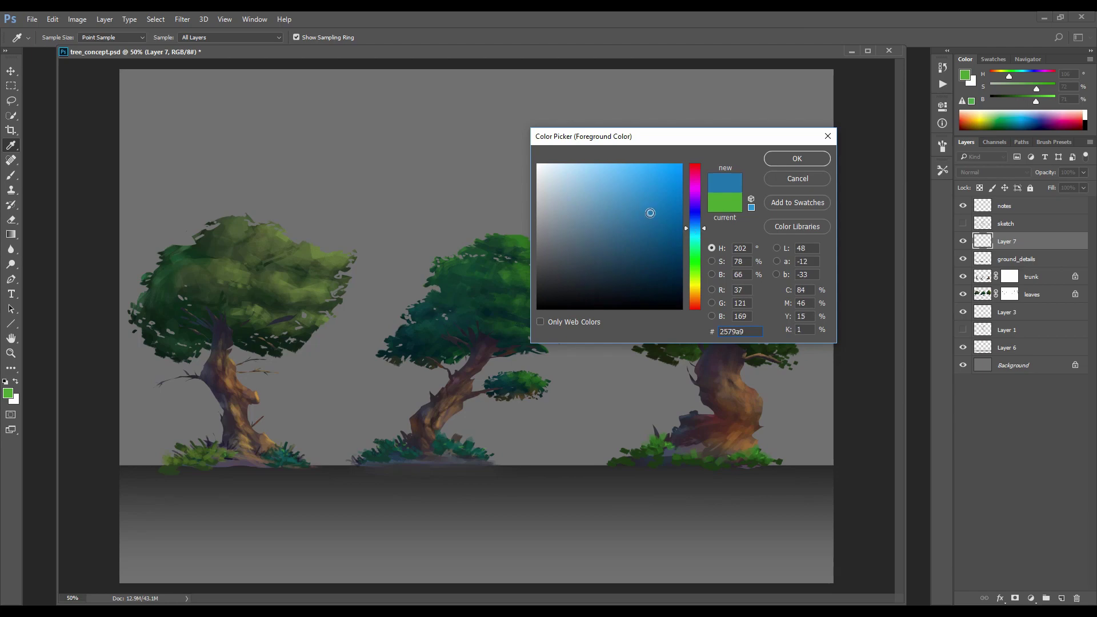
{"action": "key", "text": "Return"}
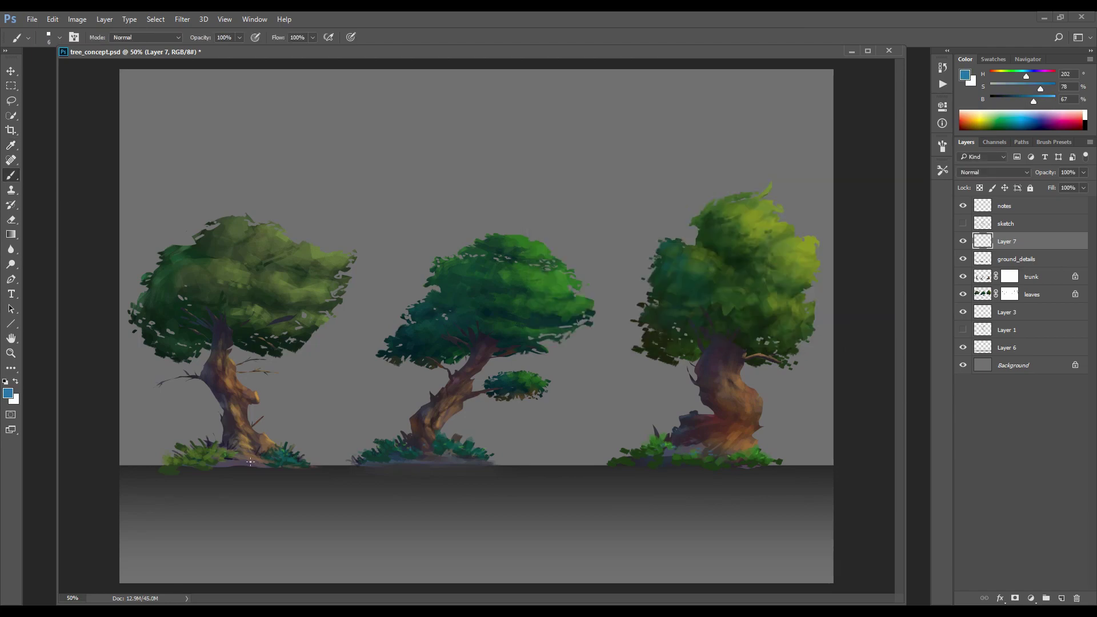
Dab yellow leaf accents, hue 55, saturation 72 and brightness 74, onto the foliage and ground plants with a slightly larger brush
{"action": "left_click", "coordinate": [966, 79]}
{"action": "left_click_drag", "start_coordinate": [695, 294], "coordinate": [695, 286]}
{"action": "left_click_drag", "start_coordinate": [636, 205], "coordinate": [642, 202]}
{"action": "key", "text": "Return"}
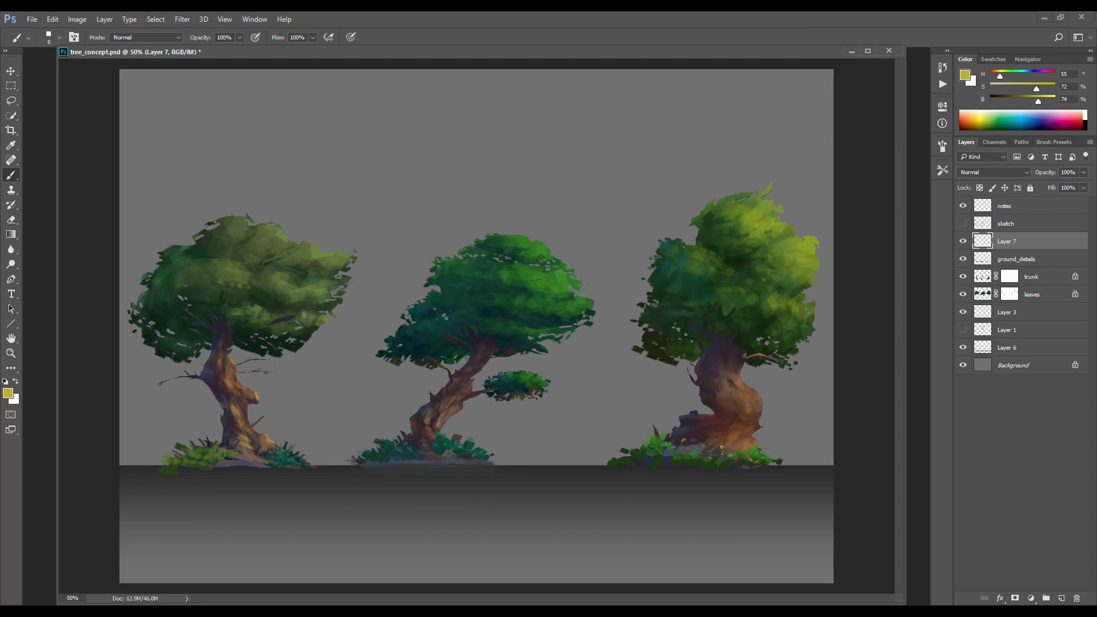
{"action": "key", "text": "bracketright"}
{"action": "key", "text": "bracketright"}
{"action": "key", "text": "bracketright"}
{"action": "left_click_drag", "start_coordinate": [522, 292], "coordinate": [546, 301]}
{"action": "left_click", "coordinate": [425, 449]}
{"action": "left_click", "coordinate": [514, 382]}
Mix a magenta, hue 333, saturation 81 and brightness 44, and dab small accents around the tree bases
{"action": "left_click", "coordinate": [231, 462], "text": "alt"}
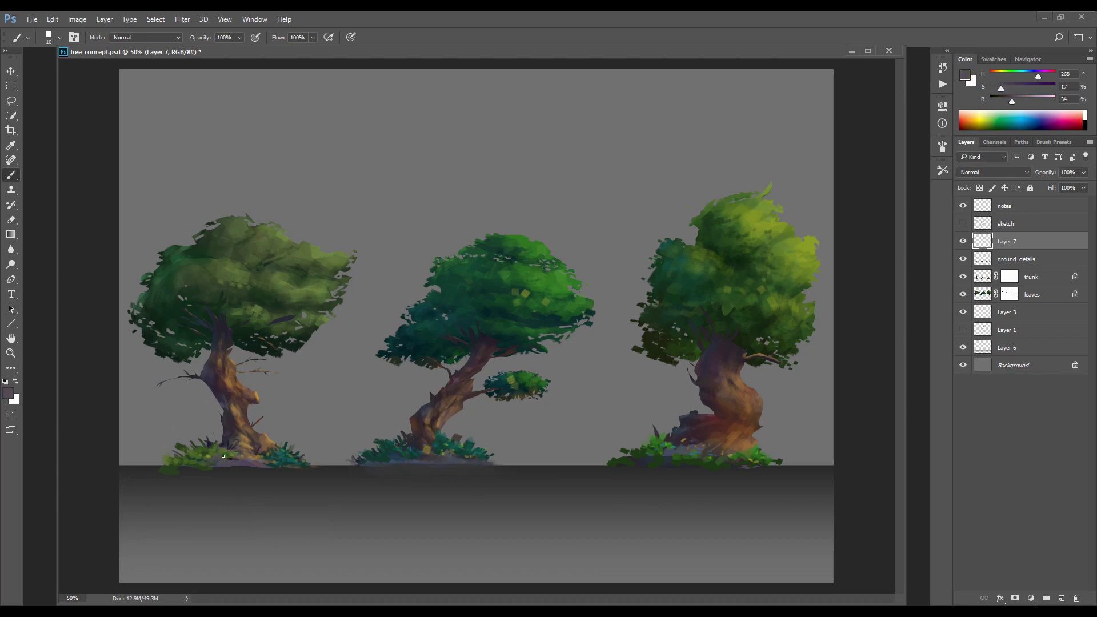
{"action": "key", "text": "n"}
{"action": "left_click_drag", "start_coordinate": [693, 192], "coordinate": [695, 175]}
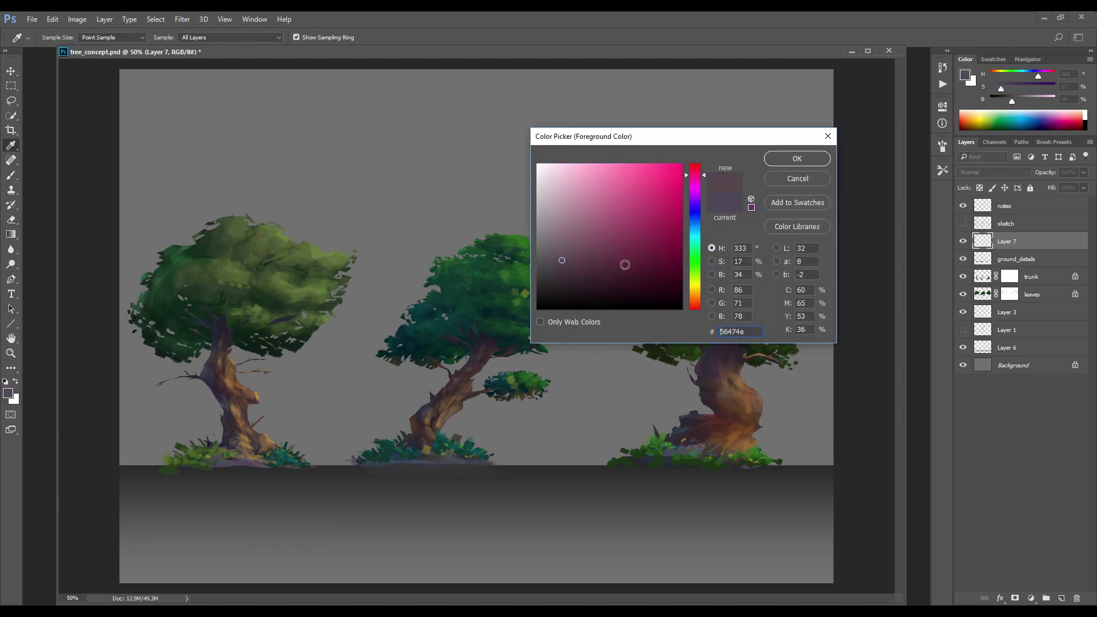
{"action": "left_click", "coordinate": [654, 246]}
{"action": "left_click", "coordinate": [823, 159]}
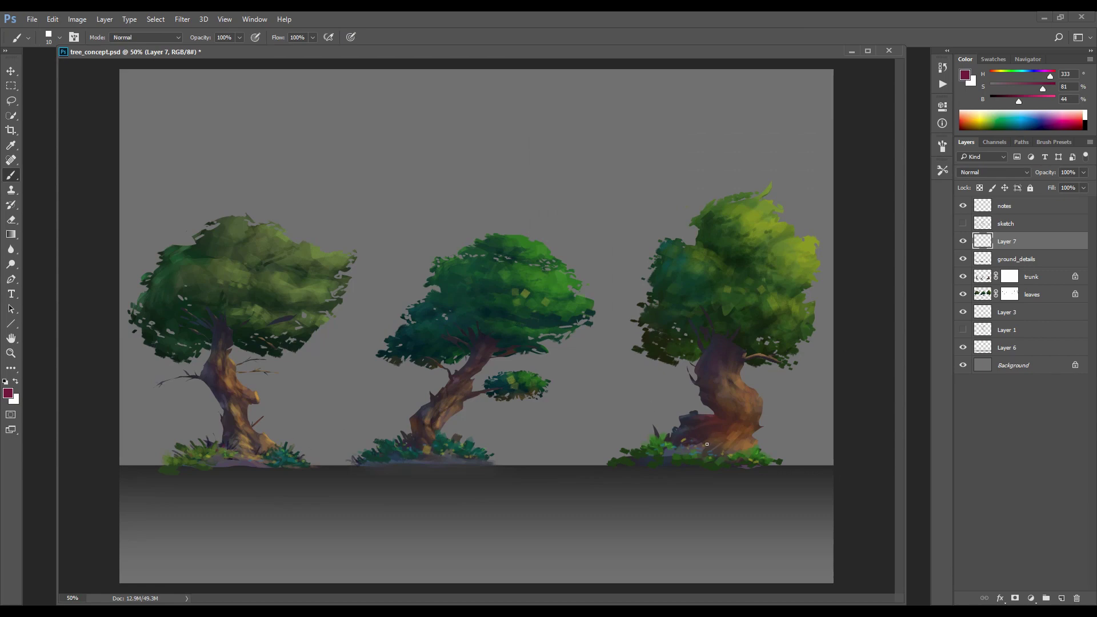
Create a new layer above Layer 7 and brush soft magenta tints onto the first and middle trees with a 175-pixel airbrush at 30% flow
{"action": "key", "text": "ctrl+shift+alt+n"}
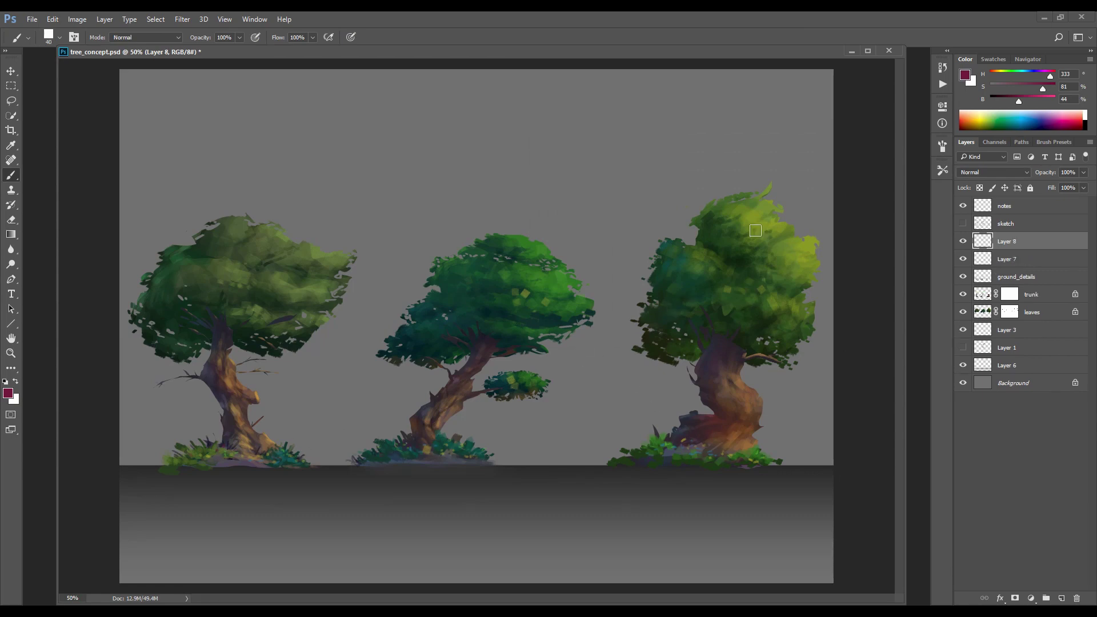
{"action": "key", "text": "F4"}
{"action": "left_click", "coordinate": [873, 207]}
{"action": "key", "text": "bracketleft"}
{"action": "key", "text": "bracketleft"}
{"action": "key", "text": "bracketleft"}
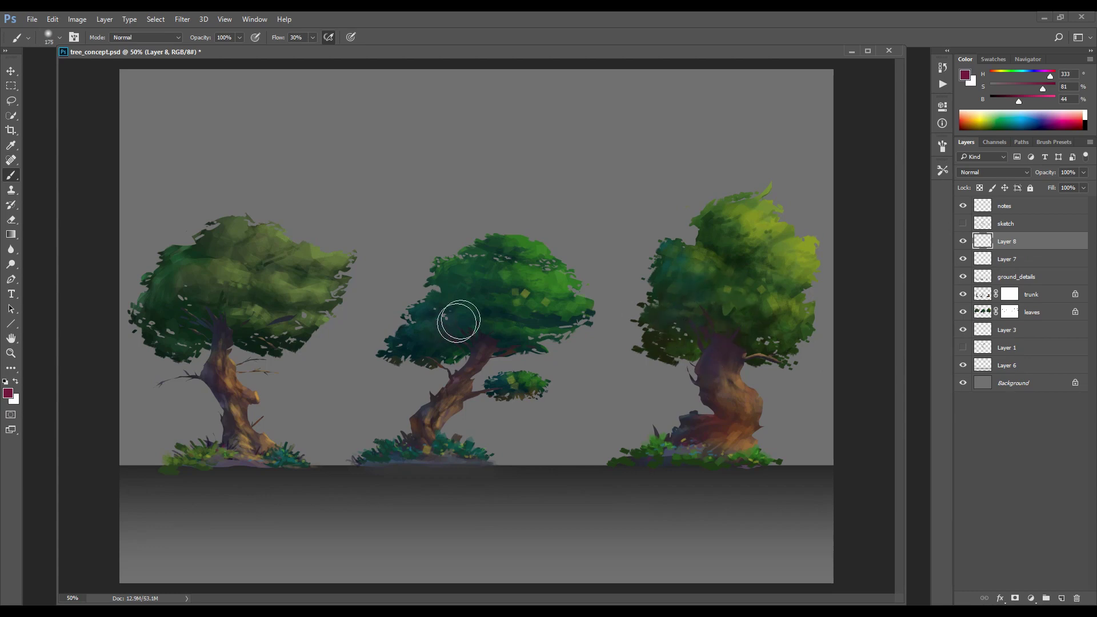
{"action": "mouse_move", "coordinate": [457, 323]}
{"action": "left_mouse_down"}
{"action": "mouse_move", "coordinate": [459, 280]}
{"action": "mouse_move", "coordinate": [487, 284]}
{"action": "left_mouse_up"}
{"action": "mouse_move", "coordinate": [191, 279]}
{"action": "left_mouse_down"}
{"action": "mouse_move", "coordinate": [210, 306]}
{"action": "mouse_move", "coordinate": [245, 322]}
{"action": "left_mouse_up"}
Choose a burnt orange, hue 27, saturation 95 and brightness 51, and brush a soft warm glow around the first tree's base
{"action": "left_click", "coordinate": [964, 76]}
{"action": "left_click", "coordinate": [694, 298]}
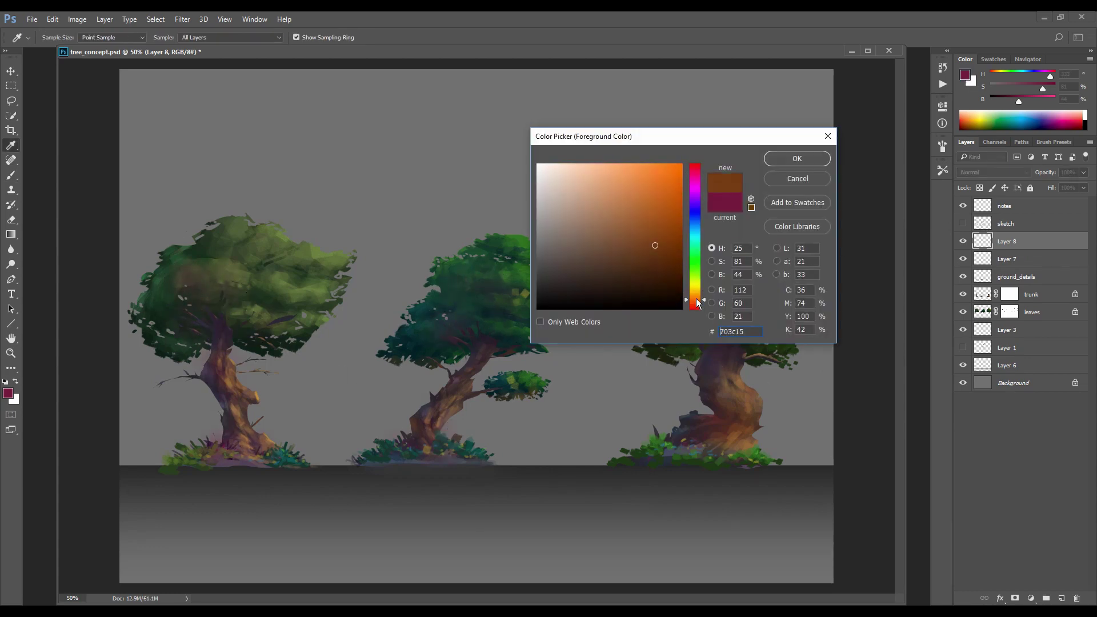
{"action": "left_click", "coordinate": [675, 235]}
{"action": "left_click", "coordinate": [797, 158]}
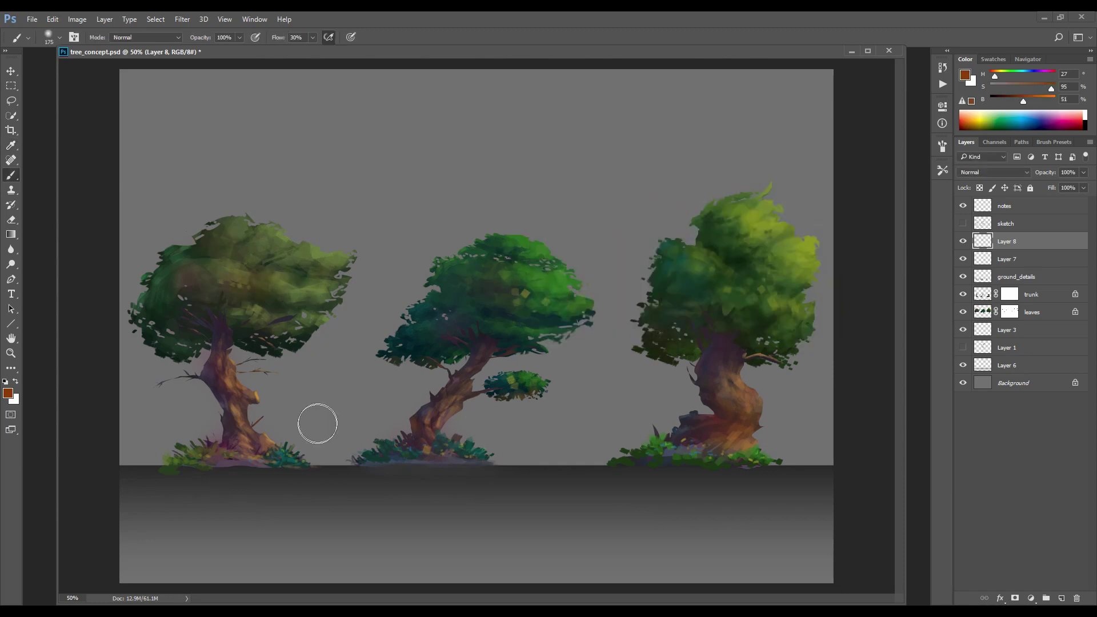
{"action": "left_click", "coordinate": [254, 455]}
{"action": "key", "text": "bracketleft"}
{"action": "key", "text": "bracketleft"}
{"action": "key", "text": "bracketleft"}
{"action": "key", "text": "bracketleft"}
On Layer 3, select a wide horizontal band behind the three trees and fill it with teal, hue 186, saturation 91 and brightness 56
{"action": "left_click", "coordinate": [981, 331]}
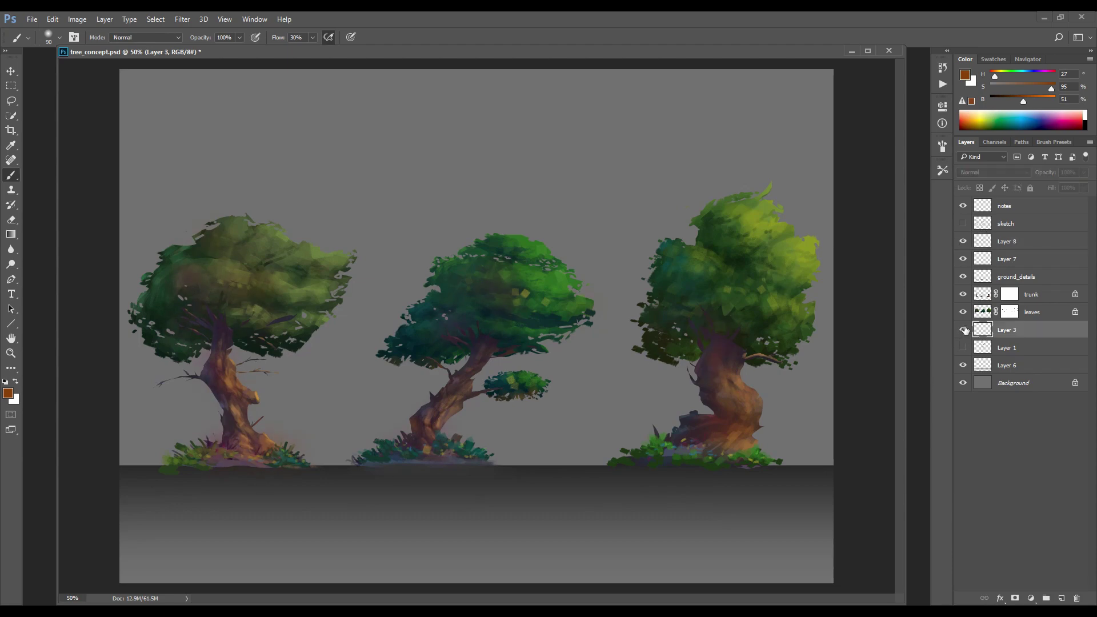
{"action": "key", "text": "m"}
{"action": "left_click_drag", "start_coordinate": [104, 253], "coordinate": [873, 420]}
{"action": "left_click", "coordinate": [966, 76]}
{"action": "left_click_drag", "start_coordinate": [695, 228], "coordinate": [696, 234]}
{"action": "left_click", "coordinate": [670, 229]}
{"action": "left_click", "coordinate": [767, 162]}
{"action": "key", "text": "alt+BackSpace"}
Soften the teal band to a lighter, less saturated tone with a Hue/Saturation adjustment
{"action": "key", "text": "ctrl+u"}
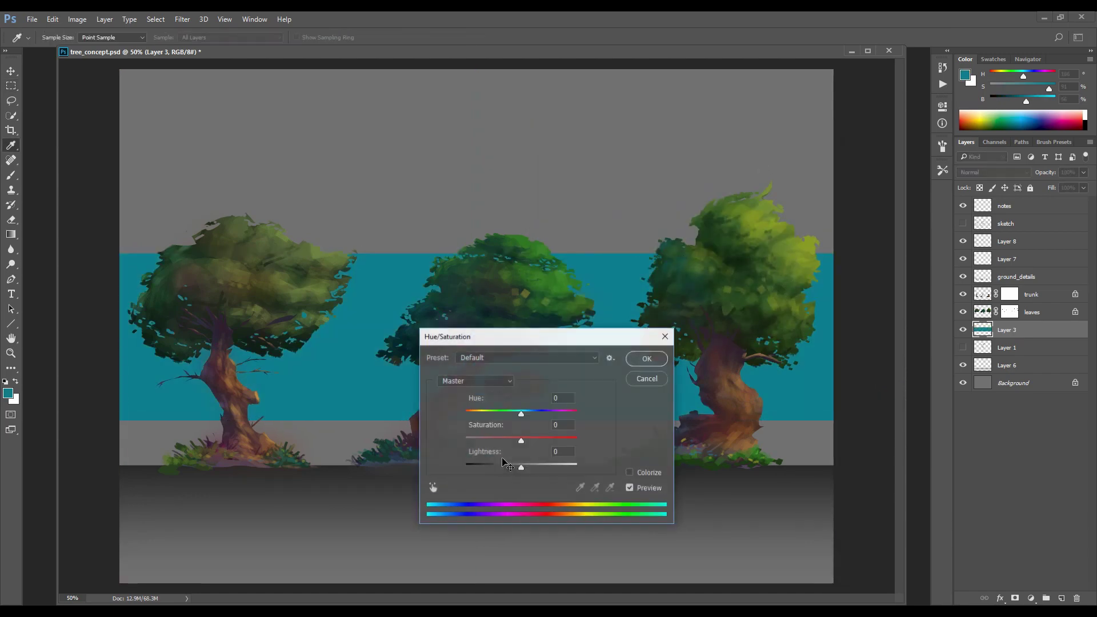
{"action": "left_click_drag", "start_coordinate": [521, 468], "coordinate": [507, 440]}
{"action": "left_click", "coordinate": [647, 359]}
Erase along the teal band's upper and lower edges with a small textured eraser tip to make them rough and uneven
{"action": "key", "text": "e"}
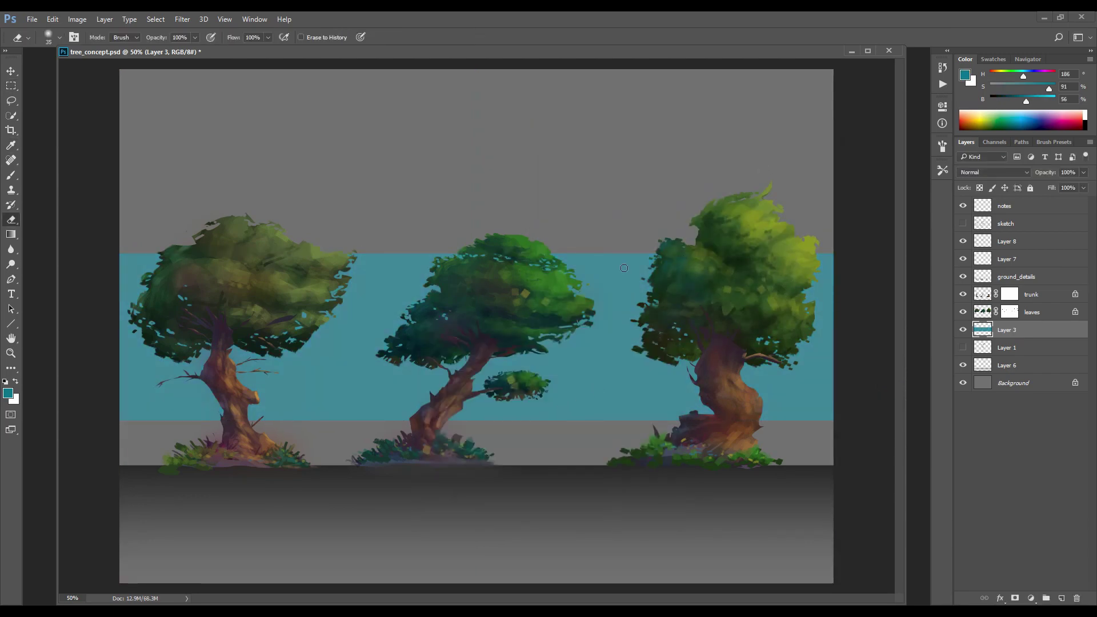
{"action": "left_click", "coordinate": [941, 170]}
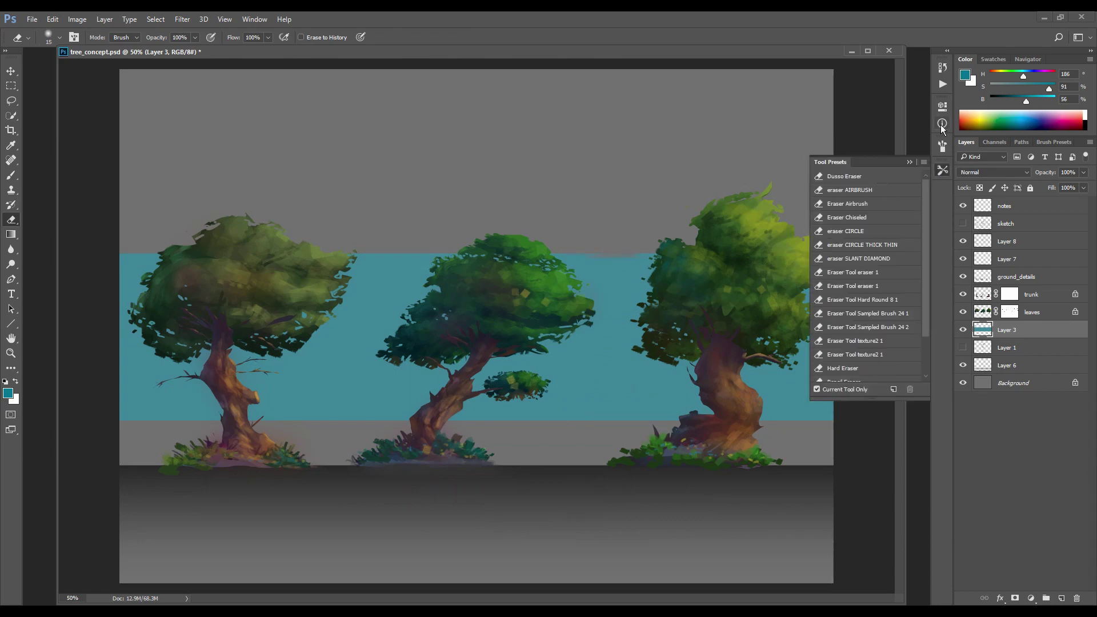
{"action": "left_click", "coordinate": [942, 146]}
{"action": "left_click", "coordinate": [713, 241]}
{"action": "left_click", "coordinate": [652, 246]}
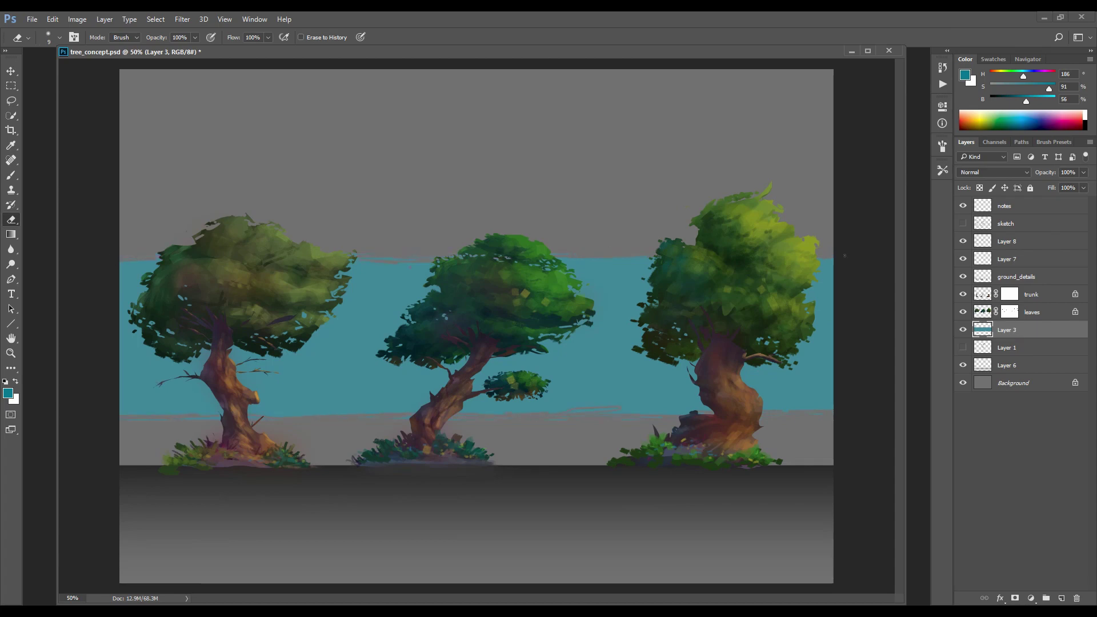
Choose a small brush preset at 100% flow, sample the band's muted teal, and touch up its upper edge beside the first tree
{"action": "key", "text": "b"}
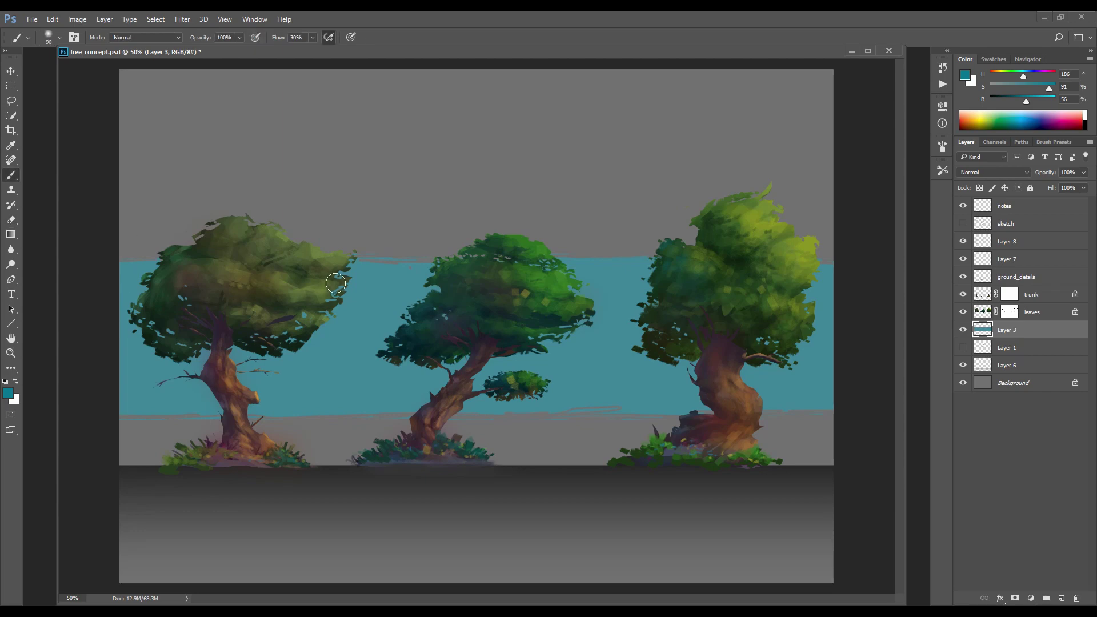
{"action": "left_click", "coordinate": [942, 170]}
{"action": "left_click_drag", "start_coordinate": [923, 229], "coordinate": [916, 305]}
{"action": "left_click", "coordinate": [873, 336]}
{"action": "left_click", "coordinate": [942, 169]}
{"action": "left_click", "coordinate": [127, 269], "text": "alt"}
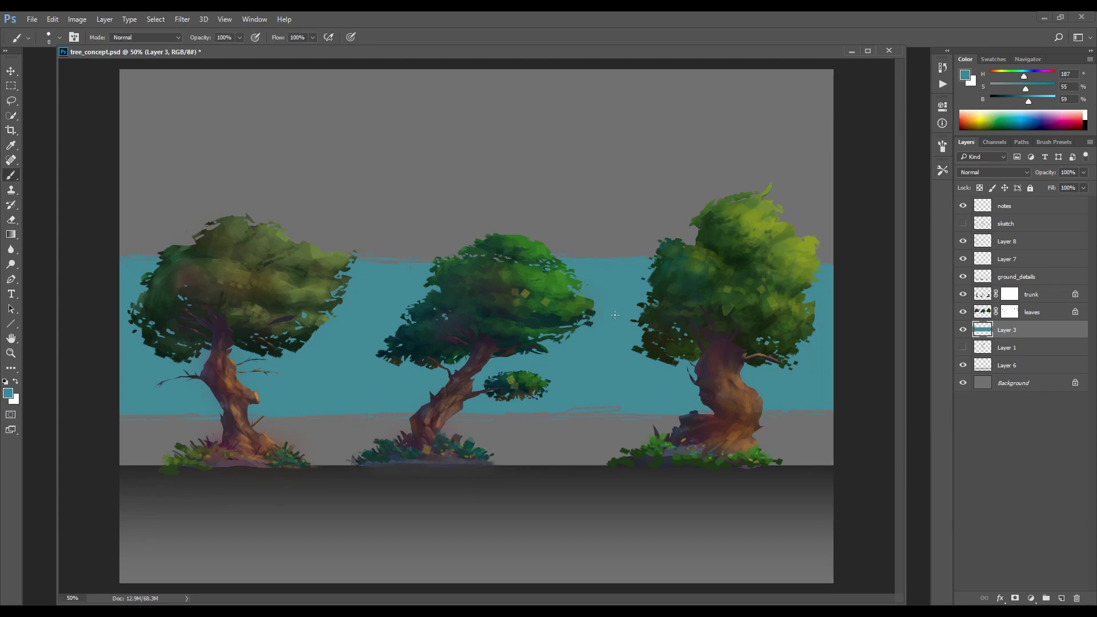